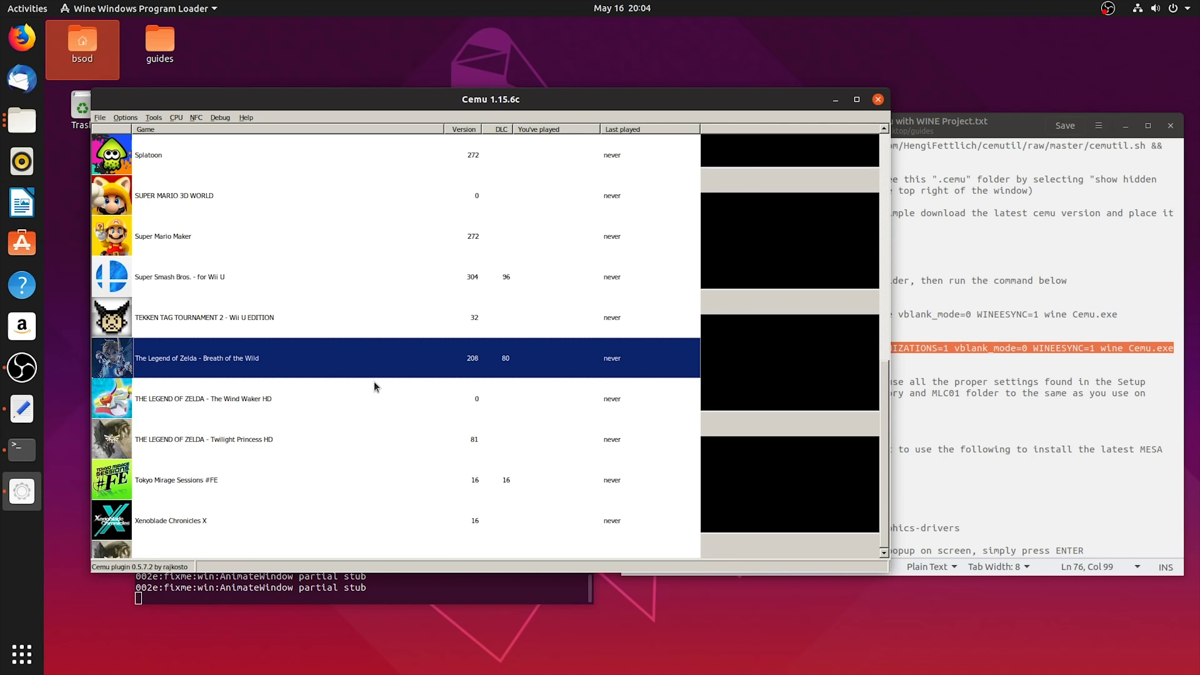
- Close Cemu, its terminal, the guide document with its changes saved, and the .cemu folder window
left_click(878, 100)
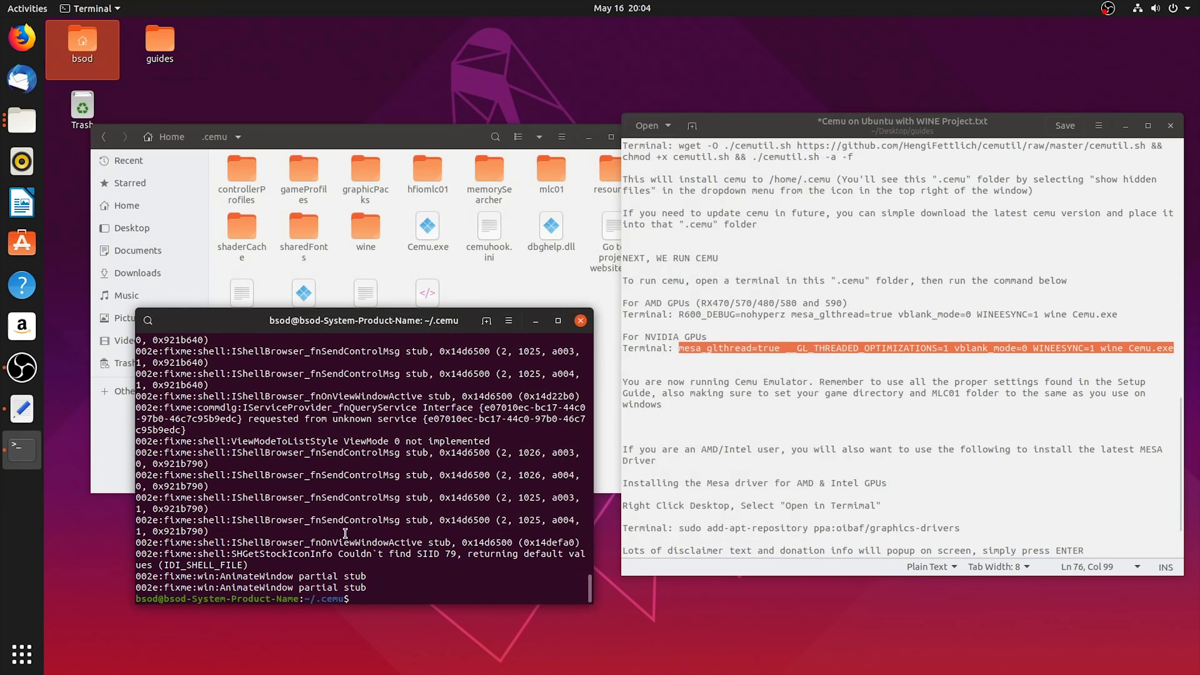
left_click(581, 321)
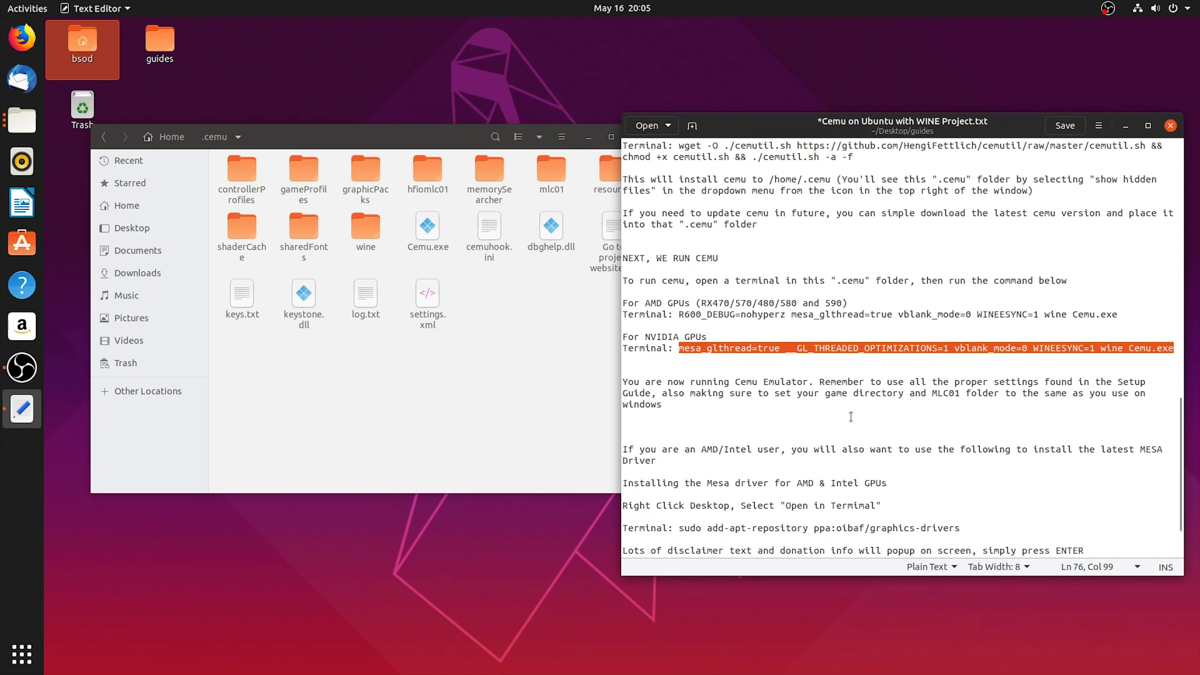
left_click(1171, 125)
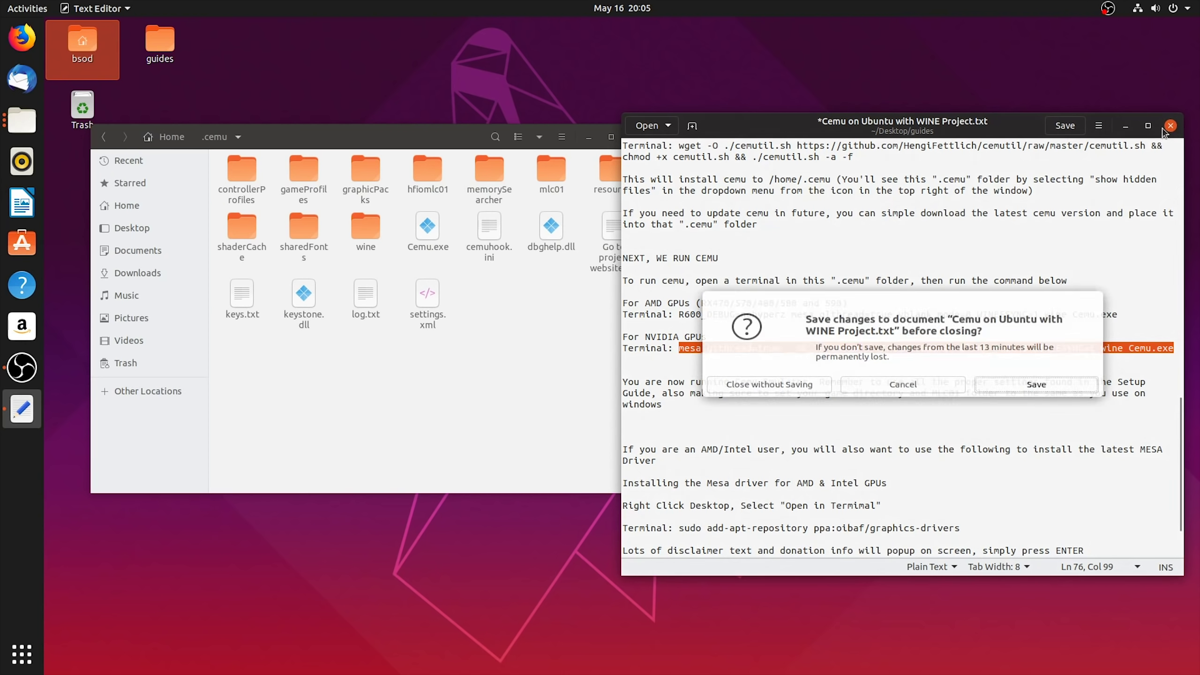
left_click(1042, 392)
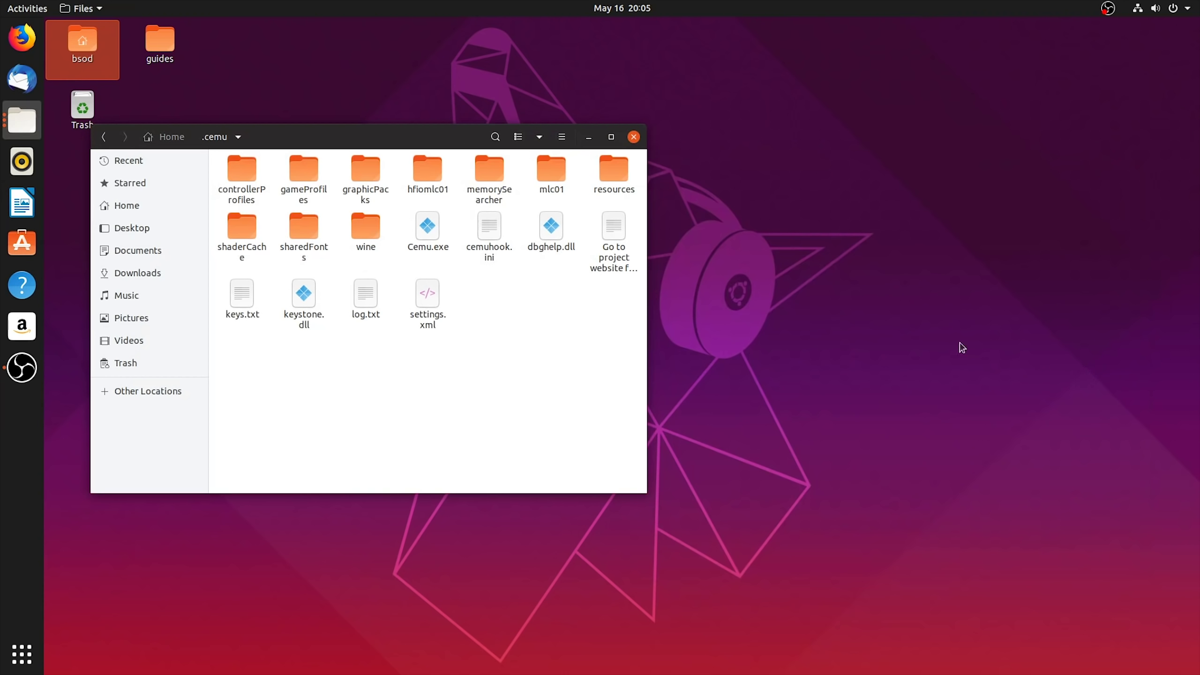
left_click(634, 136)
- View Ubuntu driver install.txt from the desktop's guides folder, then close the document
double_click(175, 40)
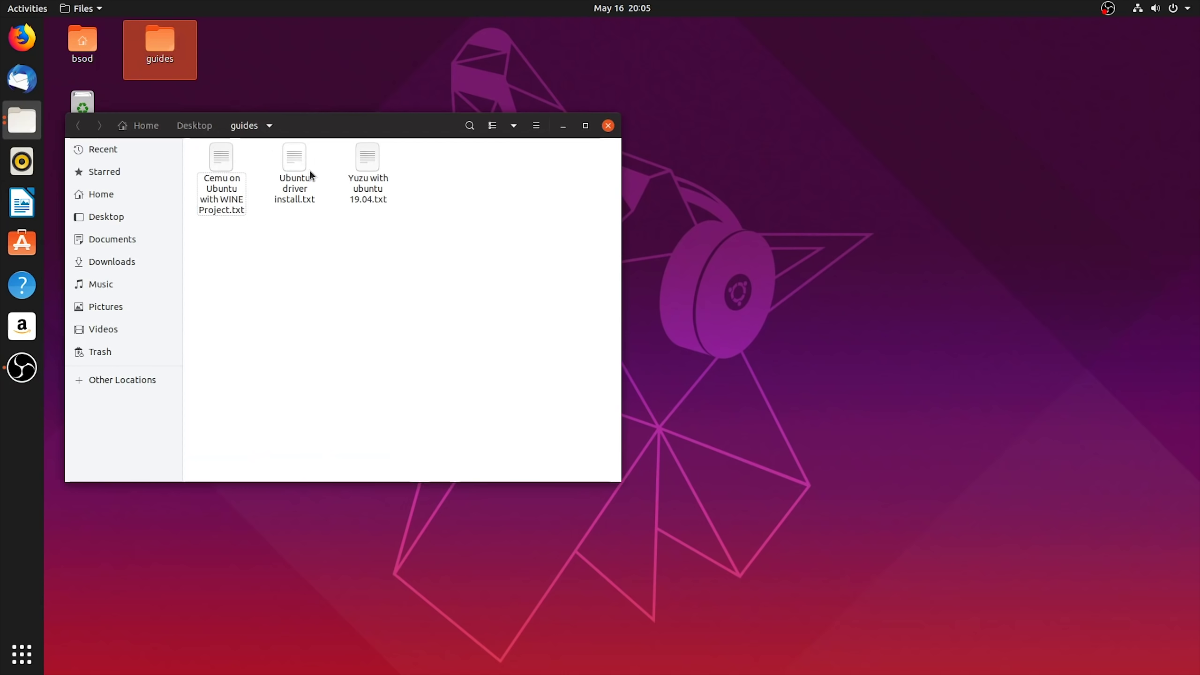
double_click(294, 163)
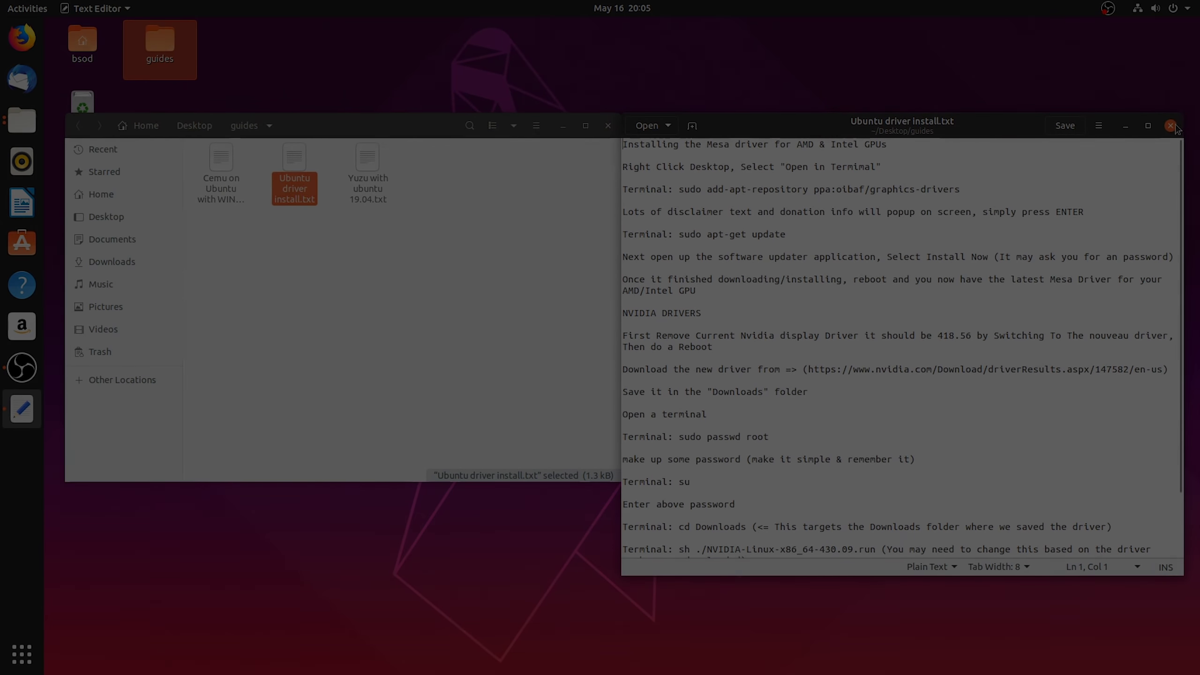
left_click(1172, 126)
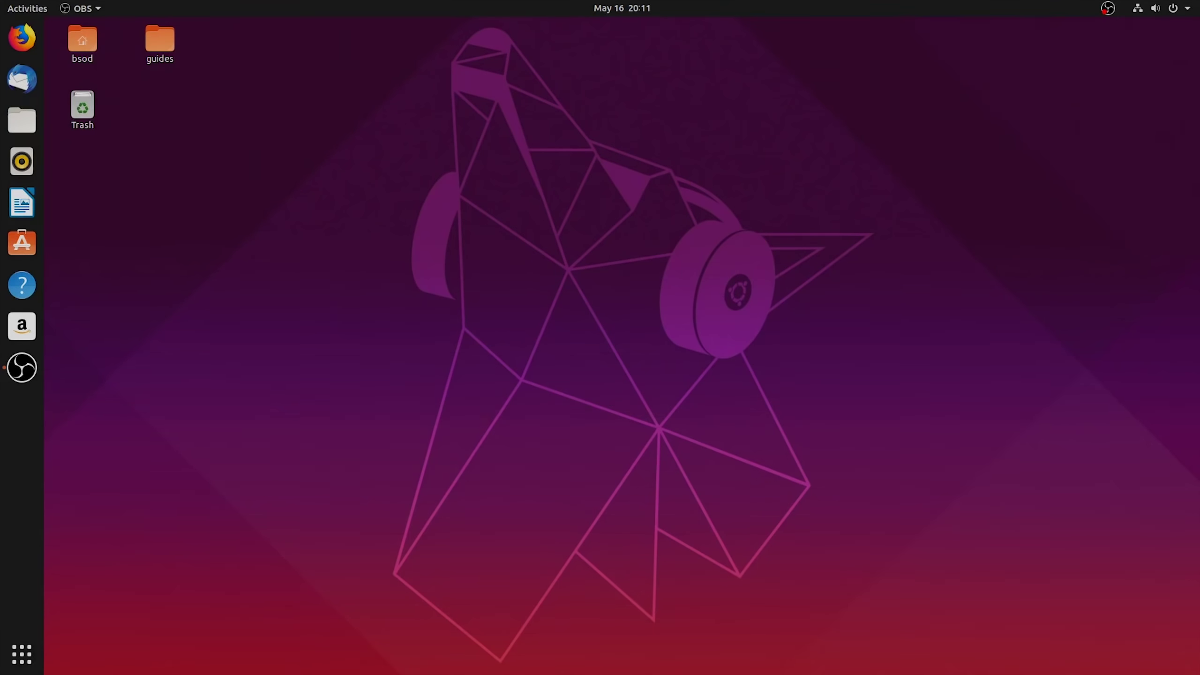
- Check the graphics hardware and driver information in the system details, then close Settings
left_click(1188, 9)
left_click(1043, 183)
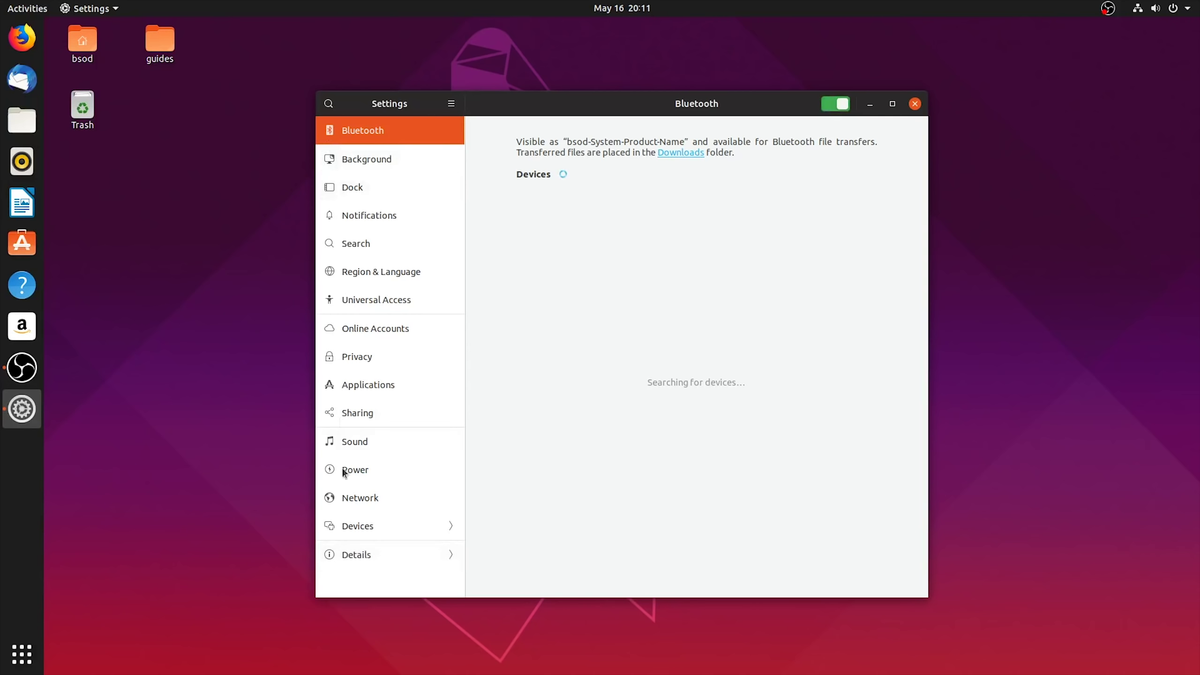
left_click(375, 562)
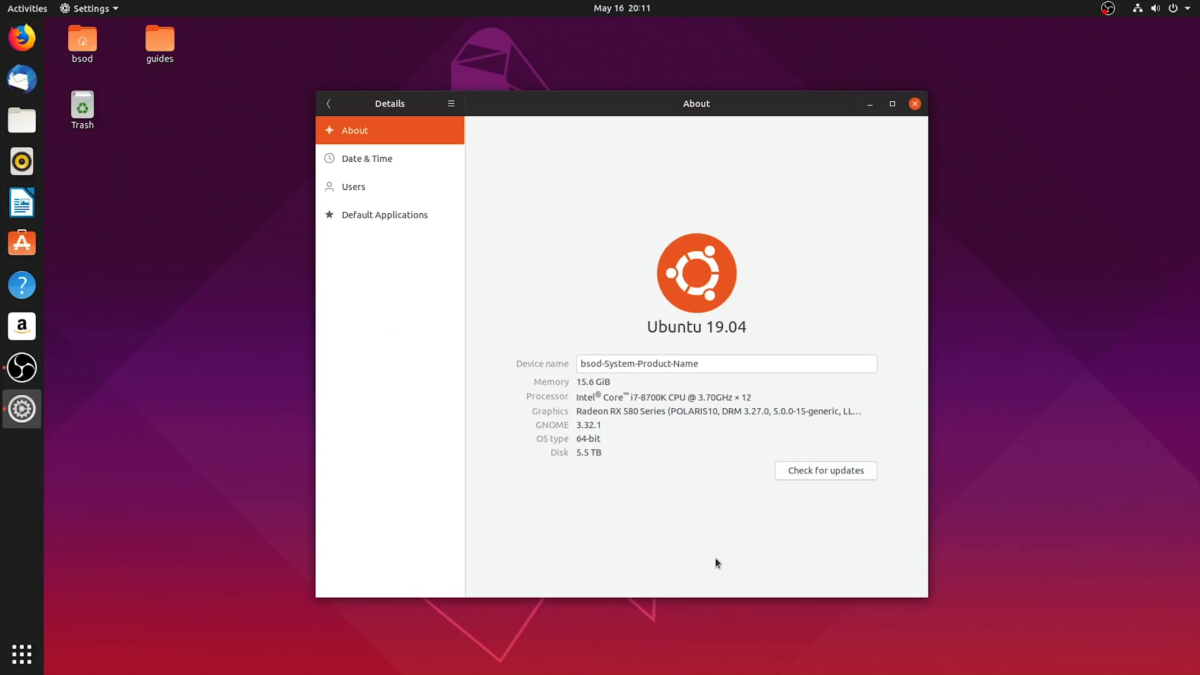
left_click(915, 104)
- Open Ubuntu driver install.txt from the guides folder and close the folder window
double_click(160, 45)
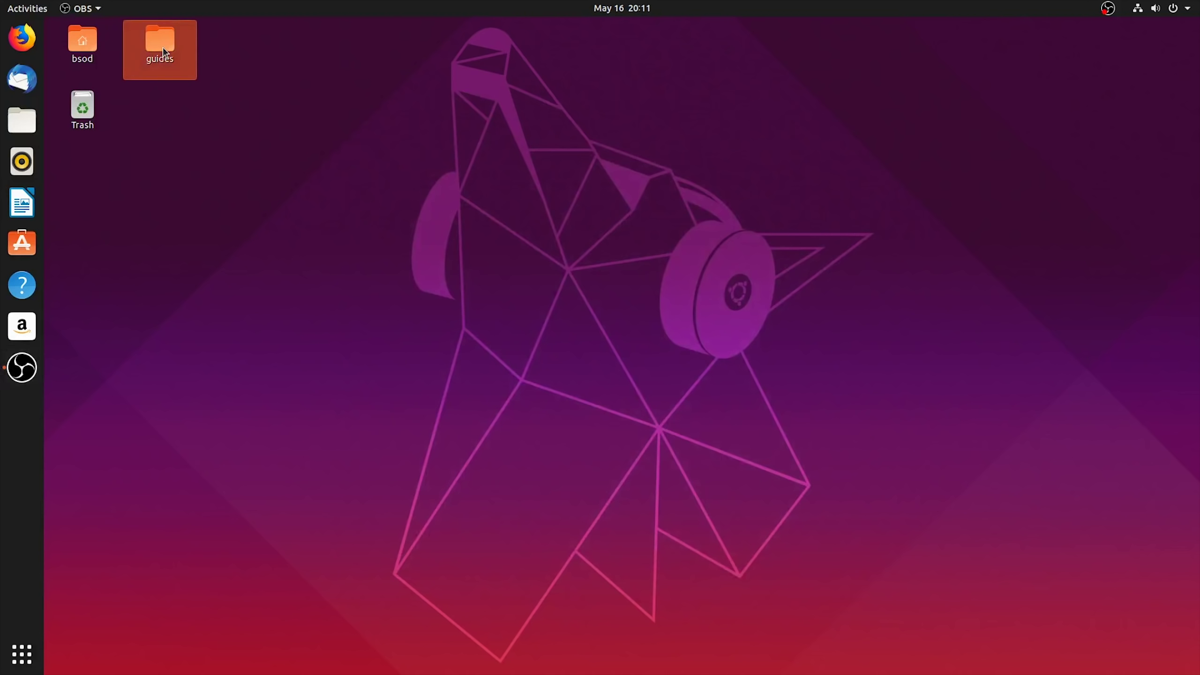
double_click(297, 163)
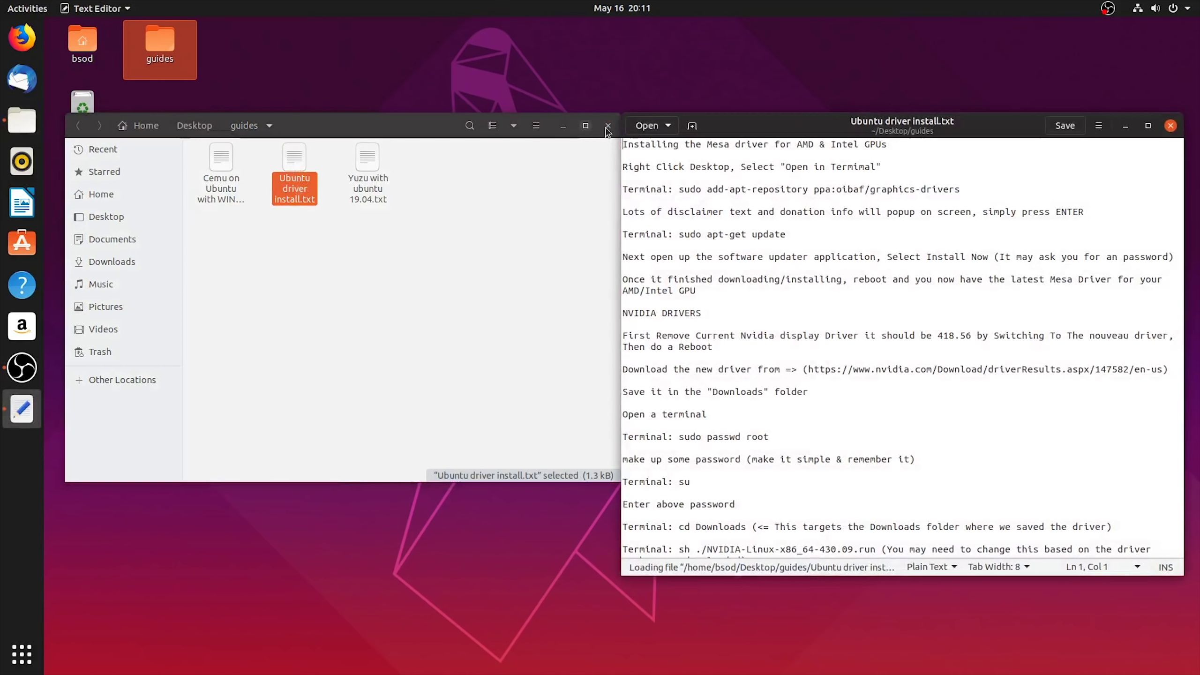
left_click(608, 125)
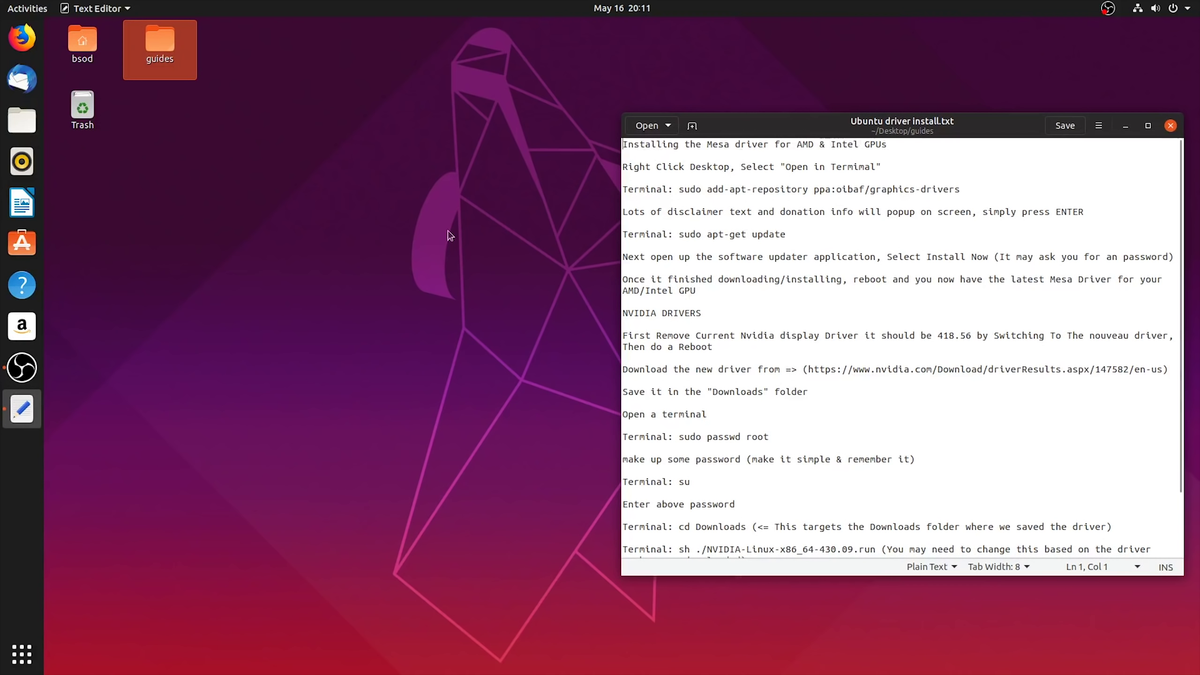
- In a terminal opened from the desktop, run the guide's command sudo add-apt-repository ppa:oibaf/graphics-drivers and confirm adding the repository
right_click(393, 202)
left_click(402, 312)
left_click_drag(679, 190, 959, 189)
key("ctrl+c")
left_click(189, 355)
key("ctrl+shift+v")
key("Return")
key("Return")
key("Return")
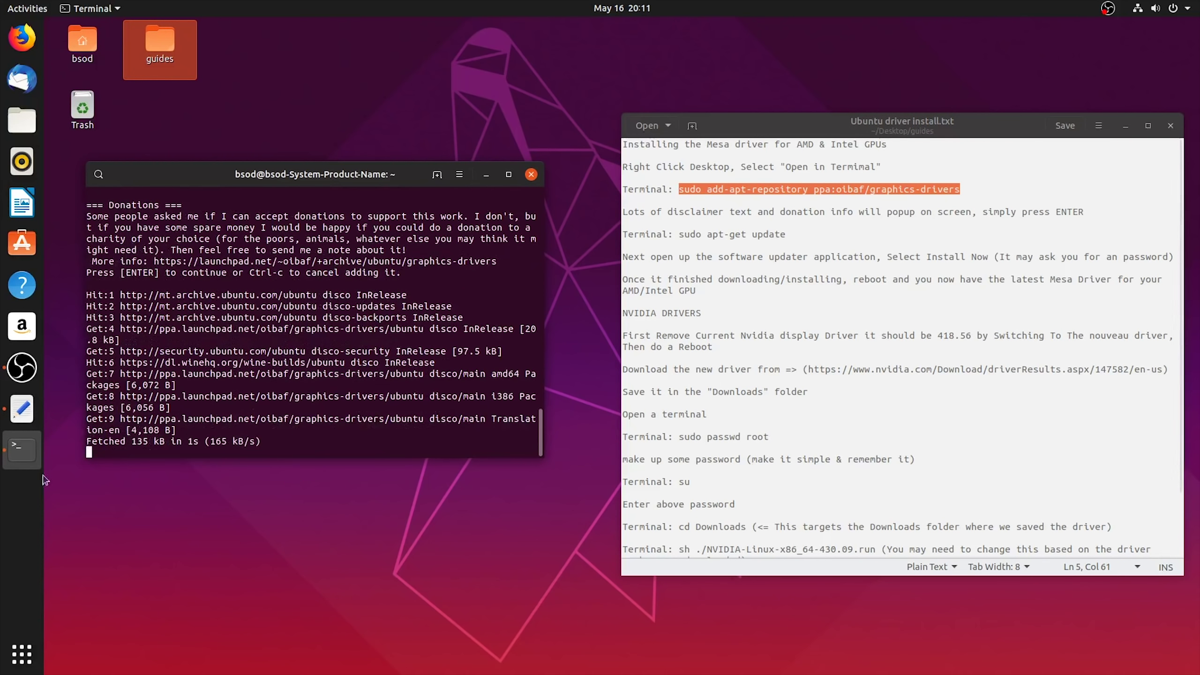
- Copy sudo apt-get update from the guide and run it in the terminal
left_click_drag(679, 235, 786, 234)
key("ctrl+c")
left_click(519, 444)
key("ctrl+shift+v")
key("Return")
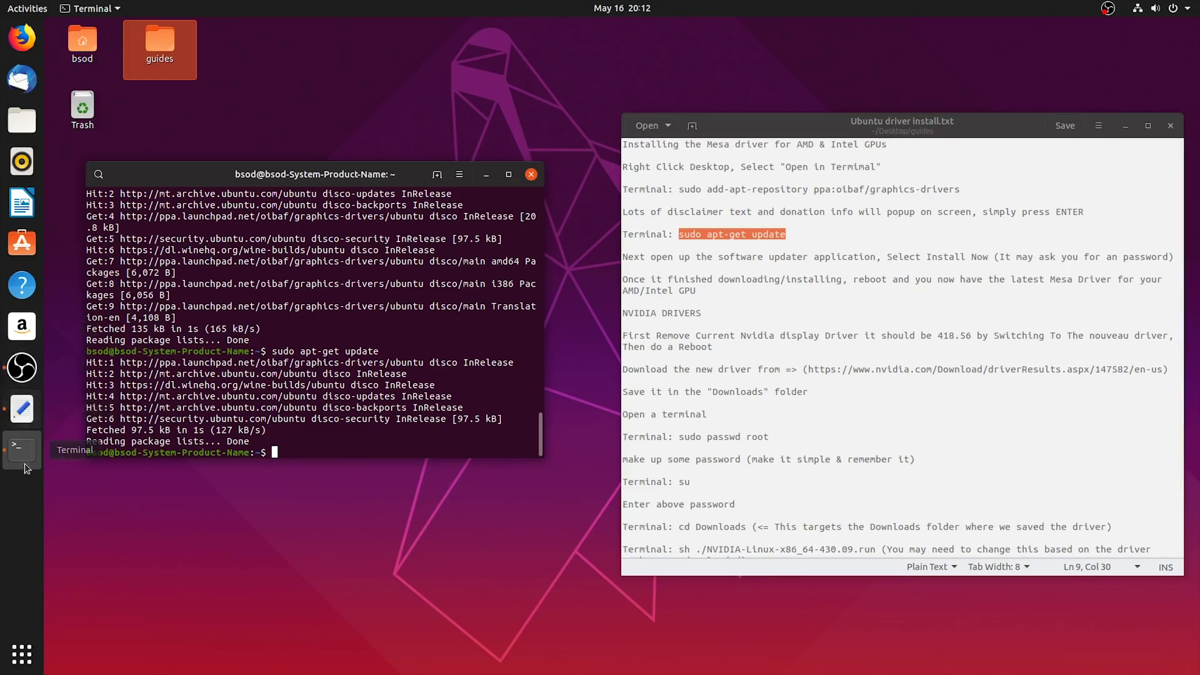
- Find and launch Software Updater, expand the update details, install the available Mesa updates and dismiss the updater
left_click(25, 670)
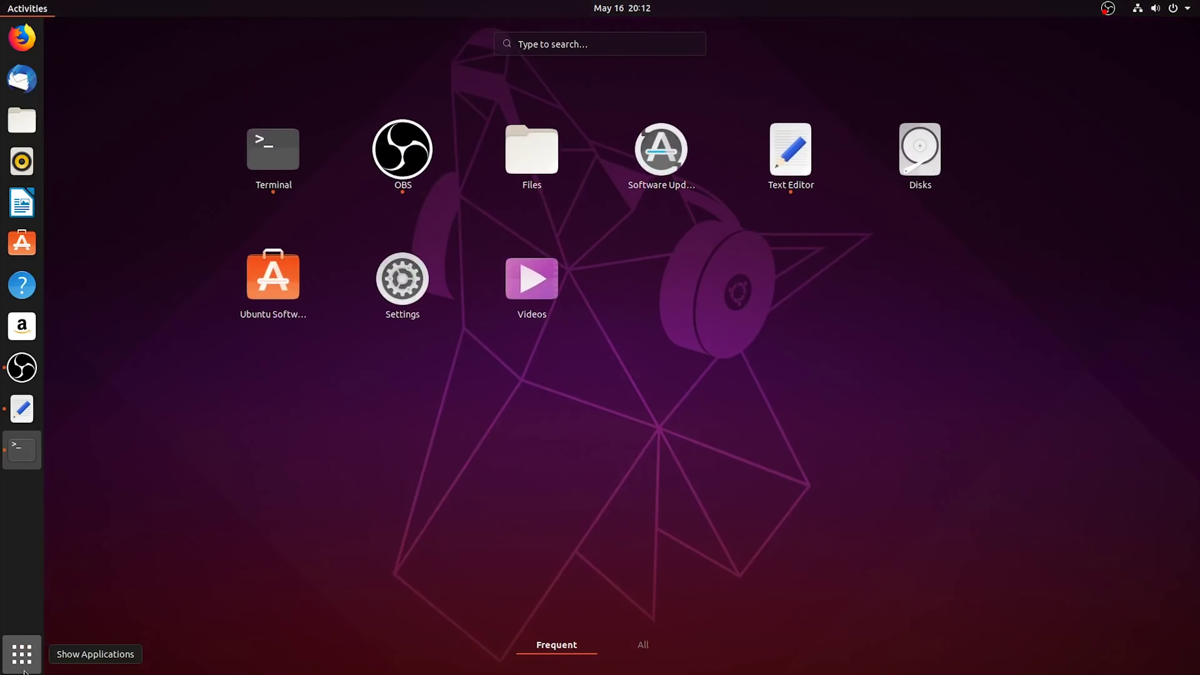
left_click(622, 43)
type("soft")
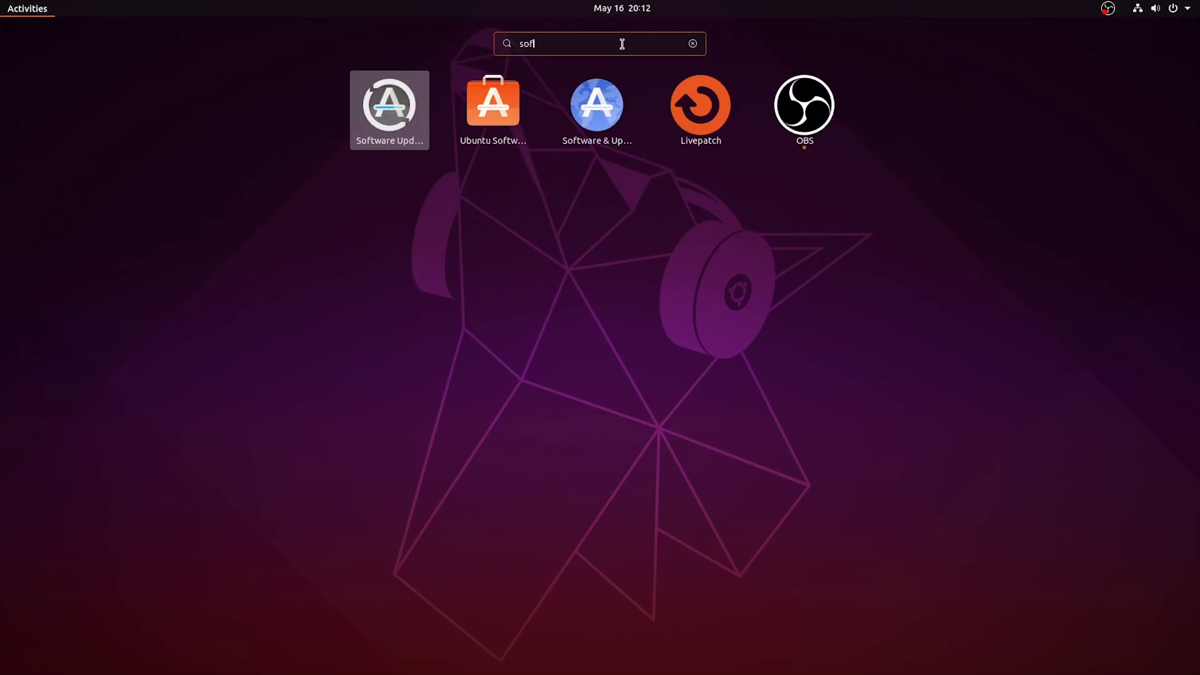
left_click(390, 112)
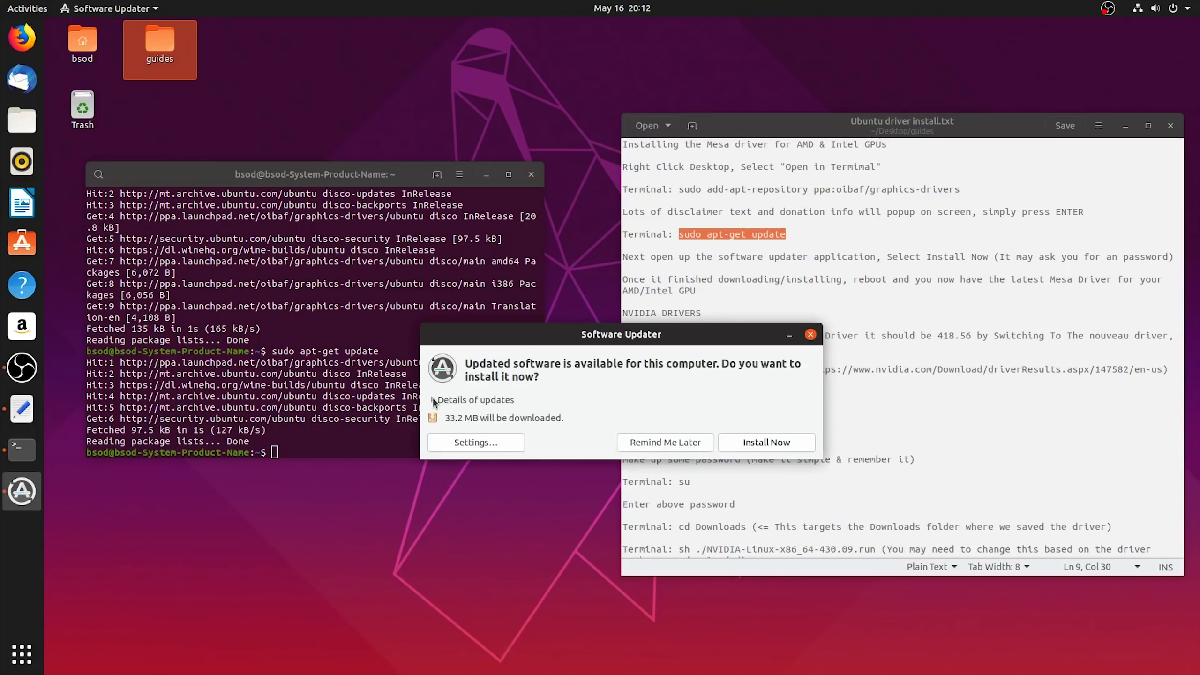
left_click(434, 400)
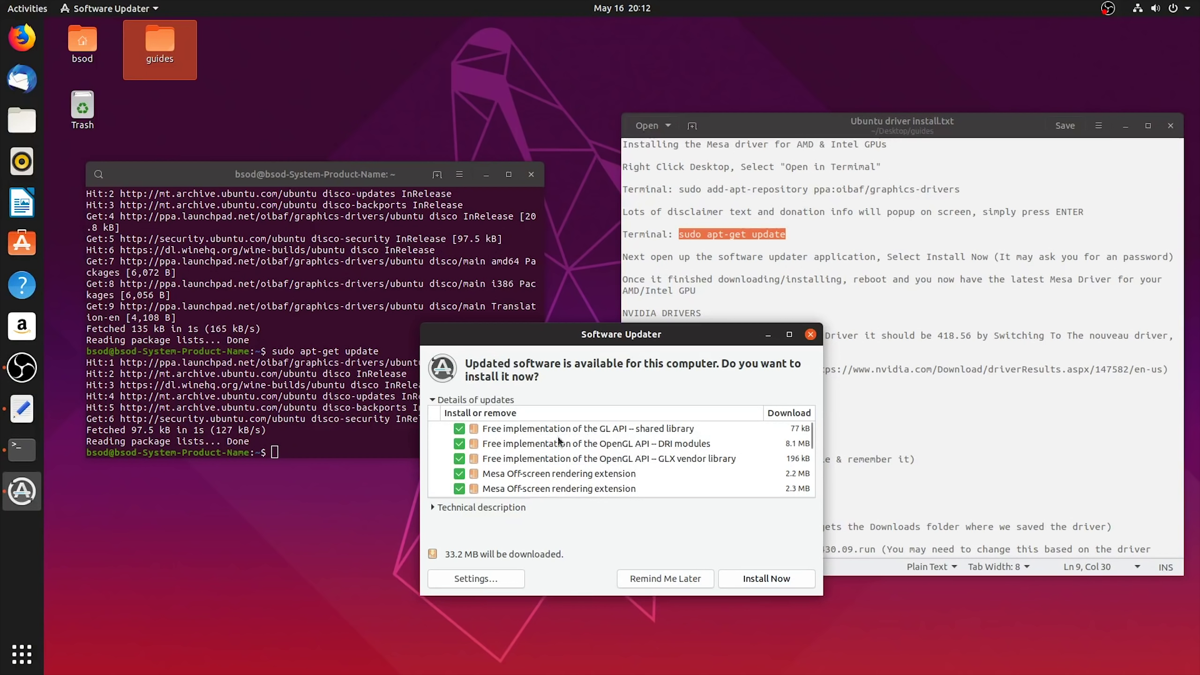
key("Return")
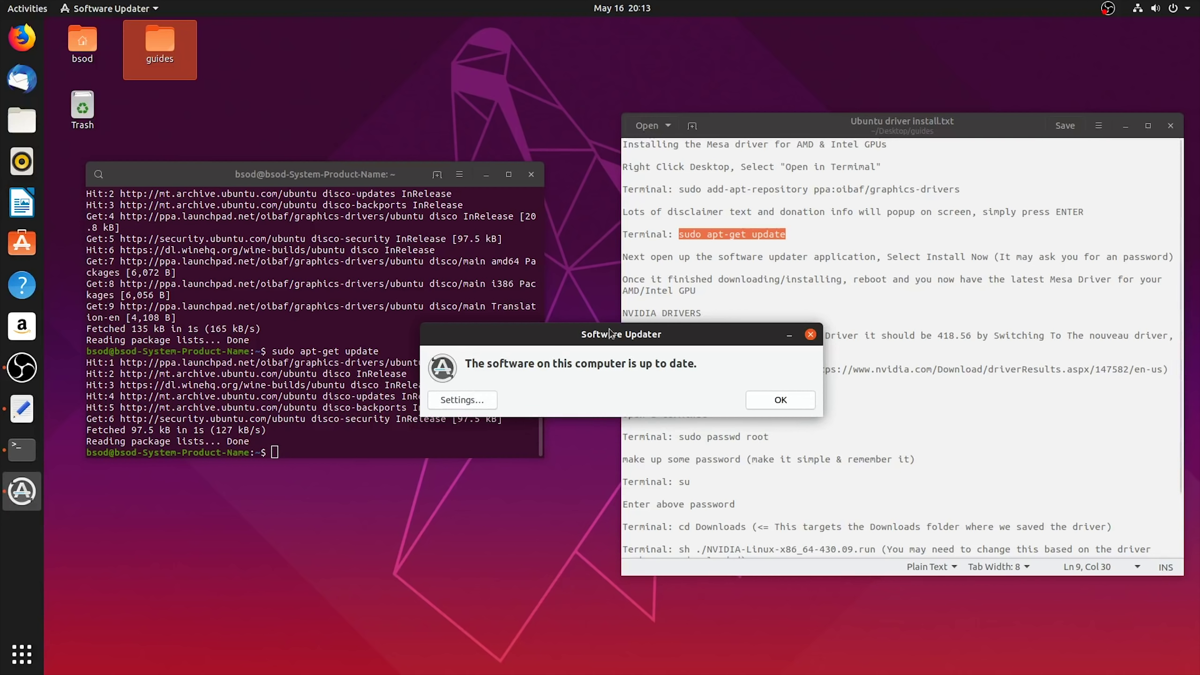
left_click(789, 401)
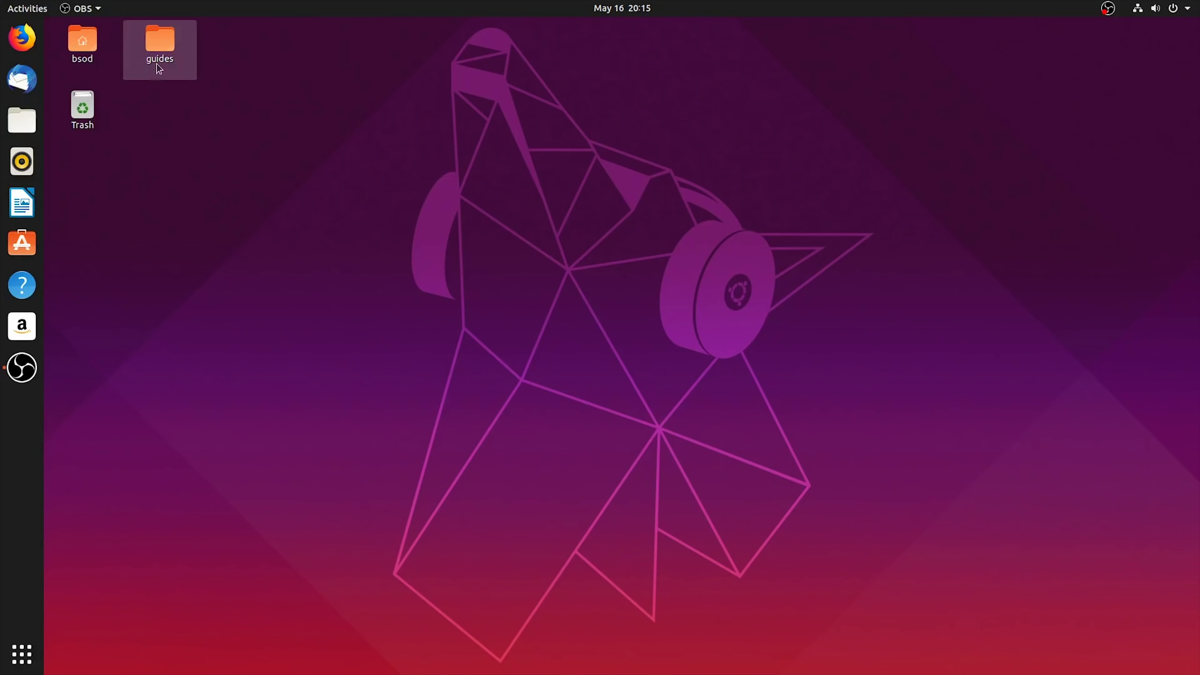
- Open Cemu on Ubuntu with WINE Project.txt from the guides folder, close the folder window and shrink the document window
double_click(159, 69)
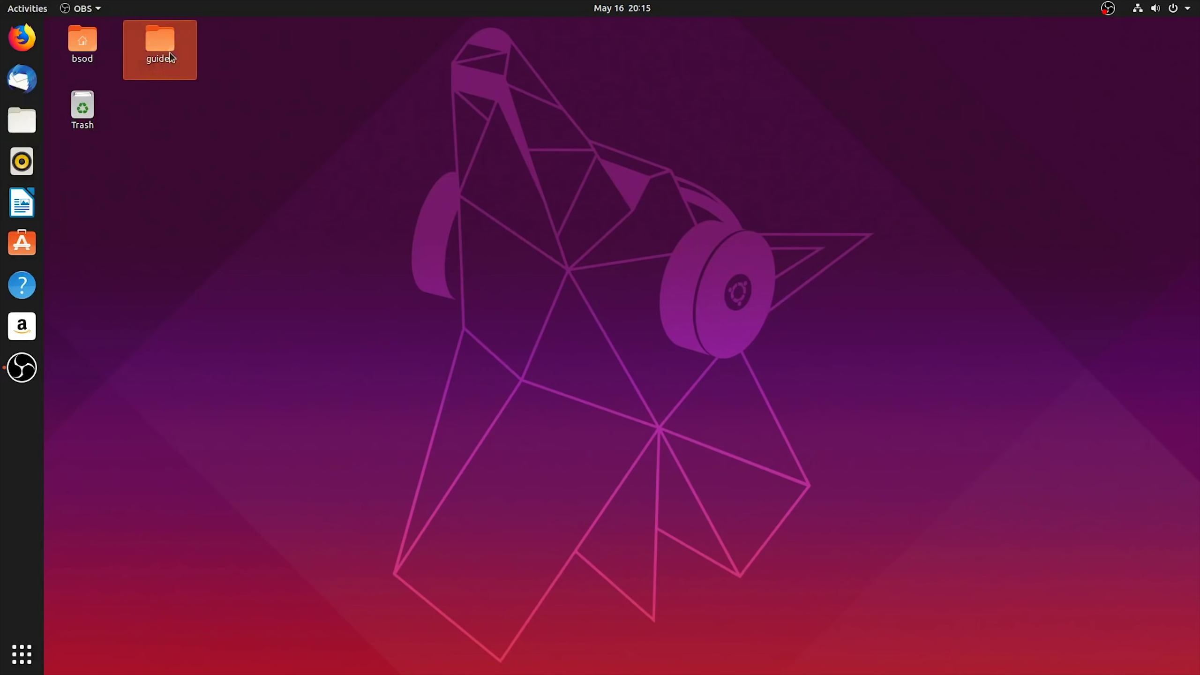
left_click(212, 168)
double_click(212, 168)
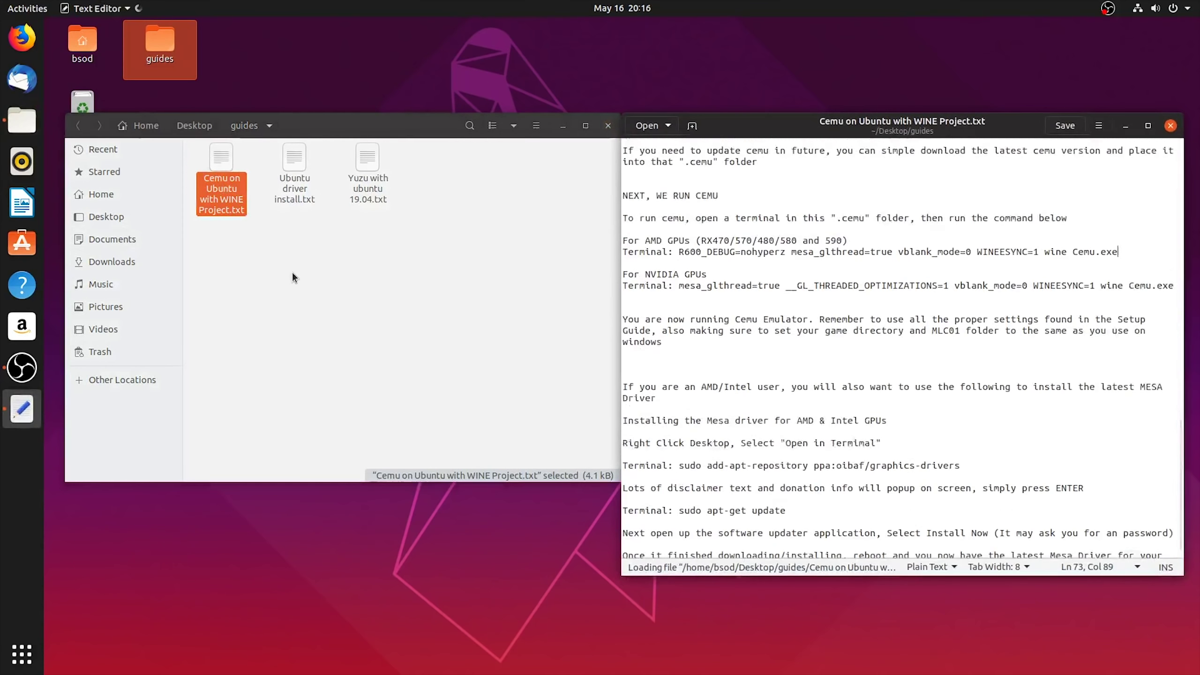
left_click(608, 125)
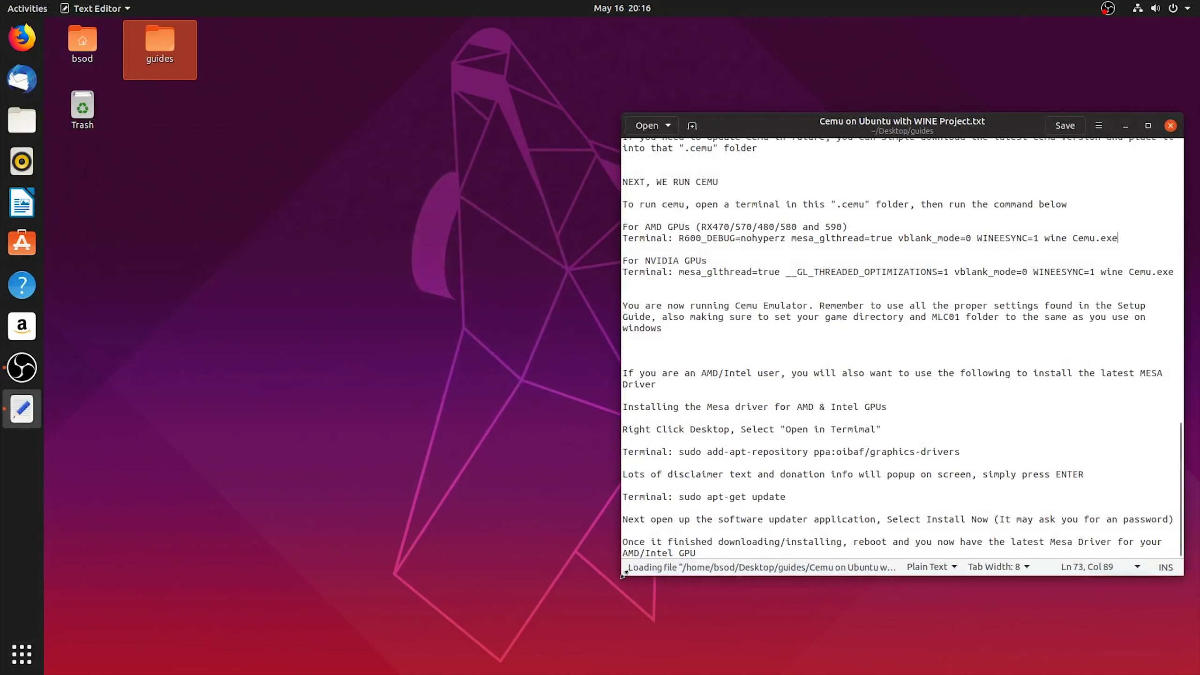
left_click_drag(623, 574, 675, 488)
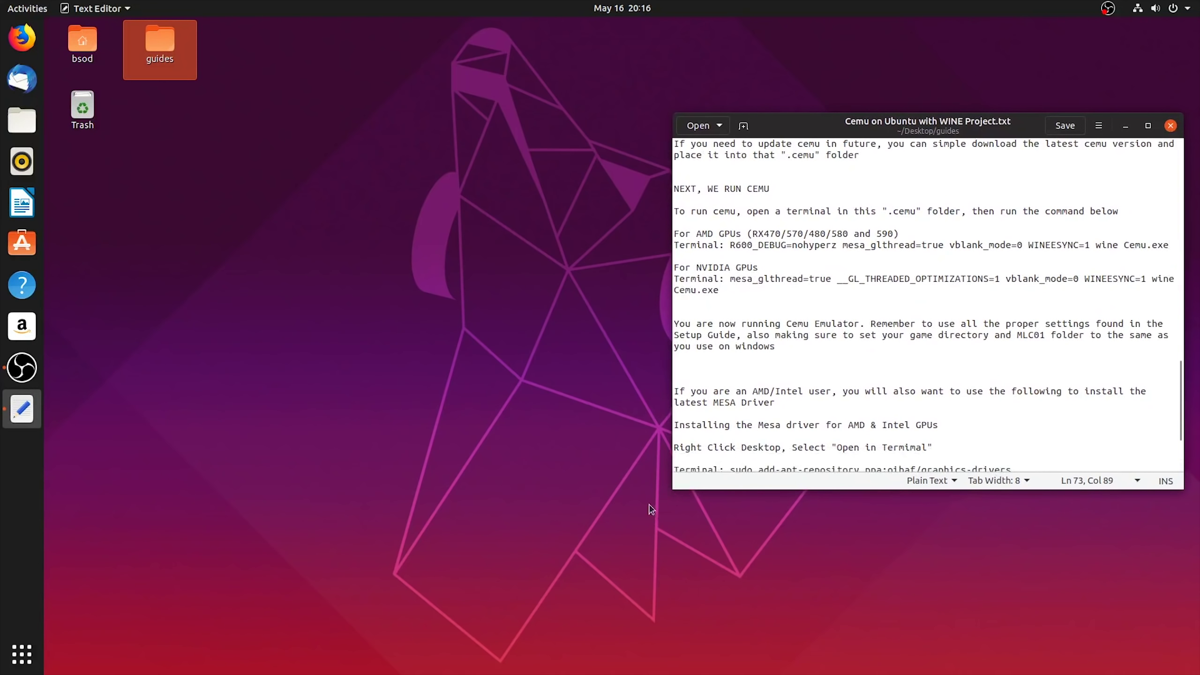
- Open a terminal in the home directory's .cemu folder and place it below the folder's files
double_click(92, 45)
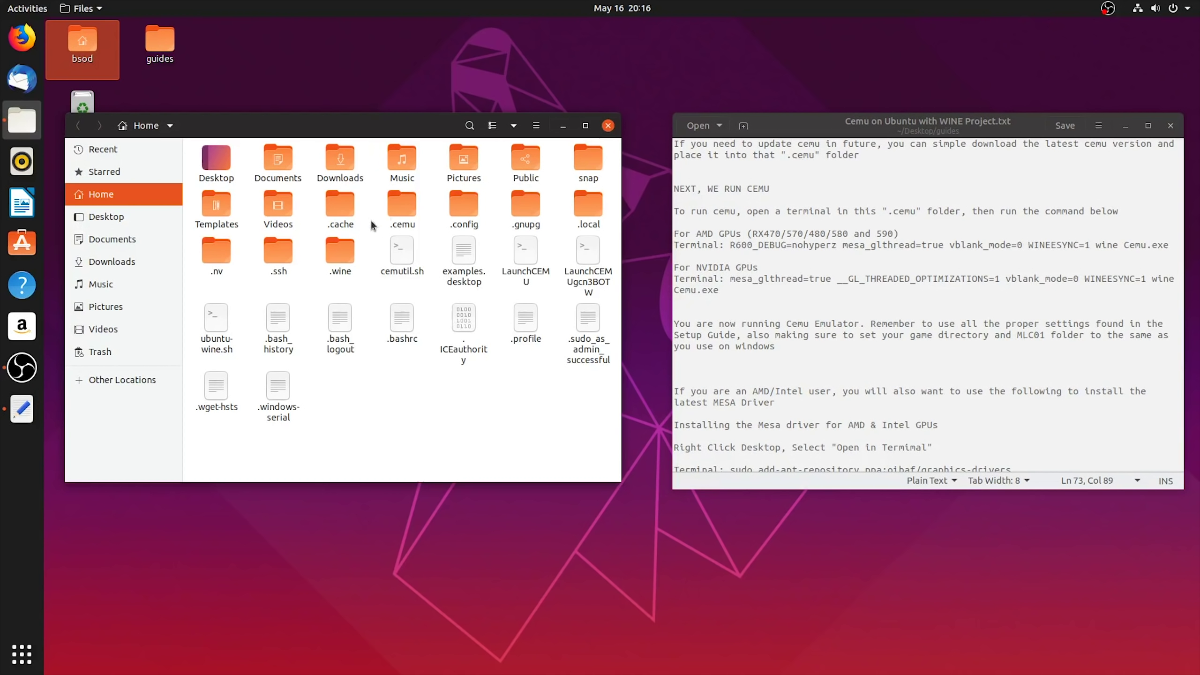
double_click(401, 209)
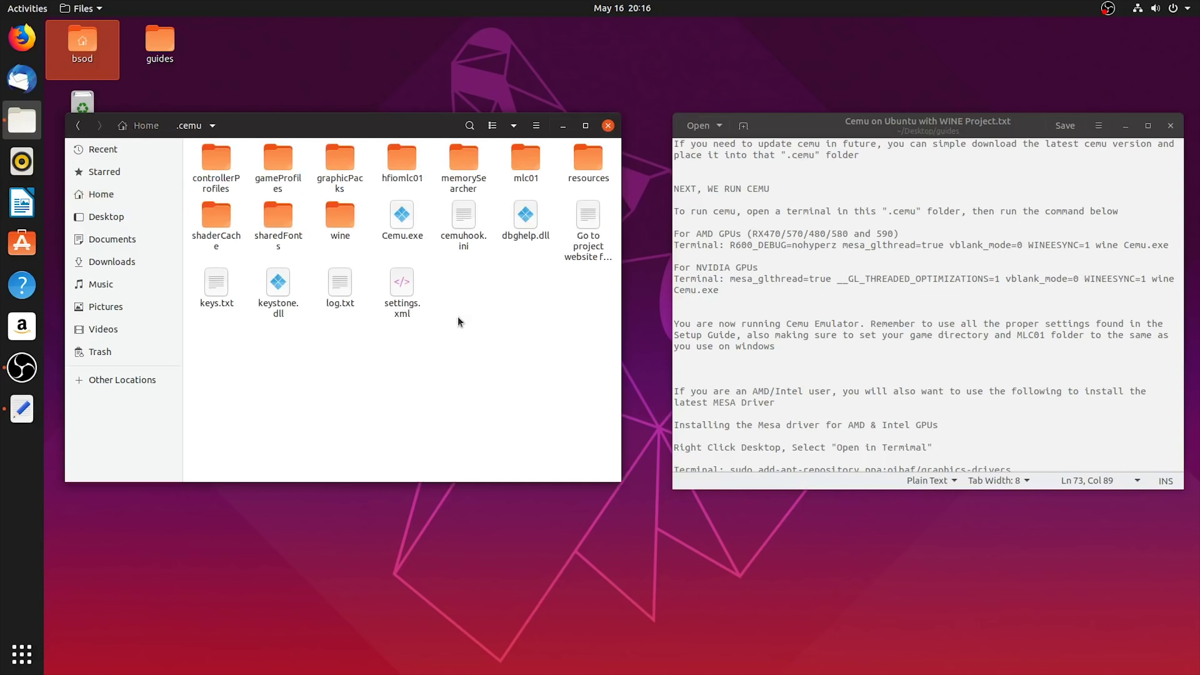
right_click(459, 299)
left_click(501, 401)
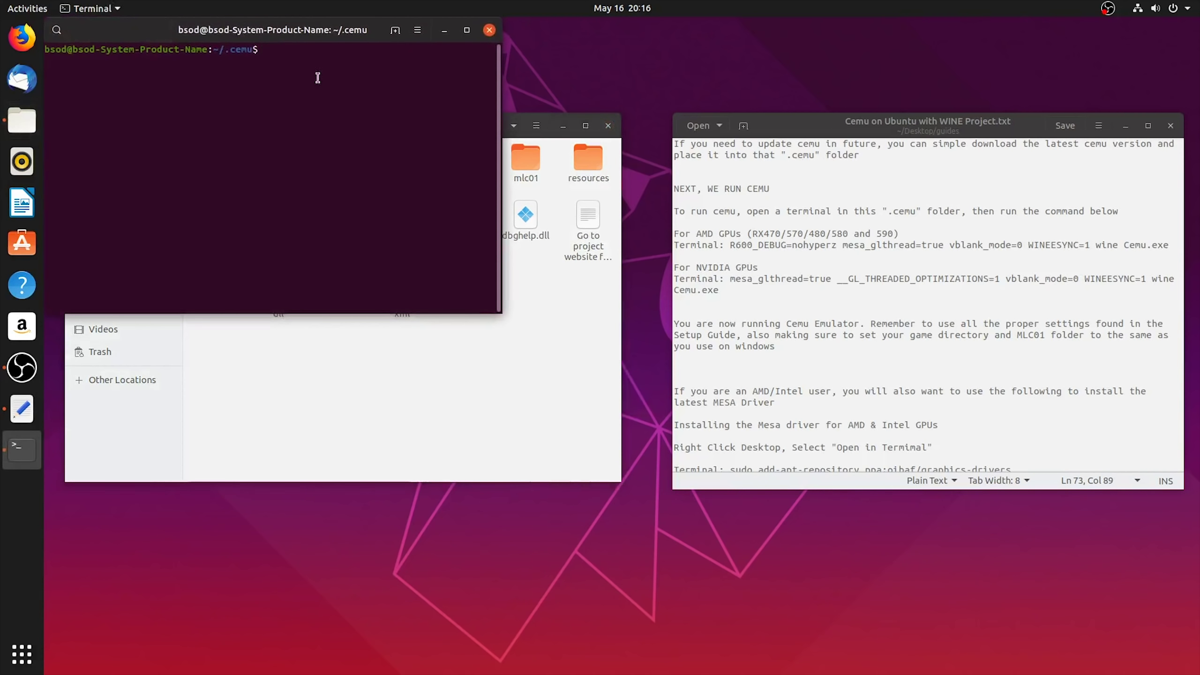
left_click_drag(292, 32, 409, 363)
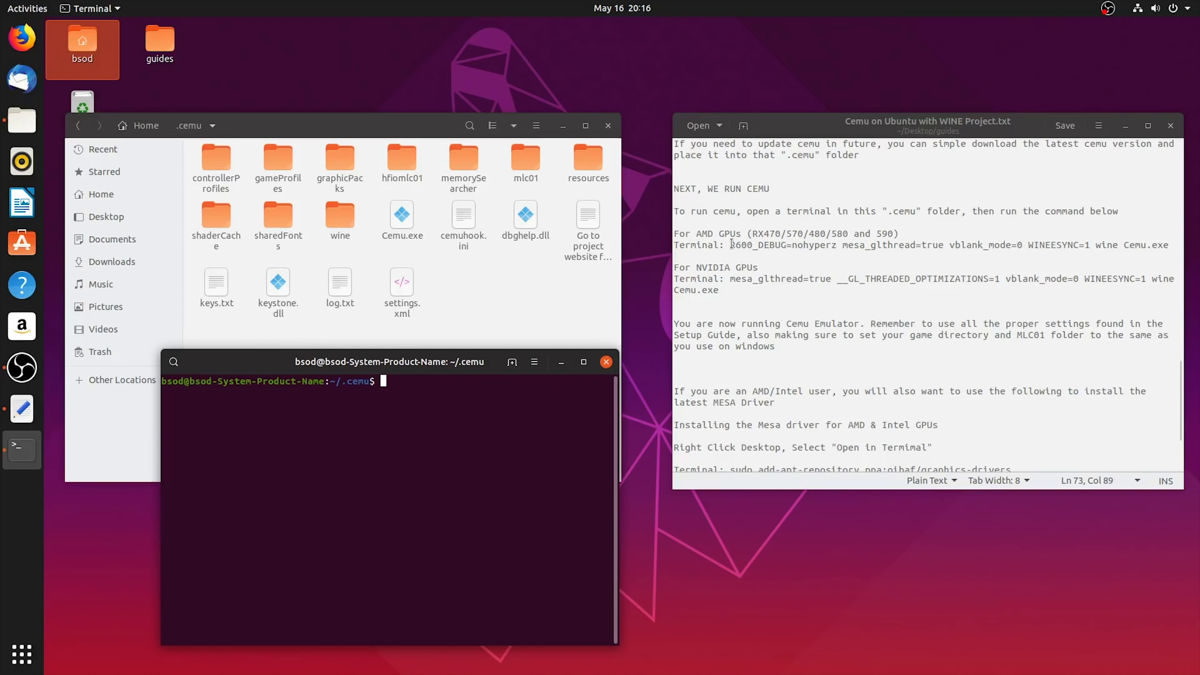
- Copy the guide's AMD launch command and run R600_DEBUG=nohyperz mesa_glthread=true vblank_mode=0 WINEESYNC=1 wine Cemu.exe in the terminal
left_click_drag(732, 243, 1175, 246)
right_click(1159, 245)
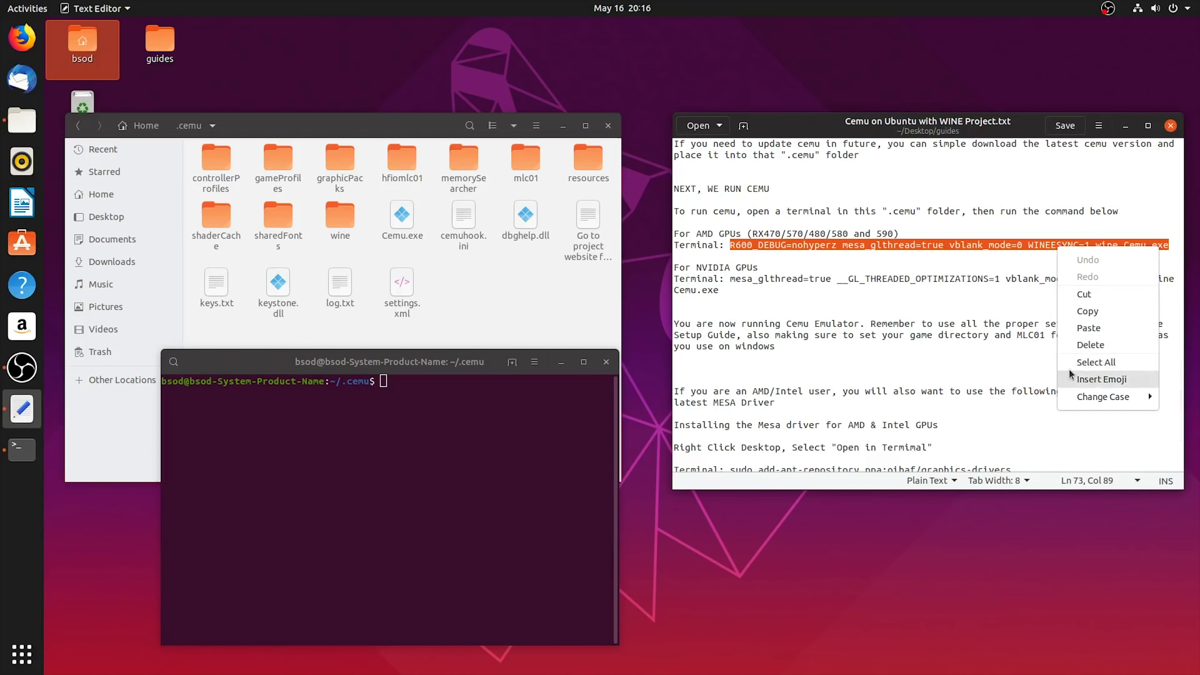
left_click(1101, 312)
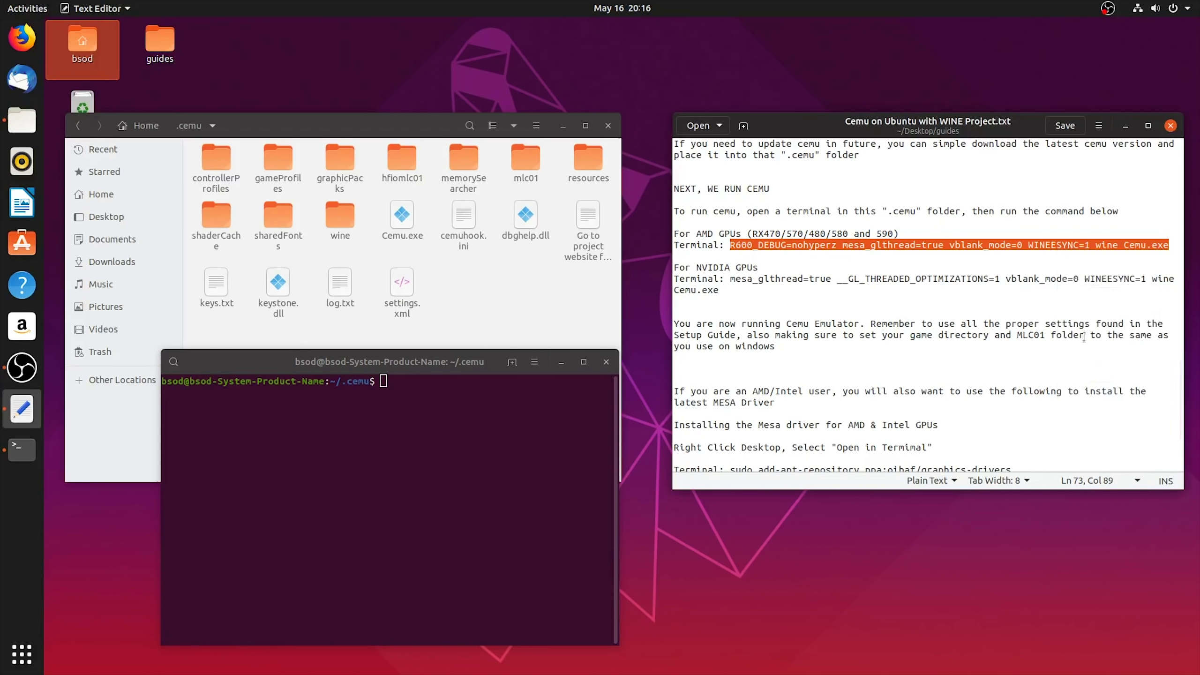
right_click(386, 382)
left_click(431, 430)
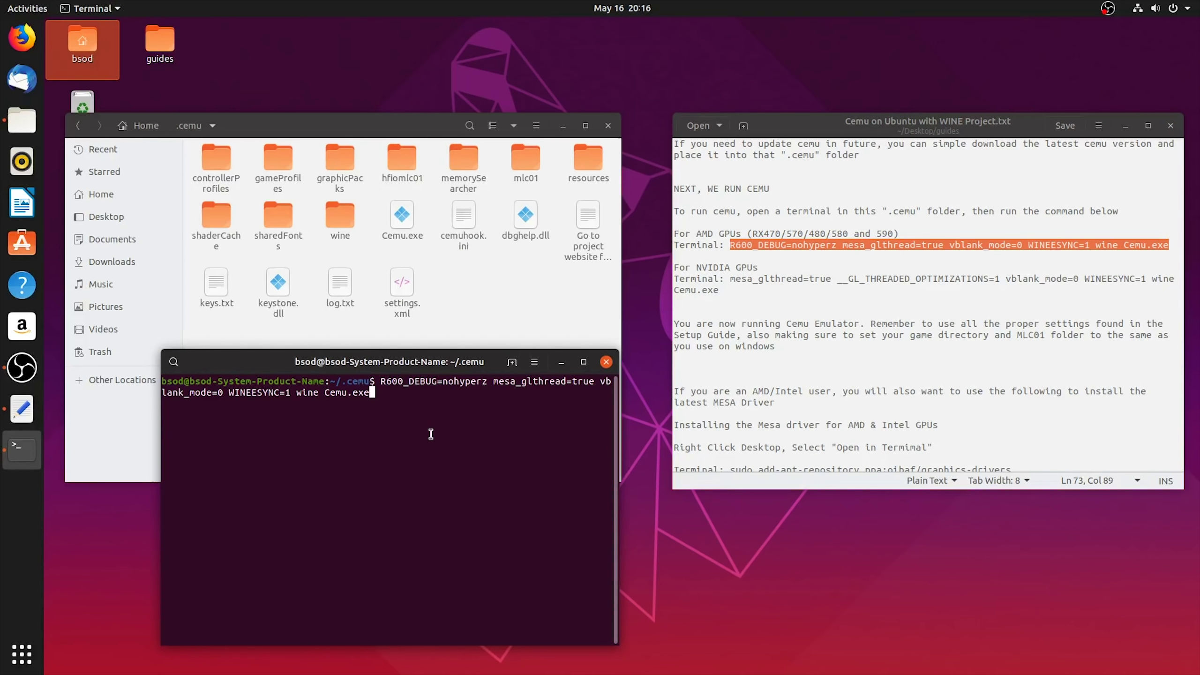
key("Return")
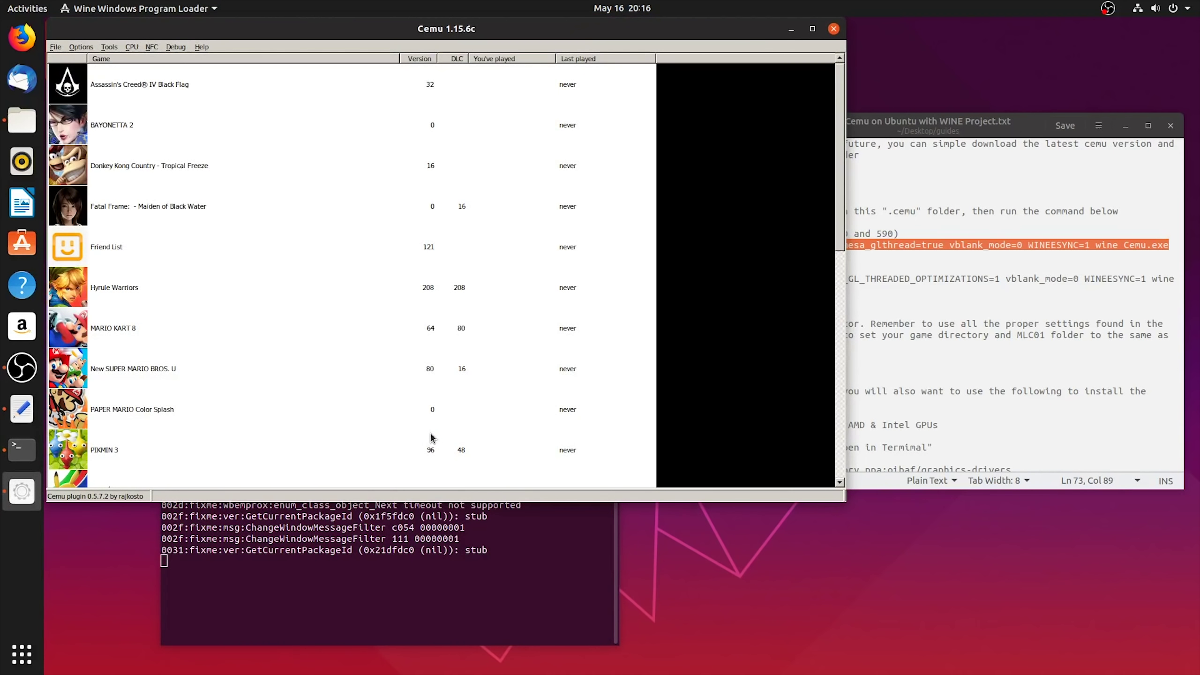
- Reposition the Cemu window nearer the middle of the desktop, open the graphic packs window and move it clear of the desktop's corner
left_click_drag(379, 28, 558, 100)
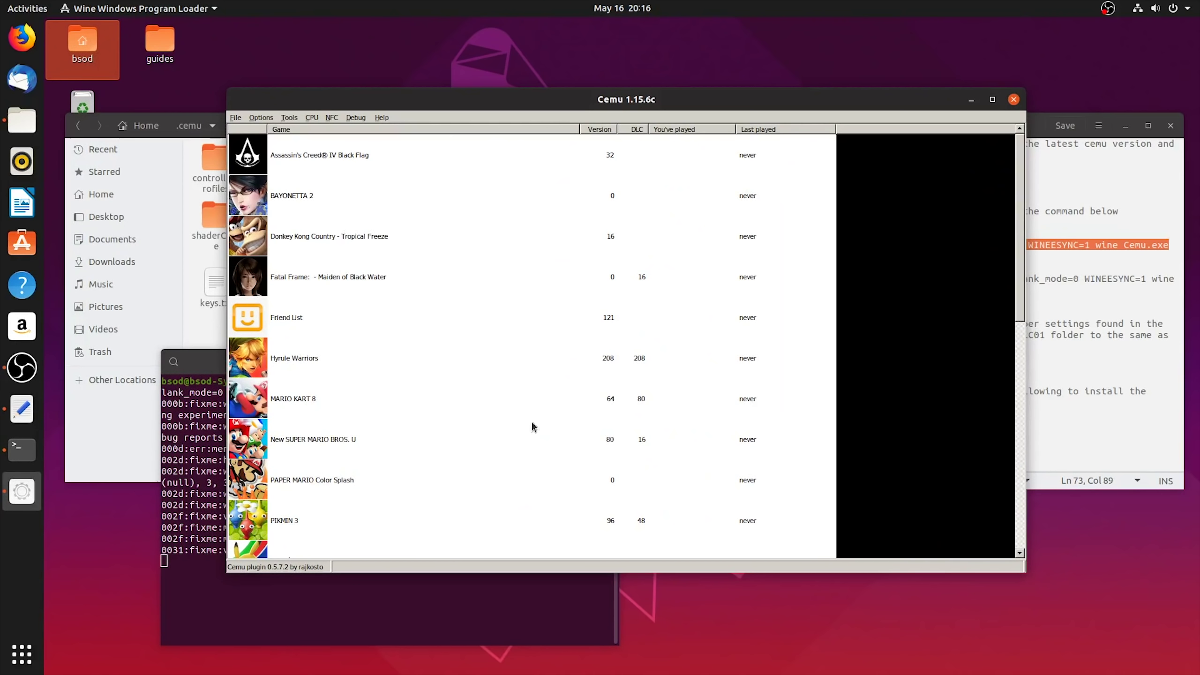
left_click(259, 118)
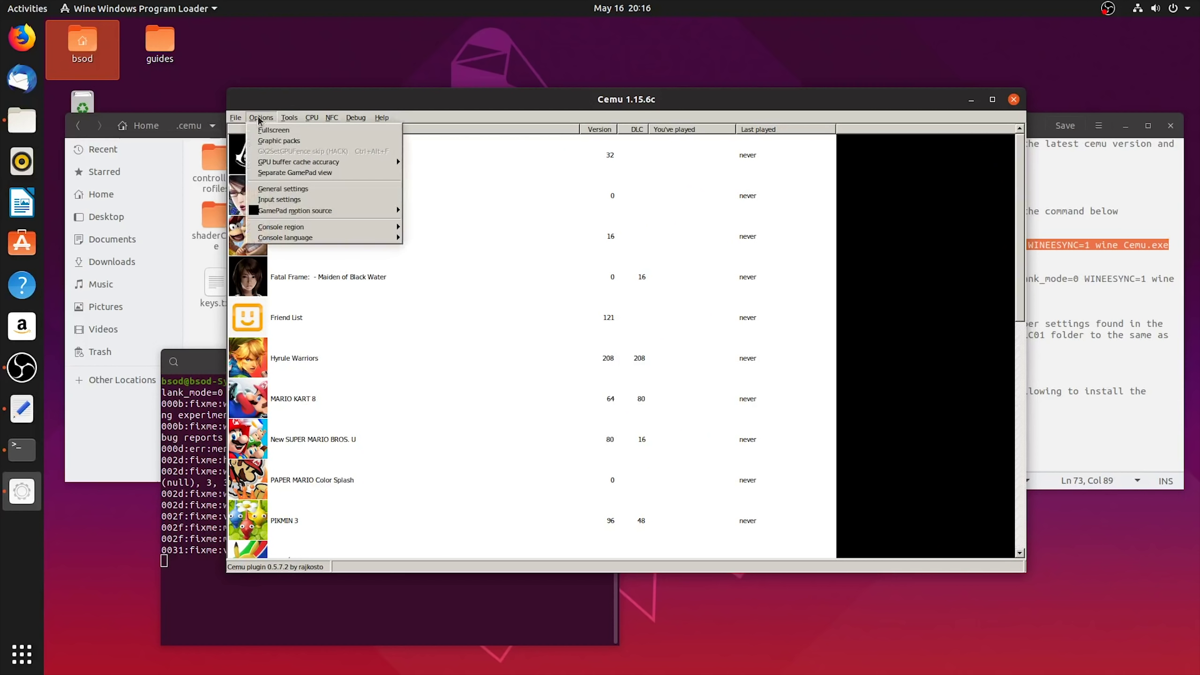
left_click(279, 137)
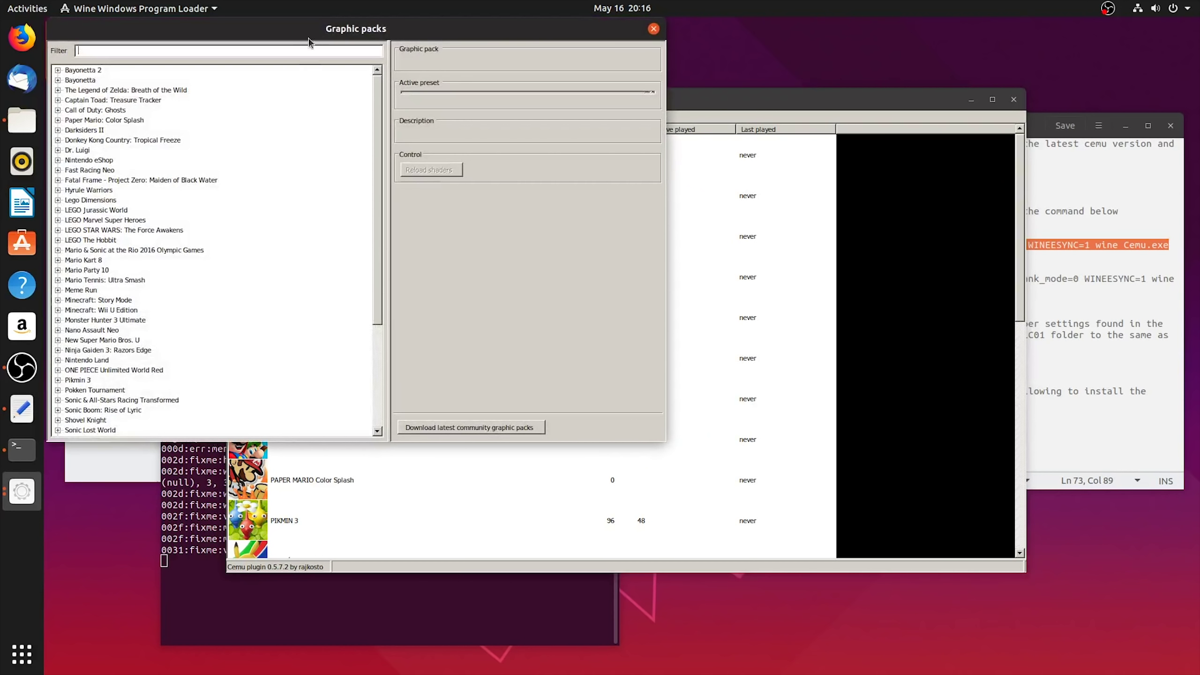
left_click_drag(311, 31, 361, 88)
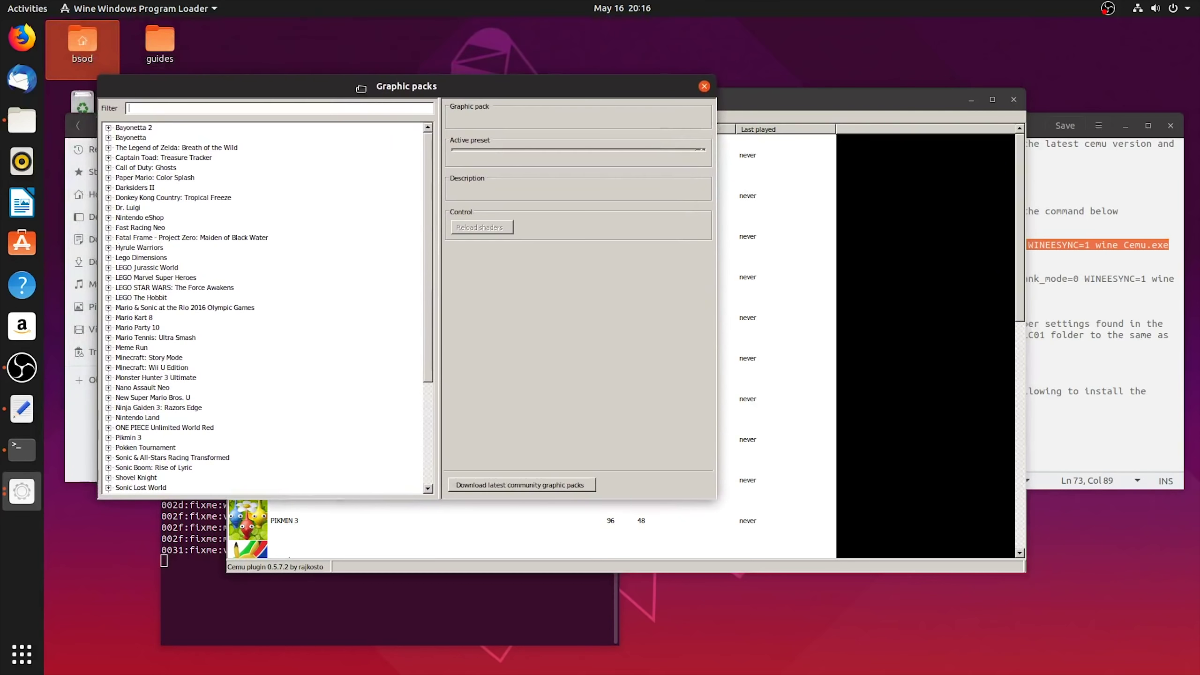
- Expand The Legend of Zelda: Breath of the Wild graphic packs with the Enhancements, Workarounds, Graphics and Mods groups
left_click(108, 148)
left_click(120, 158)
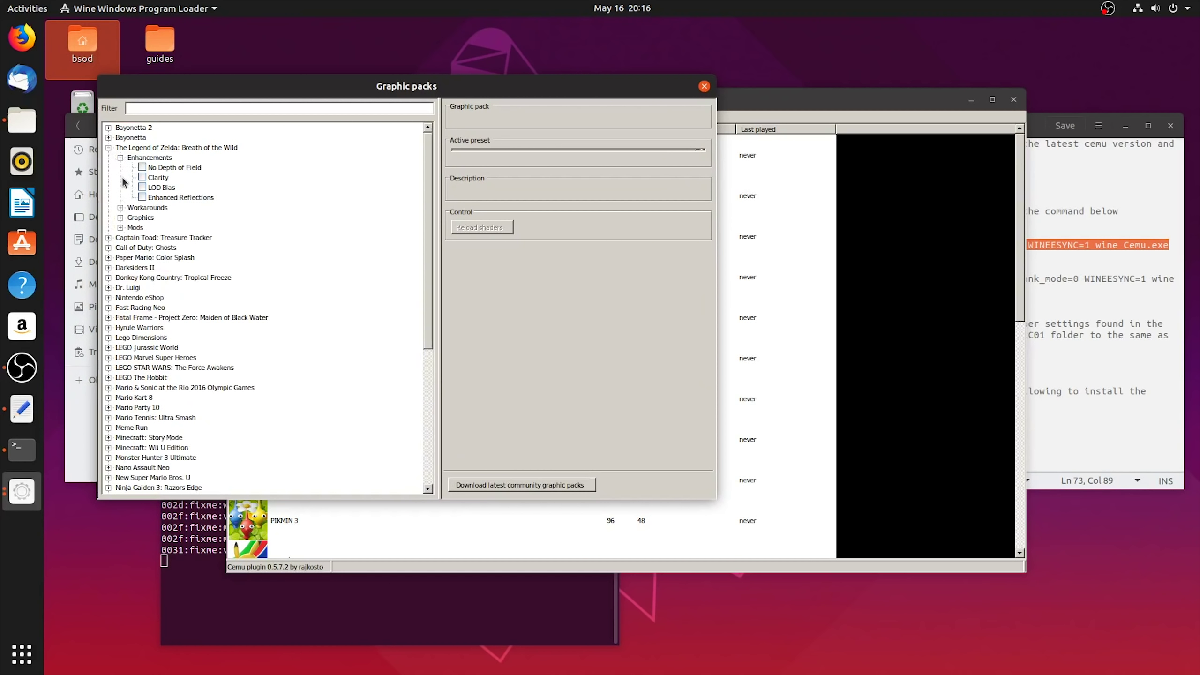
left_click(120, 207)
left_click(121, 278)
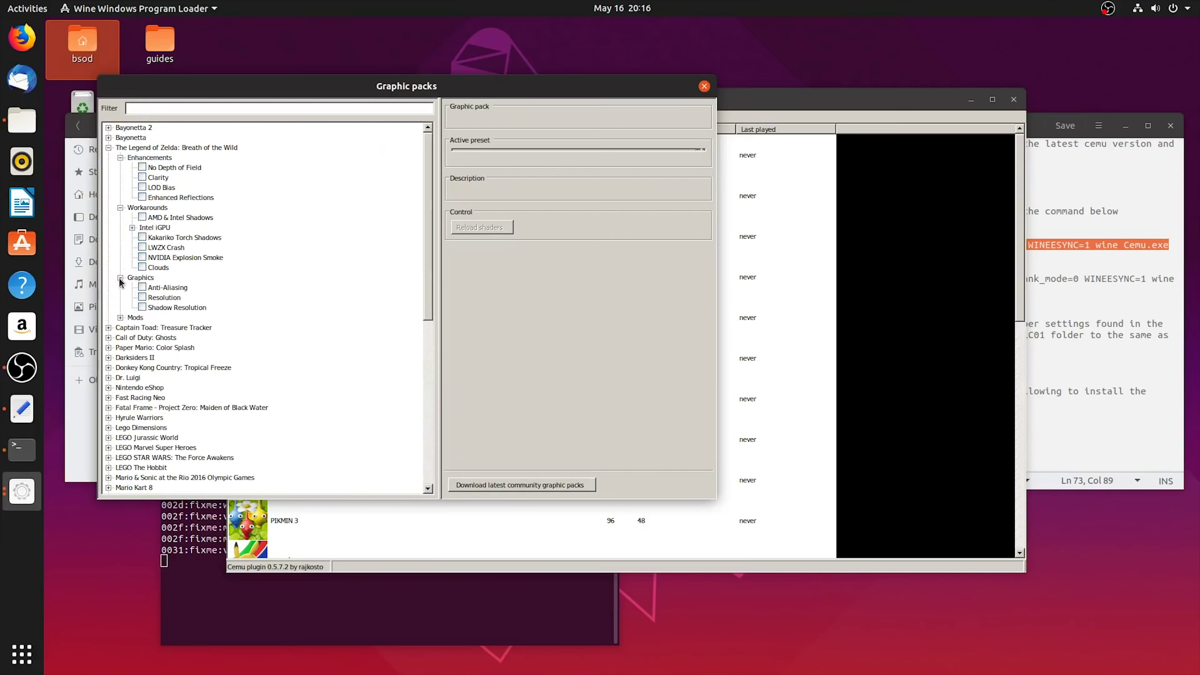
left_click(121, 318)
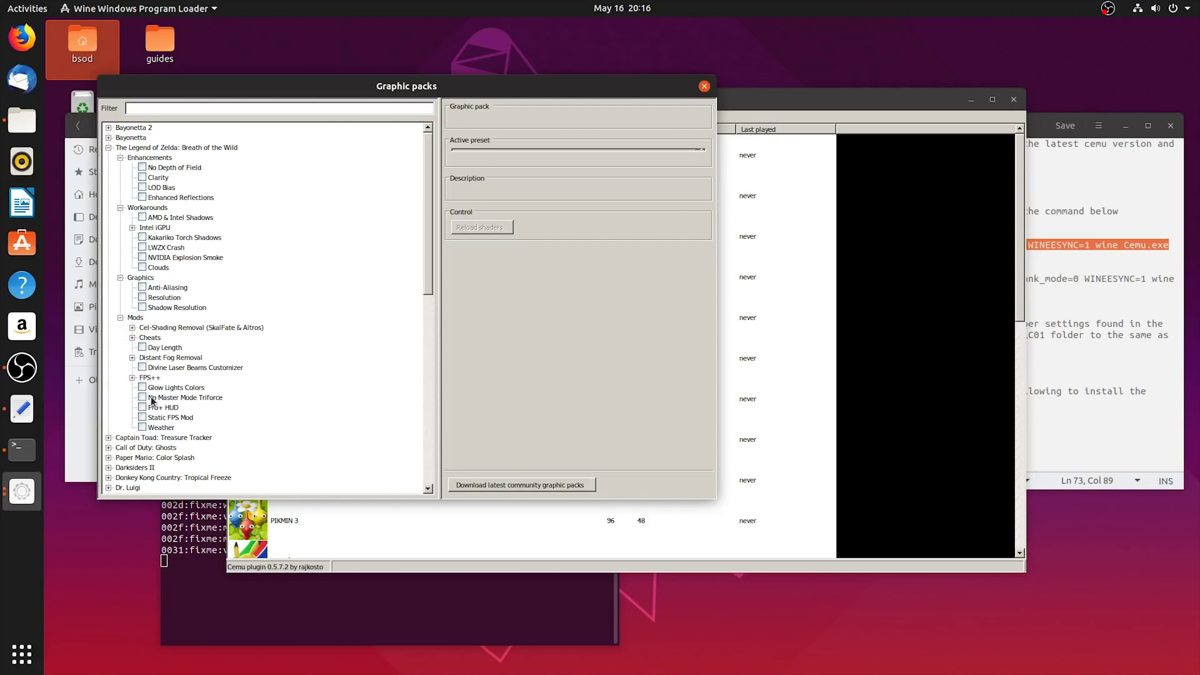
- Enable the Dynamic Gamespeed, Fence Method, Set FPS Limit and NPC Stutter Fix packs under the FPS++ mod
left_click(132, 377)
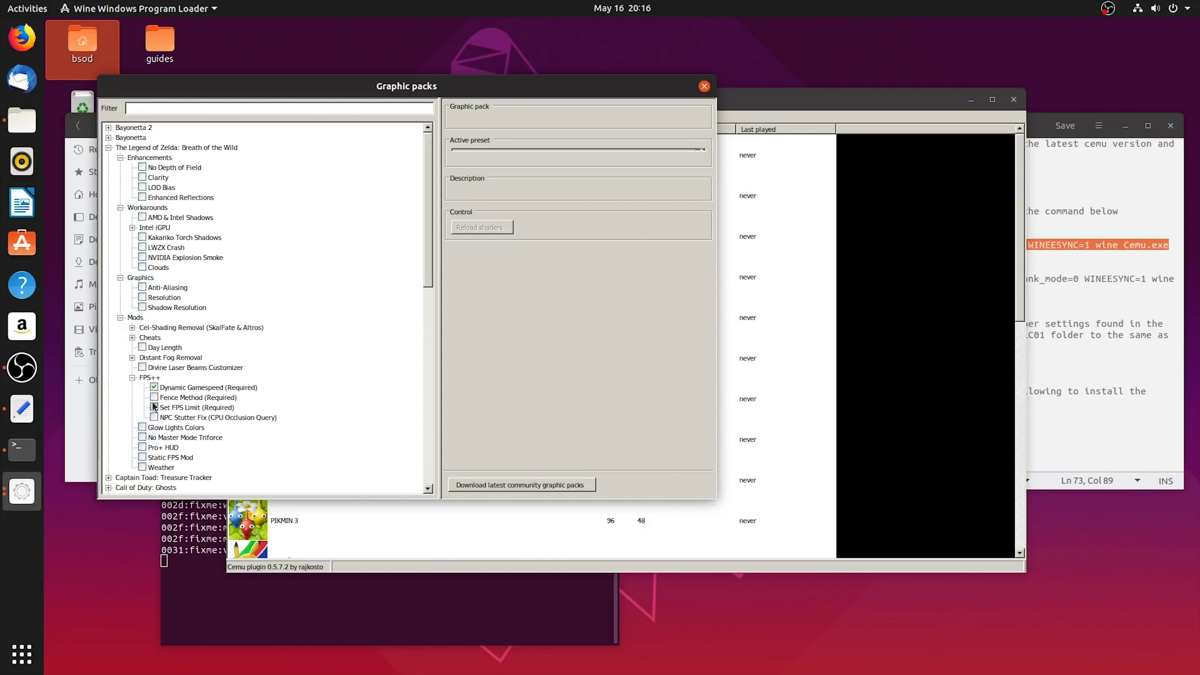
left_click(154, 407)
left_click(154, 397)
left_click(154, 417)
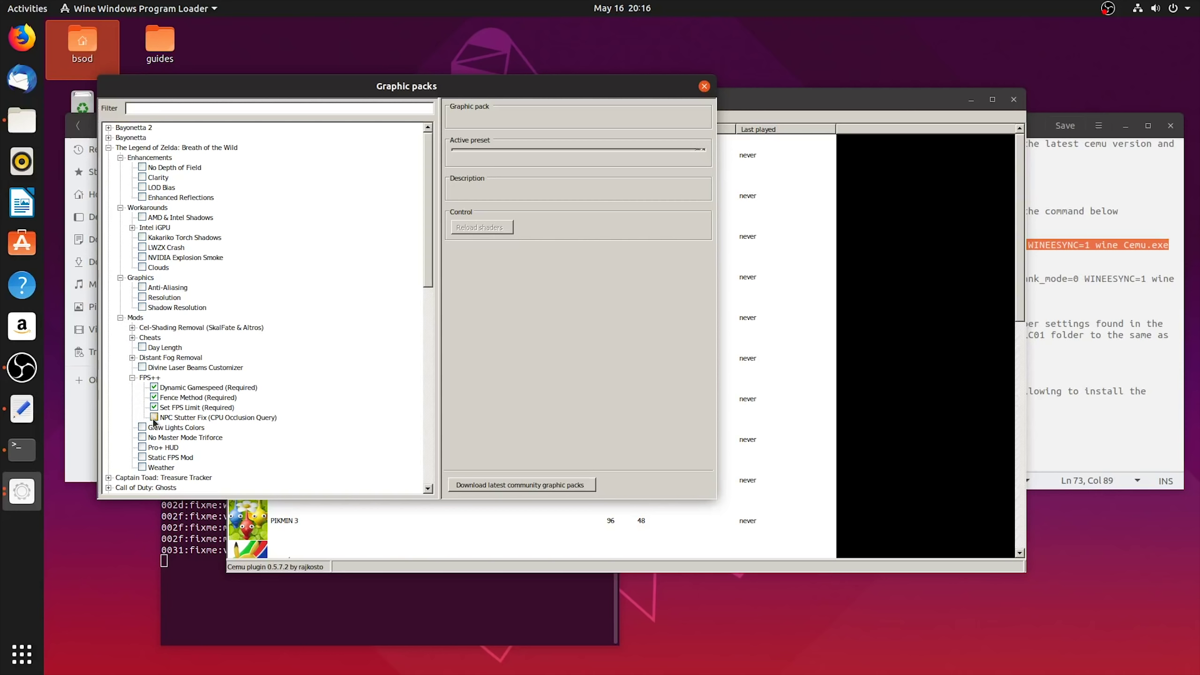
- Choose a preset for the Fence Method pack and set the Dynamic Gamespeed preset to 32 Frames Averaged
left_click(176, 398)
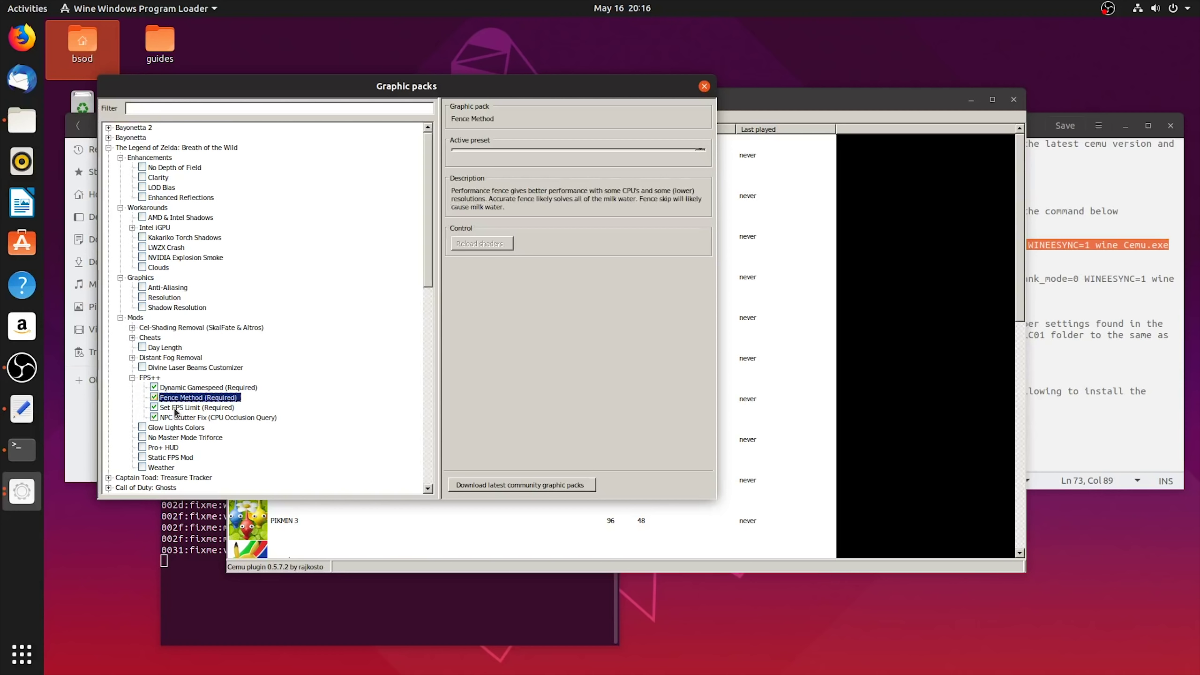
left_click(700, 150)
left_click(541, 155)
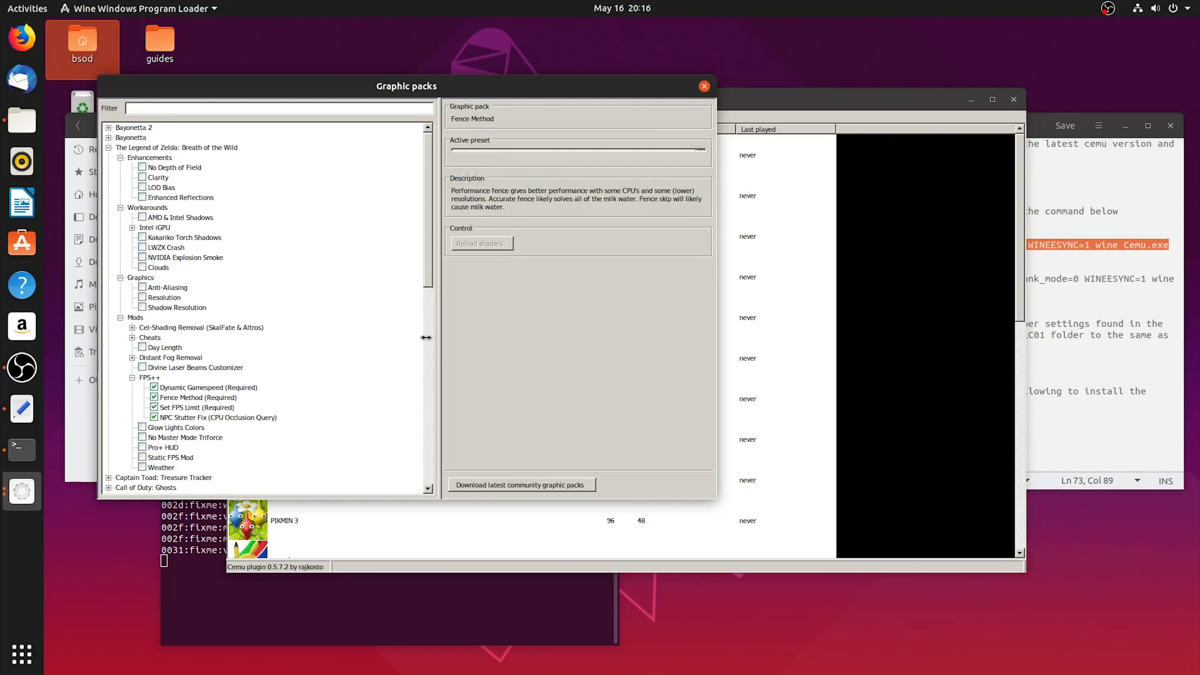
left_click(191, 389)
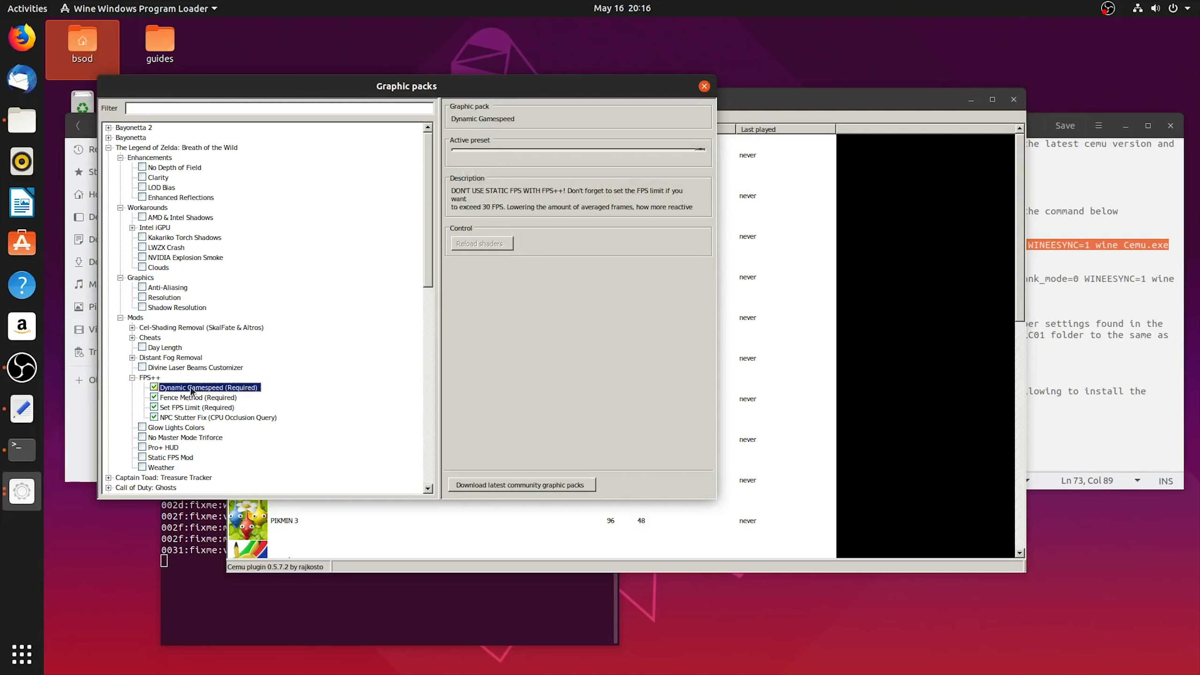
left_click(701, 150)
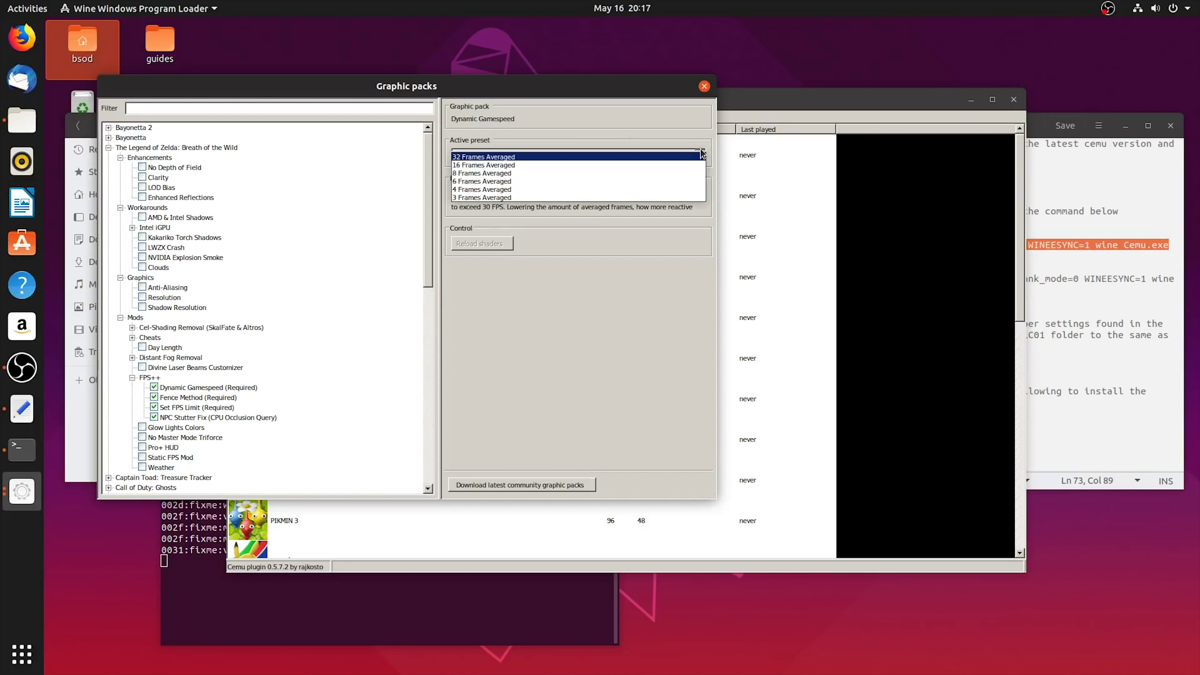
left_click(505, 157)
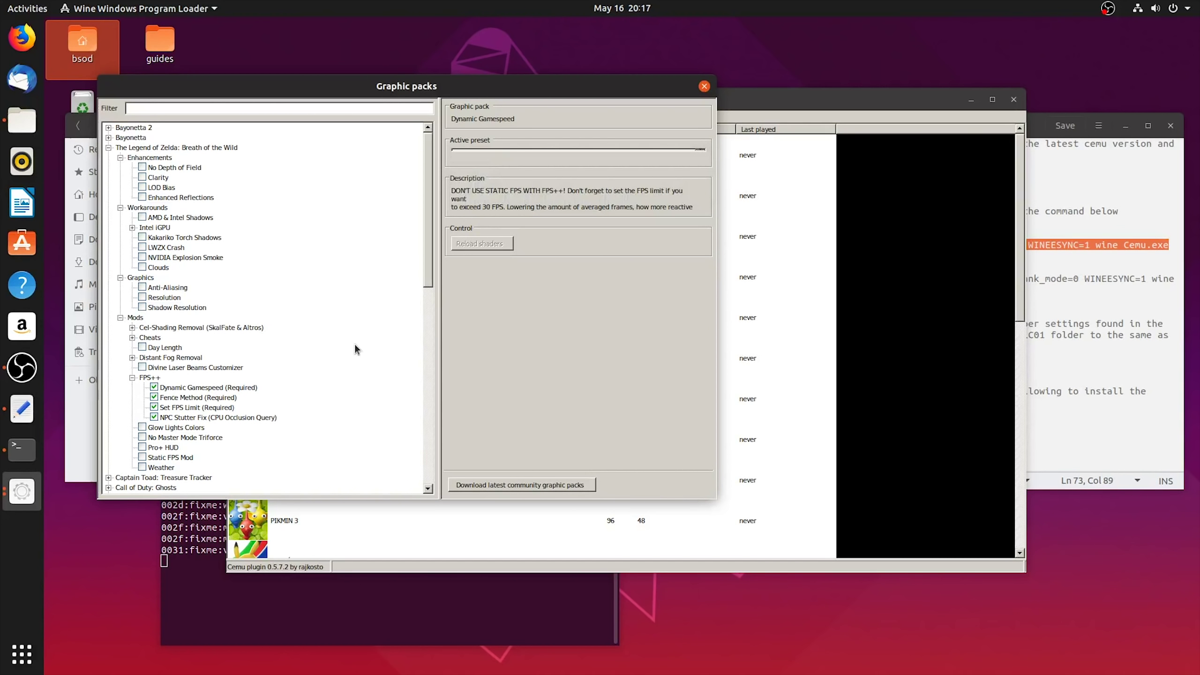
- Set the Set FPS Limit preset to 60FPS (ideal for 240/120/60Hz displays) and select the NPC Stutter Fix pack
left_click(185, 408)
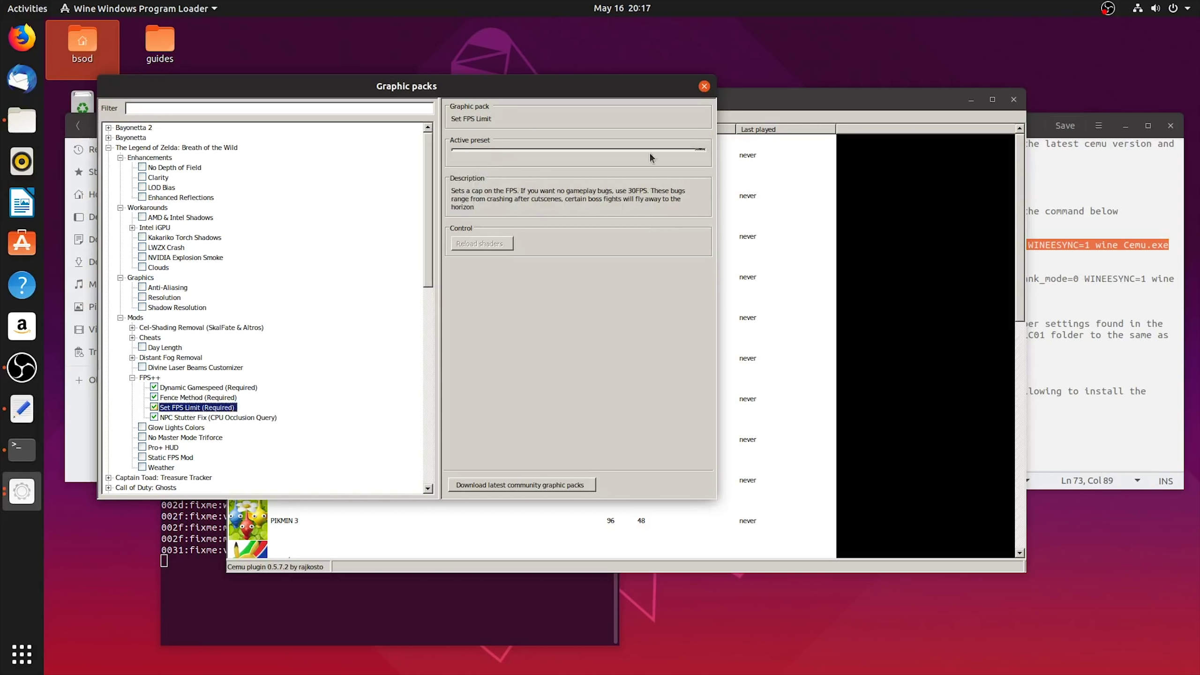
left_click(700, 152)
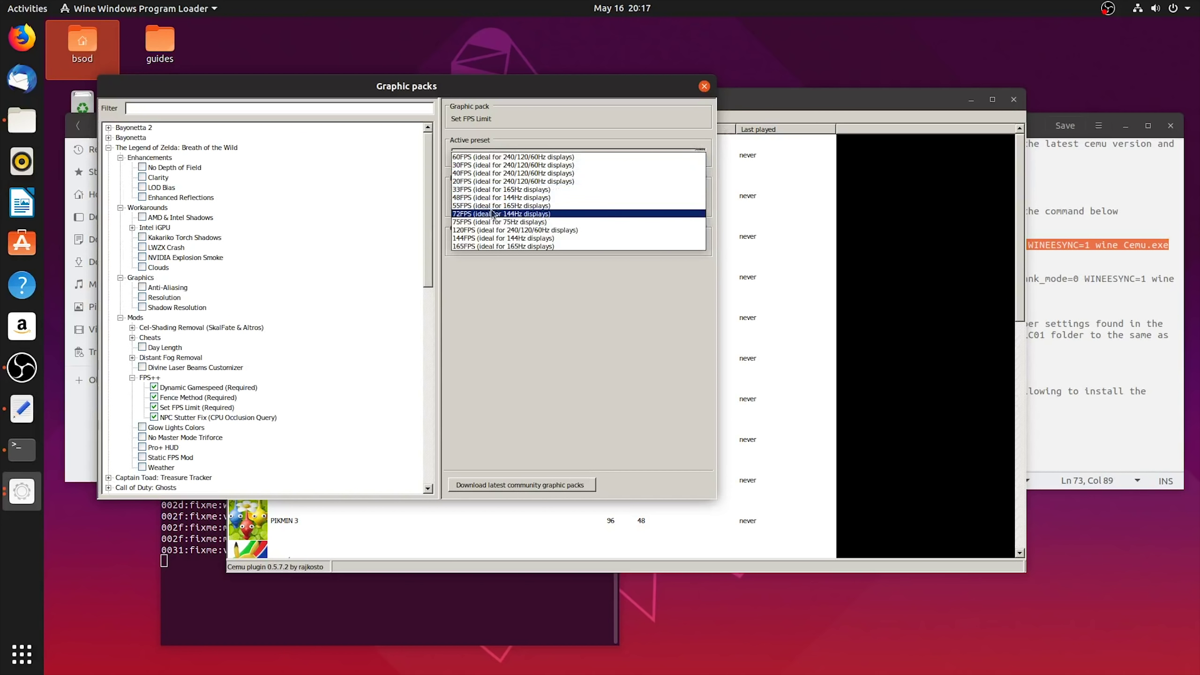
left_click(491, 159)
left_click(198, 417)
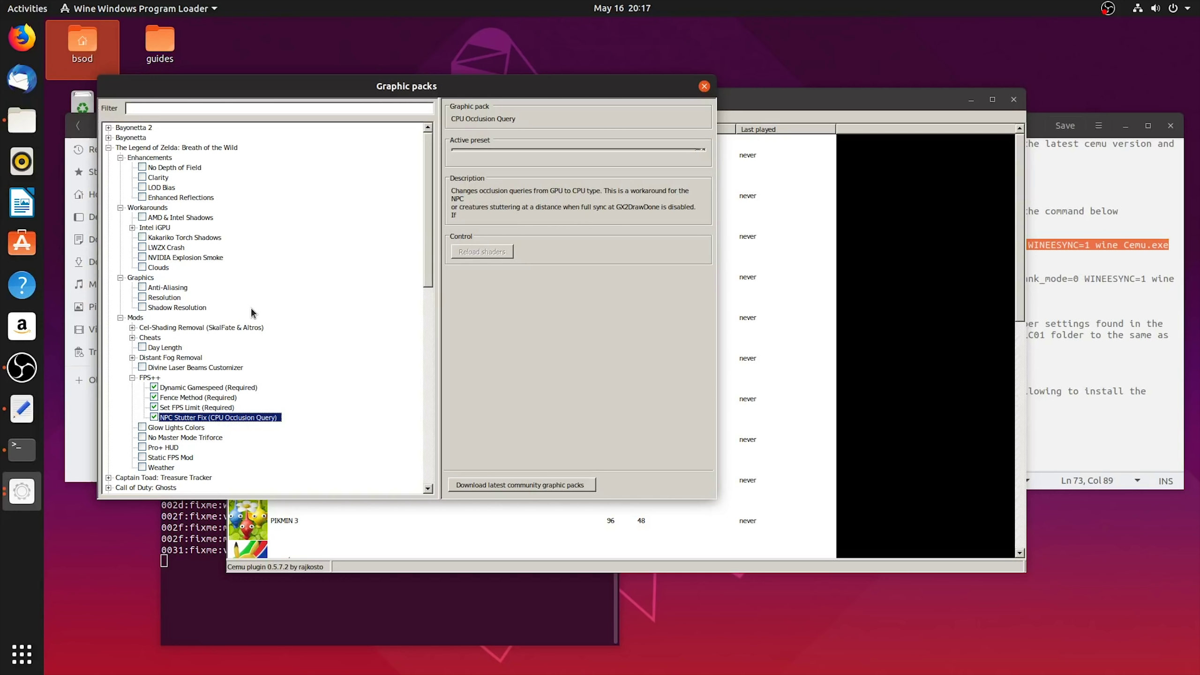
- Collapse Mods, enable the Resolution pack at 1920x1080 (16:9), and enable the Shadow Resolution pack with a chosen preset
left_click(121, 318)
left_click(142, 297)
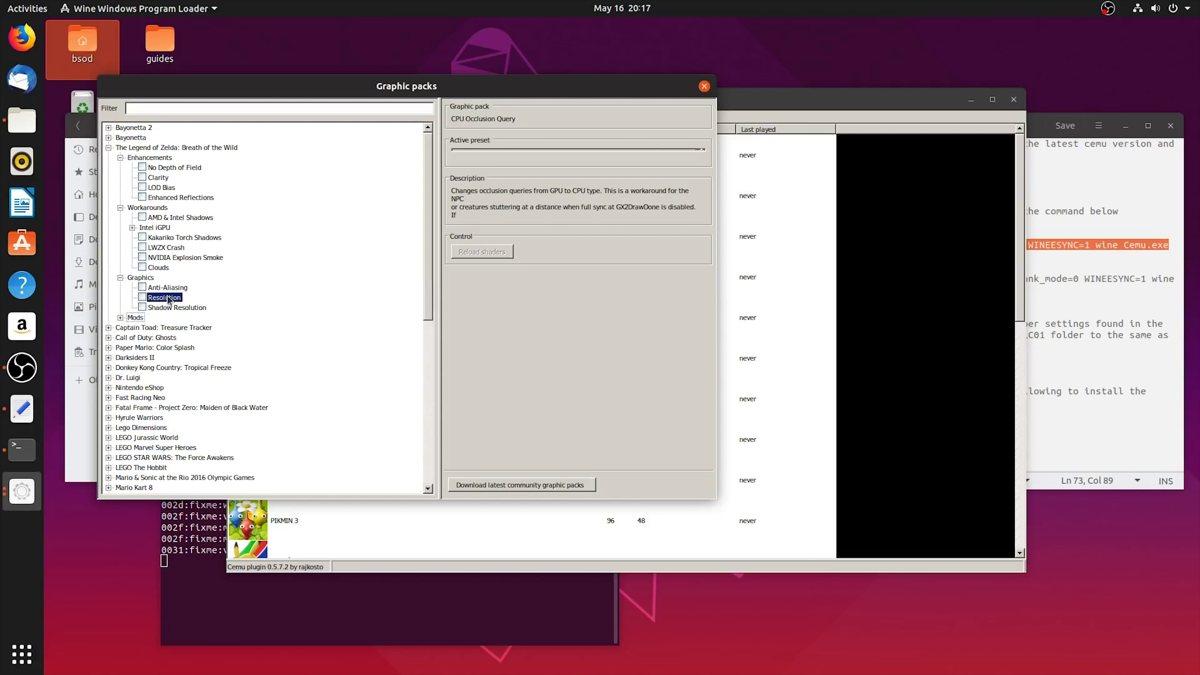
left_click(658, 147)
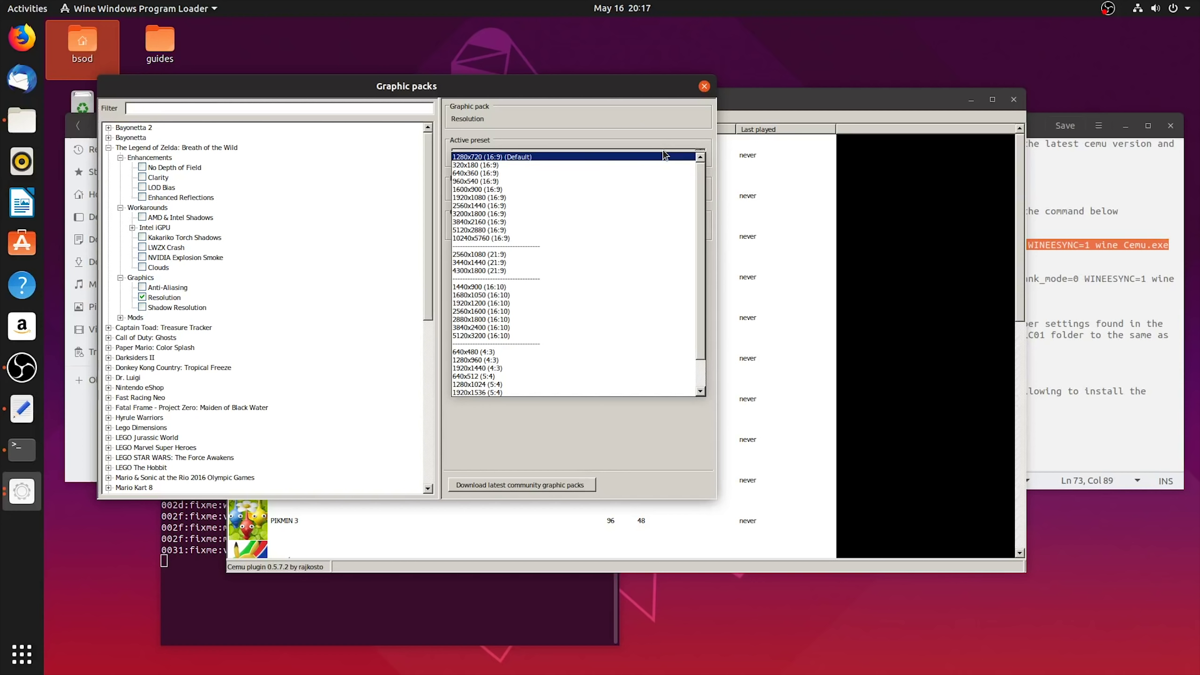
left_click(478, 196)
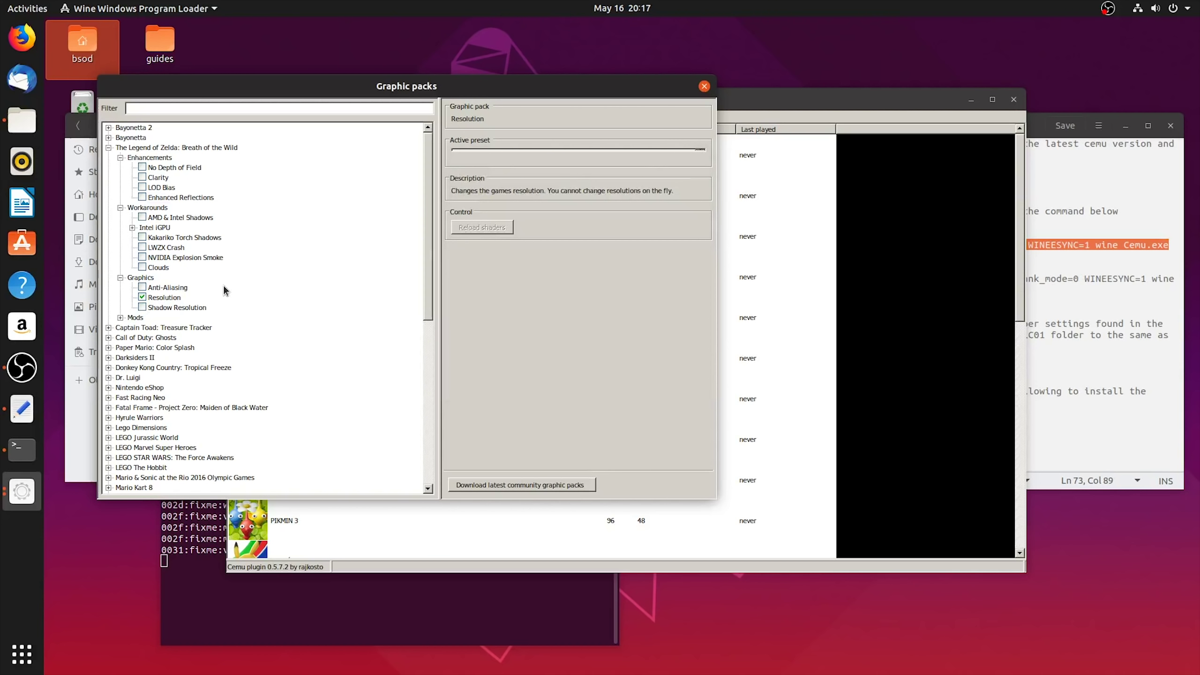
left_click(142, 307)
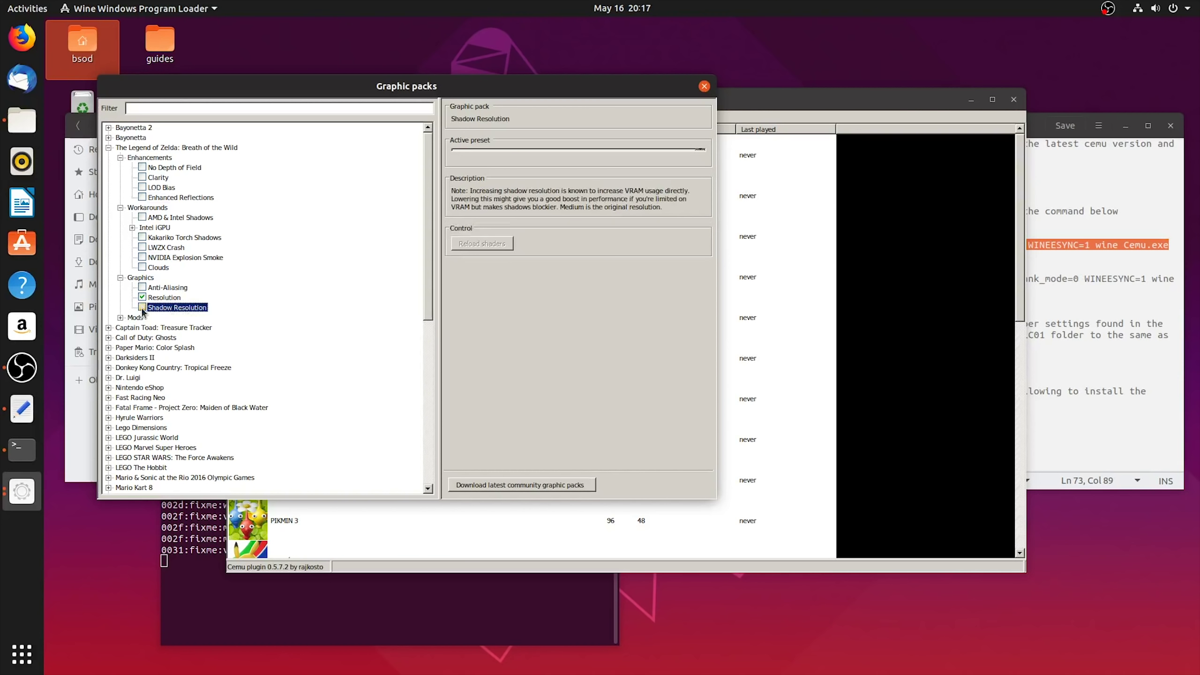
left_click(621, 149)
left_click(422, 265)
- Enable the AMD & Intel Shadows, LWZX Crash and Clouds workarounds, check the Enhancements packs and close the graphic packs window
left_click(142, 218)
left_click(133, 228)
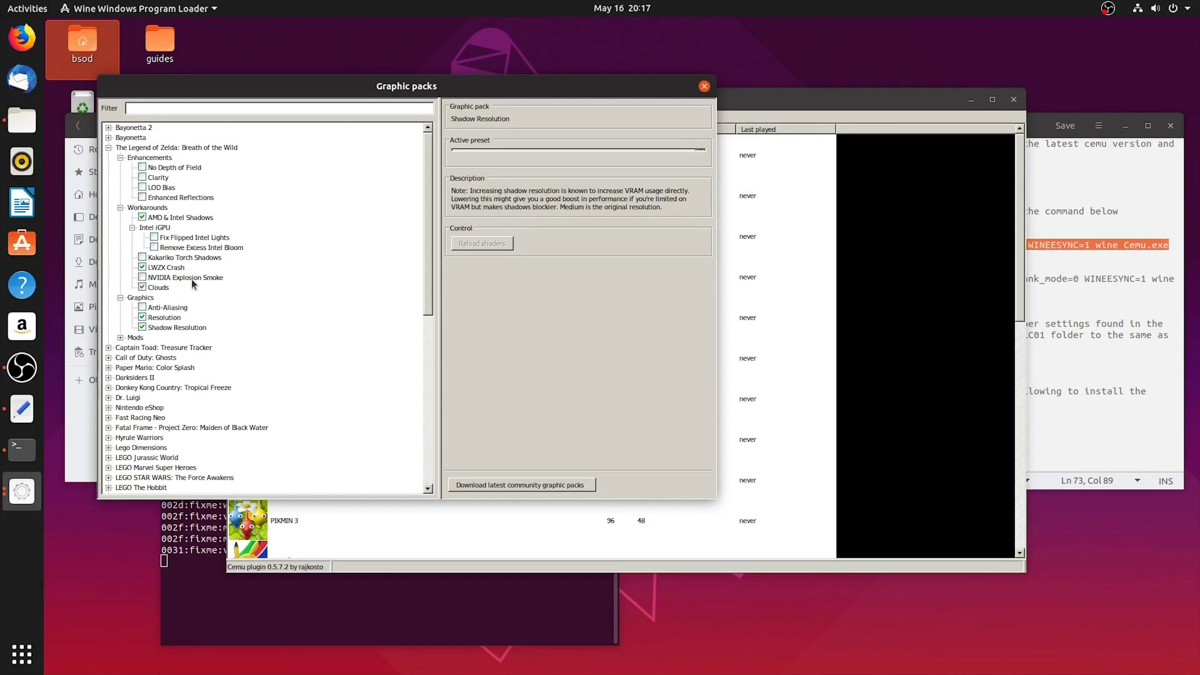
left_click(120, 208)
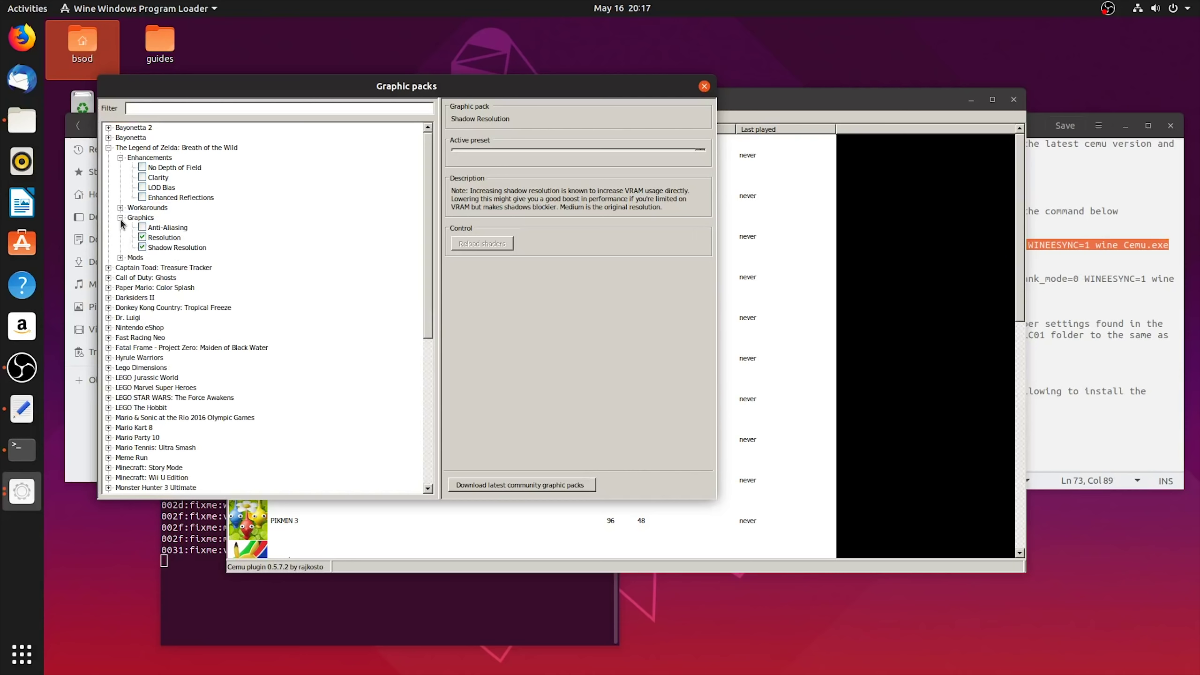
left_click(120, 218)
left_click(149, 175)
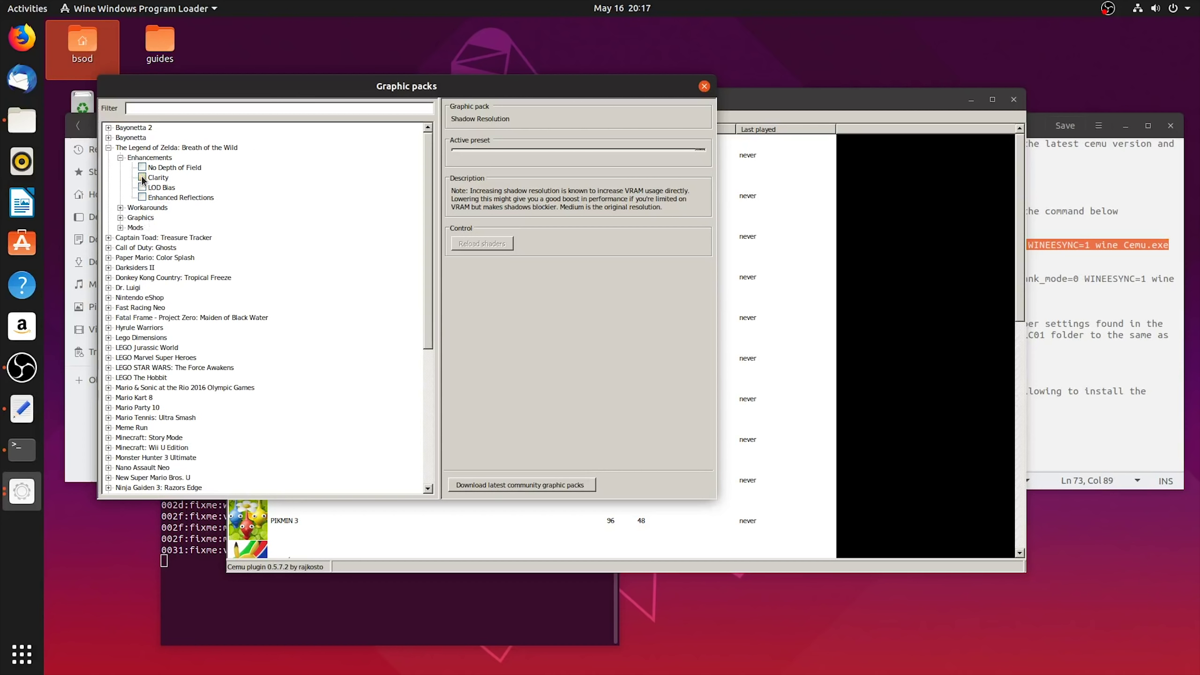
left_click(149, 167)
left_click(703, 87)
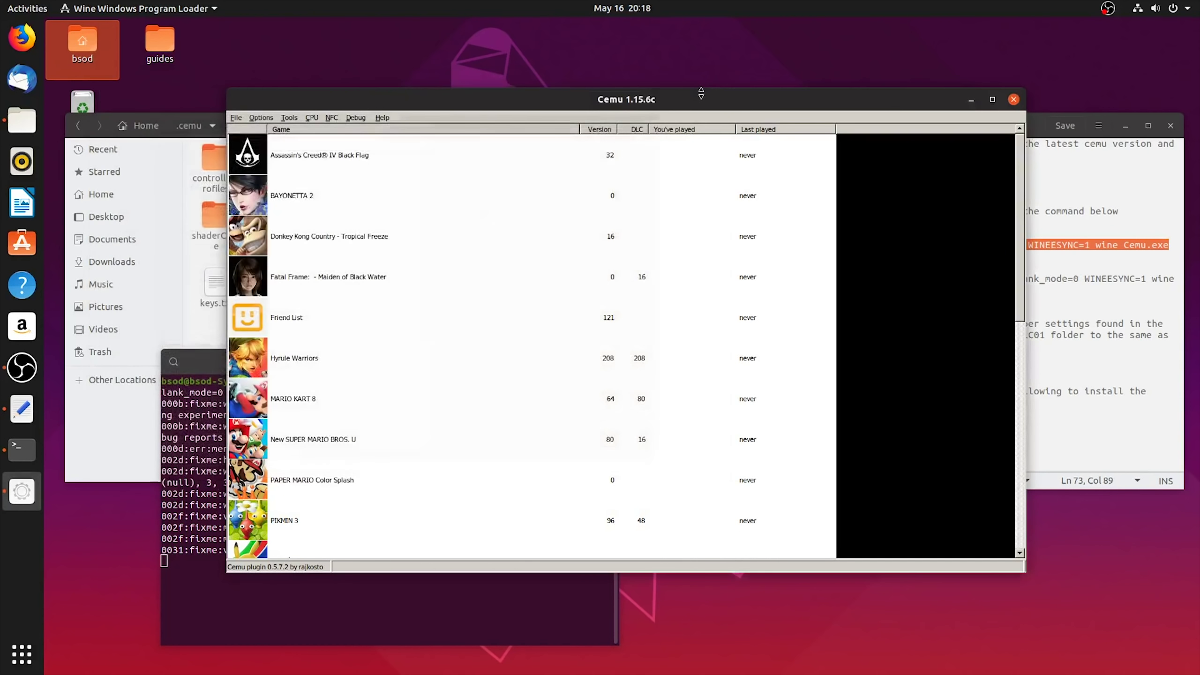
- Open the game profile of The Legend of Zelda - Breath of the Wild, review its general, graphic and controller settings, and close it
scroll(402, 430, "down", 4)
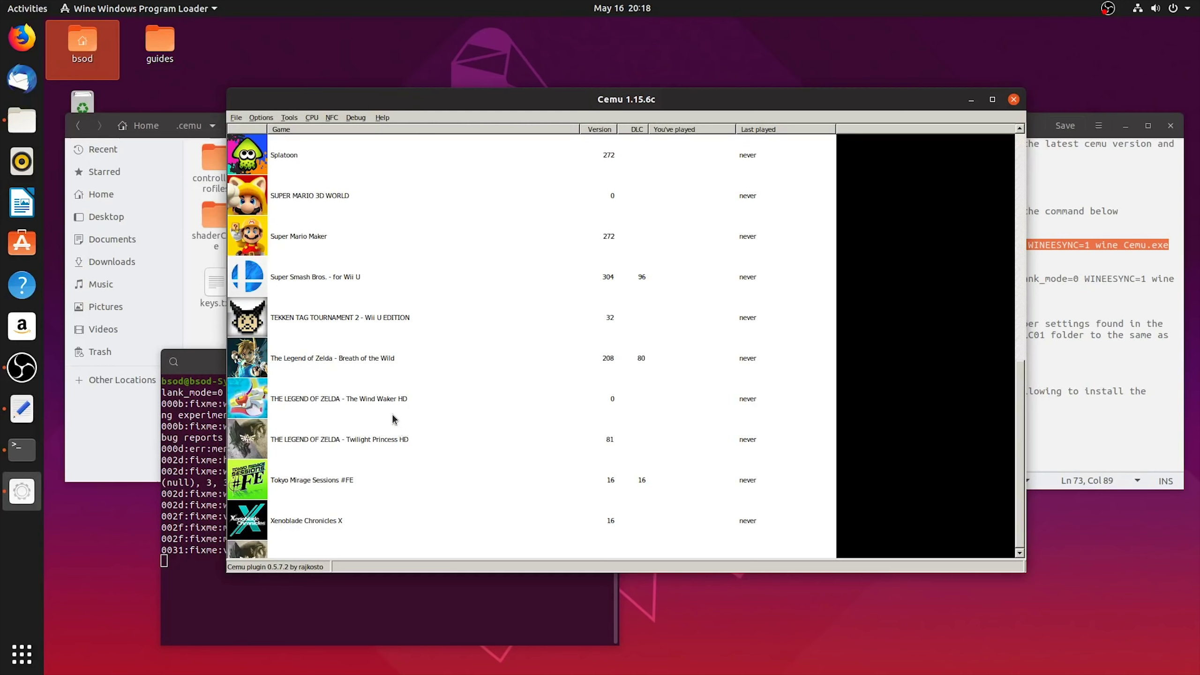
right_click(316, 360)
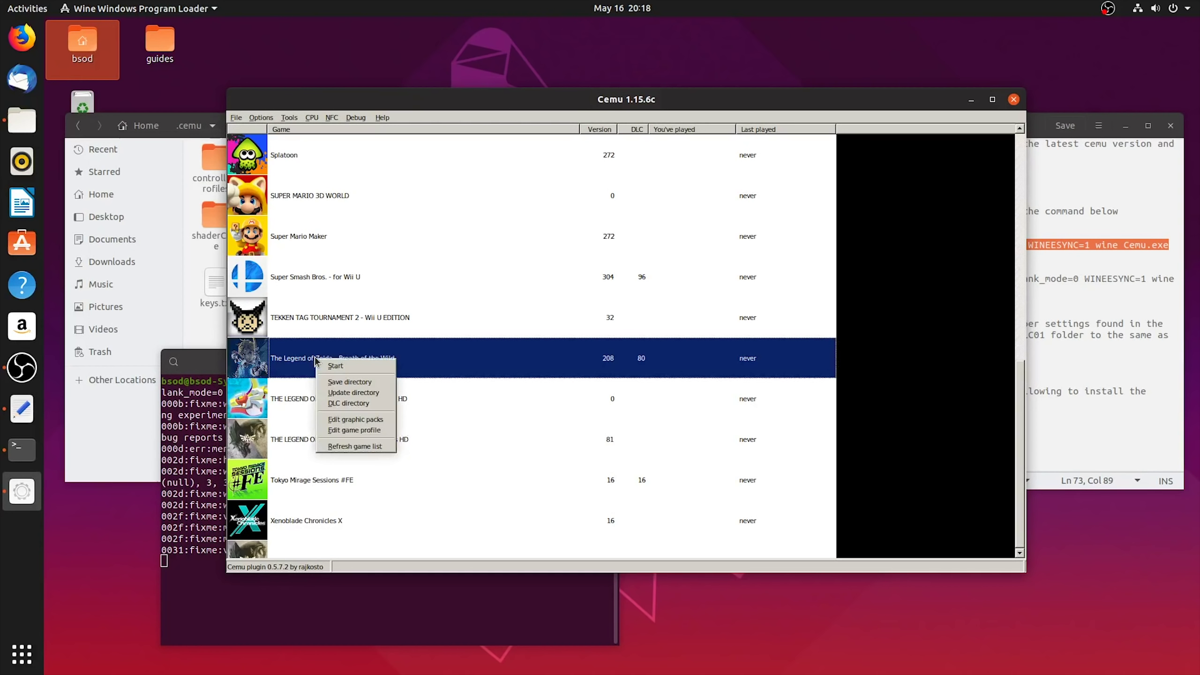
left_click(359, 431)
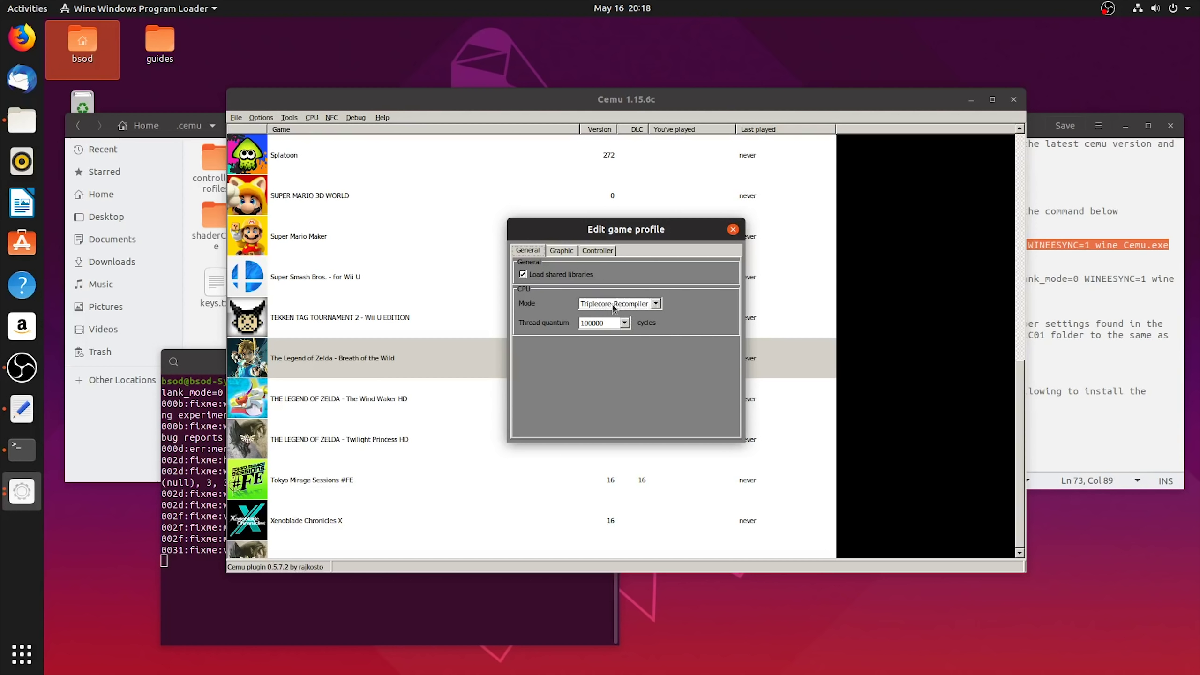
left_click(563, 251)
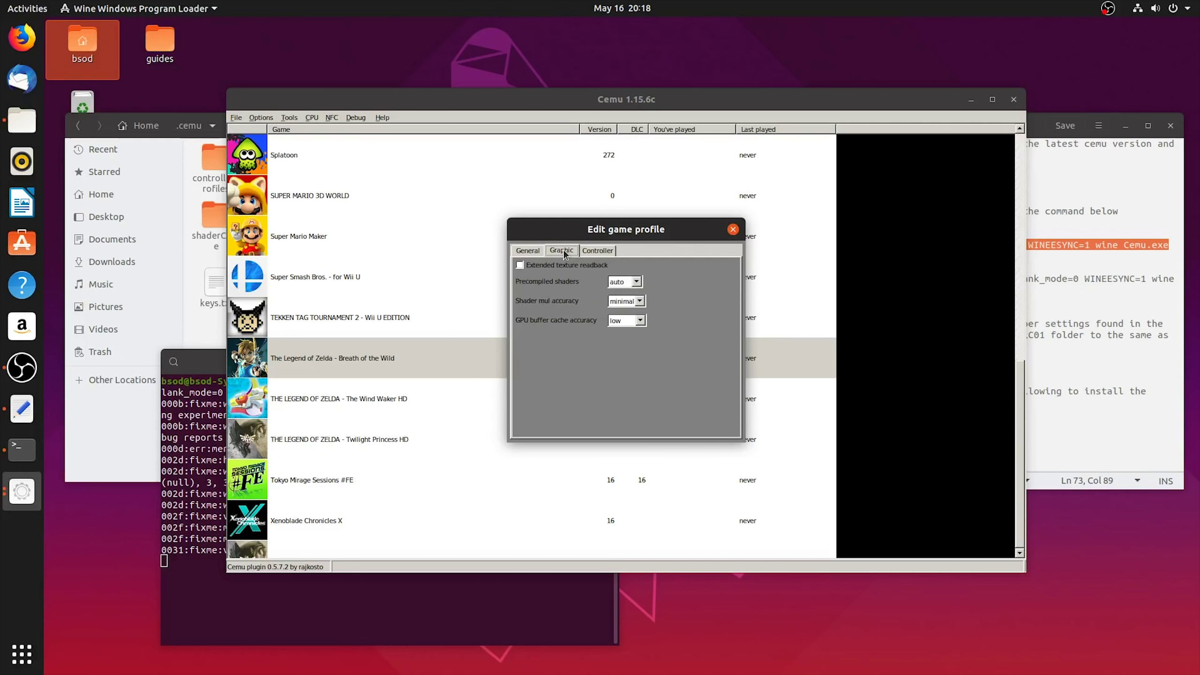
left_click(520, 266)
left_click(639, 301)
left_click(600, 251)
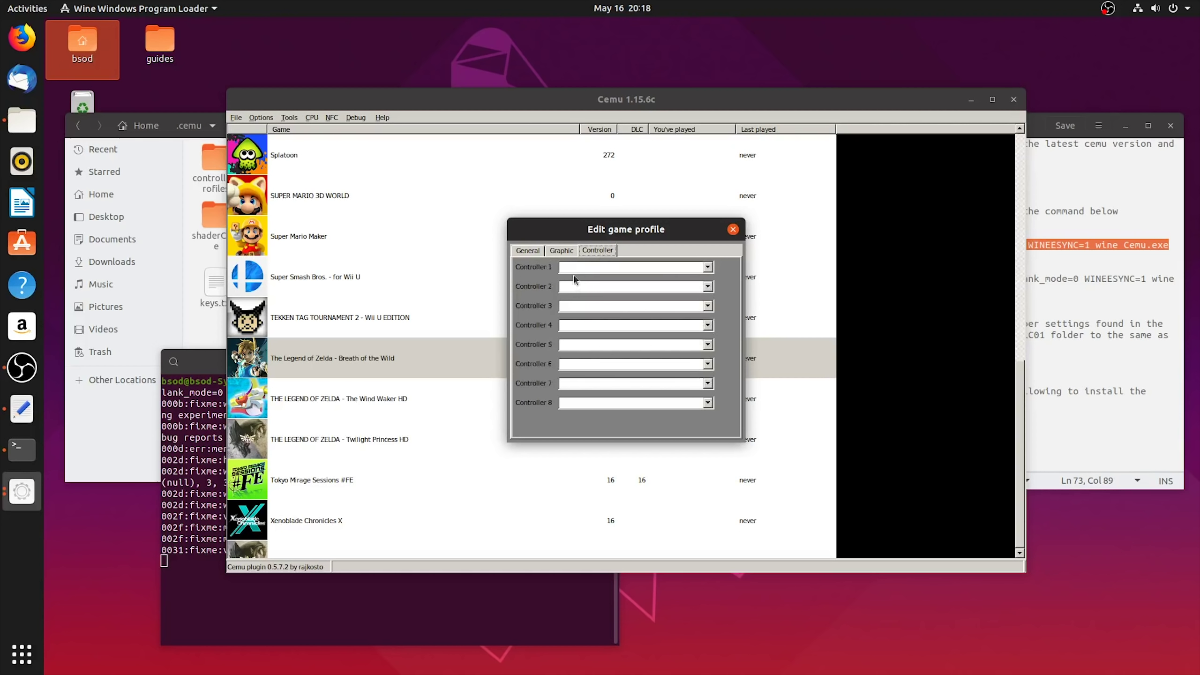
left_click(733, 229)
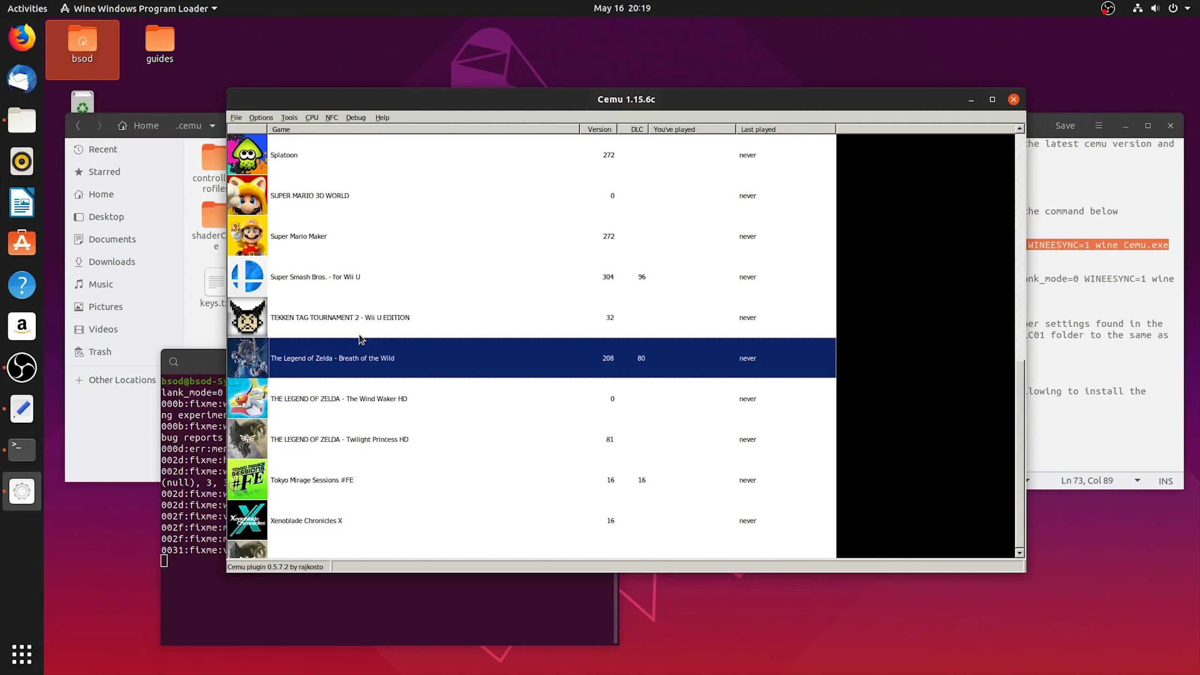
- Open the input settings and set Controller 1 to emulate a Wii U Gamepad
left_click(261, 118)
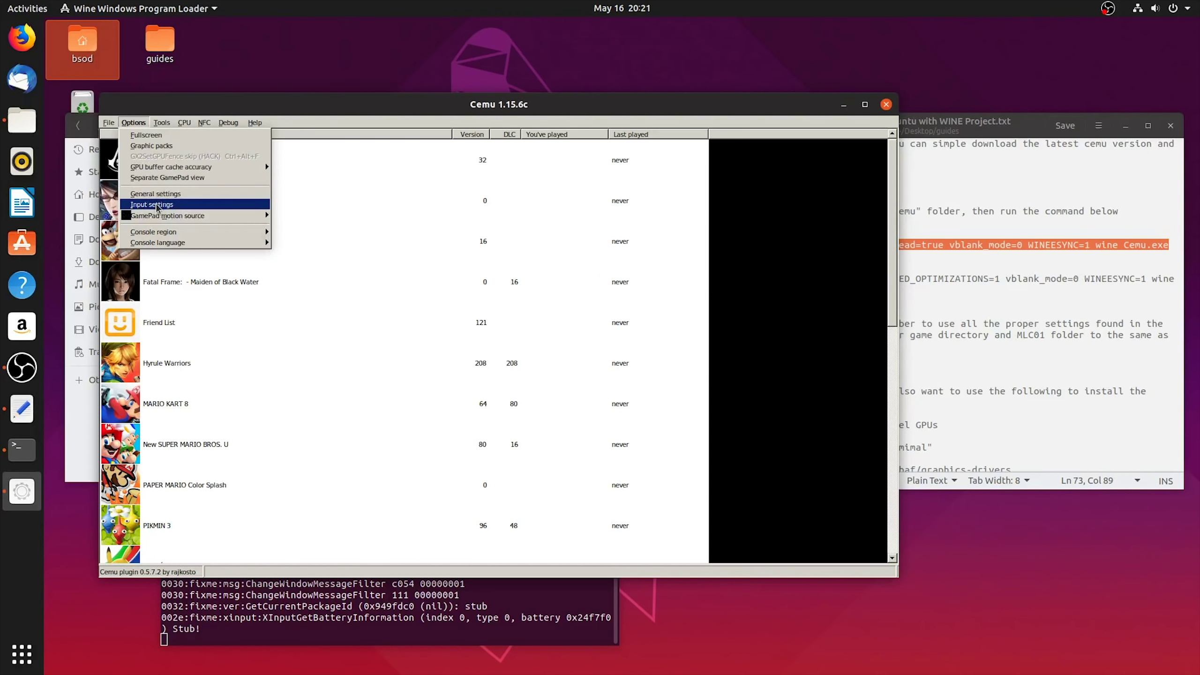
left_click(157, 206)
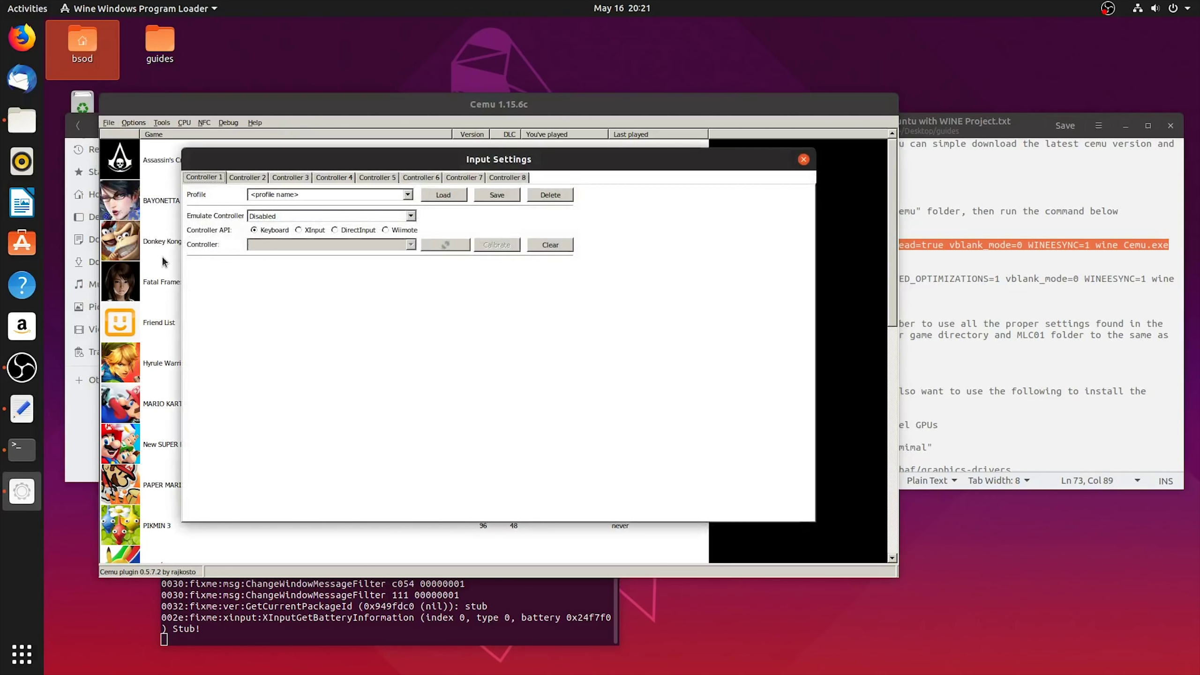
left_click(410, 216)
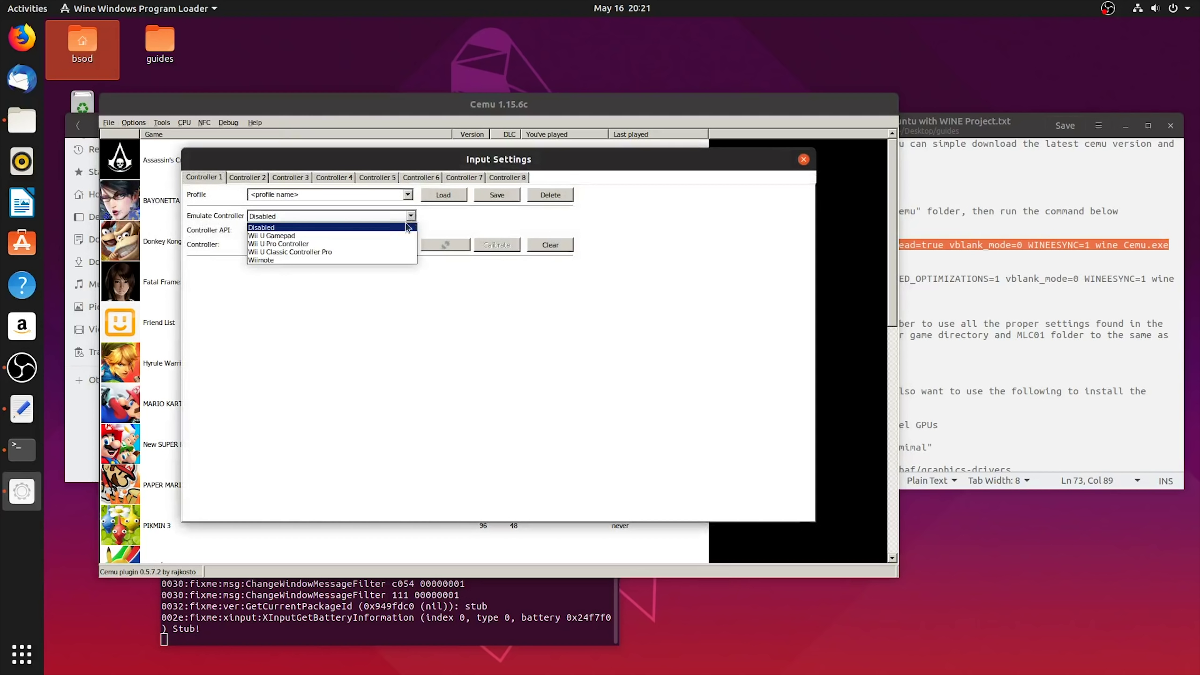
left_click(297, 235)
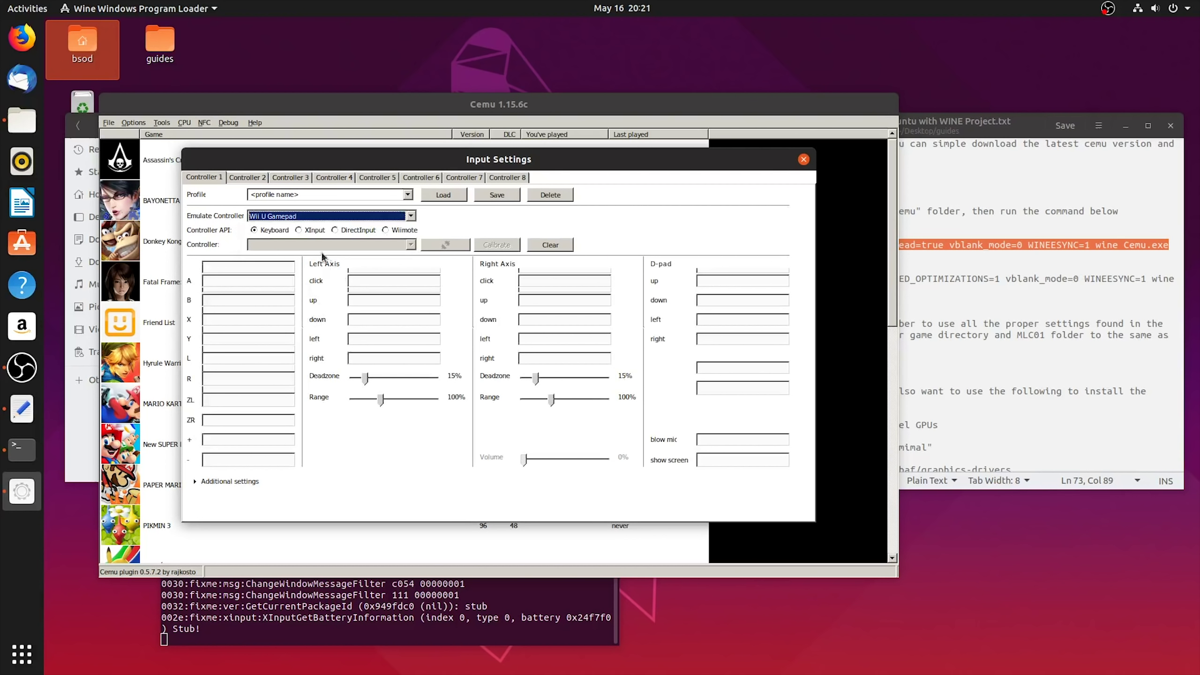
- Assign the Sony Interactive Entertainment Wireless Controller to Controller 1 through DirectInput and map its buttons, both axes and D-pad
left_click(336, 230)
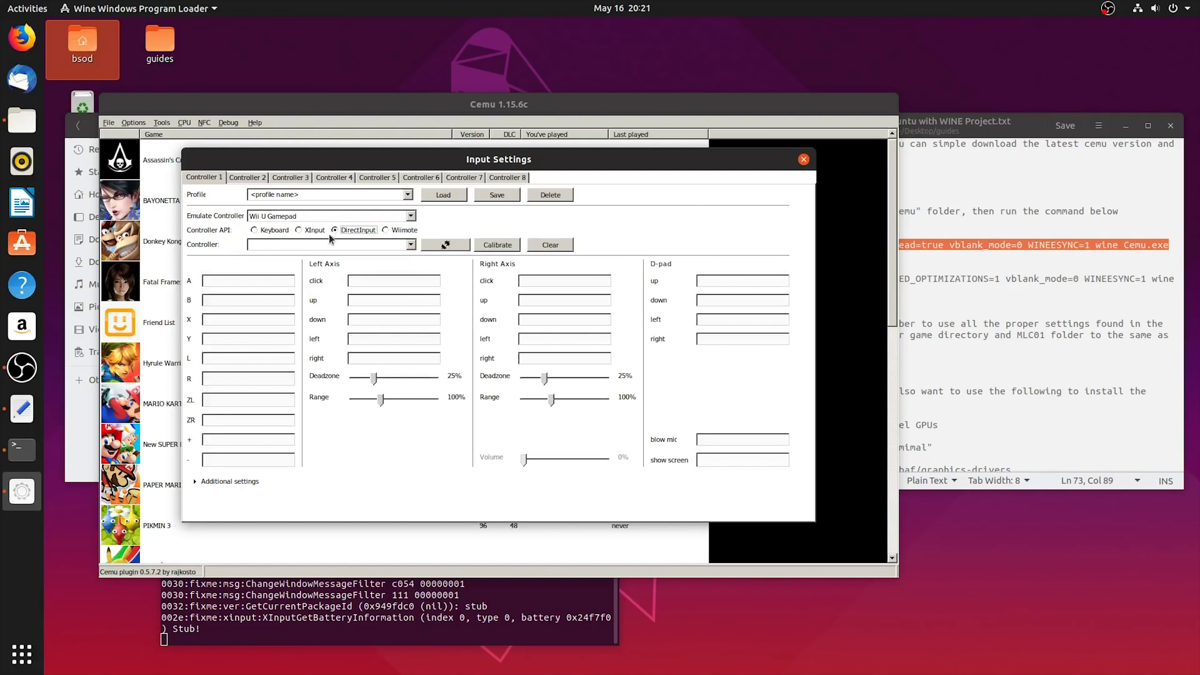
left_click(411, 244)
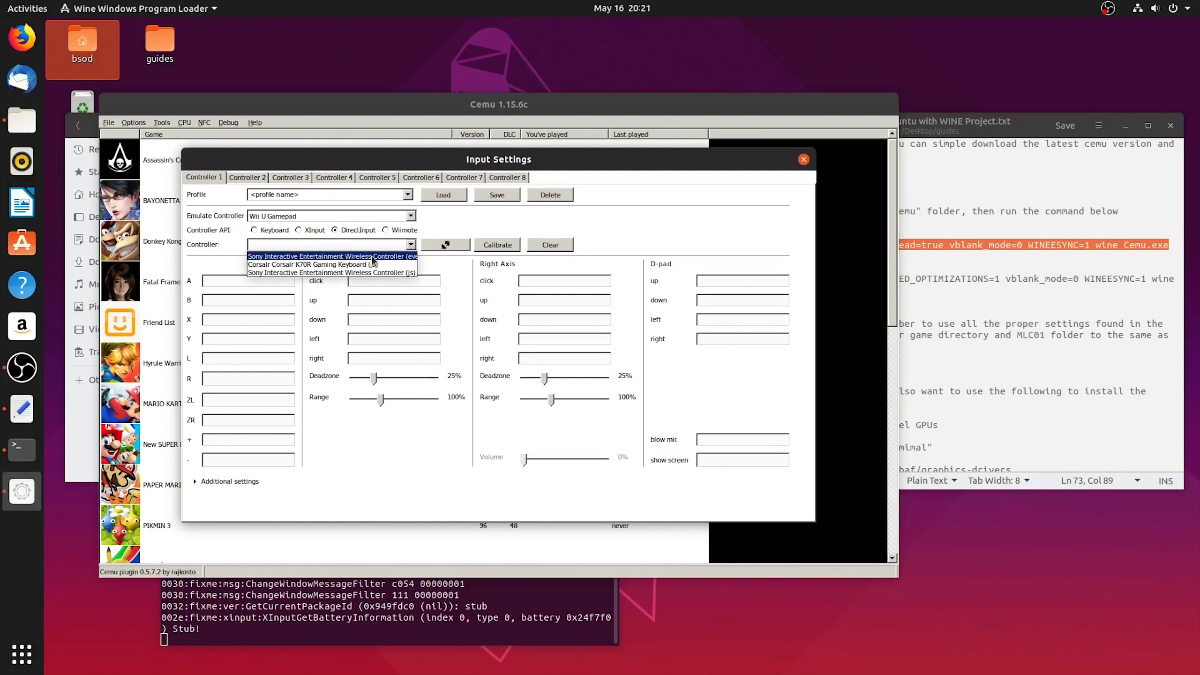
left_click(355, 258)
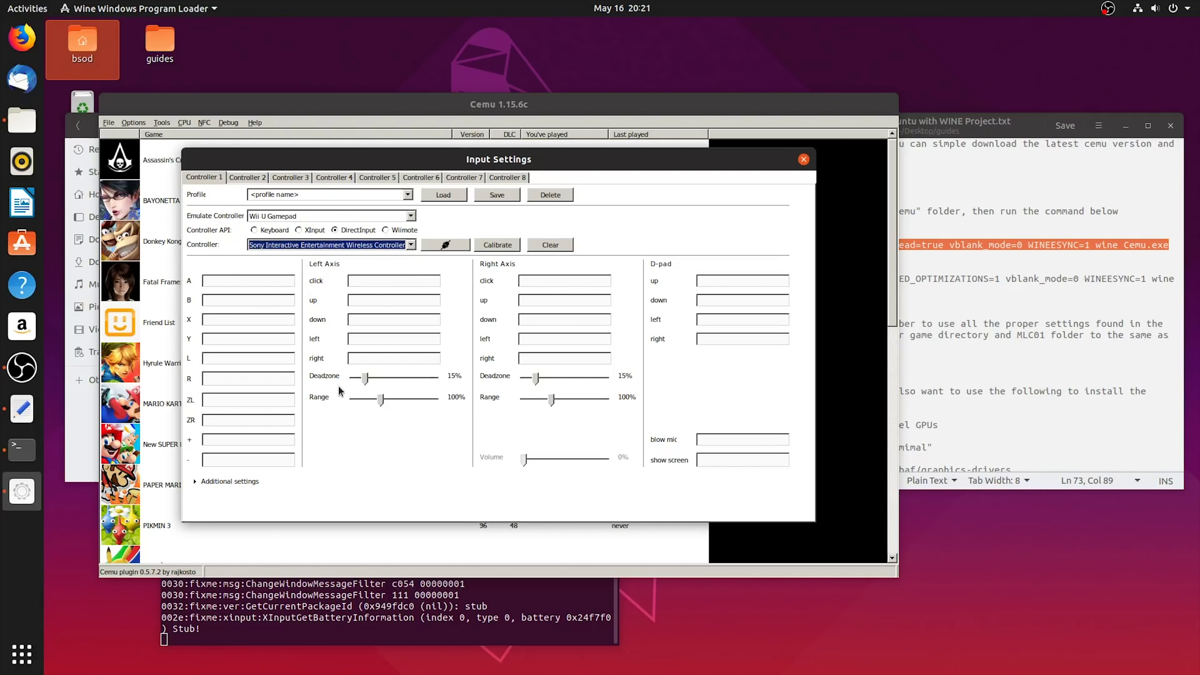
left_click(234, 281)
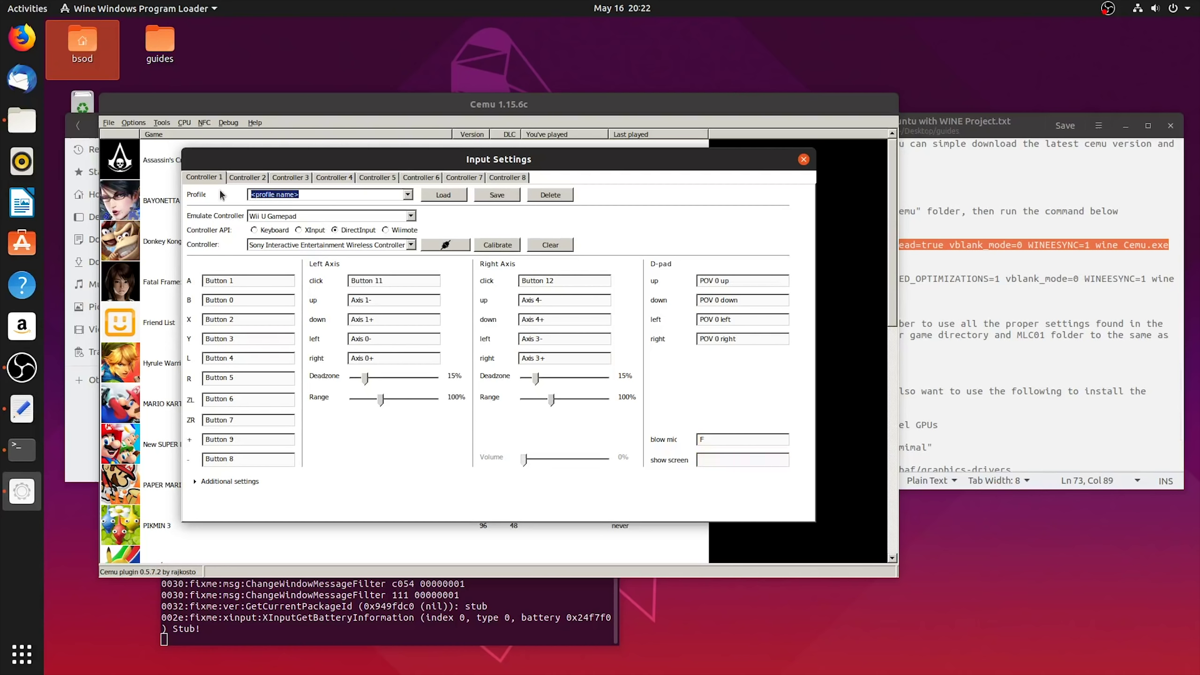
- Save the controller mapping as the profile "controller 1", check that it is listed, and close the input settings
type("controller 1")
left_click(505, 199)
left_click(408, 196)
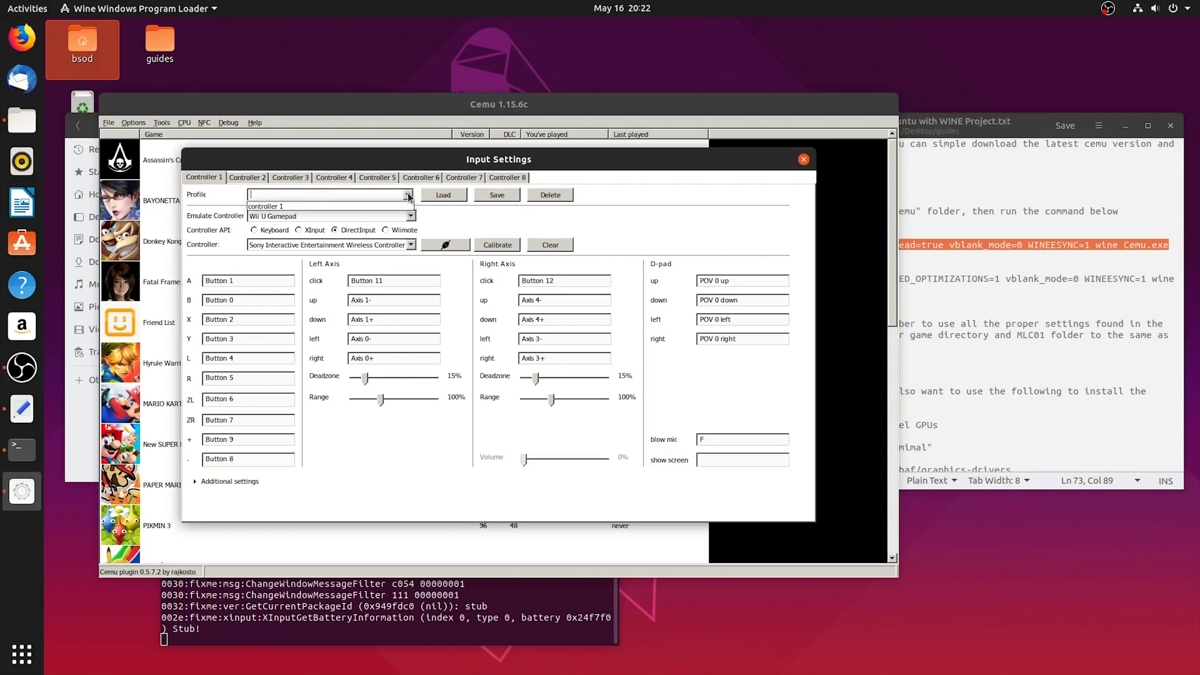
left_click(415, 200)
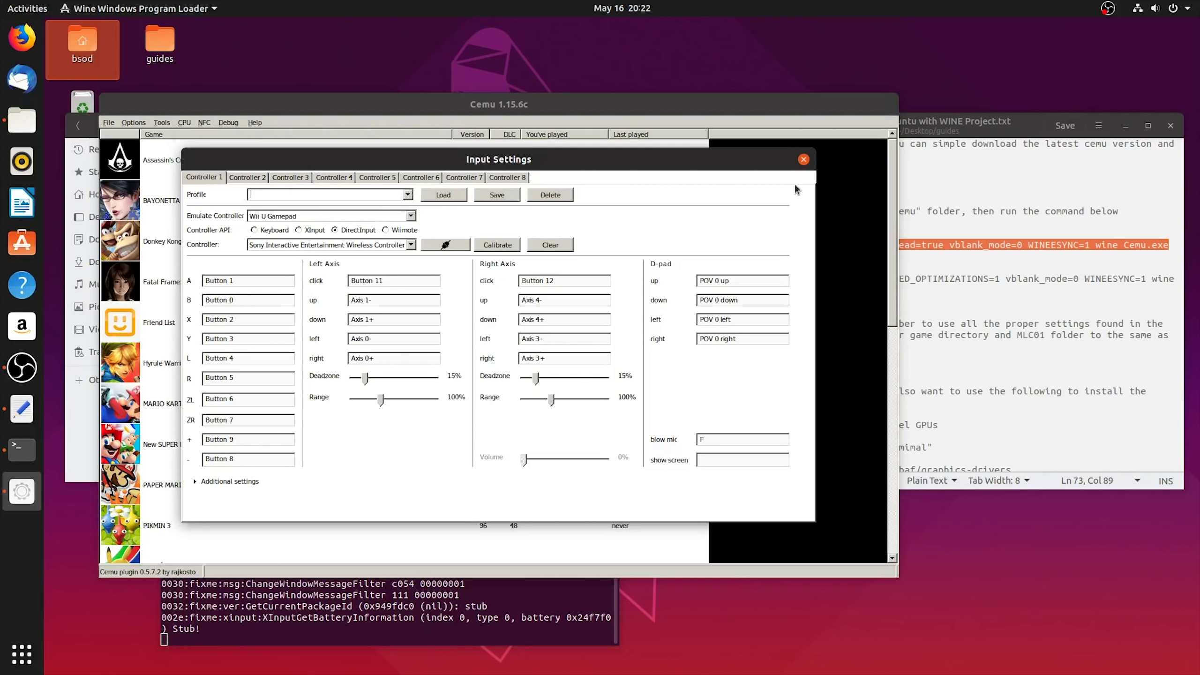
left_click(803, 159)
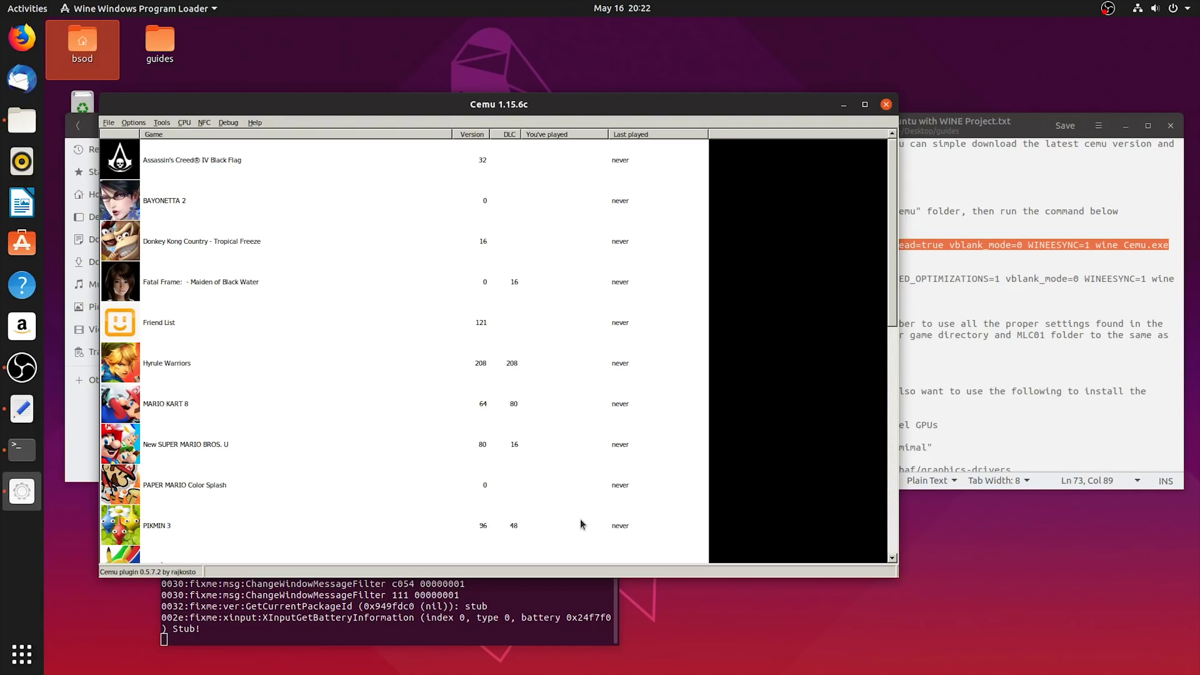
- In the general settings, enable remembering the main and pad window positions and disable Discord Presence
left_click(134, 123)
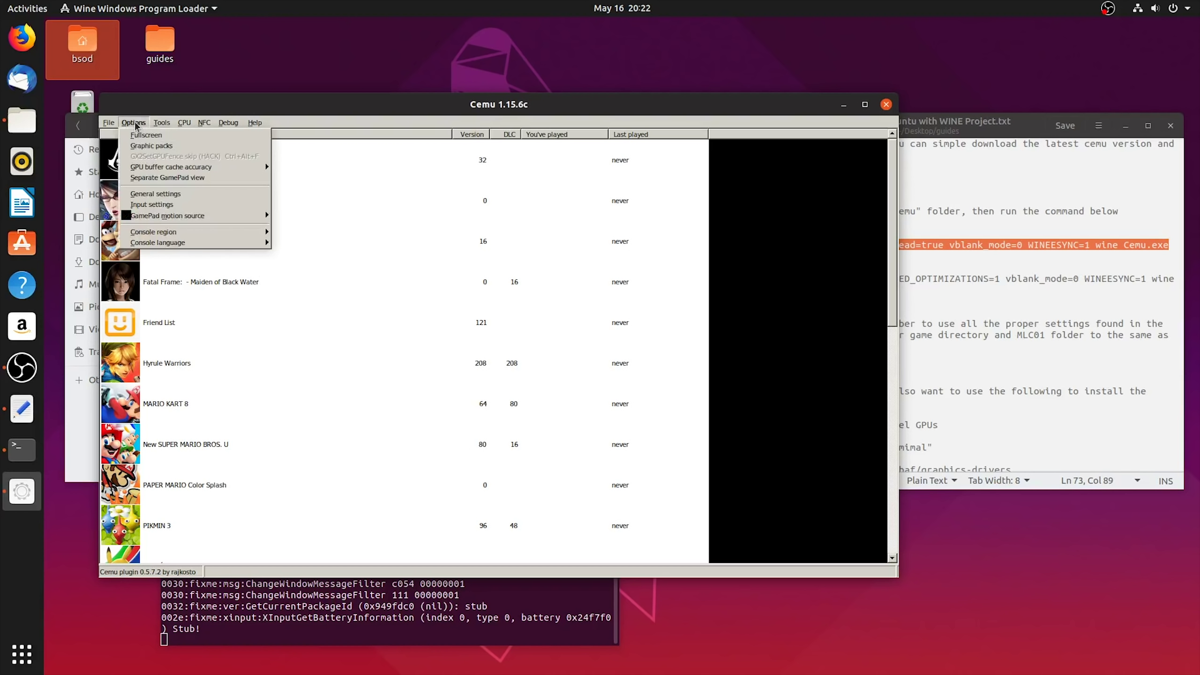
left_click(158, 194)
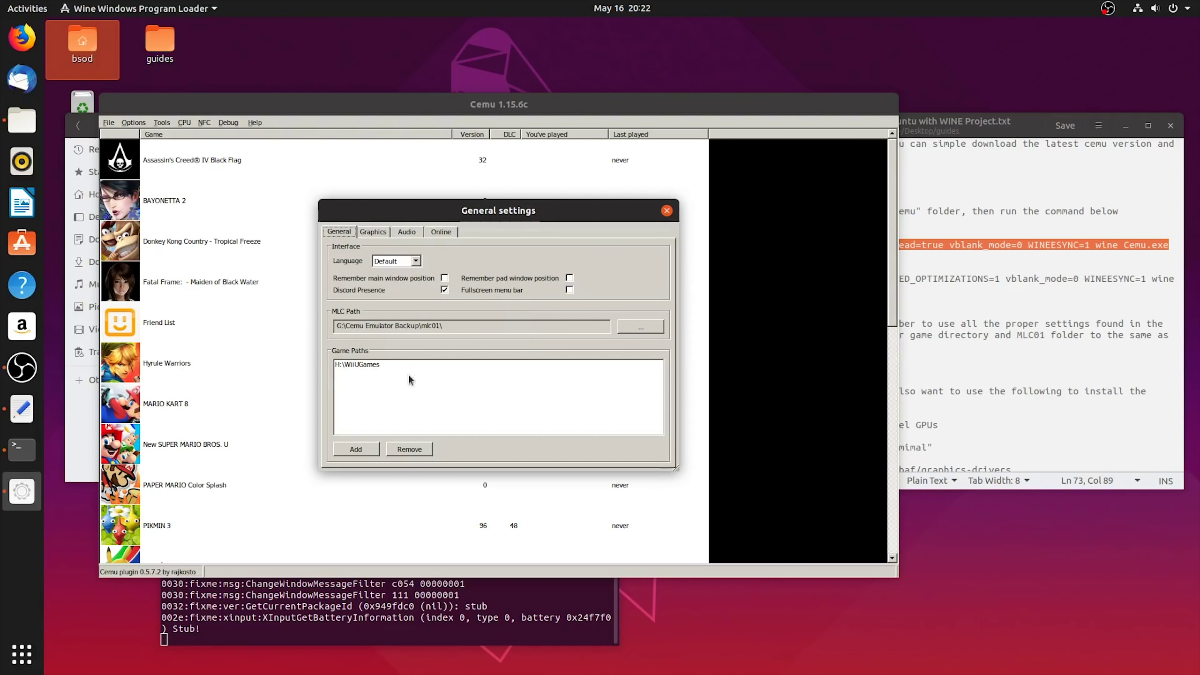
left_click(444, 277)
left_click(569, 278)
left_click(444, 290)
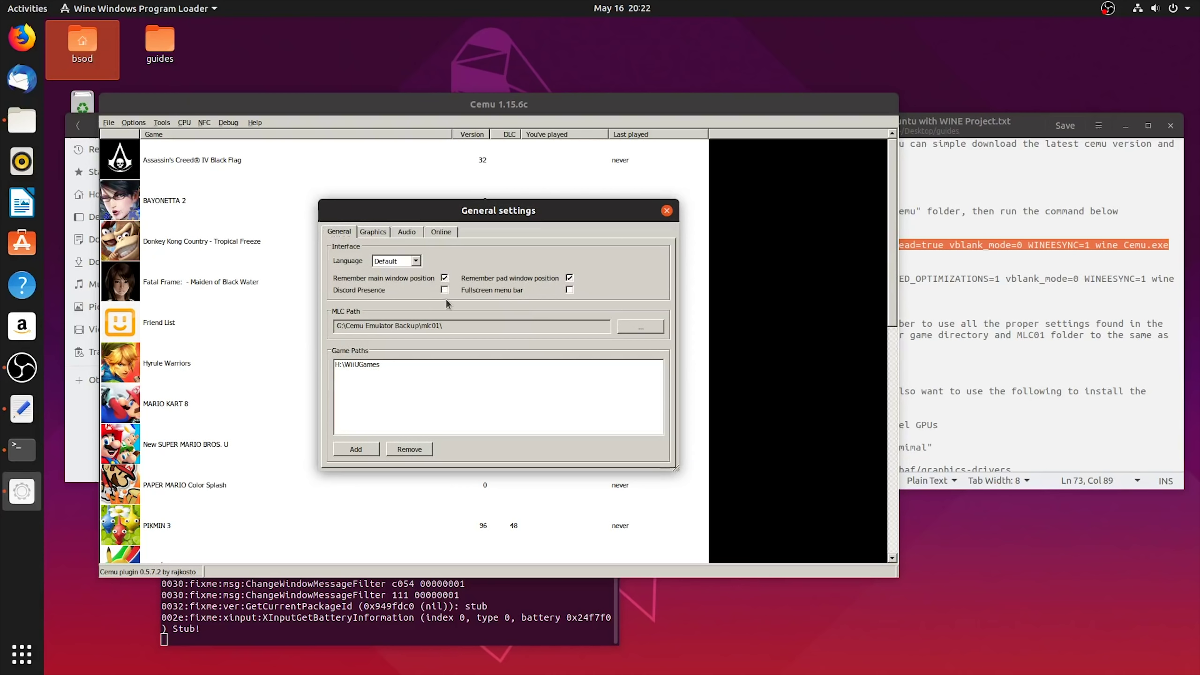
- In the graphics settings, disable Full sync at GX2DrawDone() and set the upscale filter to Bilinear
left_click(378, 232)
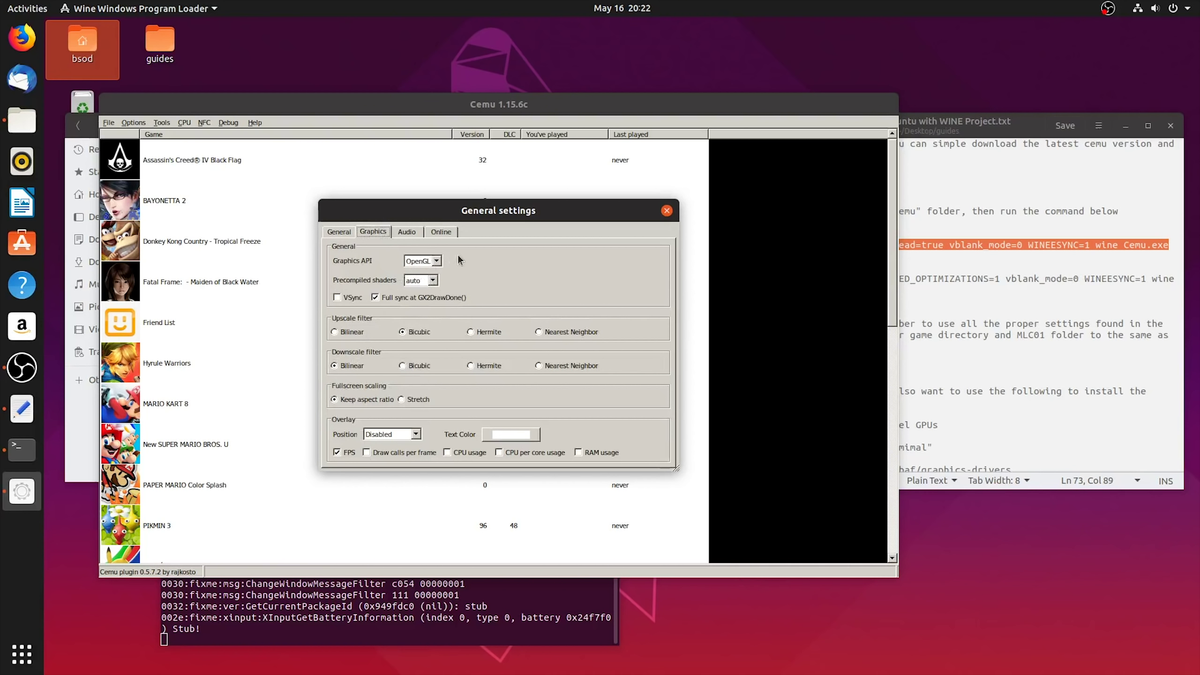
left_click(376, 298)
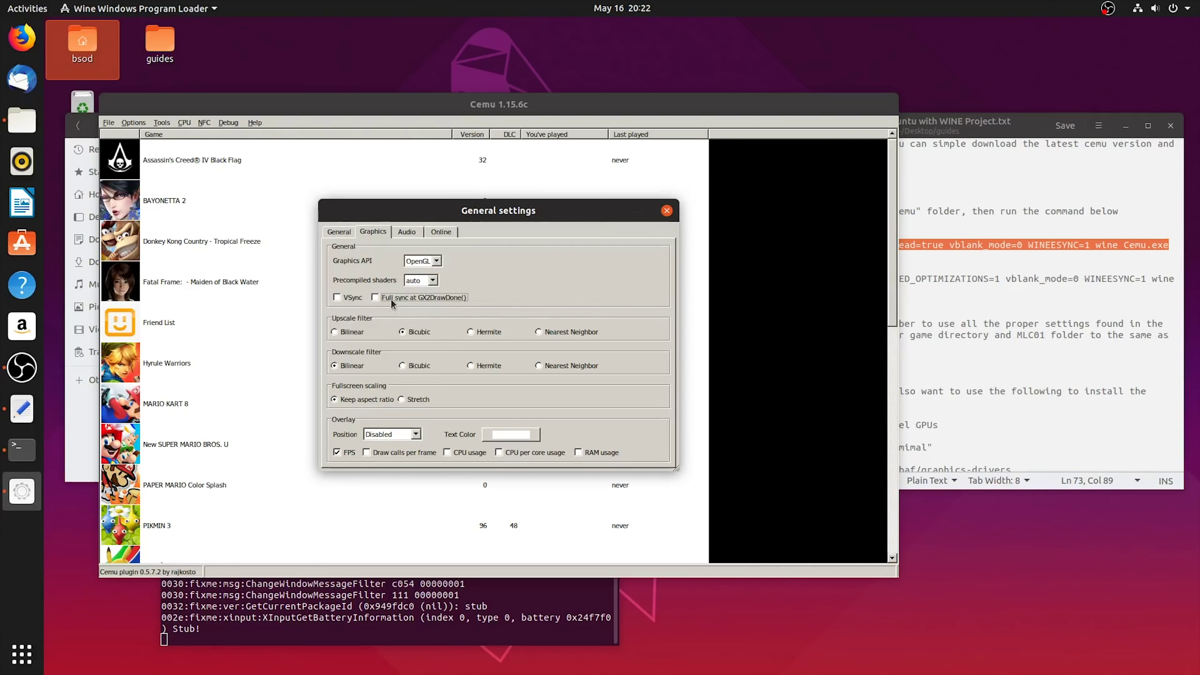
left_click(351, 333)
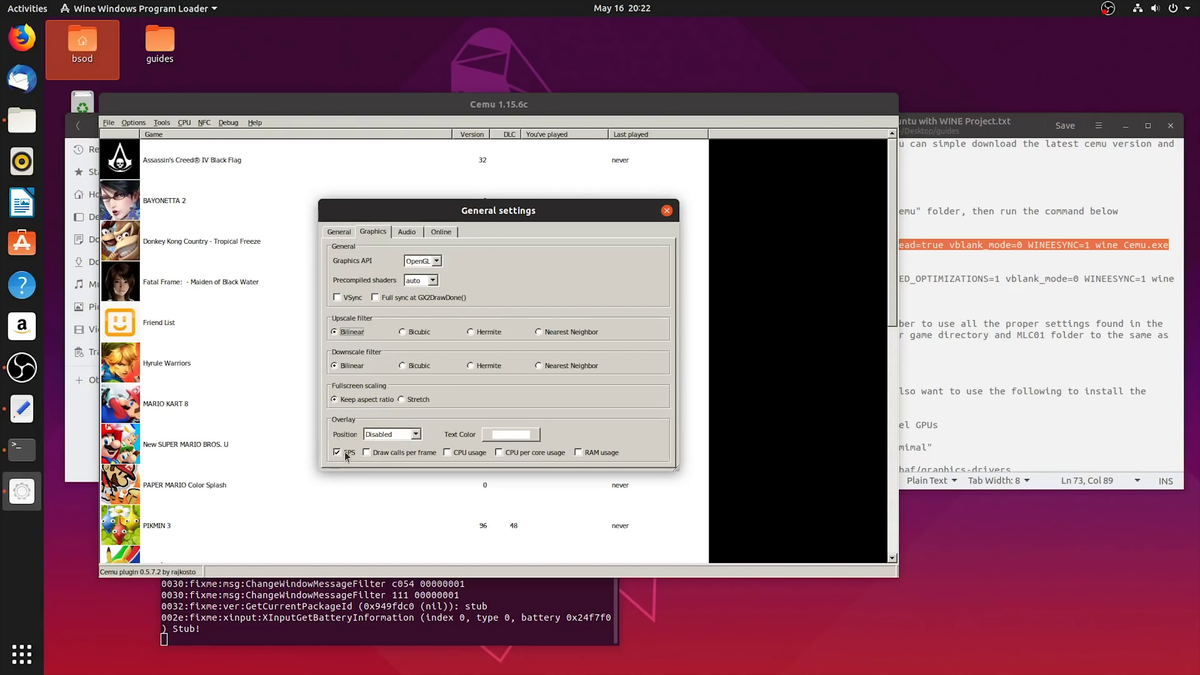
- Set the graphics overlay position to Top left
left_click(416, 434)
left_click(393, 439)
left_click(394, 435)
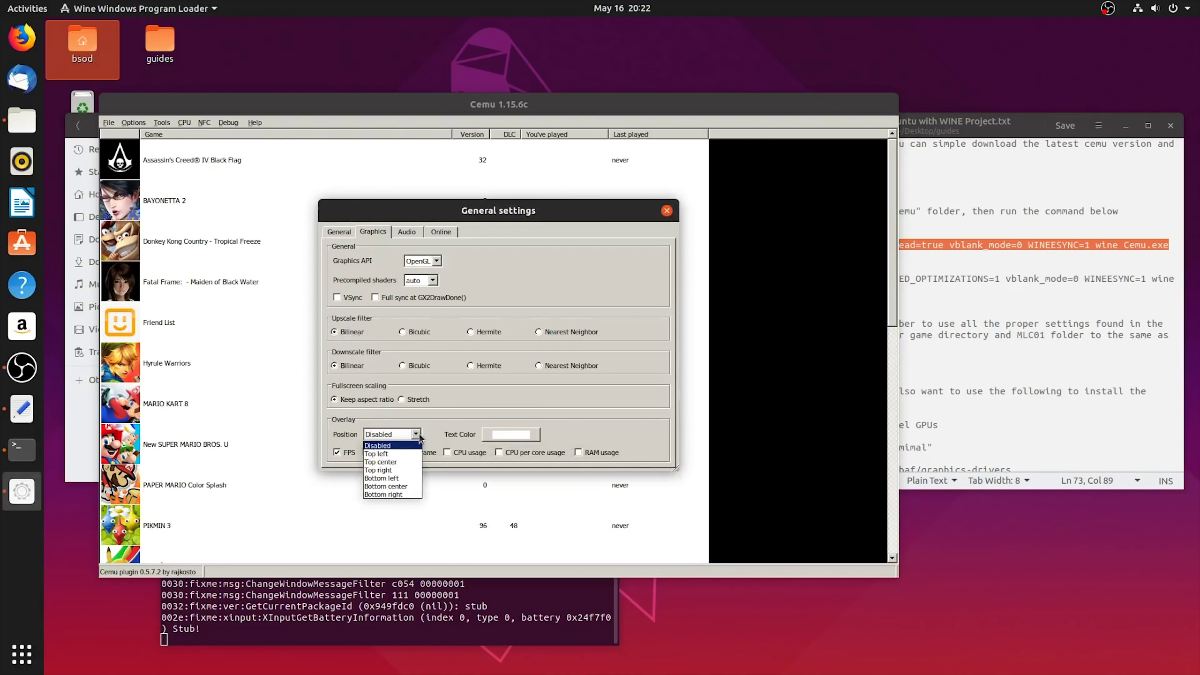
left_click(394, 437)
left_click(416, 434)
left_click(390, 455)
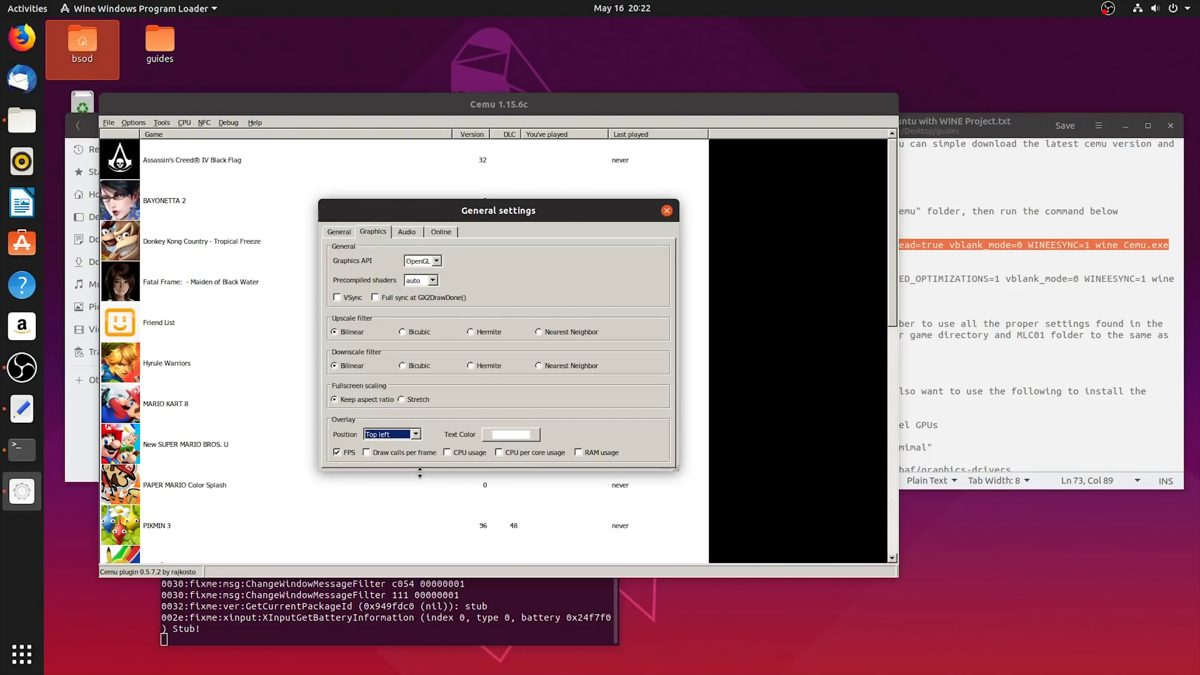
- In the audio settings, set the API to XAudio2 and keep the latency at 24ms
left_click(410, 234)
left_click(412, 263)
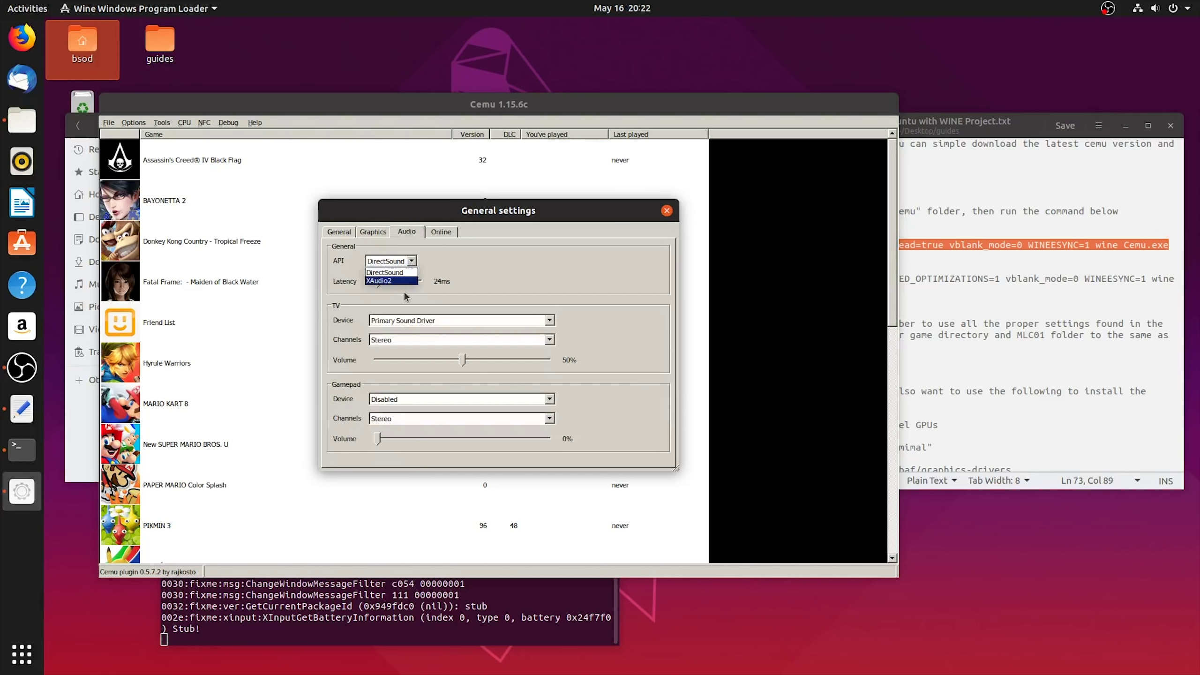
left_click(394, 284)
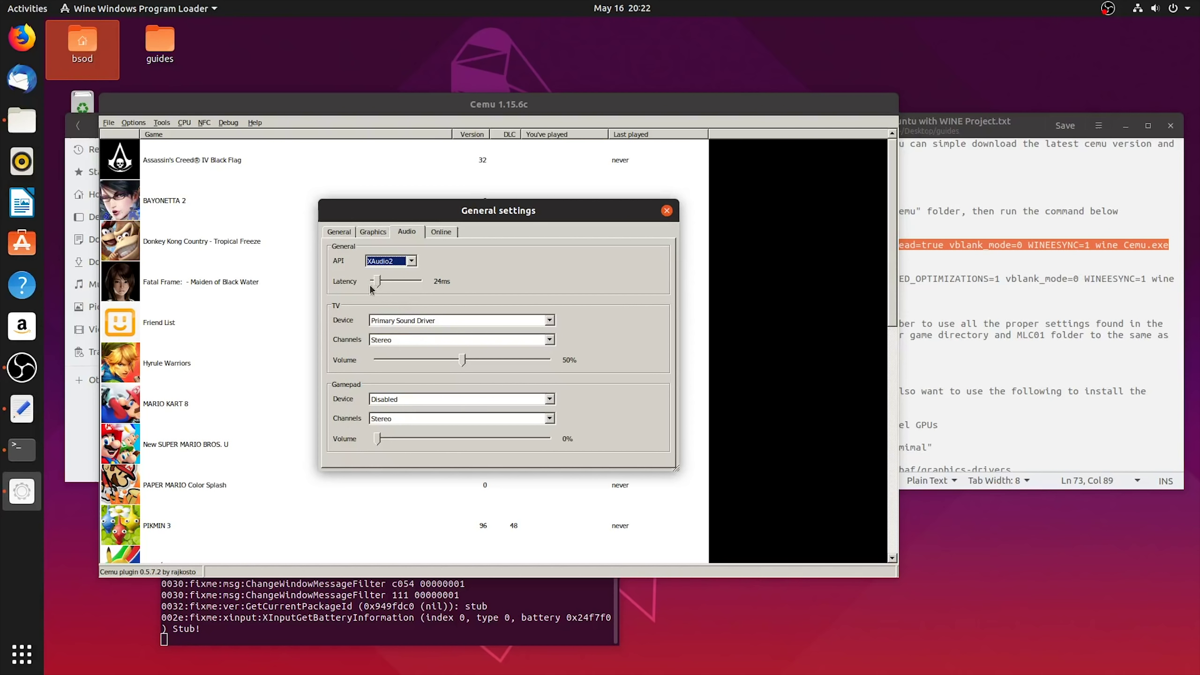
left_click_drag(381, 283, 380, 284)
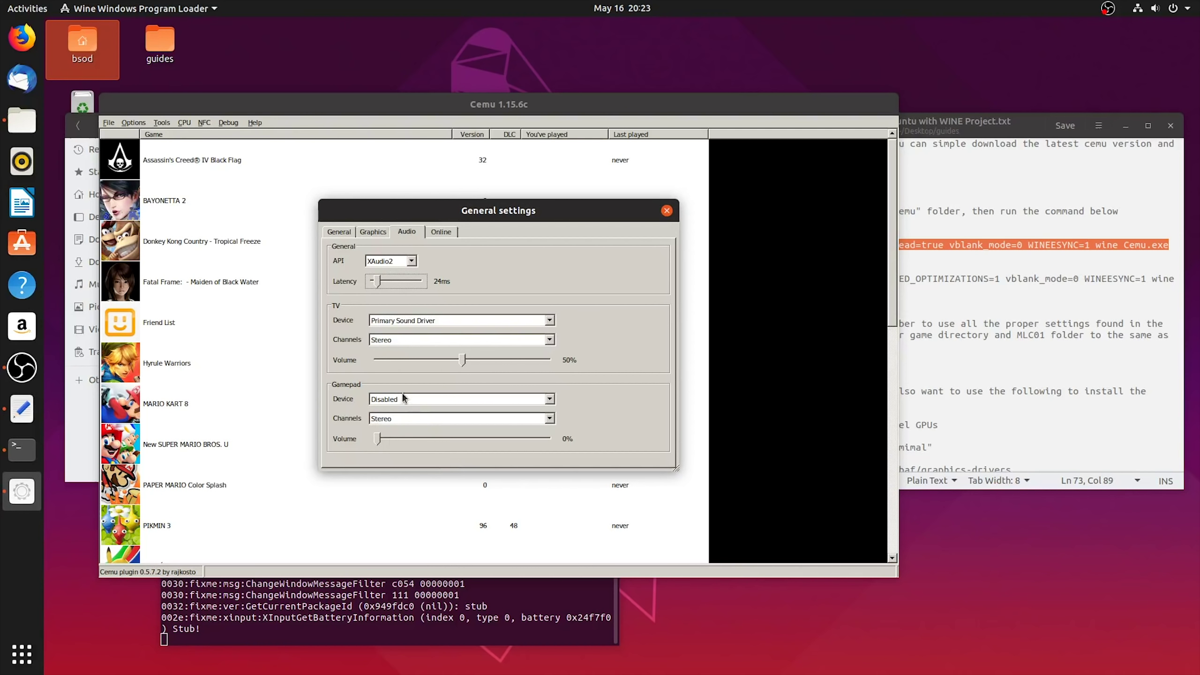
- Try Primary Sound Driver as the gamepad audio device with volume at 53%, and restore the device to Disabled and volume to 0%
left_click(549, 400)
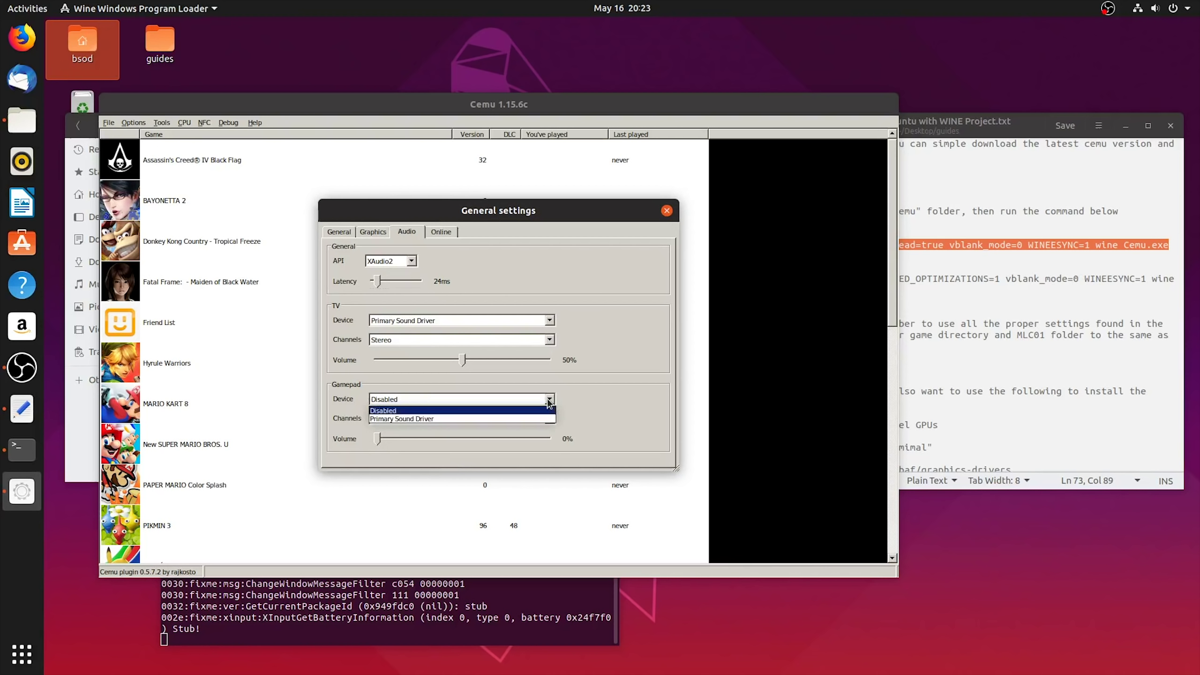
left_click(415, 419)
left_click(382, 439)
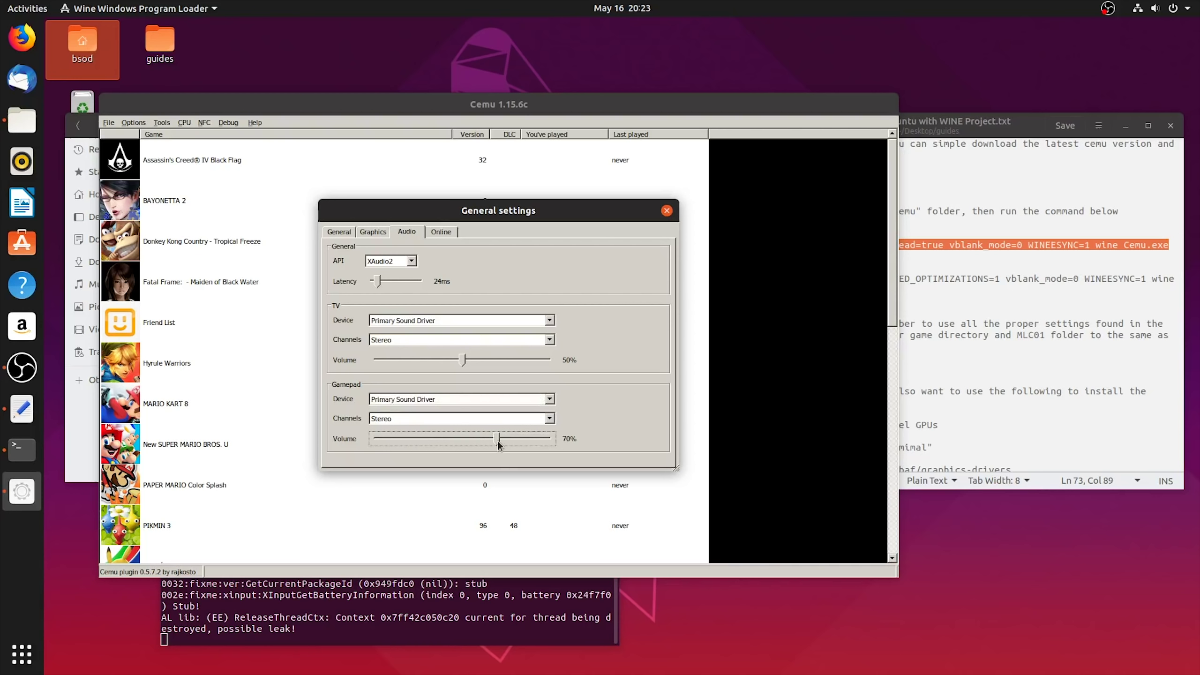
left_click_drag(499, 445, 467, 443)
left_click(548, 400)
left_click(394, 409)
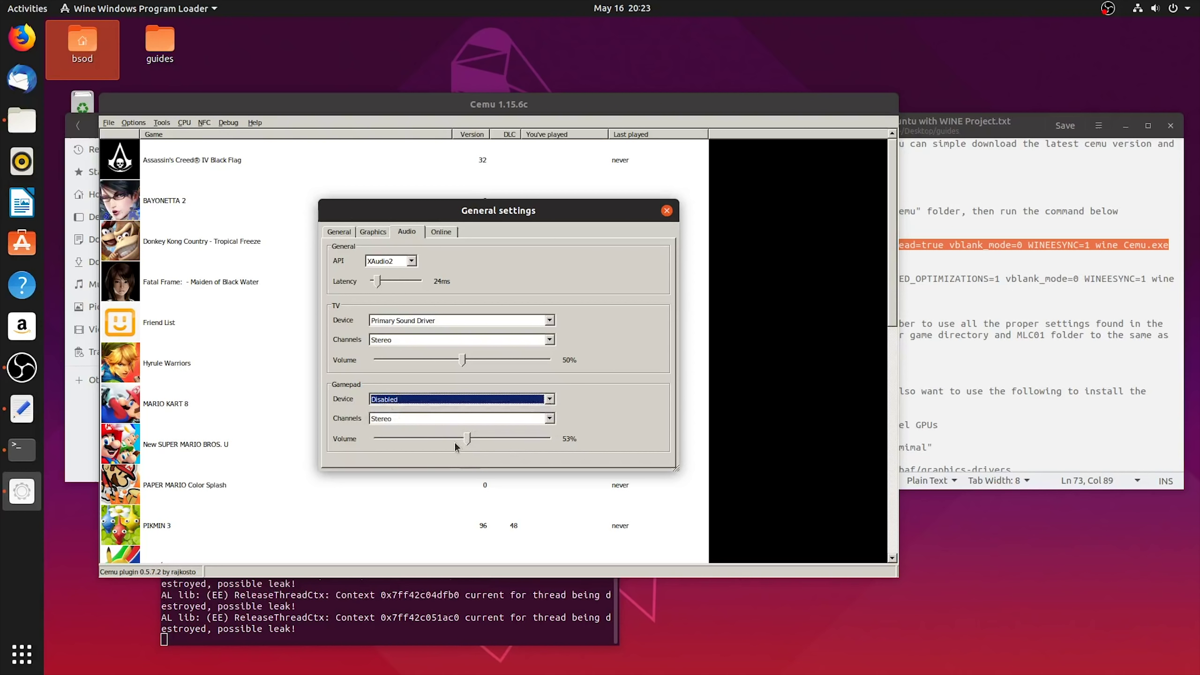
left_click_drag(465, 442, 350, 453)
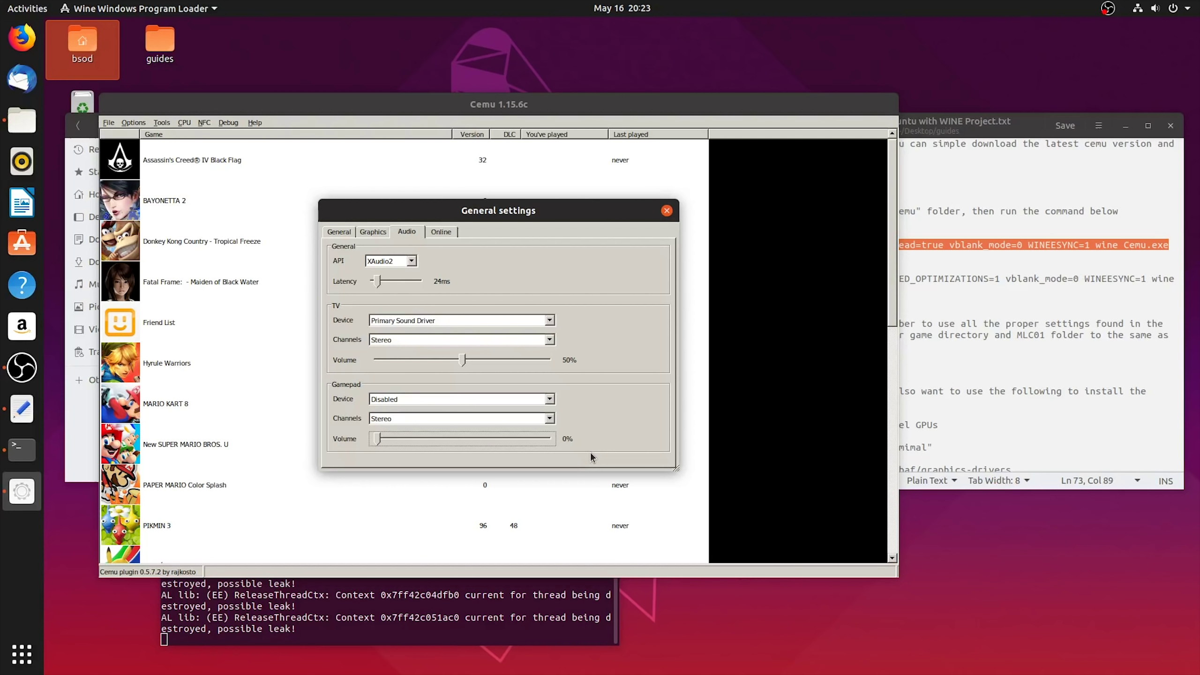
- Choose the user's account as the active online account, review the other settings pages and close the general settings
left_click(449, 233)
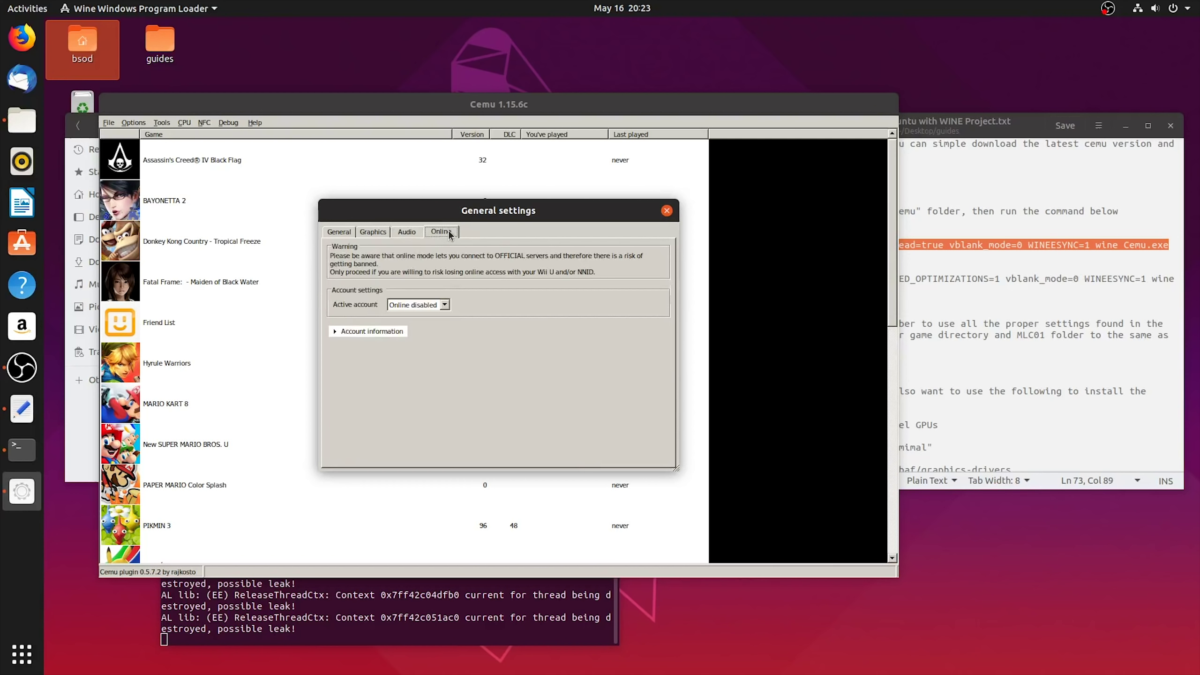
left_click(444, 305)
left_click(343, 232)
left_click(370, 234)
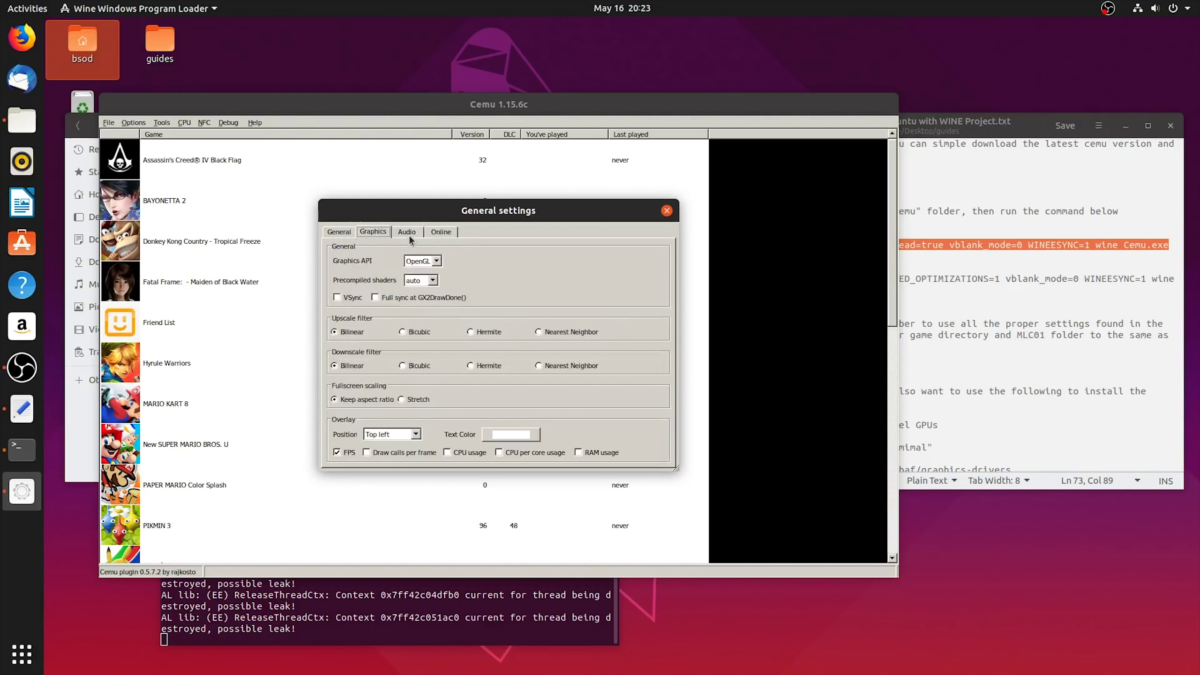
left_click(410, 236)
left_click(440, 237)
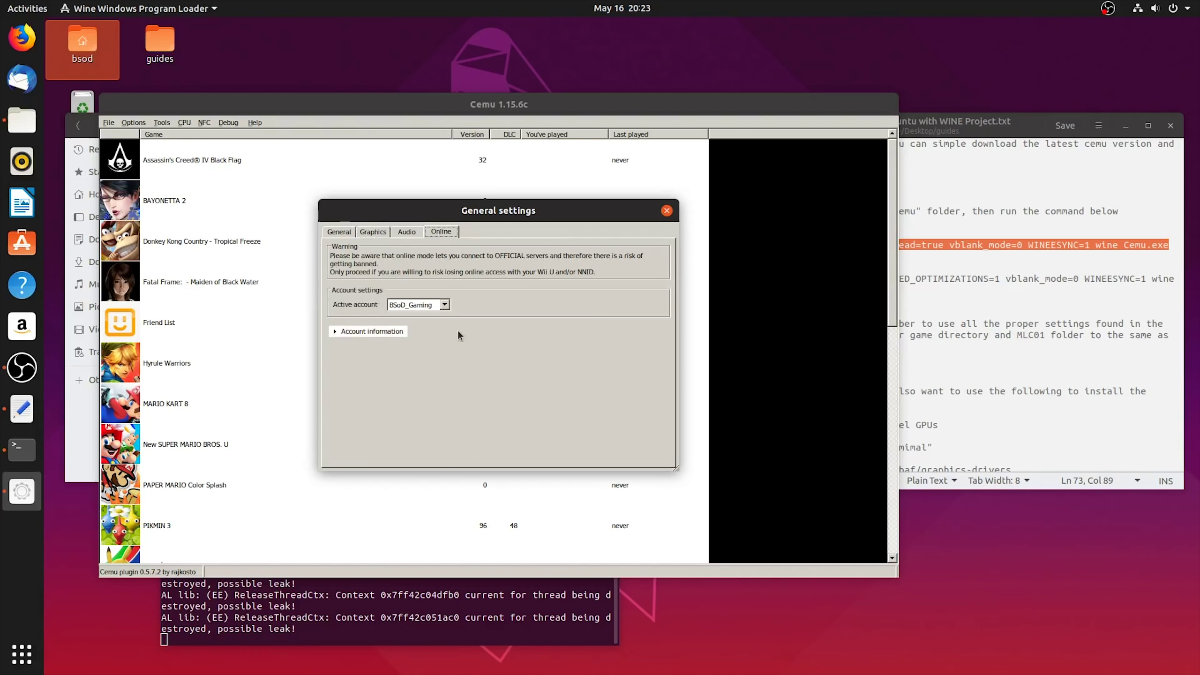
left_click(667, 211)
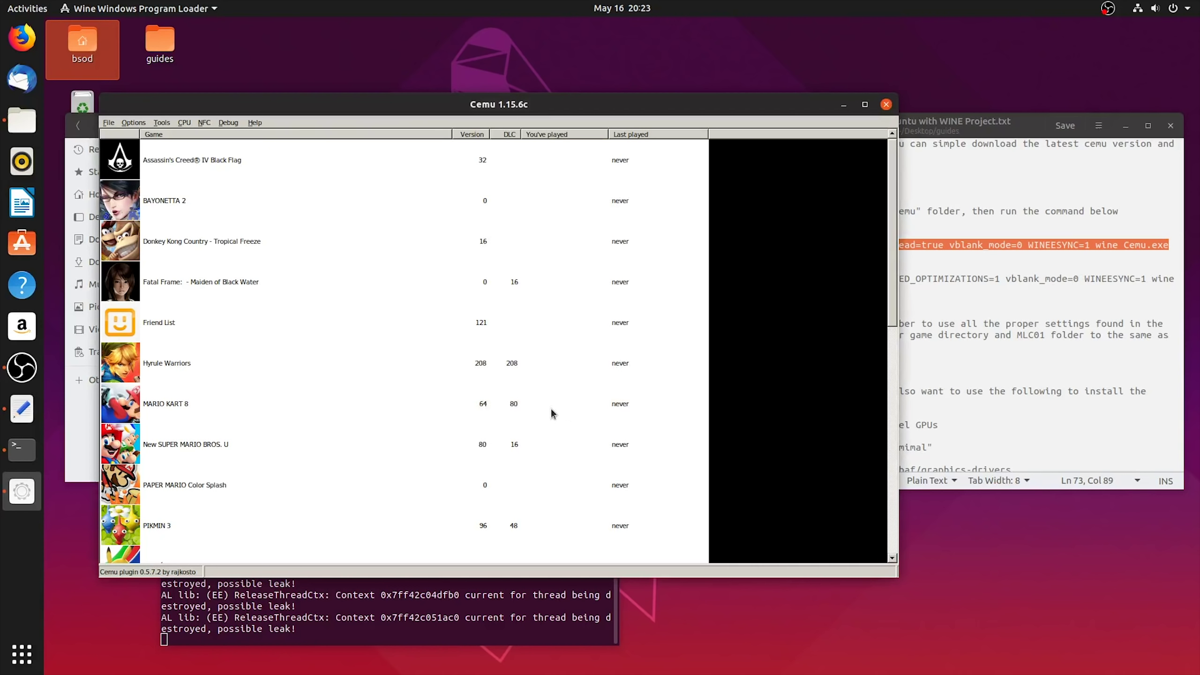
left_click(184, 122)
mouse_move(196, 146)
left_click(181, 122)
left_click(181, 122)
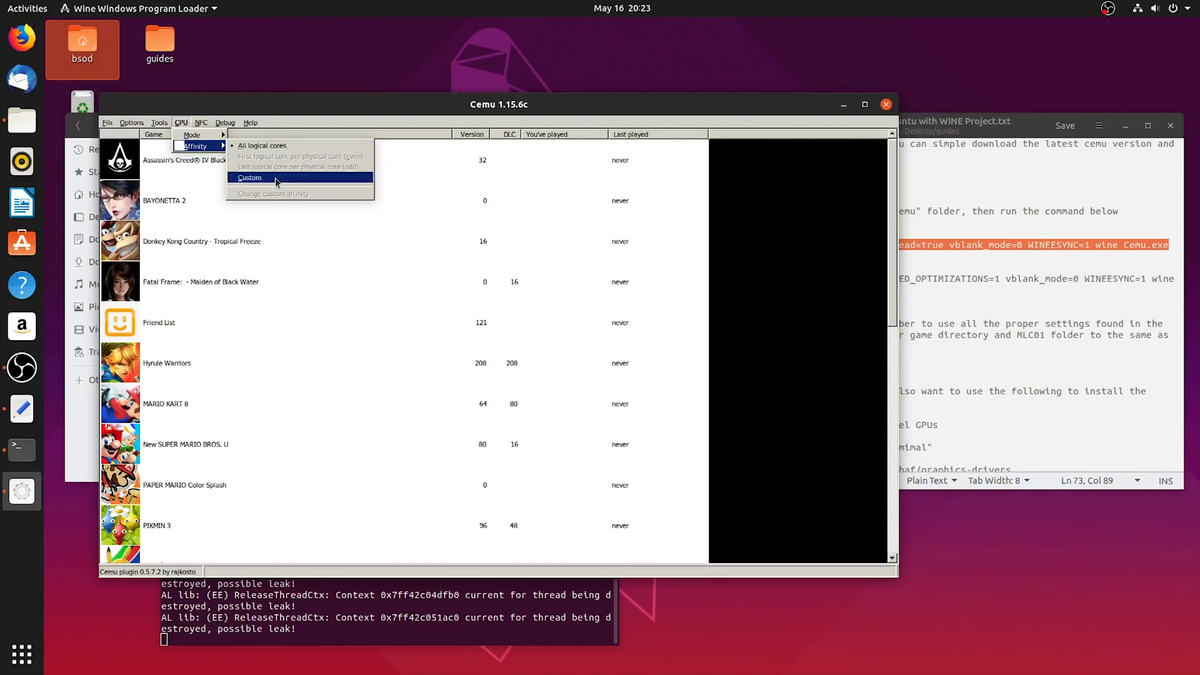
left_click(308, 268)
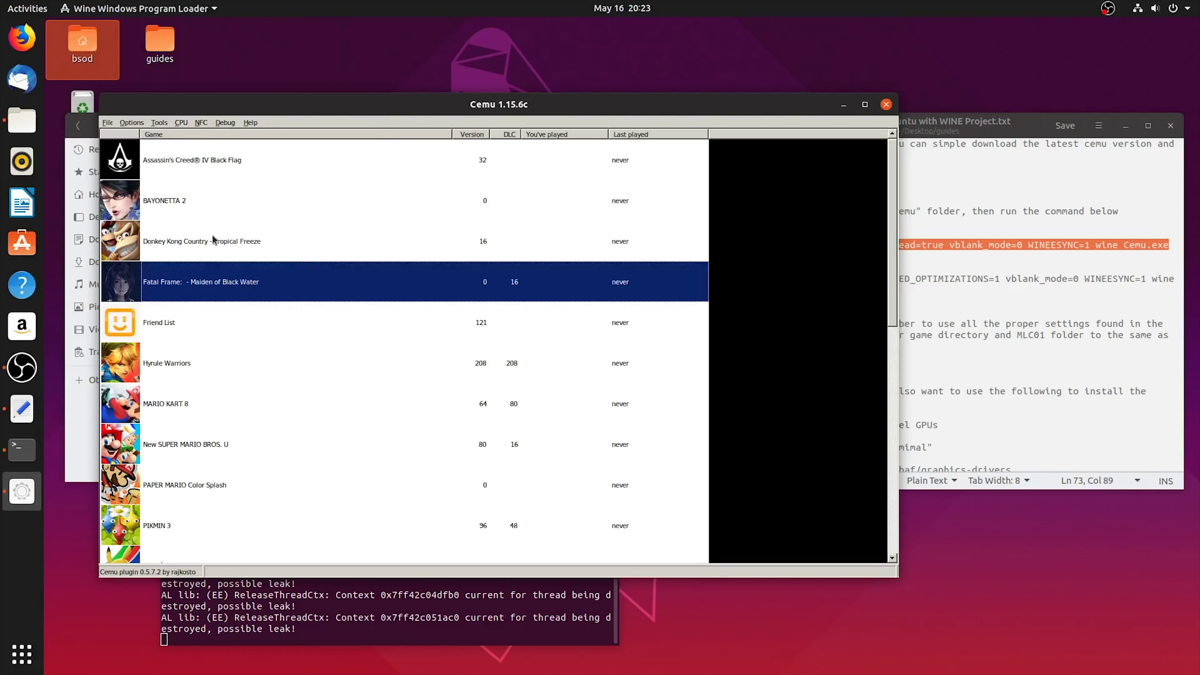
- Set the debug Custom Timer to QPC and the MM Timer Accuracy to 1ms
left_click(225, 122)
mouse_move(231, 146)
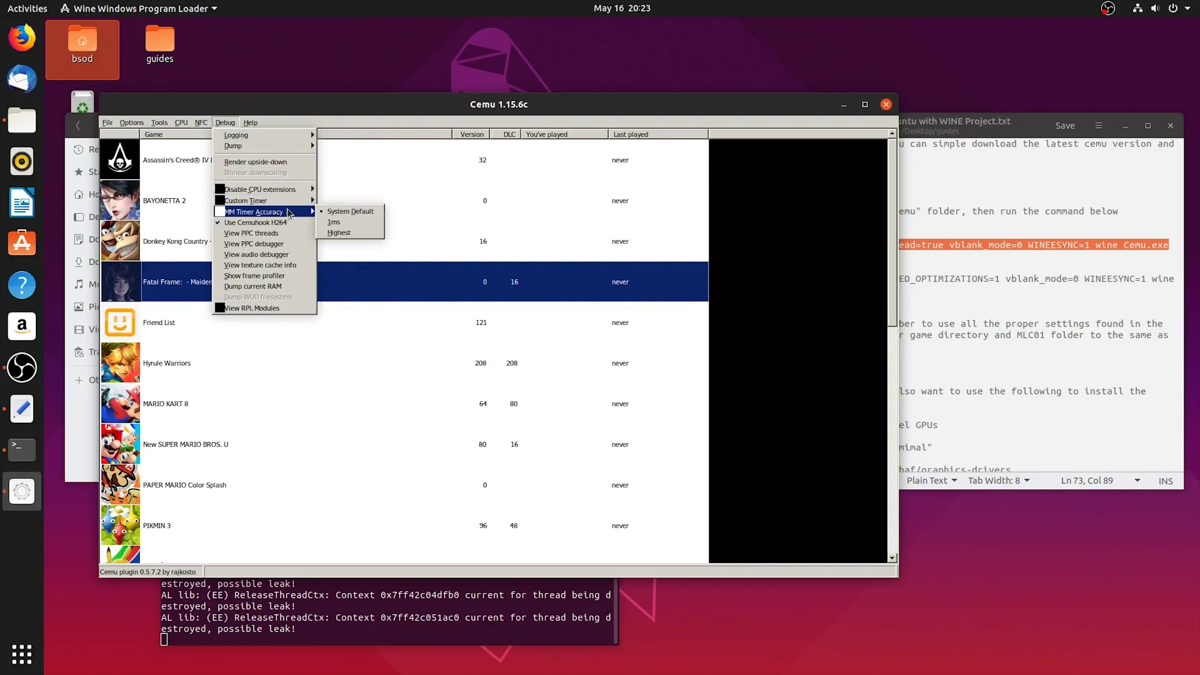
mouse_move(299, 200)
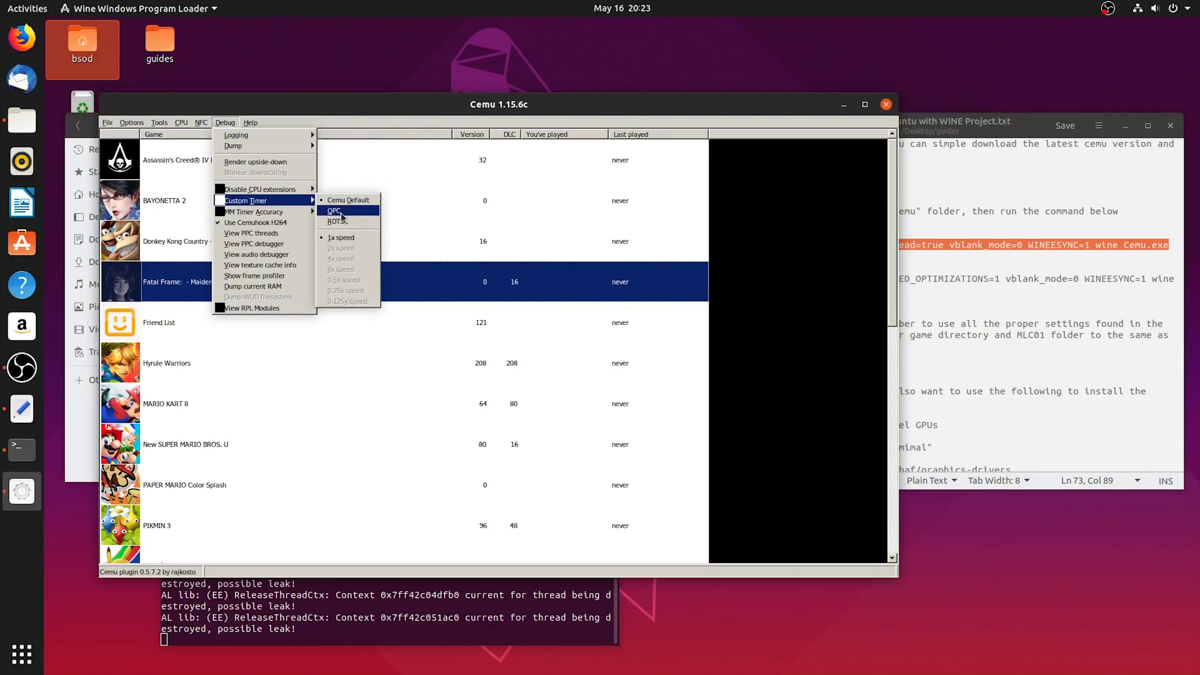
left_click(334, 210)
left_click(225, 122)
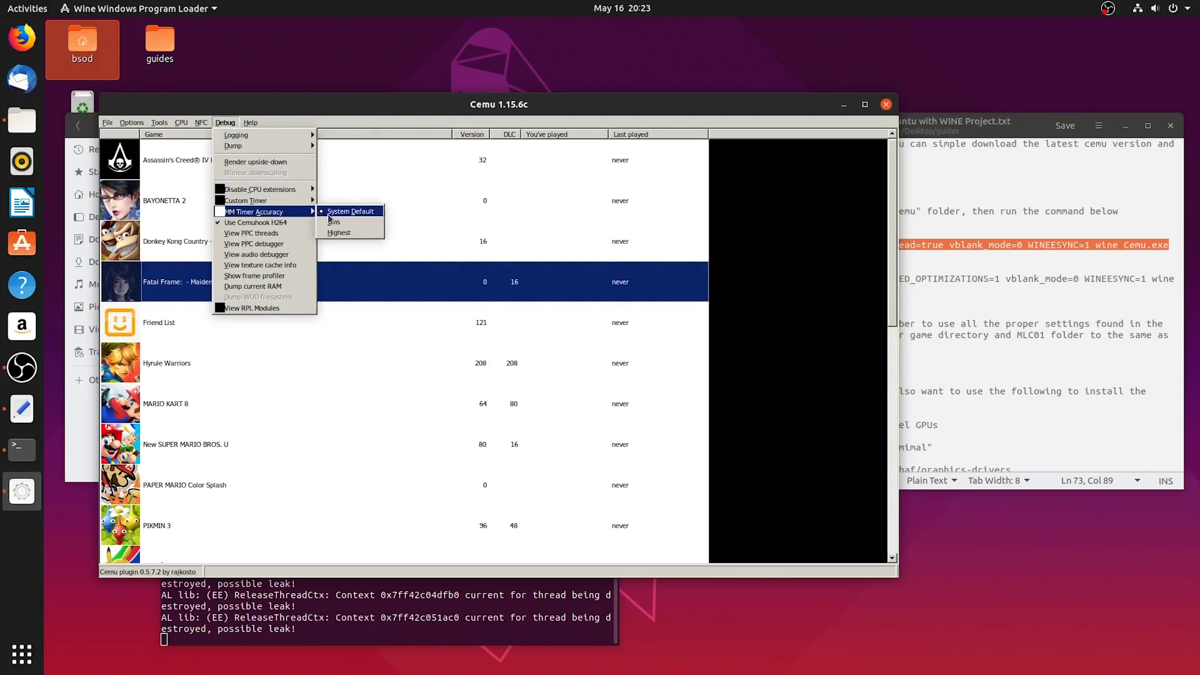
left_click(349, 223)
left_click(226, 123)
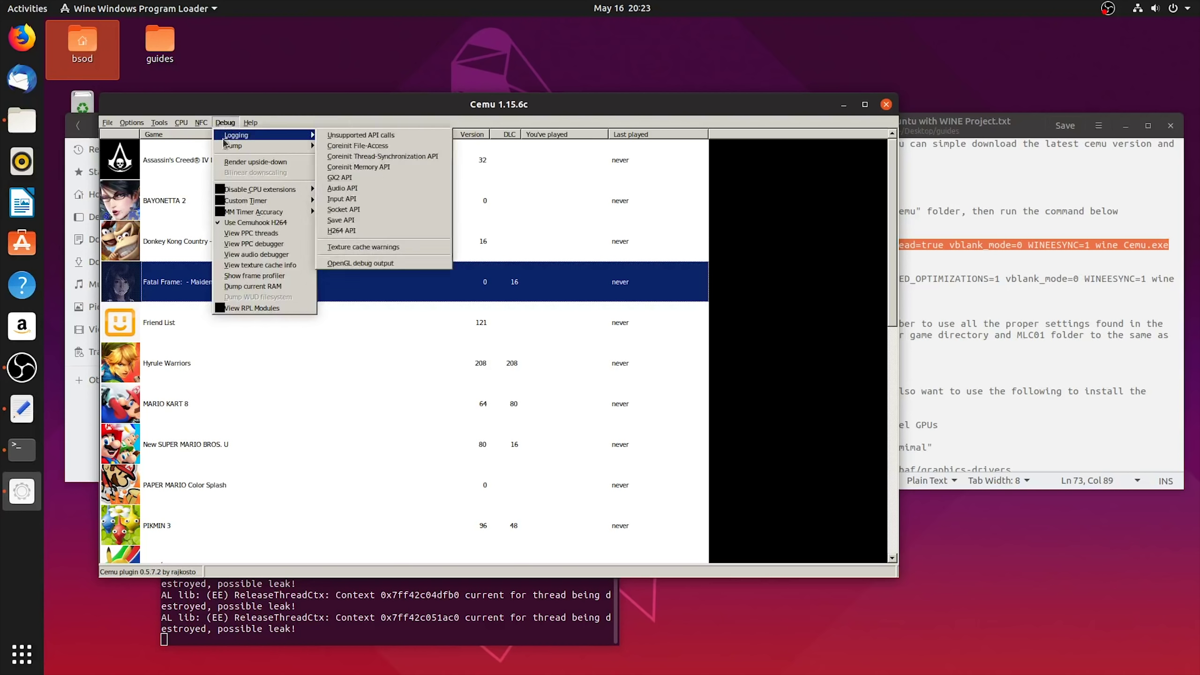
mouse_move(293, 204)
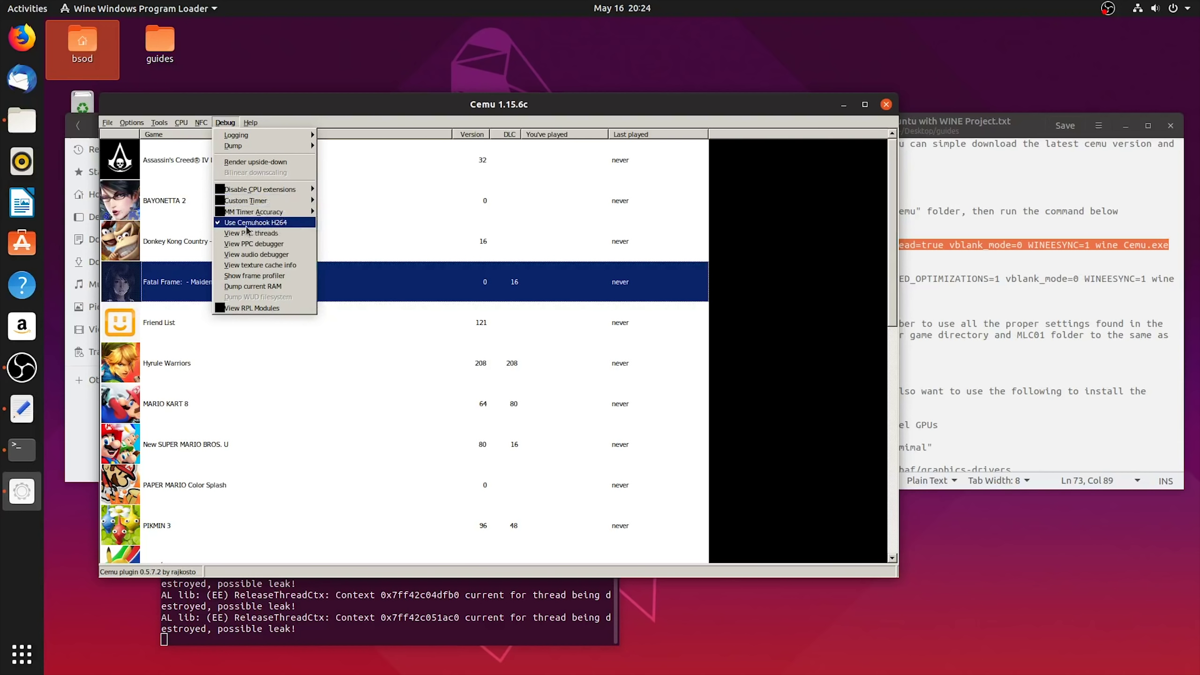
mouse_move(290, 136)
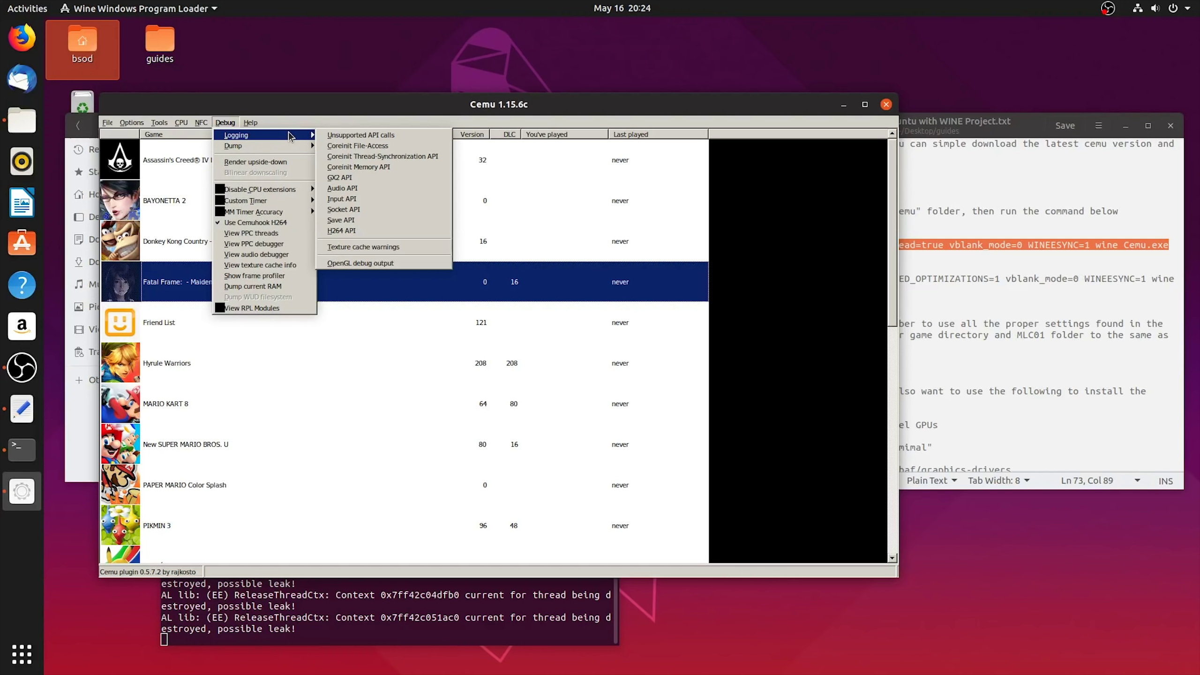
left_click(307, 122)
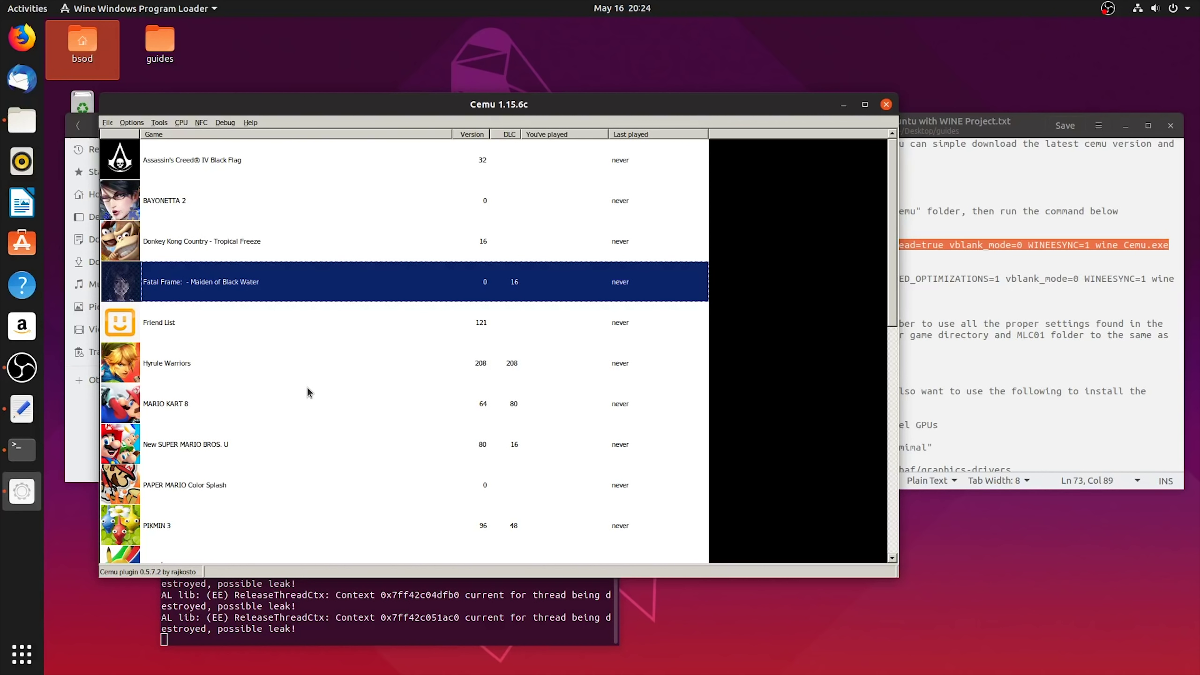
- Launch The Legend of Zelda - Breath of the Wild from the game list and continue from its title menu
scroll(307, 388, "down", 5)
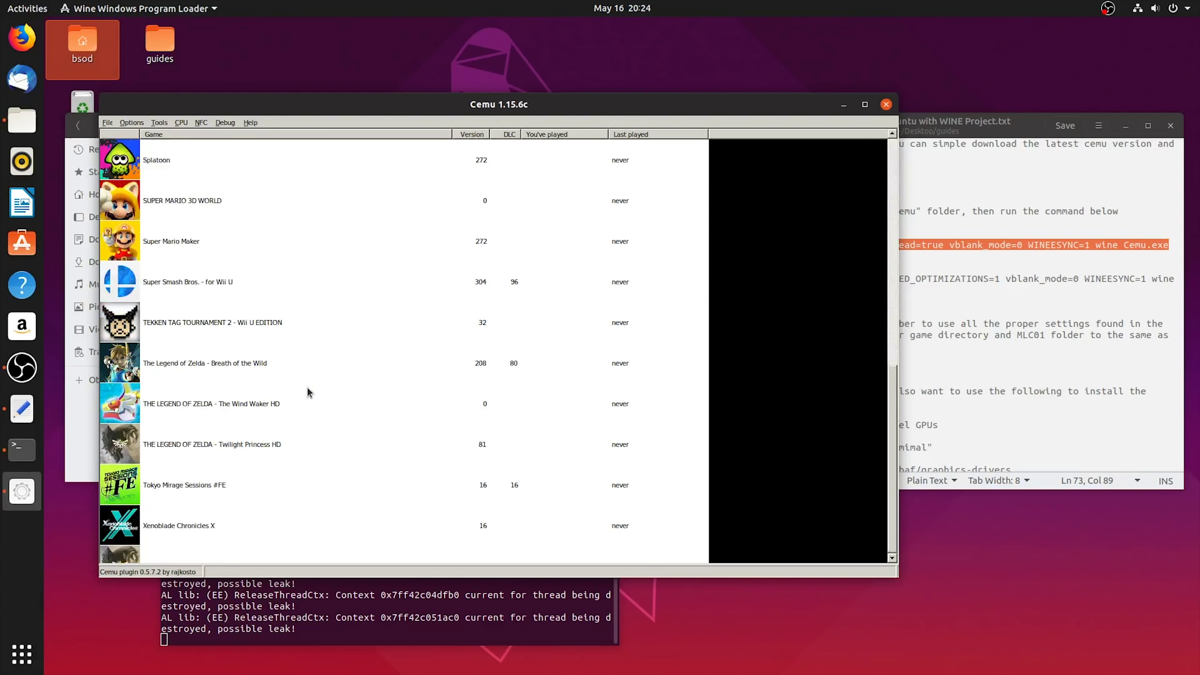
double_click(206, 362)
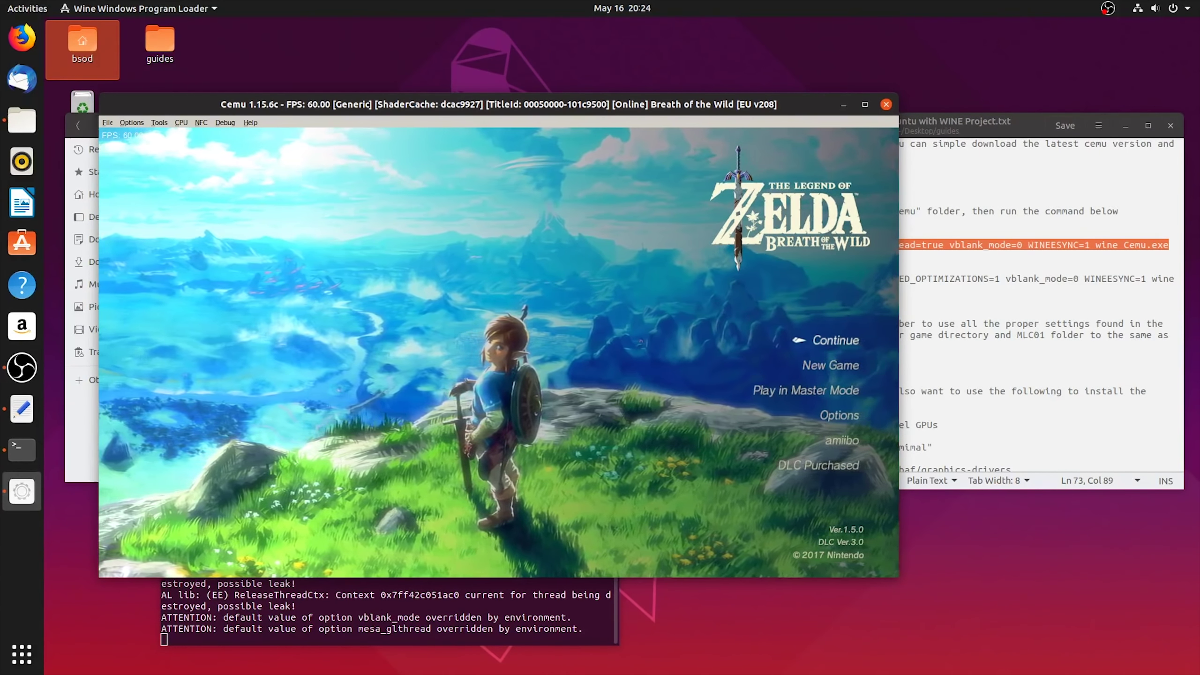
key("Return")
key("Return")
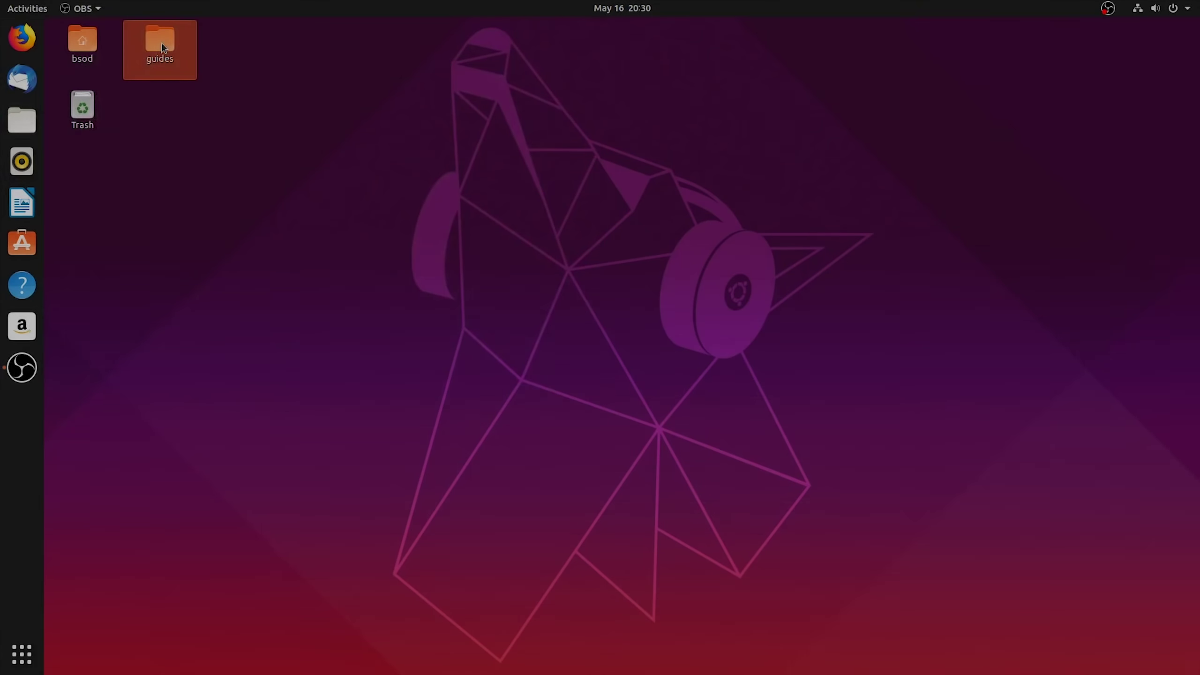
- Open Yuzu with ubuntu 19.04.txt from the guides folder, minimise the file browser and move the text window aside
double_click(160, 48)
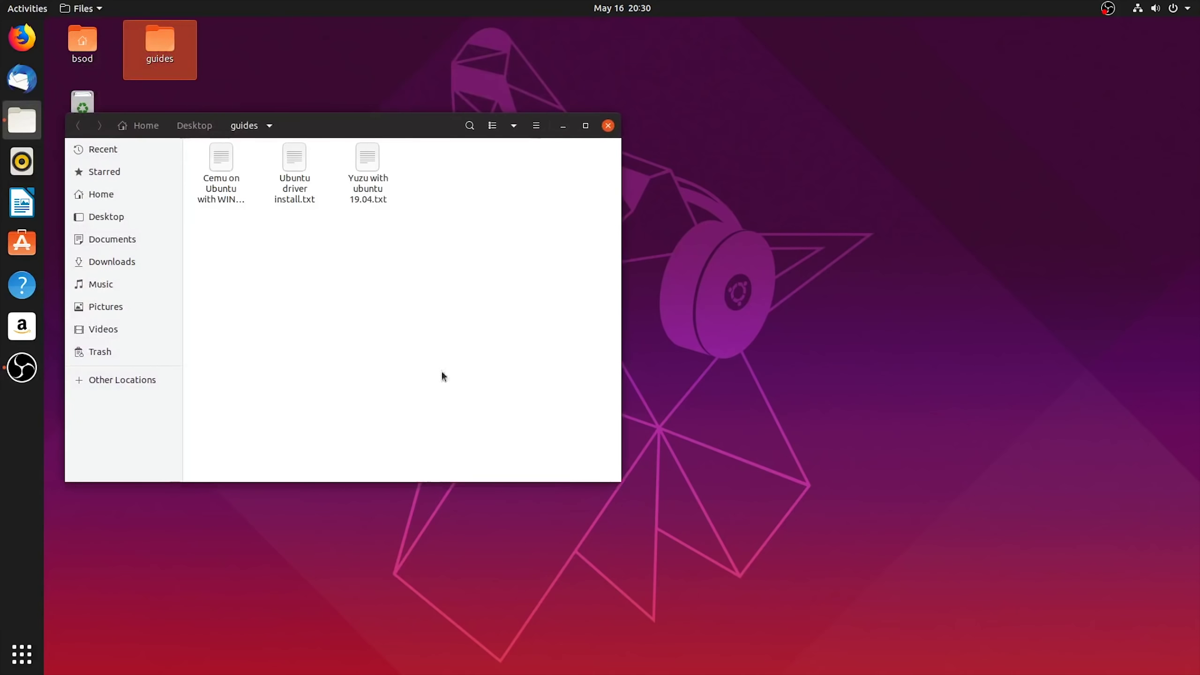
double_click(368, 167)
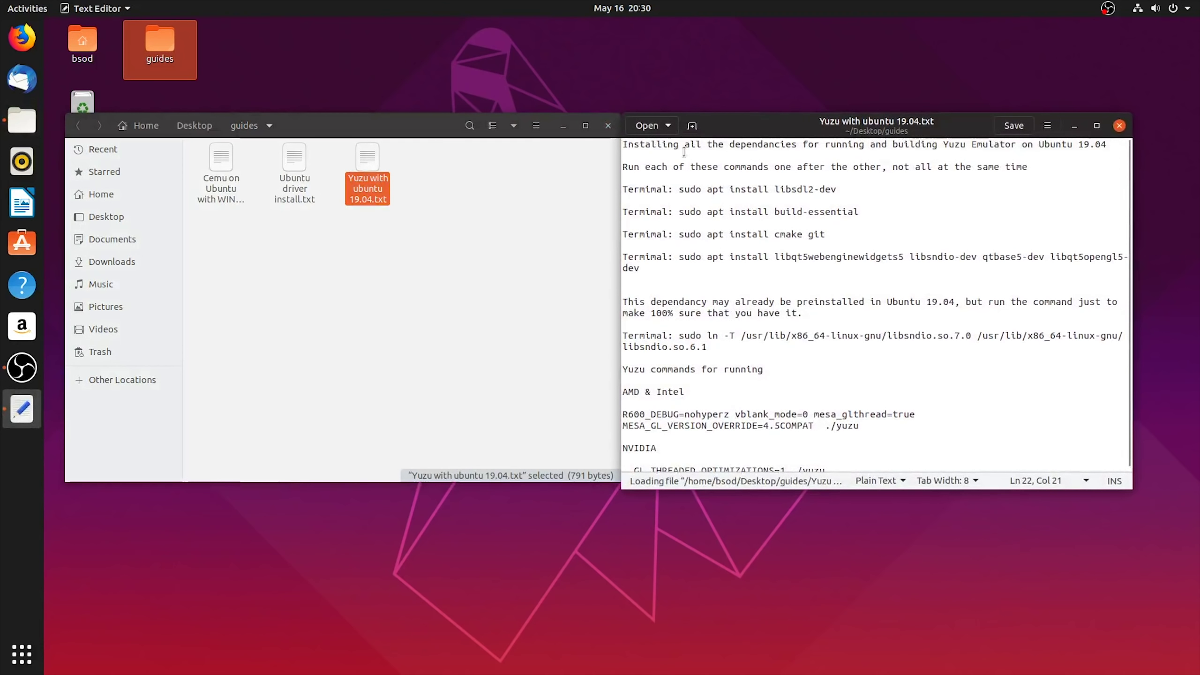
left_click(563, 126)
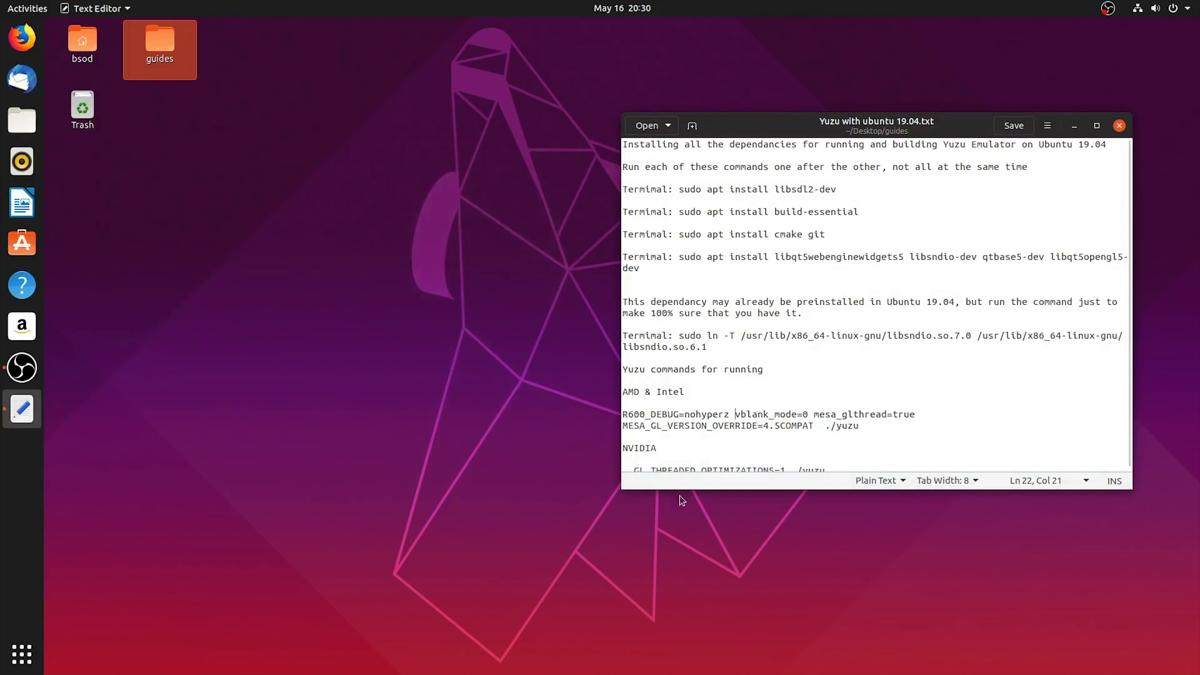
left_click_drag(878, 123, 924, 109)
- Open a terminal from the desktop and place its window beside the Yuzu guide
right_click(283, 273)
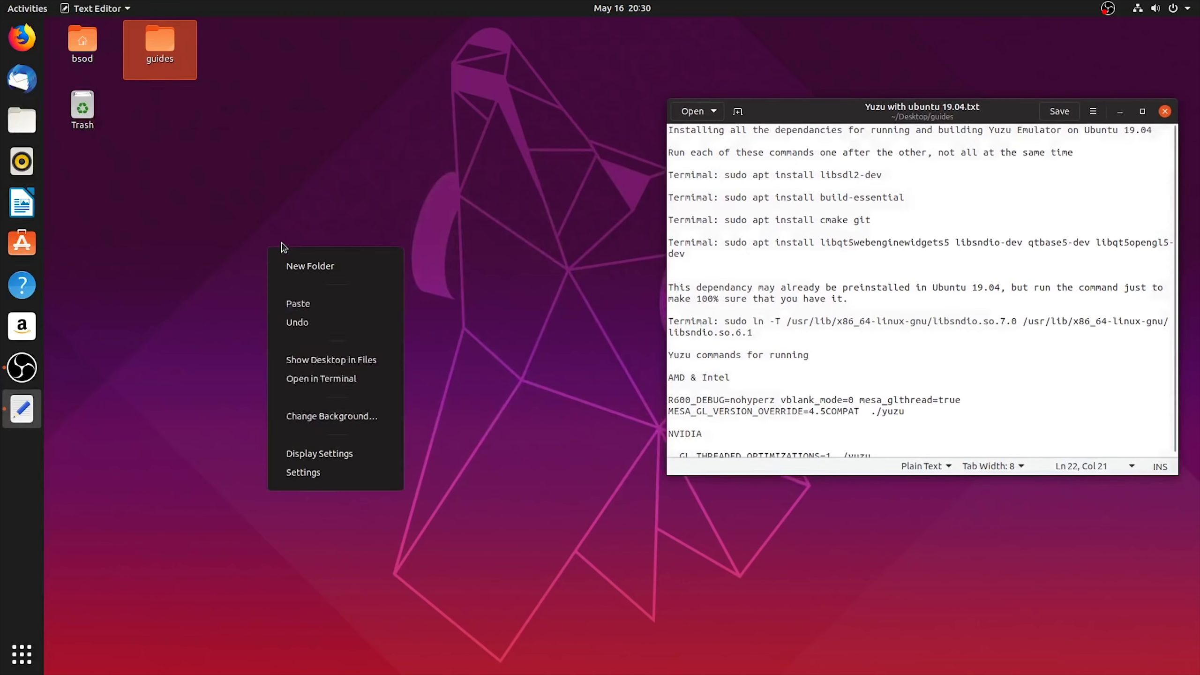
left_click(332, 369)
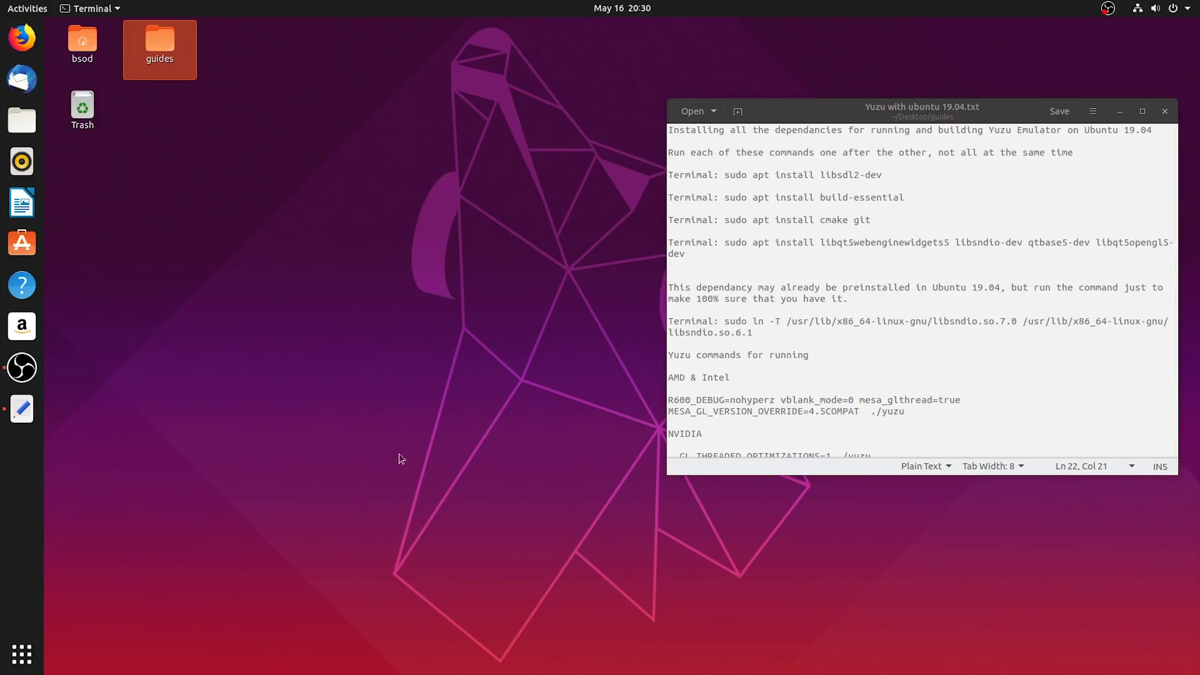
left_click_drag(445, 53, 399, 138)
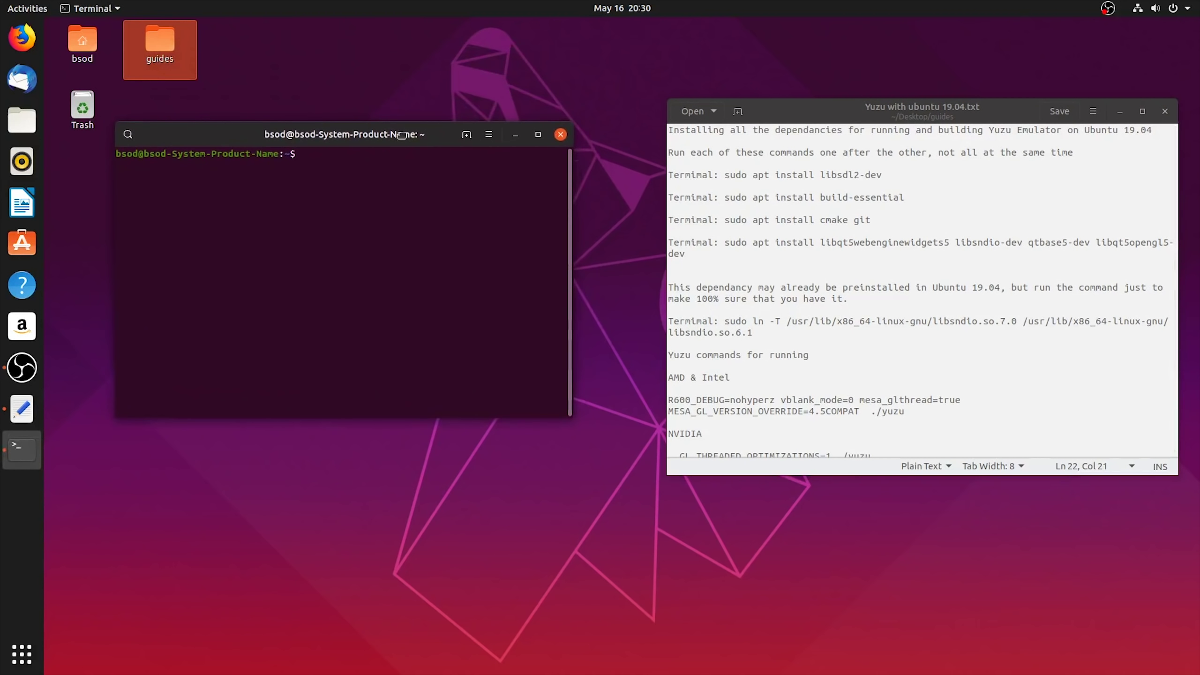
- Copy sudo apt install libsdl2-dev from the guide, run it in the terminal and accept the installation
left_click_drag(726, 175, 882, 175)
right_click(881, 175)
left_click(904, 236)
left_click(321, 166)
key("ctrl+shift+v")
key("Return")
key("Return")
key("Return")
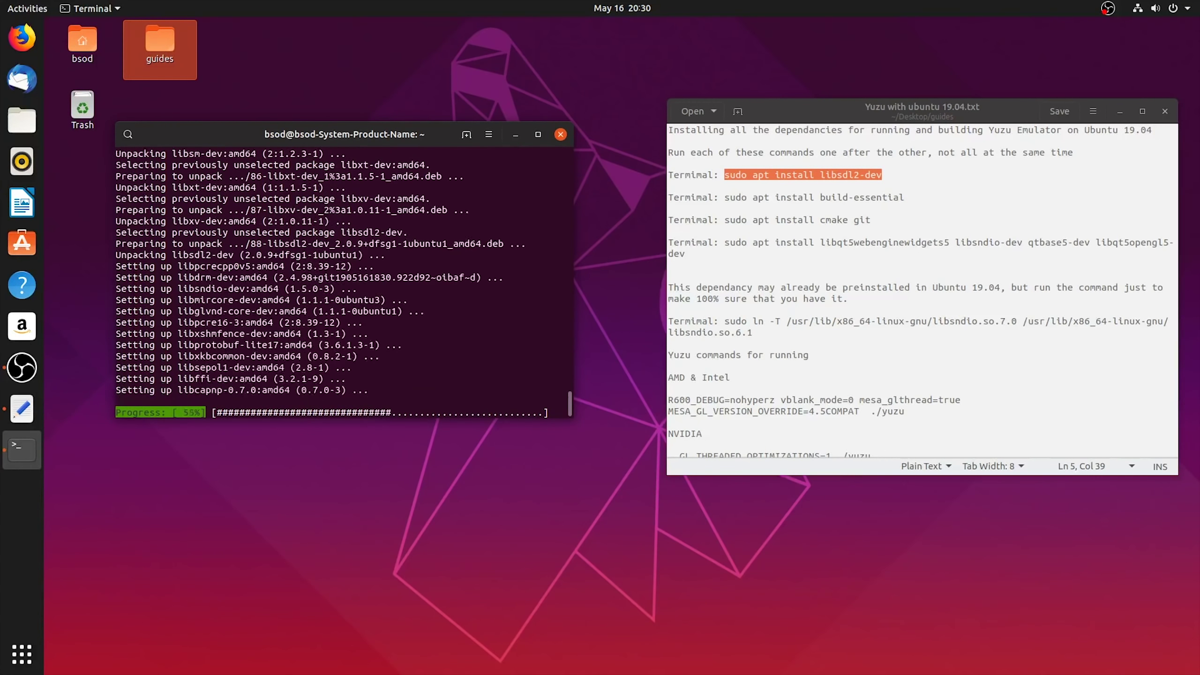
- Install libqt5webenginewidgets5, libsndio-dev, qtbase5-dev and libqt5opengl5-dev in the terminal using the apt command from the guide
left_click_drag(724, 242, 684, 254)
key("ctrl+c")
key("alt+Tab")
key("ctrl+shift+v")
key("Return")
key("Return")
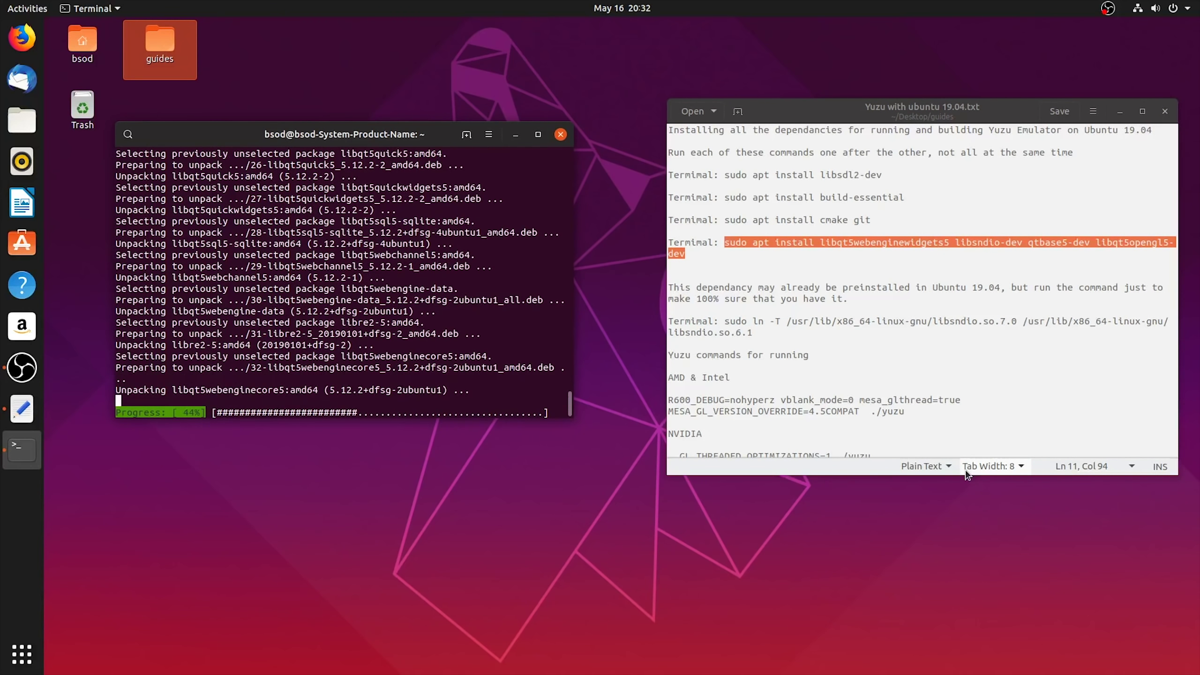
- Copy the guide's sudo ln -T command linking libsndio.so.7.0 to libsndio.so.6.1 and run it in the terminal
left_click_drag(724, 321, 751, 333)
right_click(742, 336)
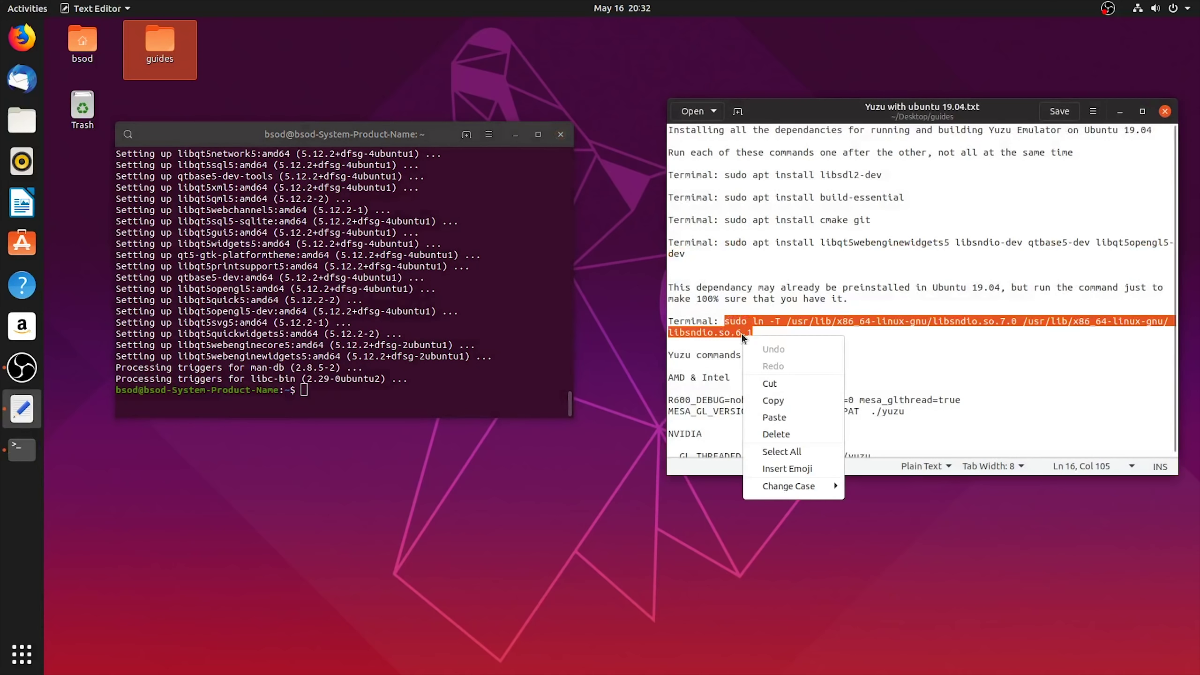
left_click(773, 401)
right_click(352, 430)
left_click(339, 449)
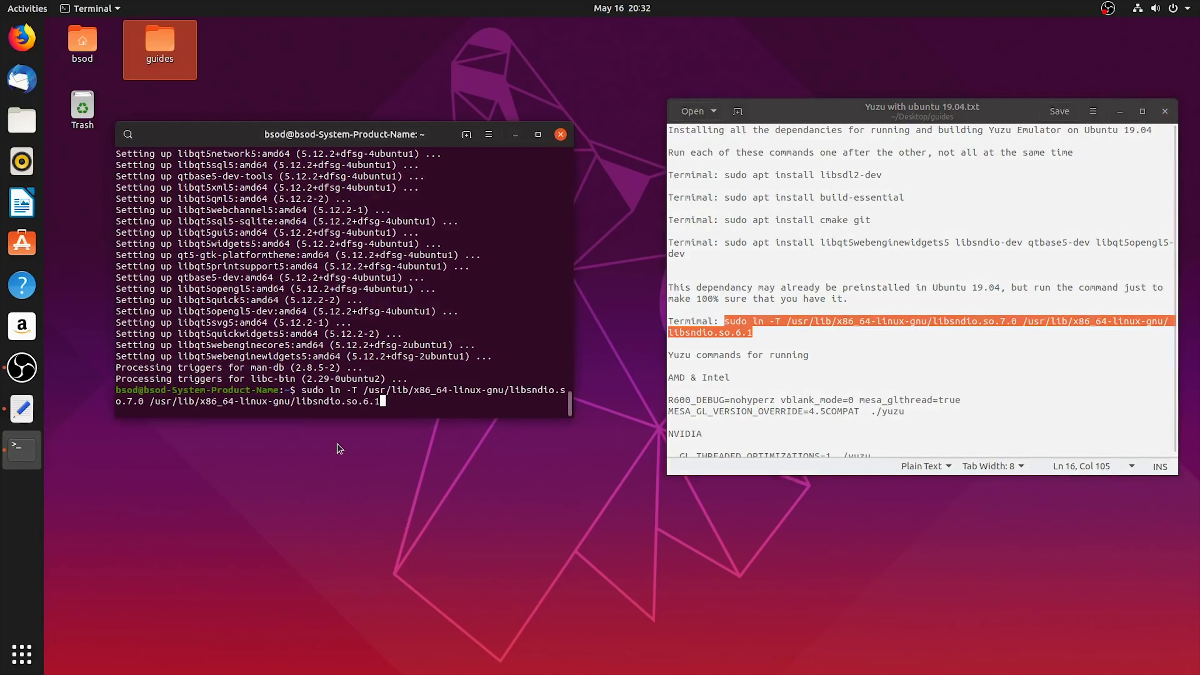
key("Return")
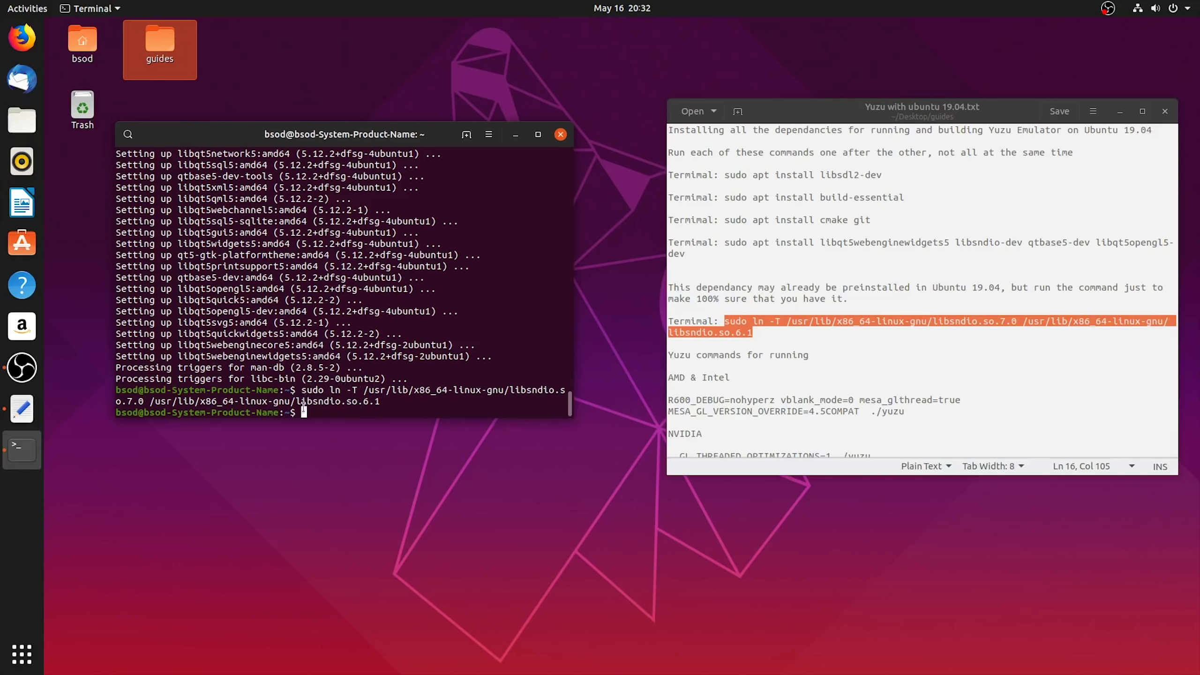
- Run the libsndio link command a second time to check it, and close the terminal
key("Up")
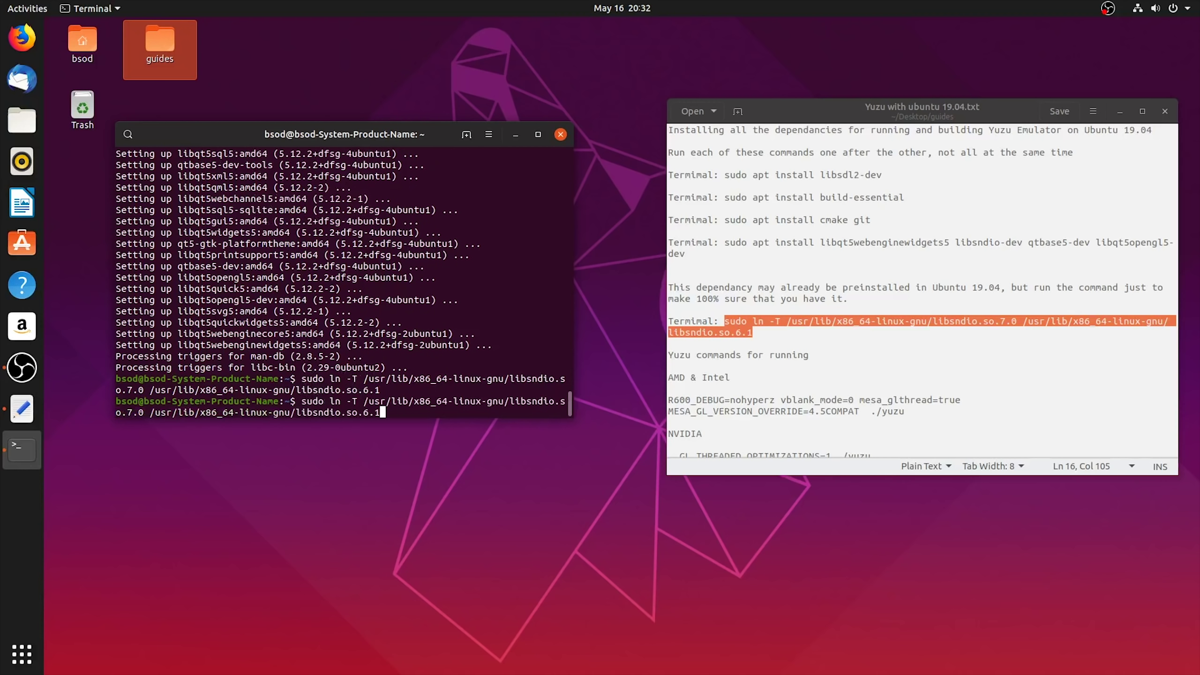
key("Return")
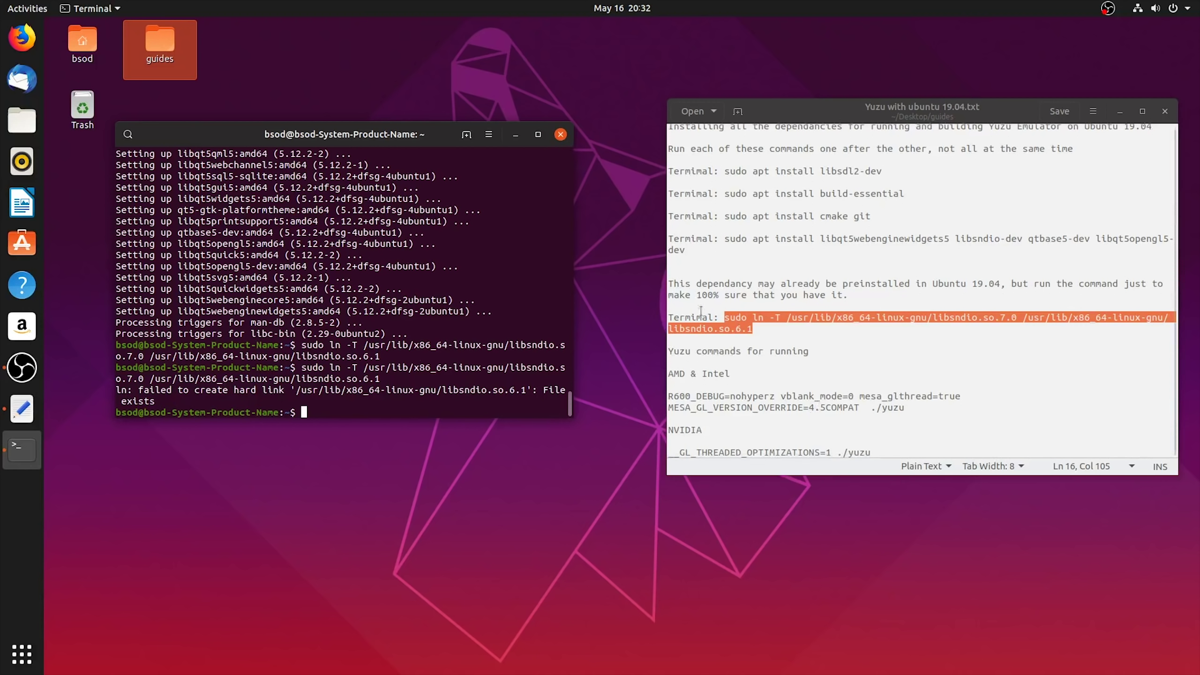
left_click(560, 134)
left_click(511, 523)
- Switch to Firefox, search for "yuzu emulator" and open the download page of the official yuzu site
left_click(22, 37)
left_click(338, 75)
type("yuzu emulator")
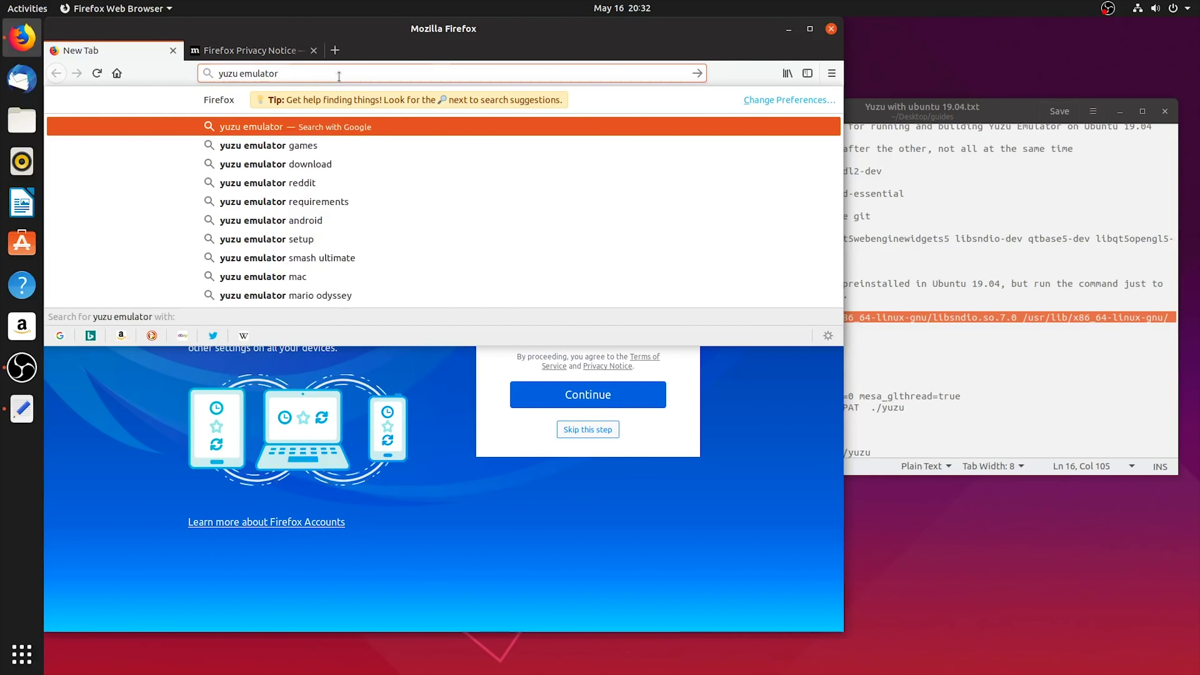
key("Return")
left_click(250, 299)
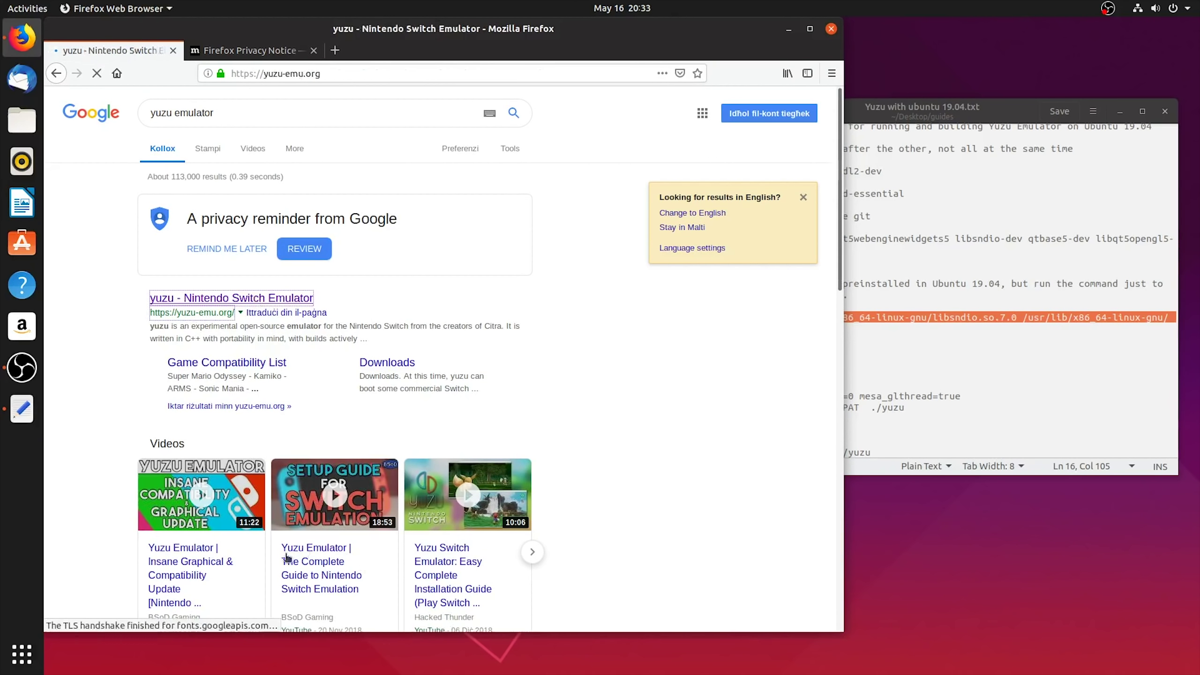
left_click(263, 107)
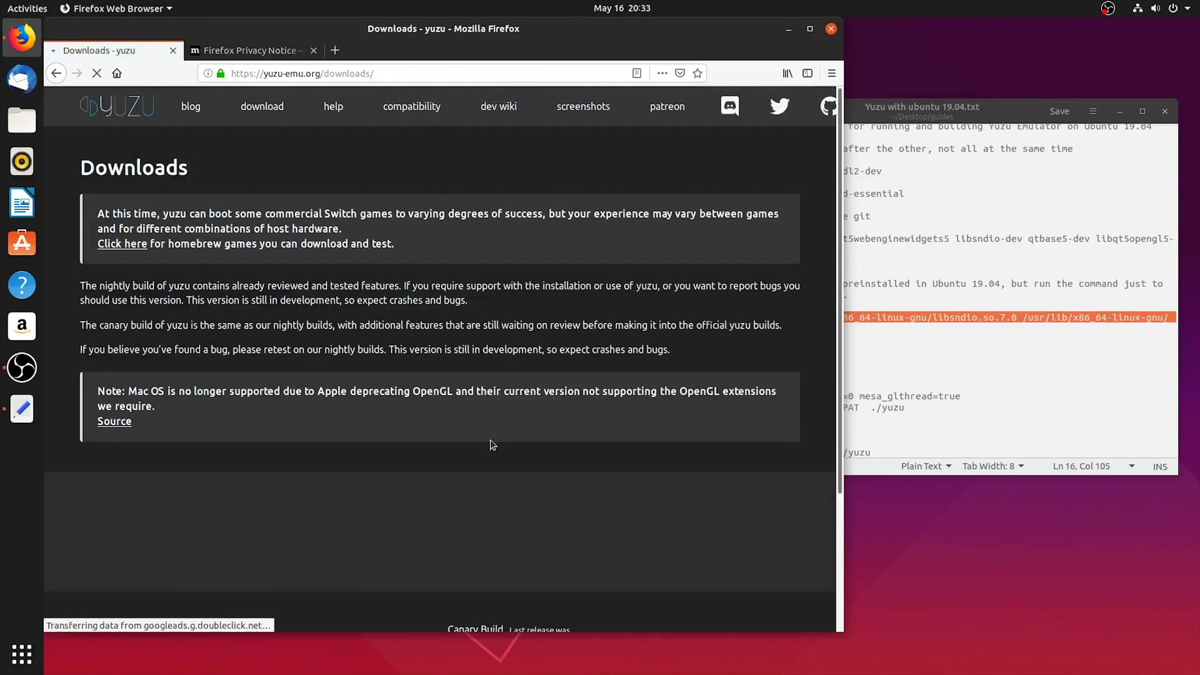
- Download the Linux version of Canary Build 68aaf6f, choosing to save the archive
scroll(543, 509, "down", 3)
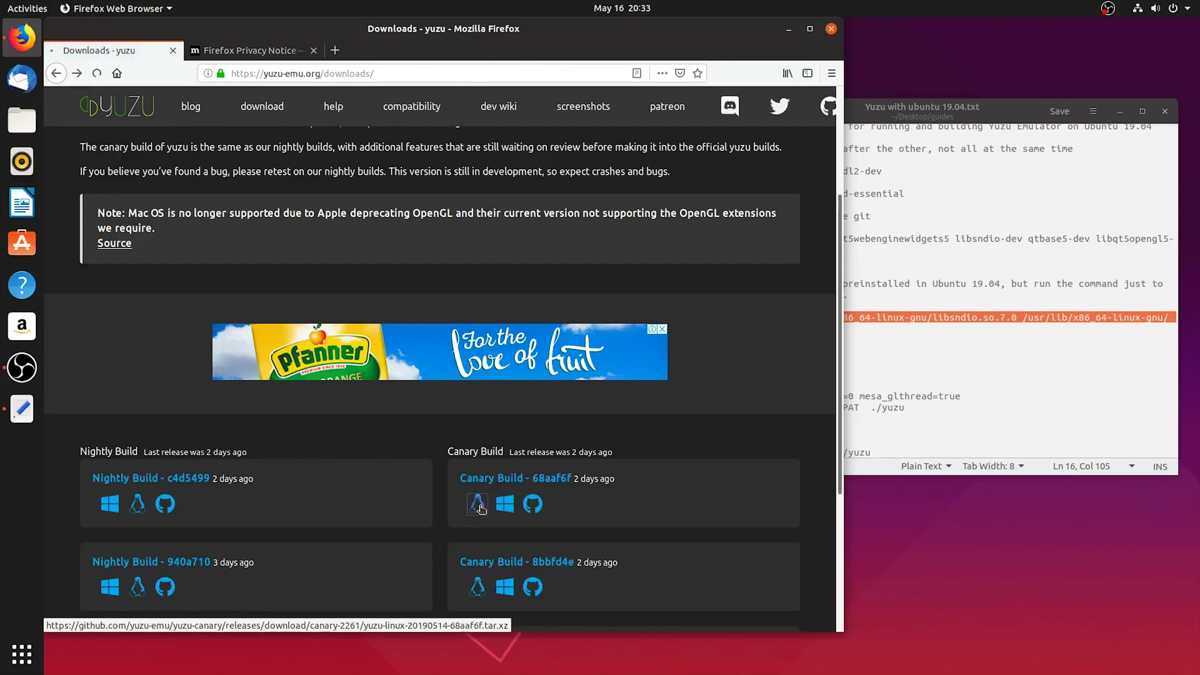
left_click(479, 506)
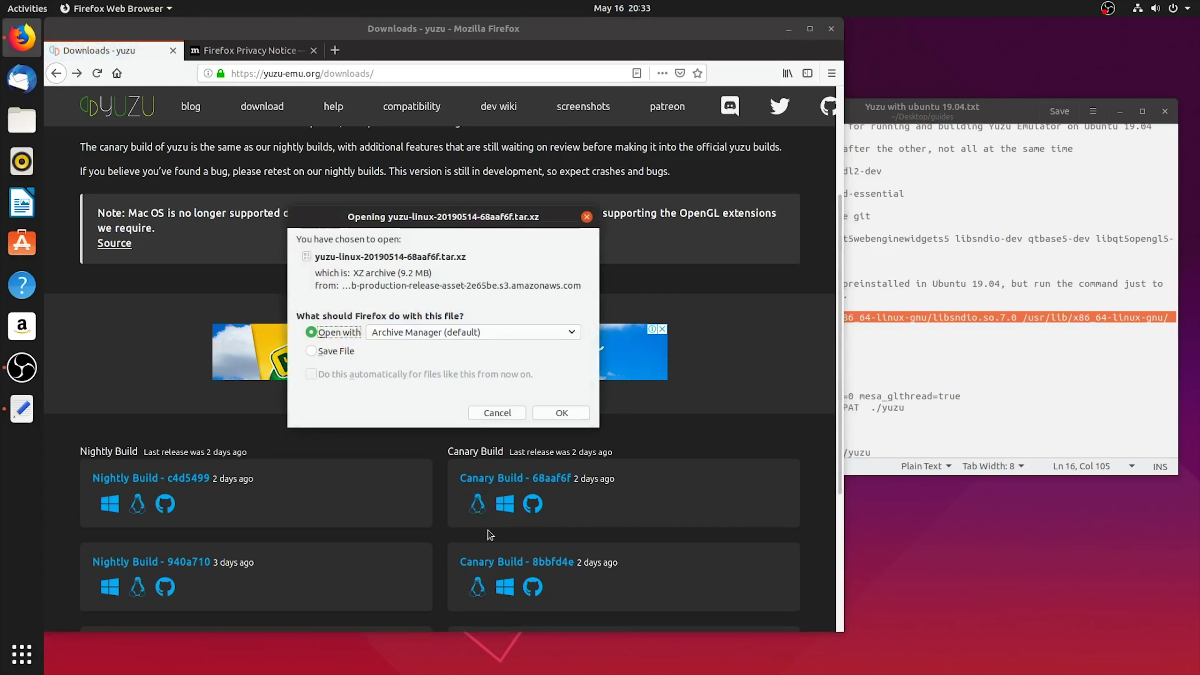
left_click(313, 352)
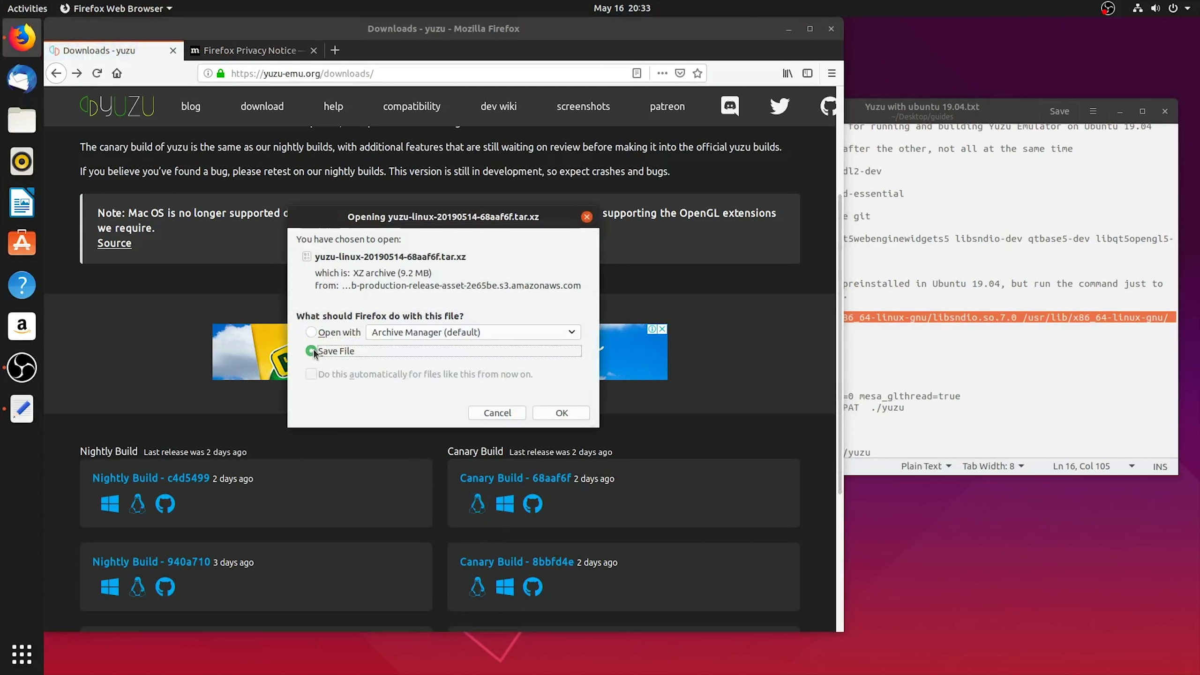
left_click(561, 413)
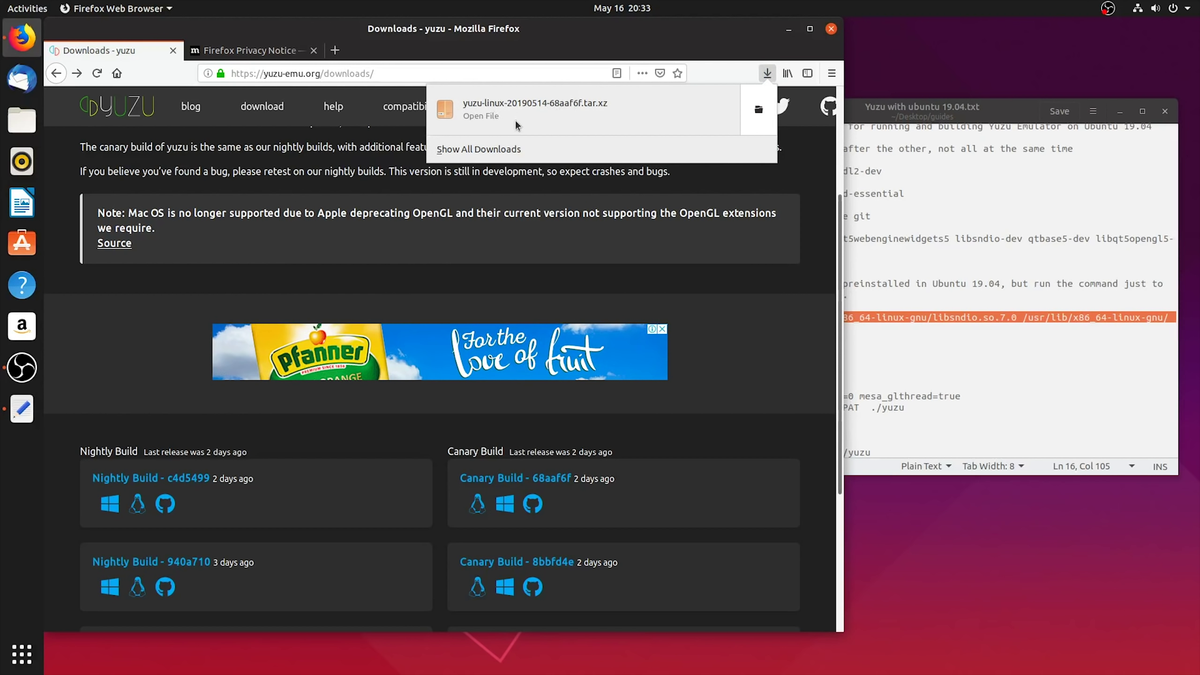
left_click(759, 110)
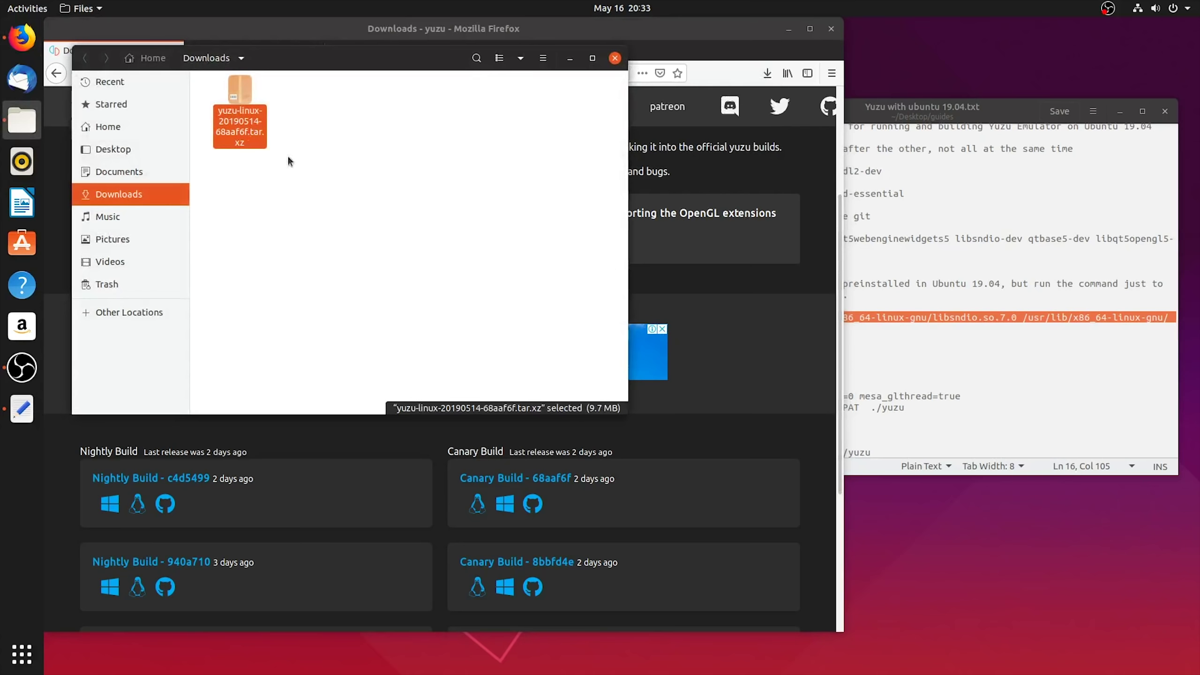
right_click(246, 95)
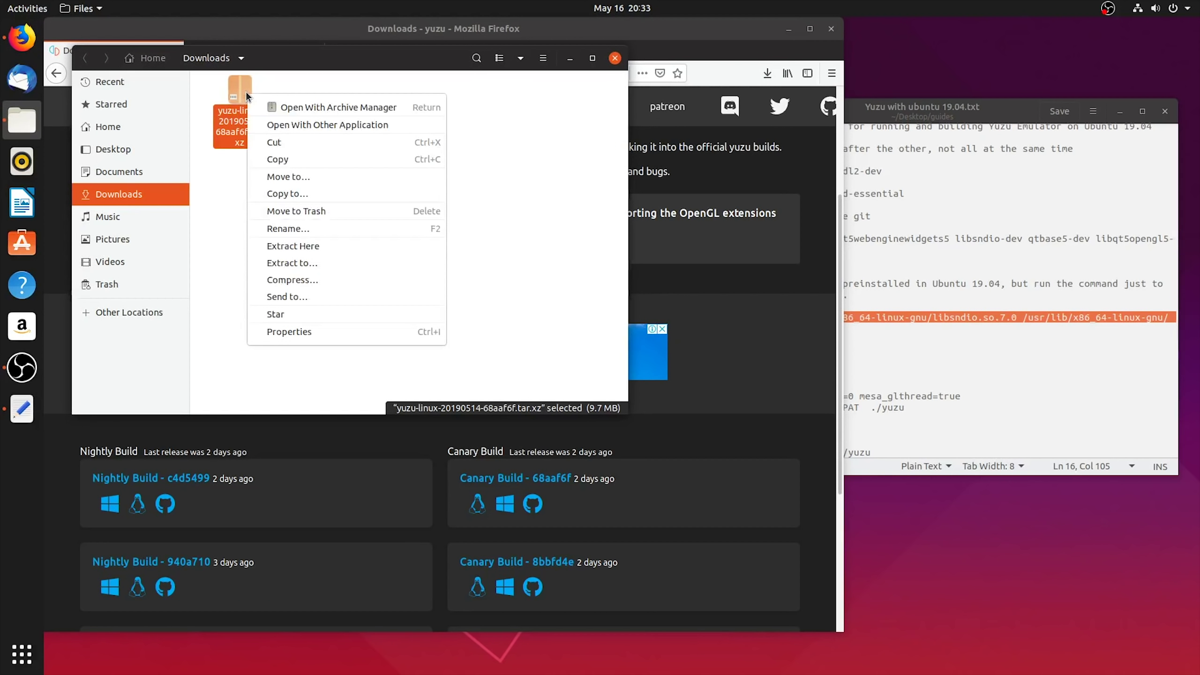
left_click(328, 245)
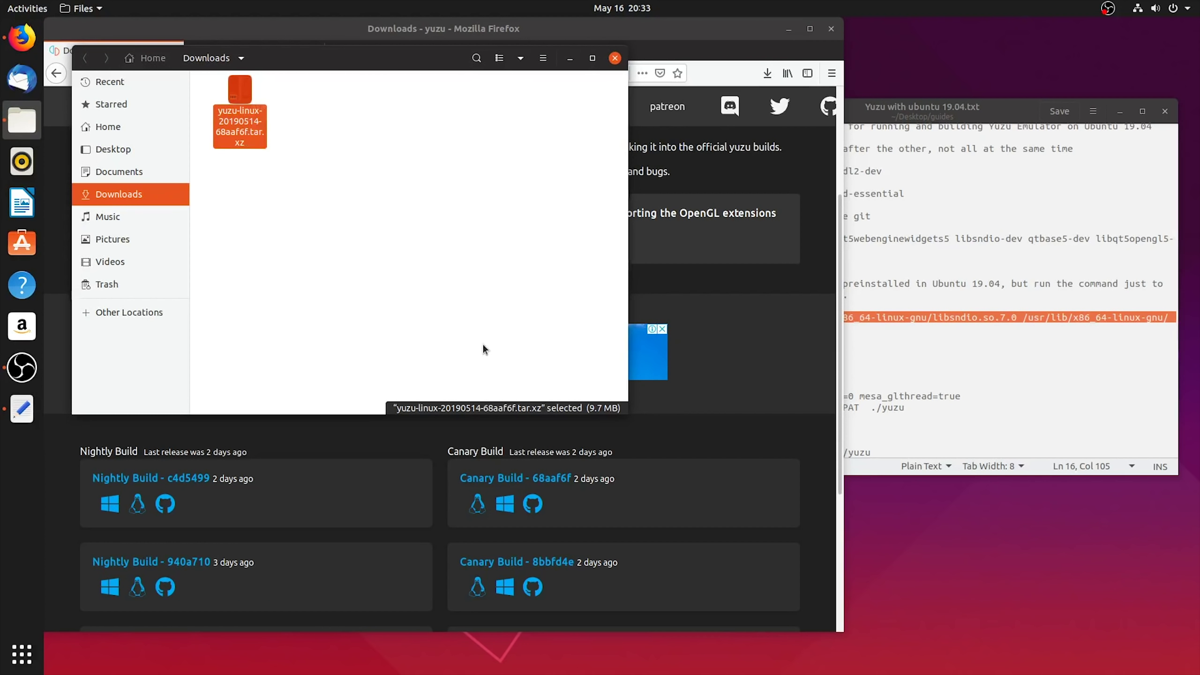
left_click(388, 305)
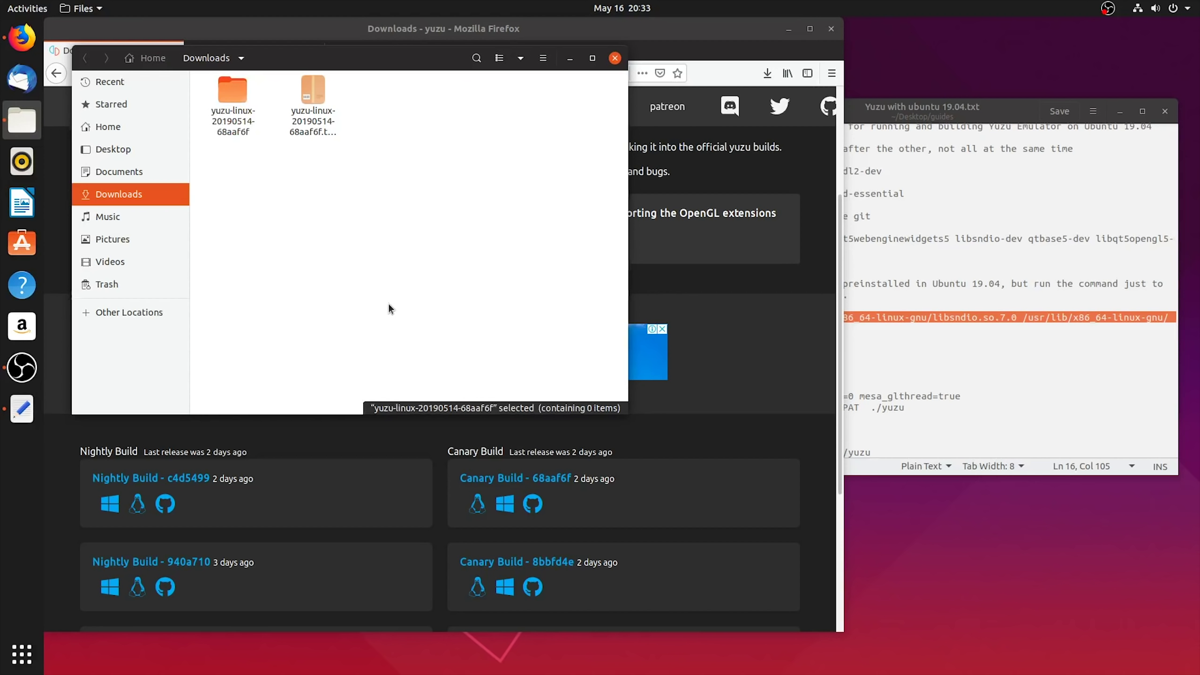
left_click(236, 101)
right_click(235, 105)
left_click(294, 193)
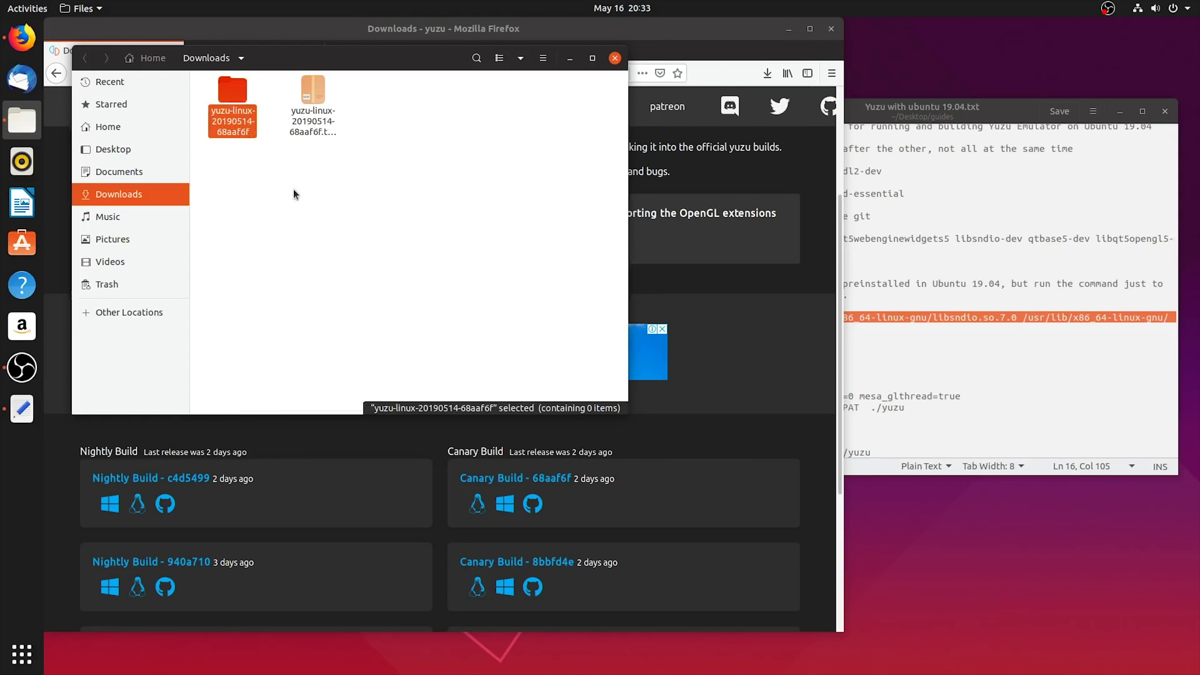
left_click(615, 57)
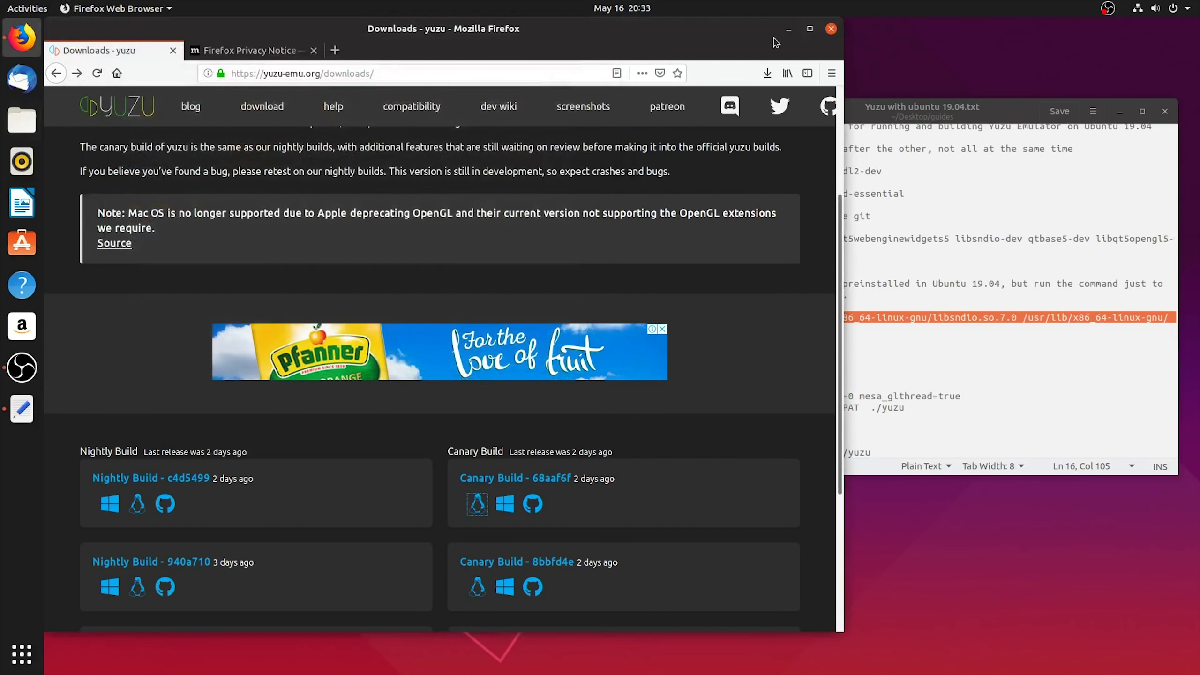
left_click(789, 29)
right_click(176, 111)
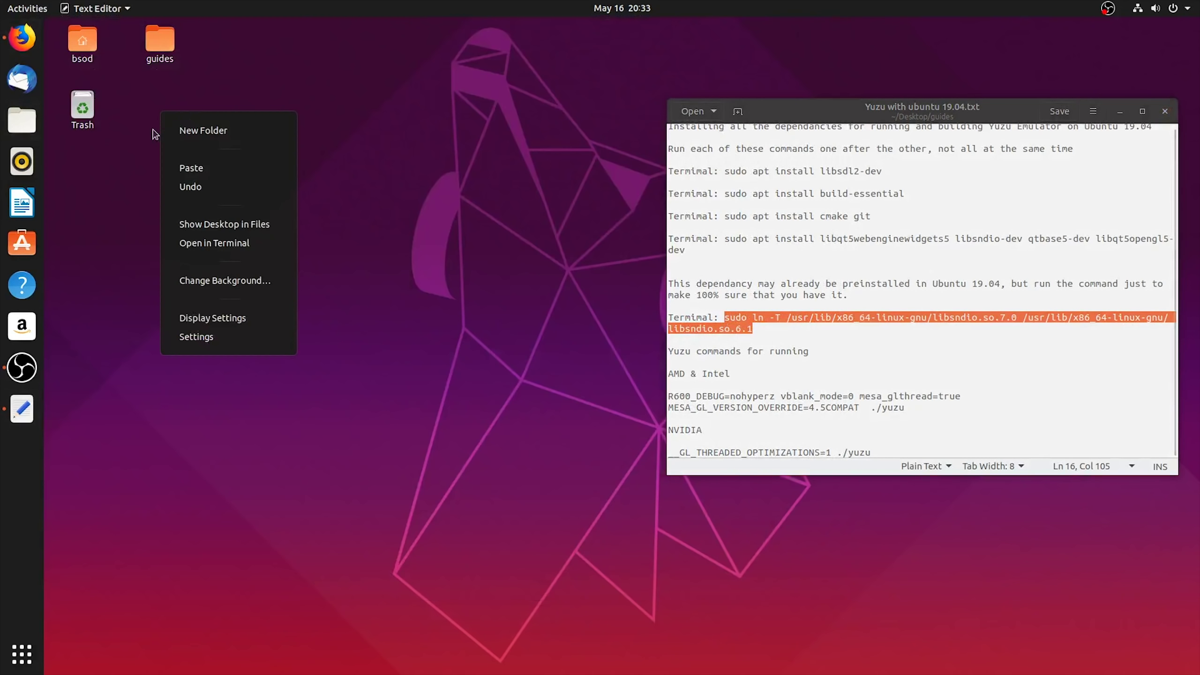
left_click(193, 168)
left_click(175, 115)
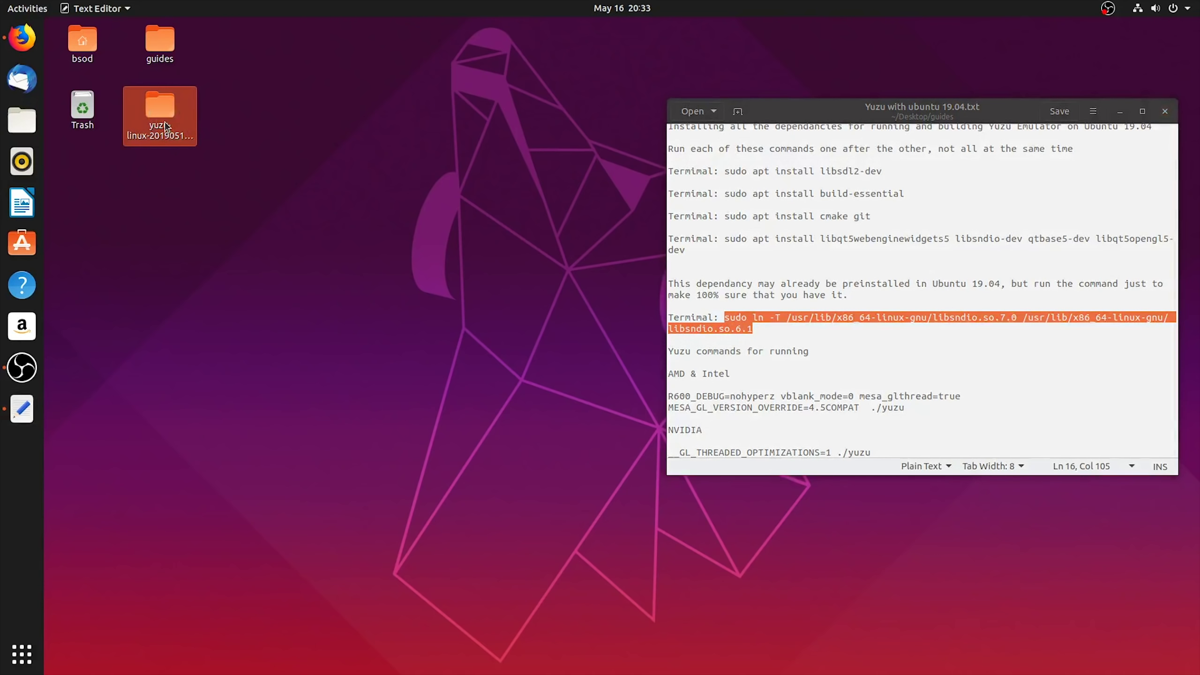
- Open the yuzu folder on the desktop, reposition its window and start a terminal in that folder
double_click(165, 127)
left_click_drag(387, 125, 408, 171)
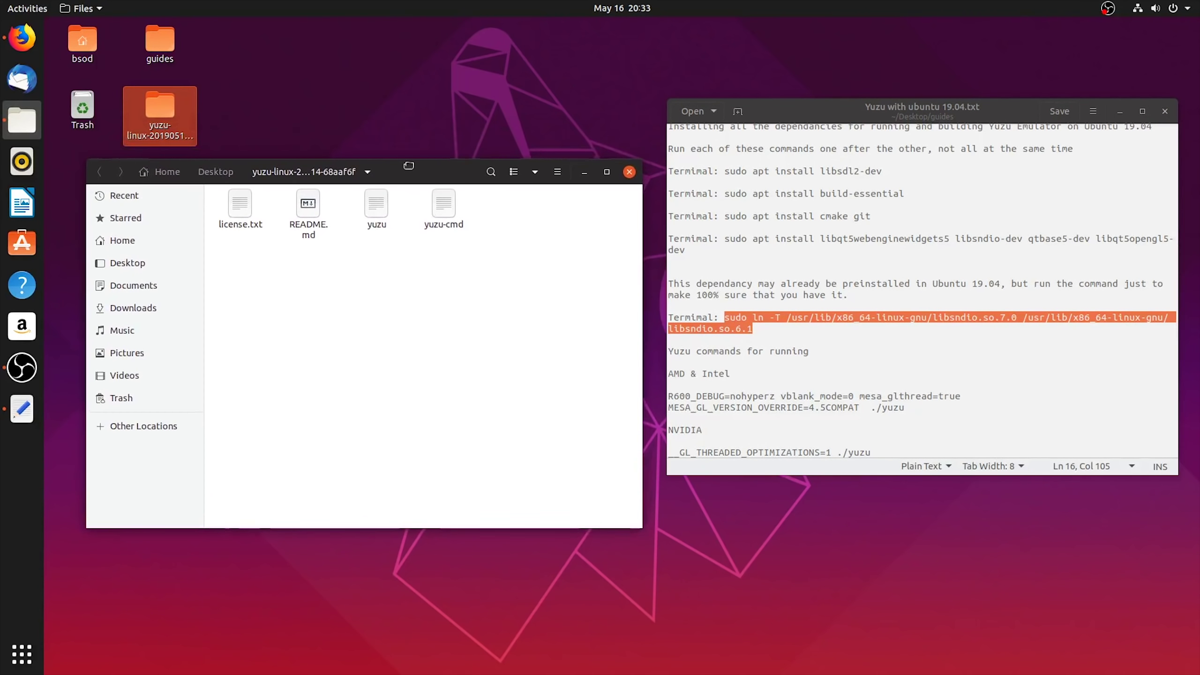
left_click(415, 398)
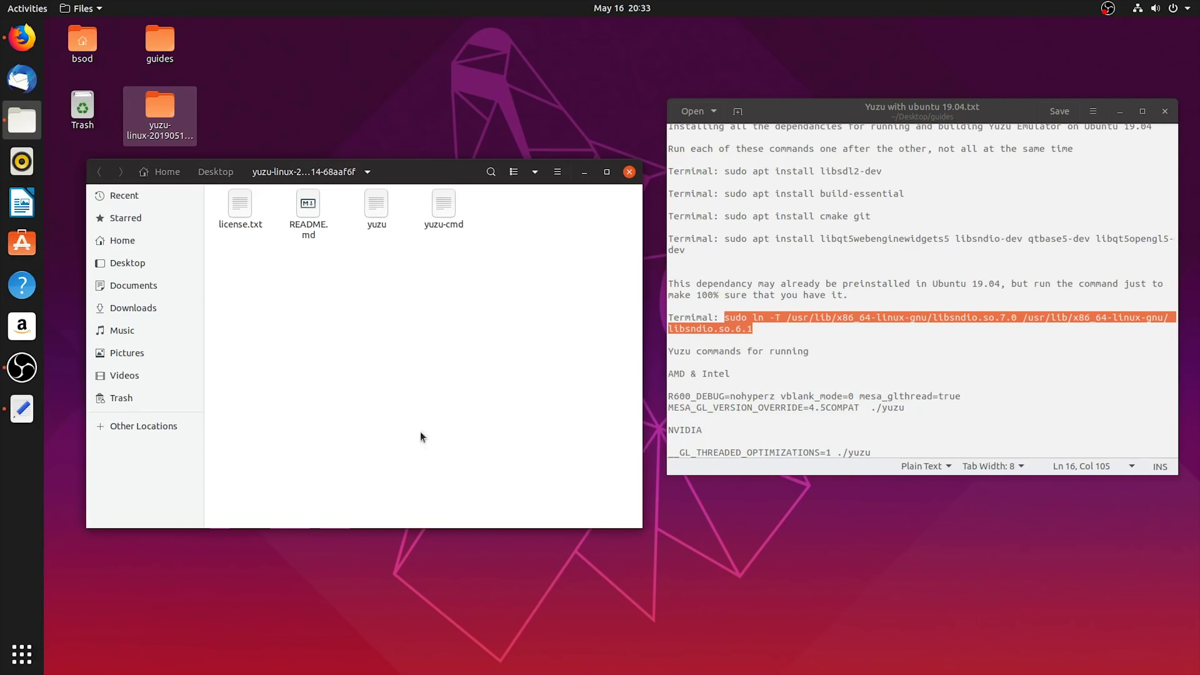
right_click(475, 334)
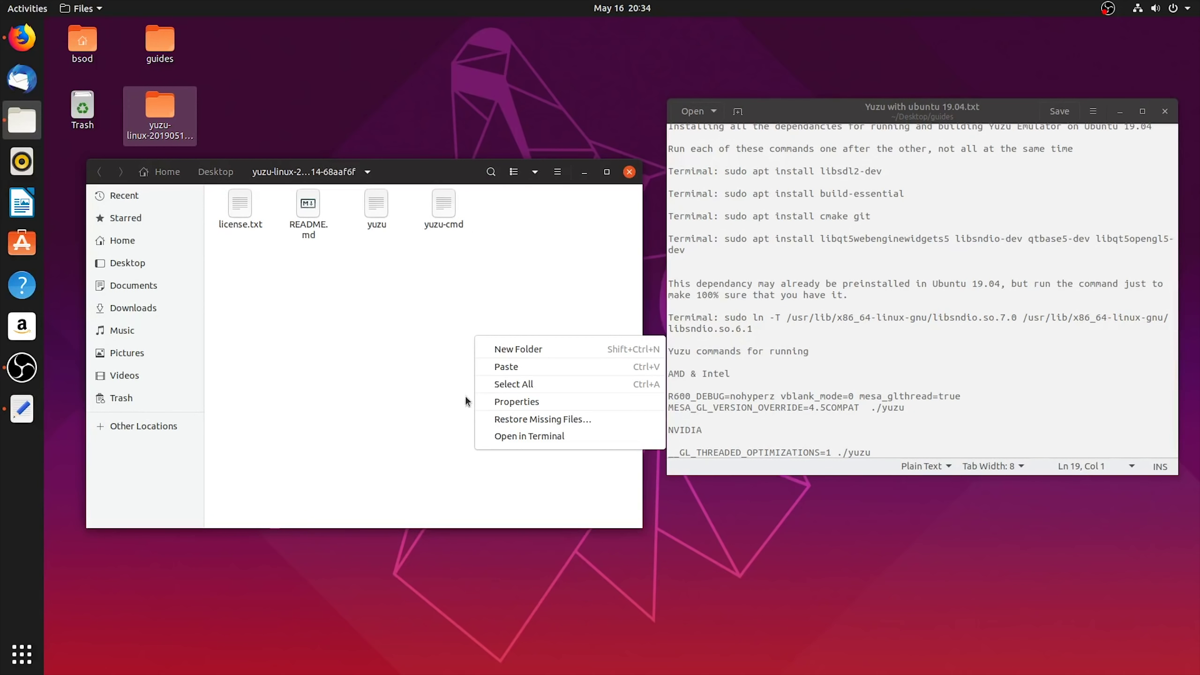
left_click(530, 437)
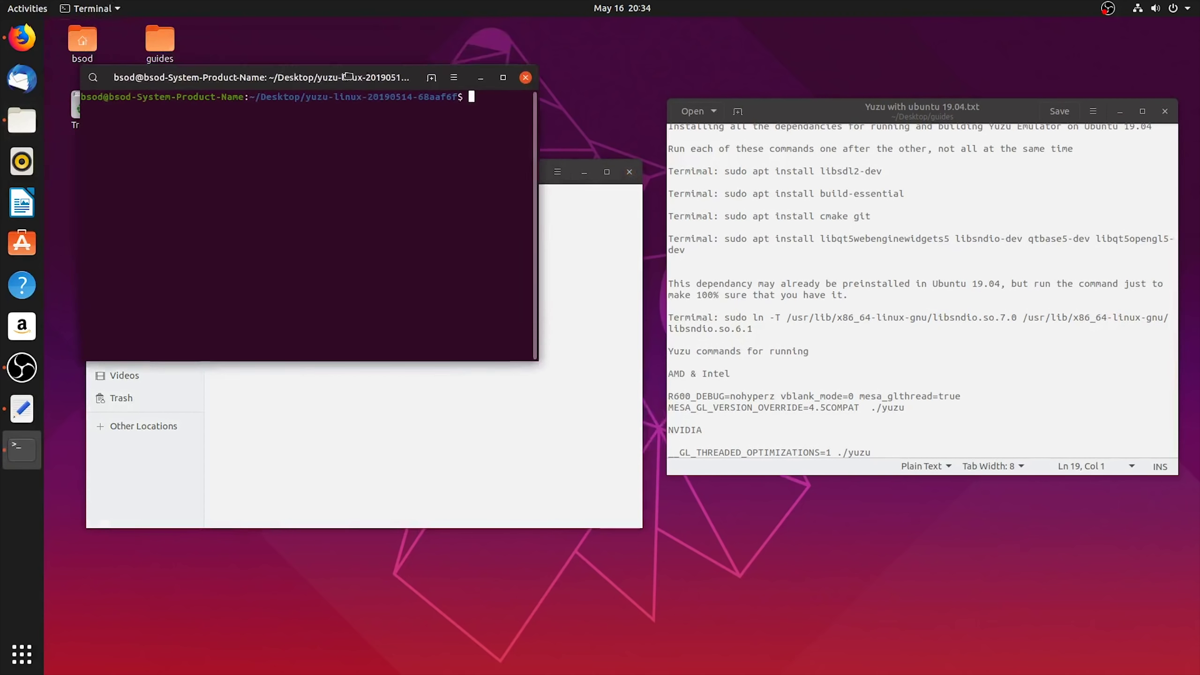
- Reposition the terminal, then copy the AMD & Intel launch command for ./yuzu from the guide and run it there
left_click_drag(412, 275, 417, 296)
left_click_drag(668, 394, 929, 409)
right_click(884, 409)
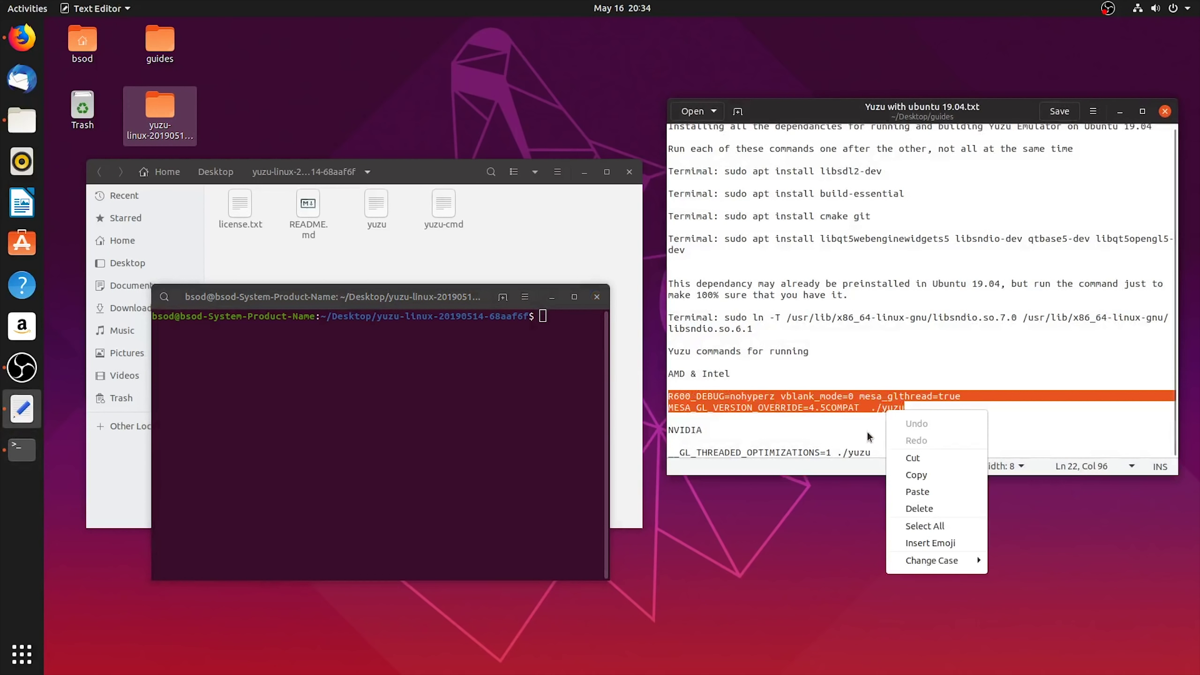
left_click(908, 473)
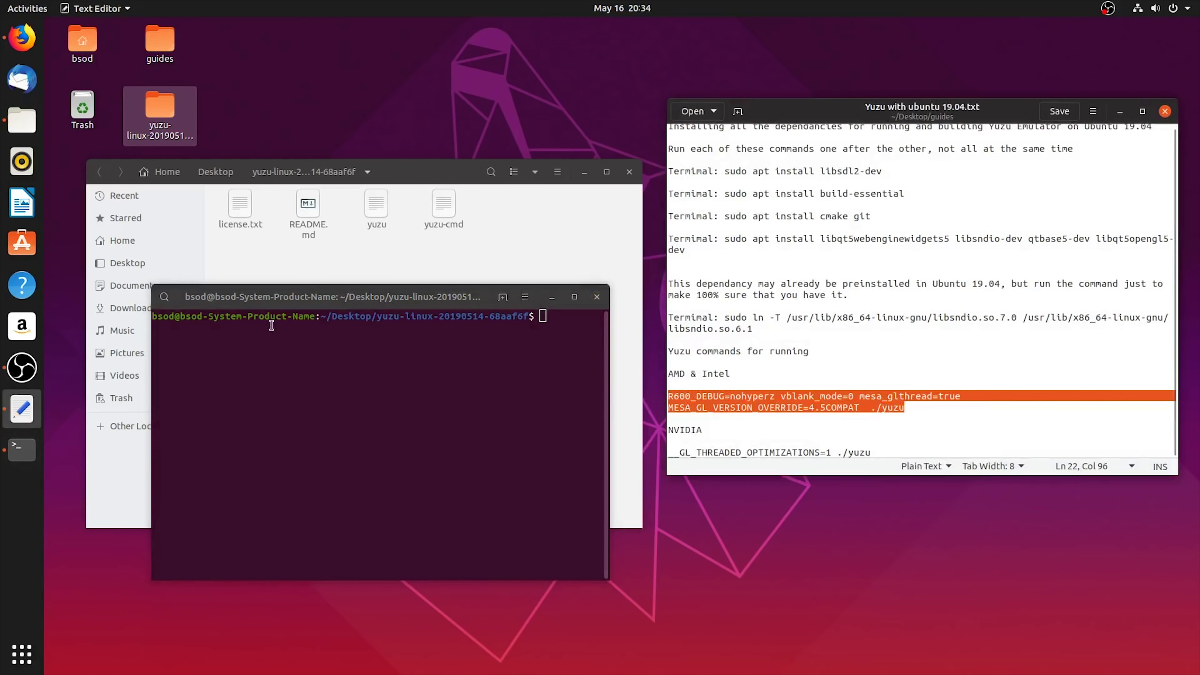
right_click(548, 322)
left_click(576, 368)
key("Return")
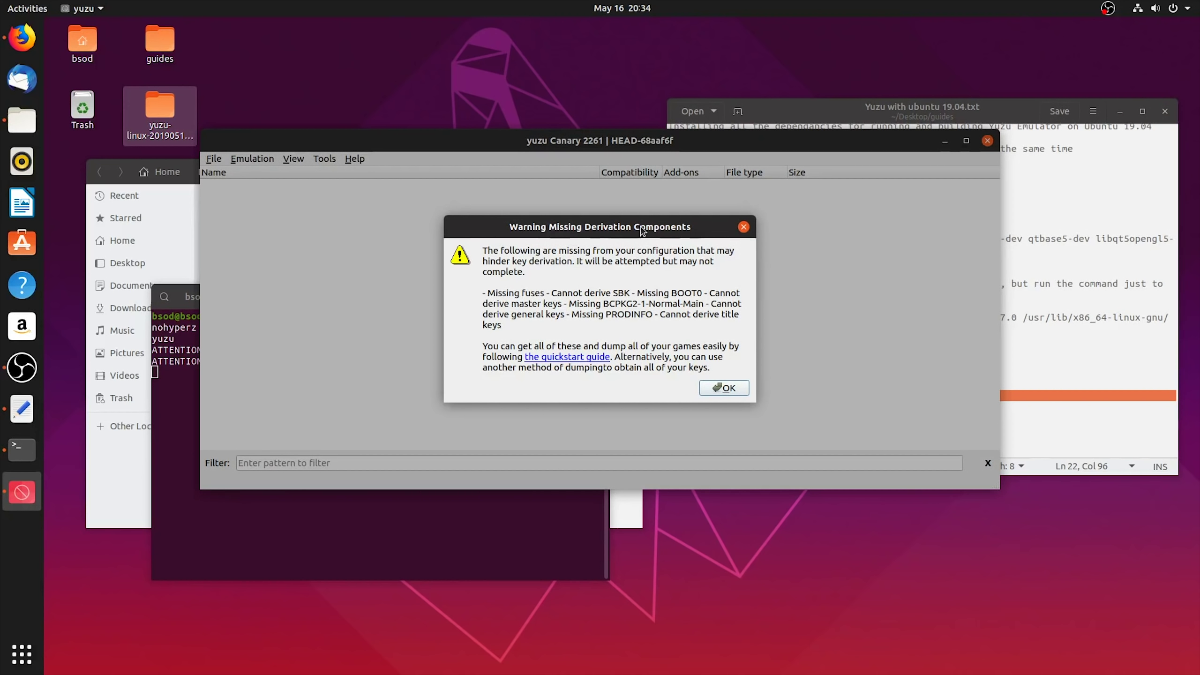
- Dismiss the missing derivation components warning, agree to share usage data, and open the yuzu folder from the emulator
left_click(738, 391)
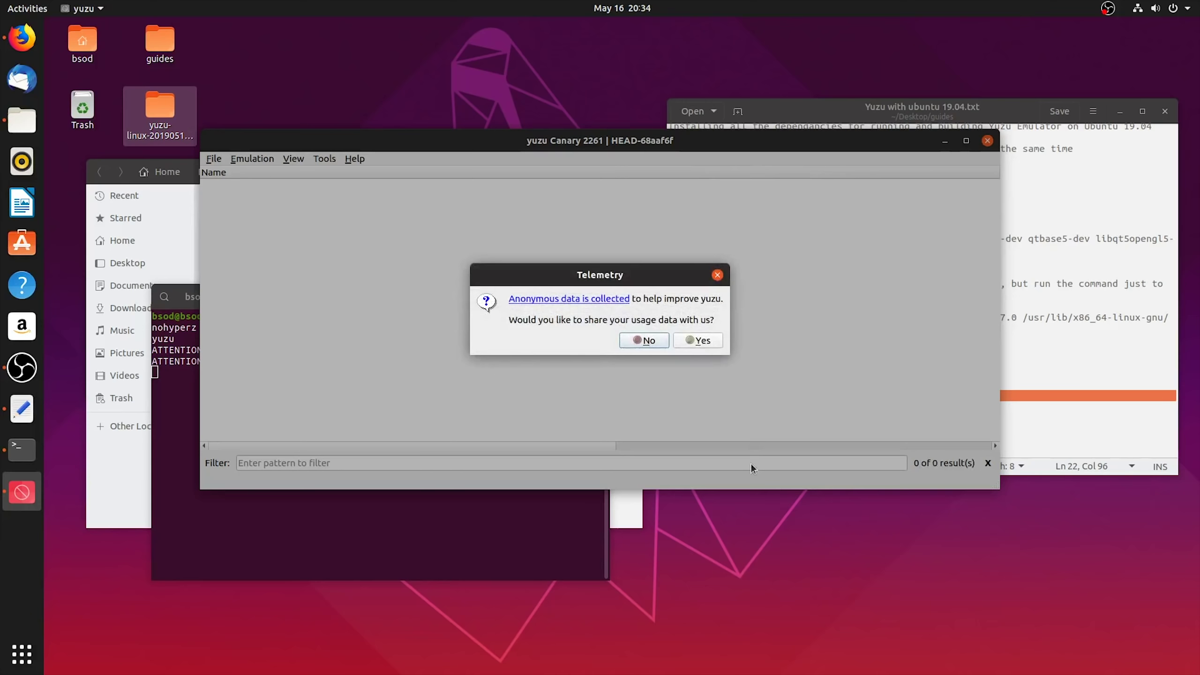
left_click(703, 341)
left_click(214, 160)
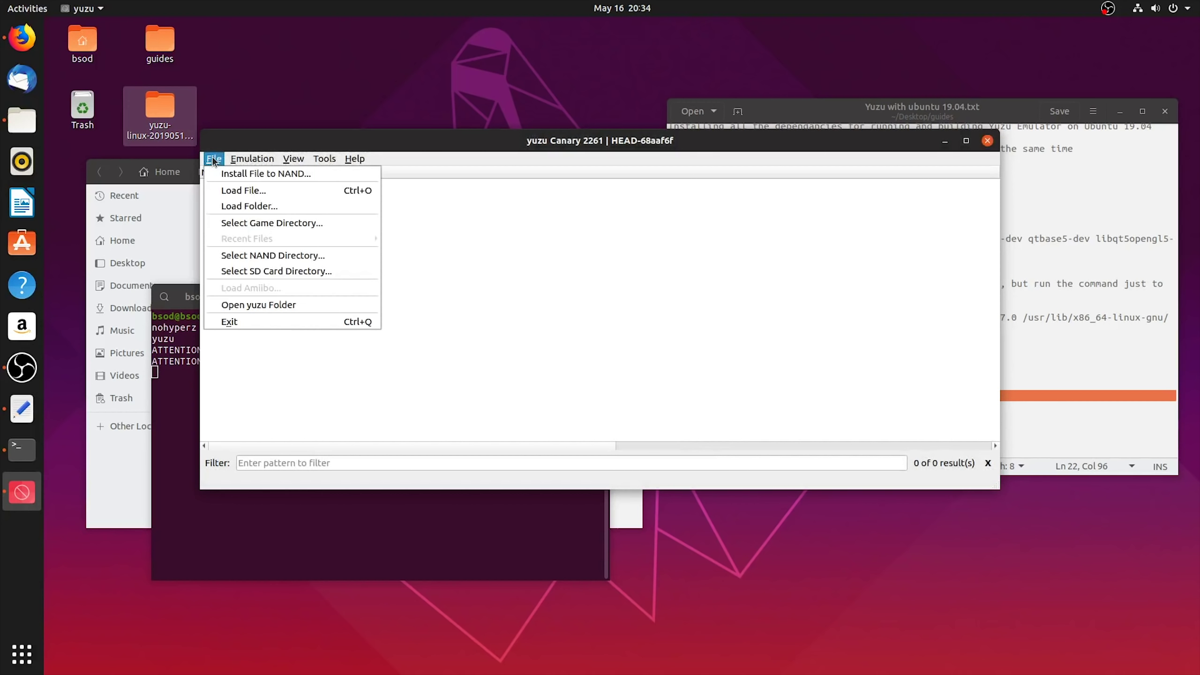
left_click(273, 306)
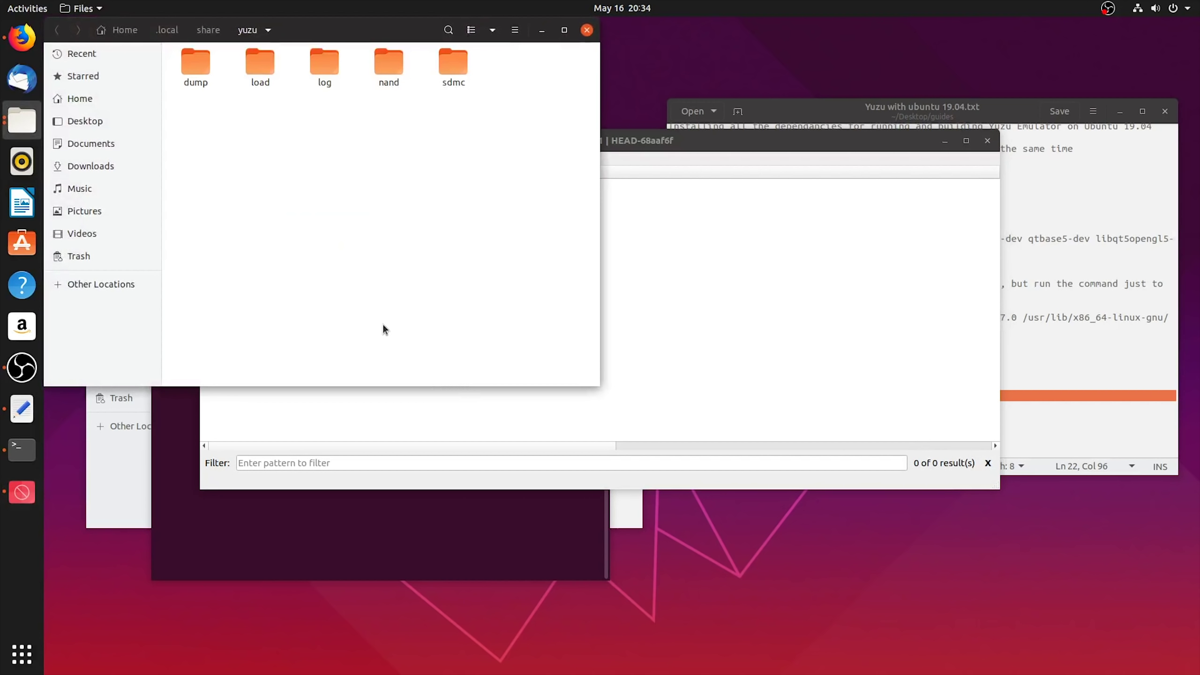
- Create a new folder named keys inside the yuzu data folder
right_click(508, 83)
left_click(562, 95)
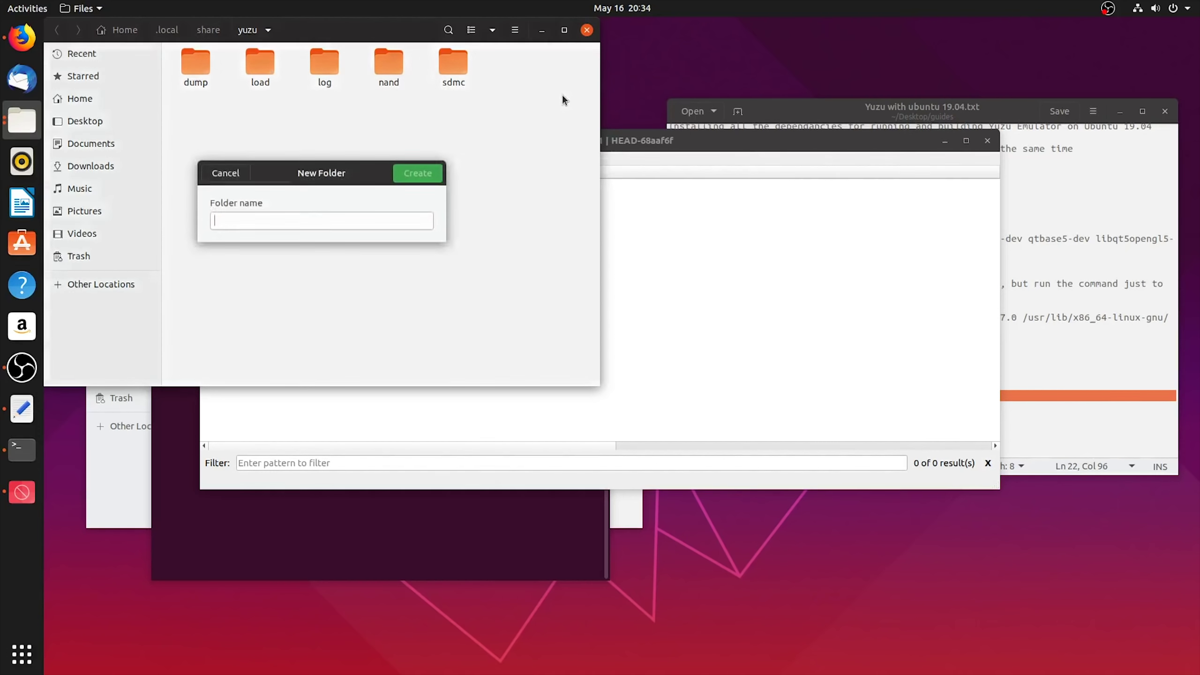
type("eys")
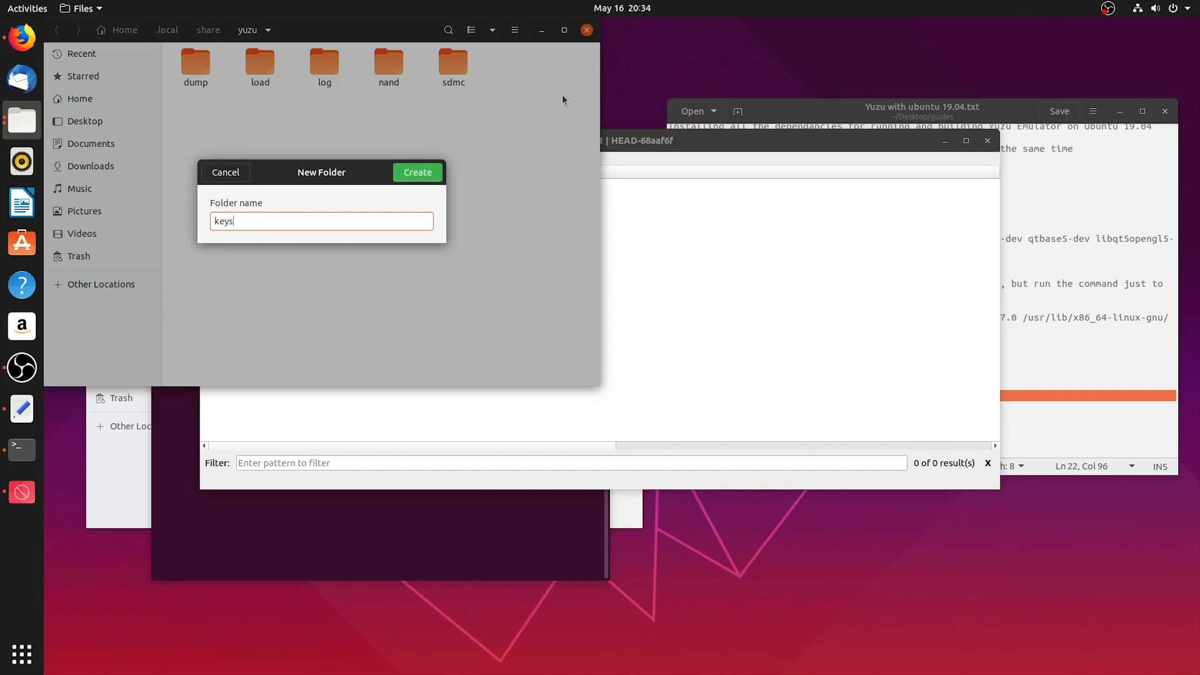
left_click(432, 175)
left_click(471, 311)
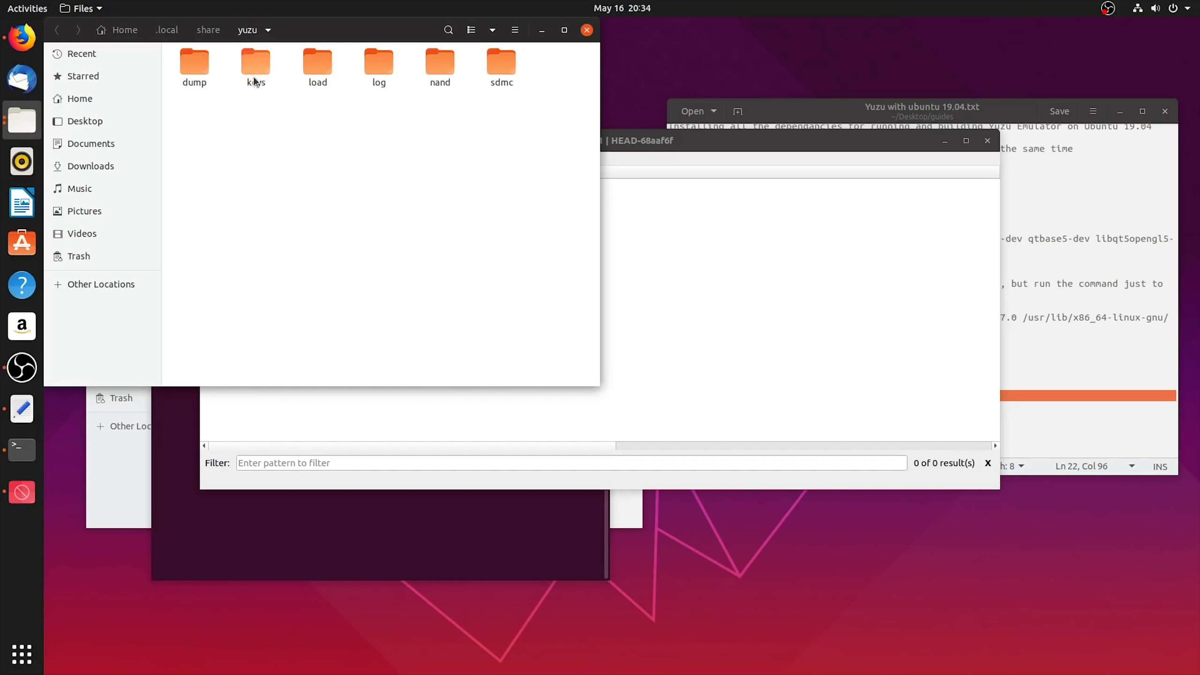
- Bring up a second file browser window and open the 255 GB Volume in it
left_click(21, 122)
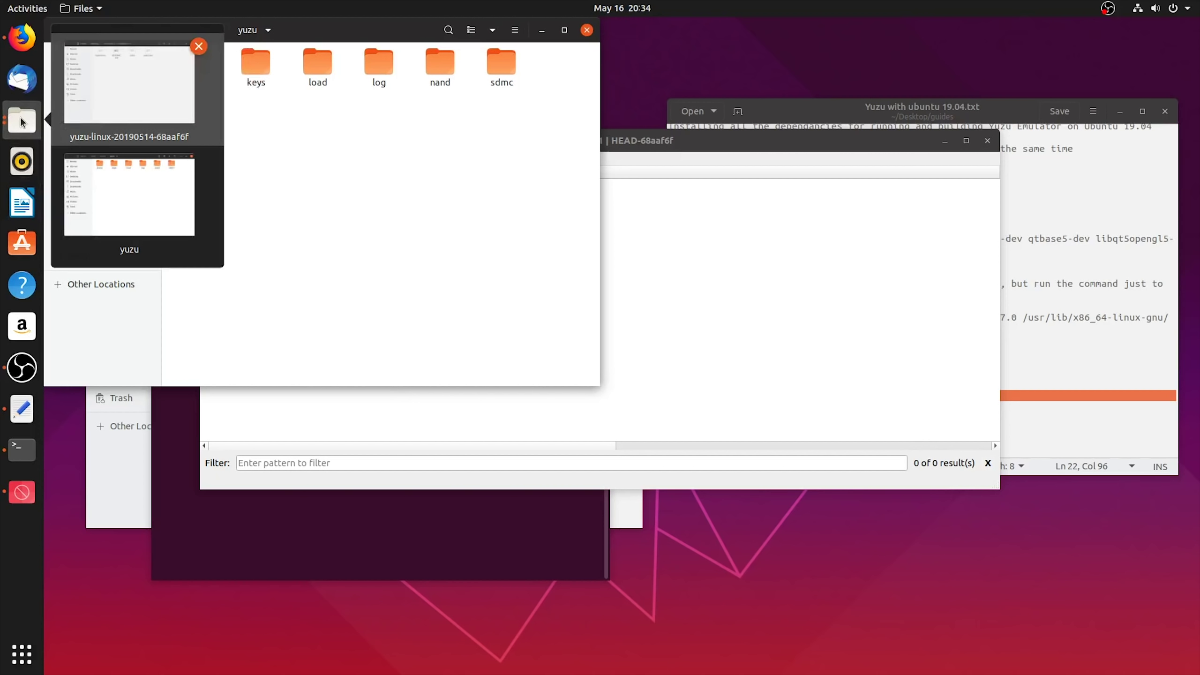
left_click(121, 101)
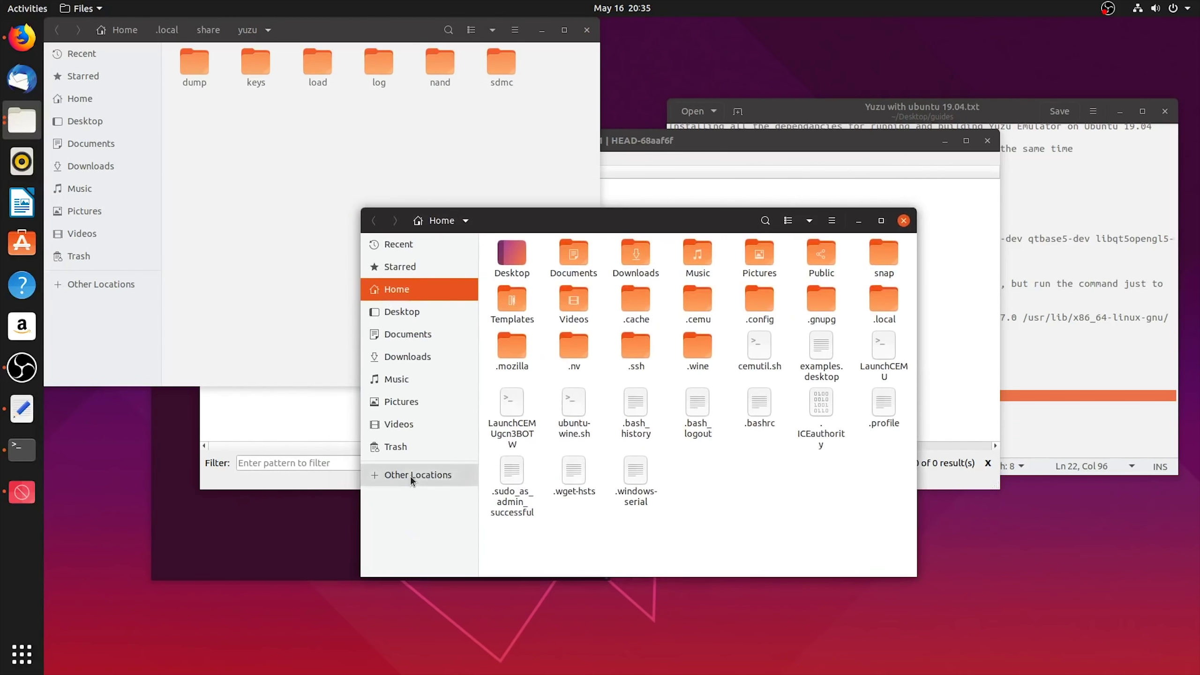
left_click(411, 475)
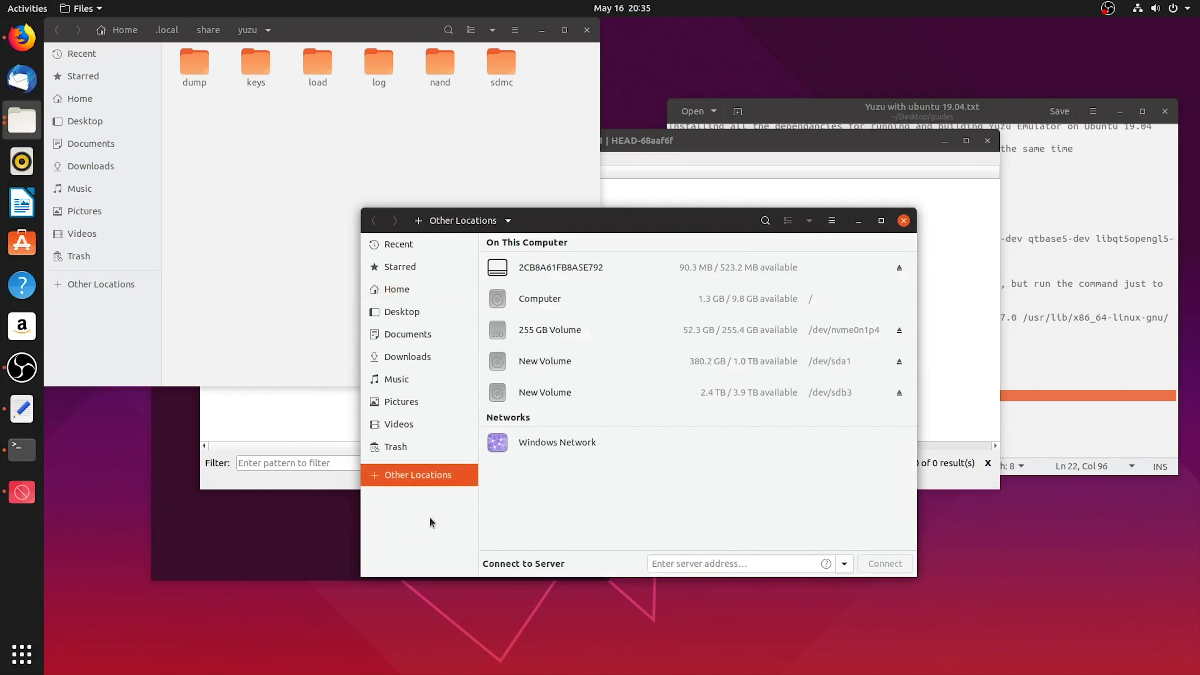
left_click(555, 330)
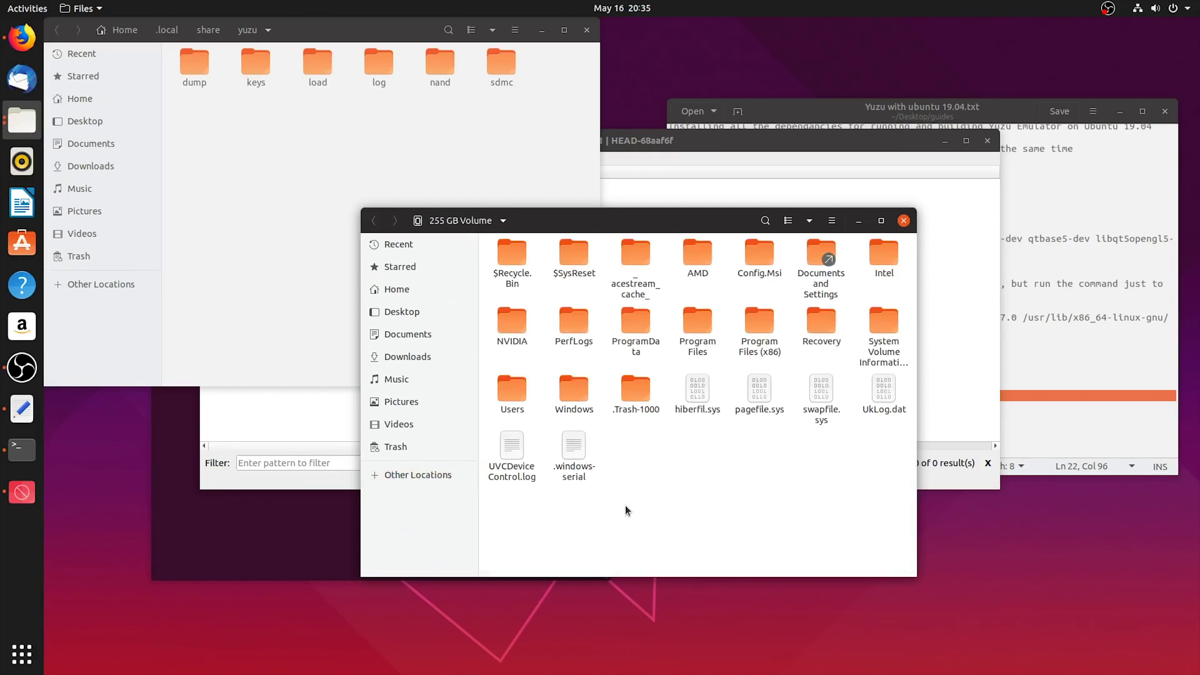
- On the 255 GB Volume, browse through Users into the Windows profile's AppData/Roaming/yuzu/keys folder
double_click(511, 390)
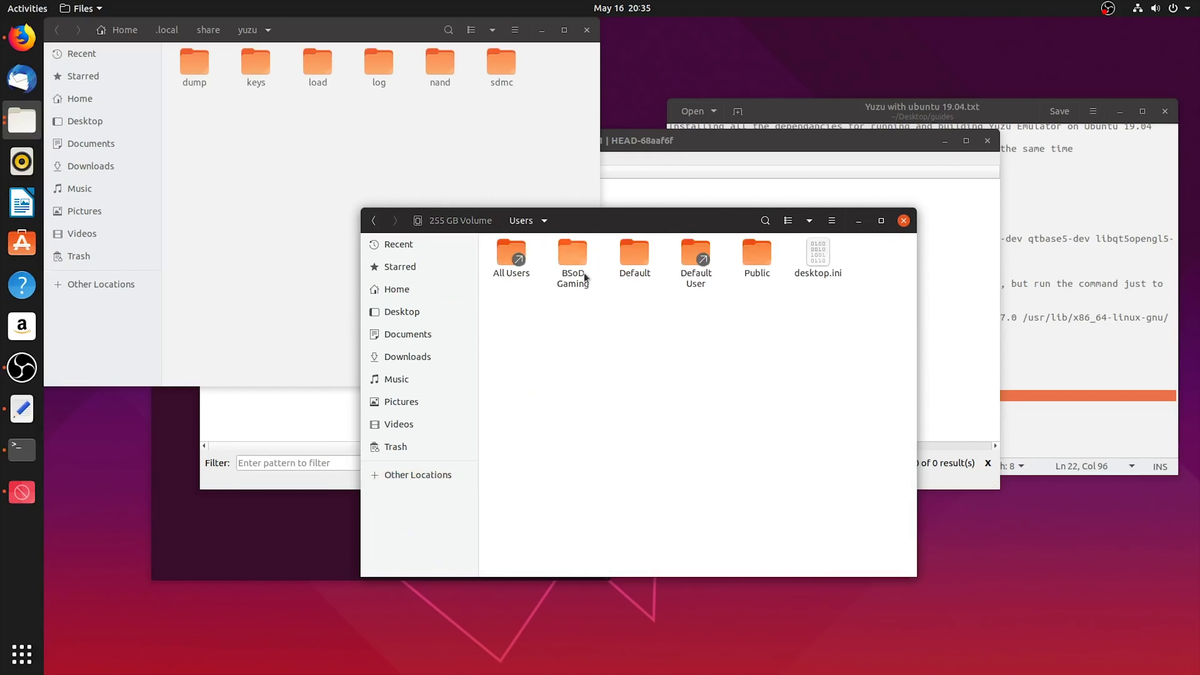
double_click(572, 264)
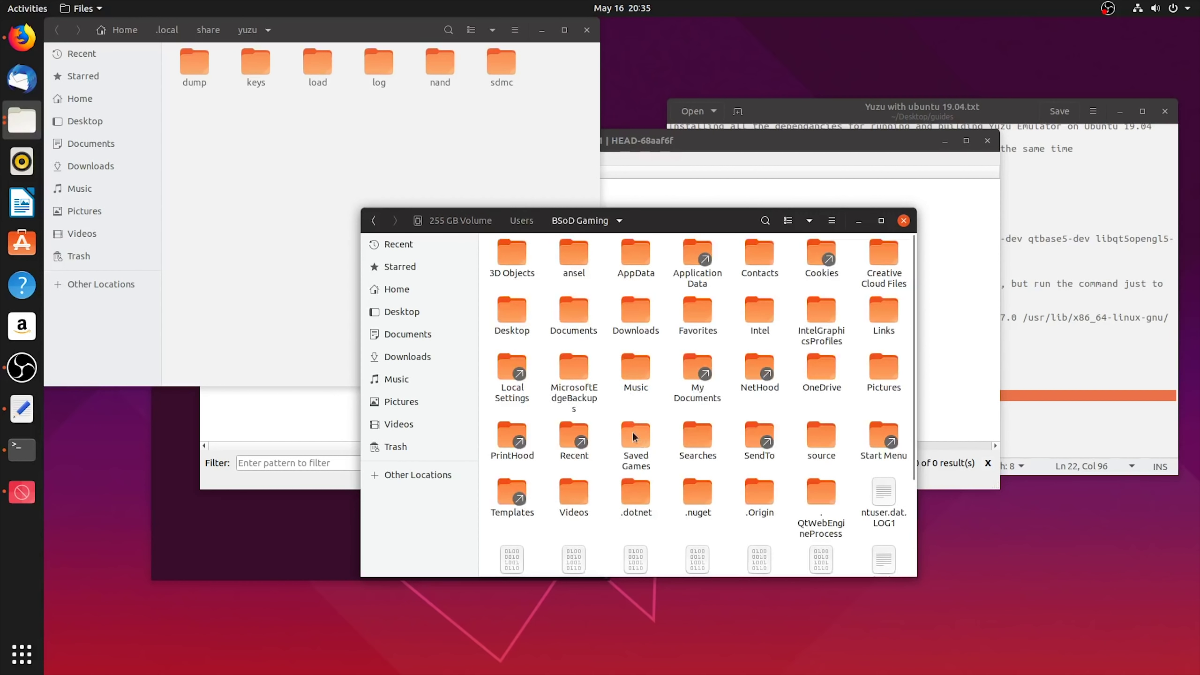
double_click(635, 260)
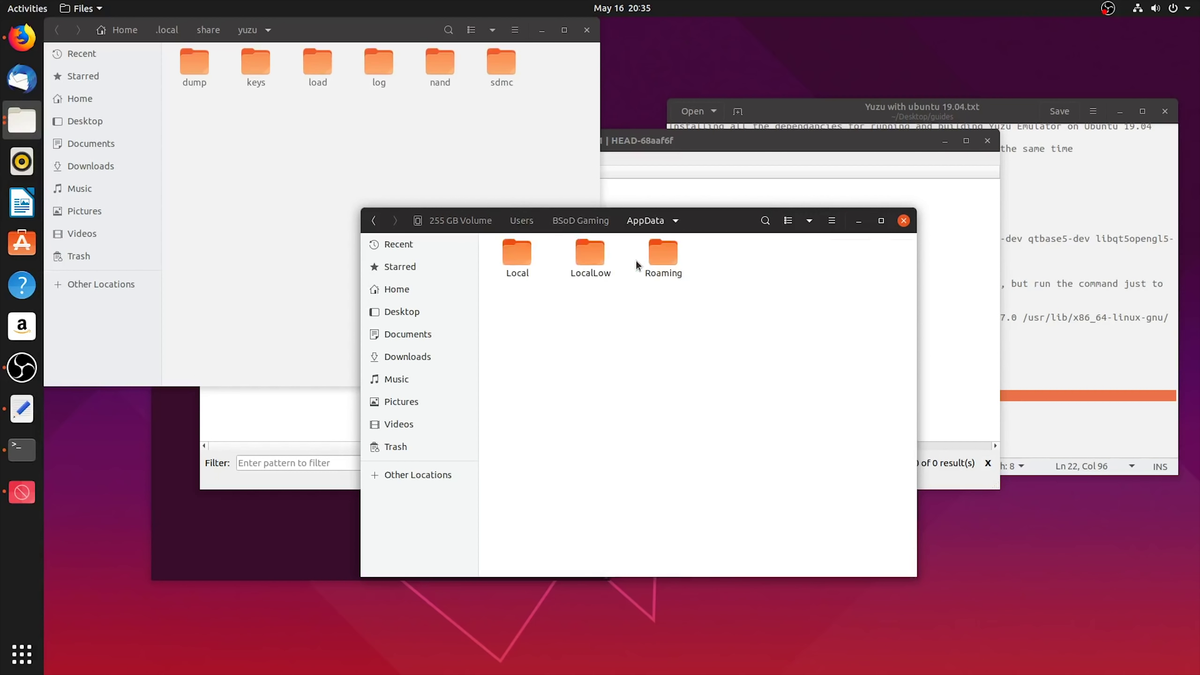
double_click(670, 263)
scroll(690, 523, "down", 2)
double_click(884, 470)
double_click(574, 258)
- Copy prod.keys from the Windows keys folder into the new keys folder under .local/share/yuzu
left_click(532, 264)
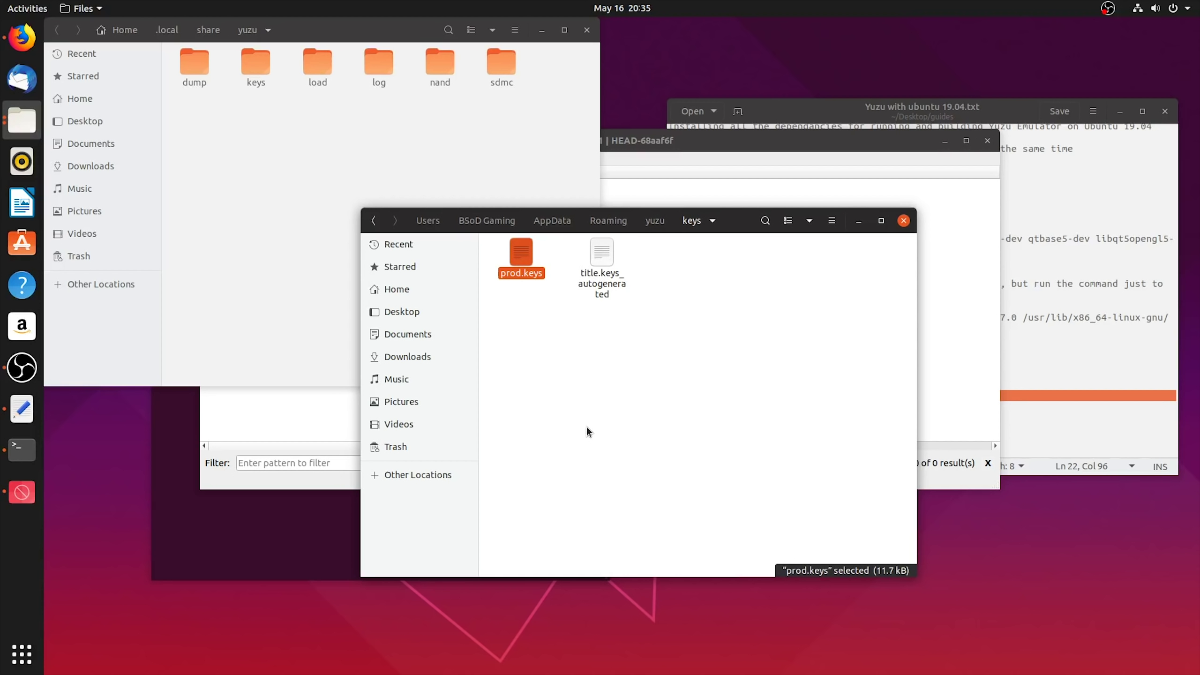
right_click(512, 256)
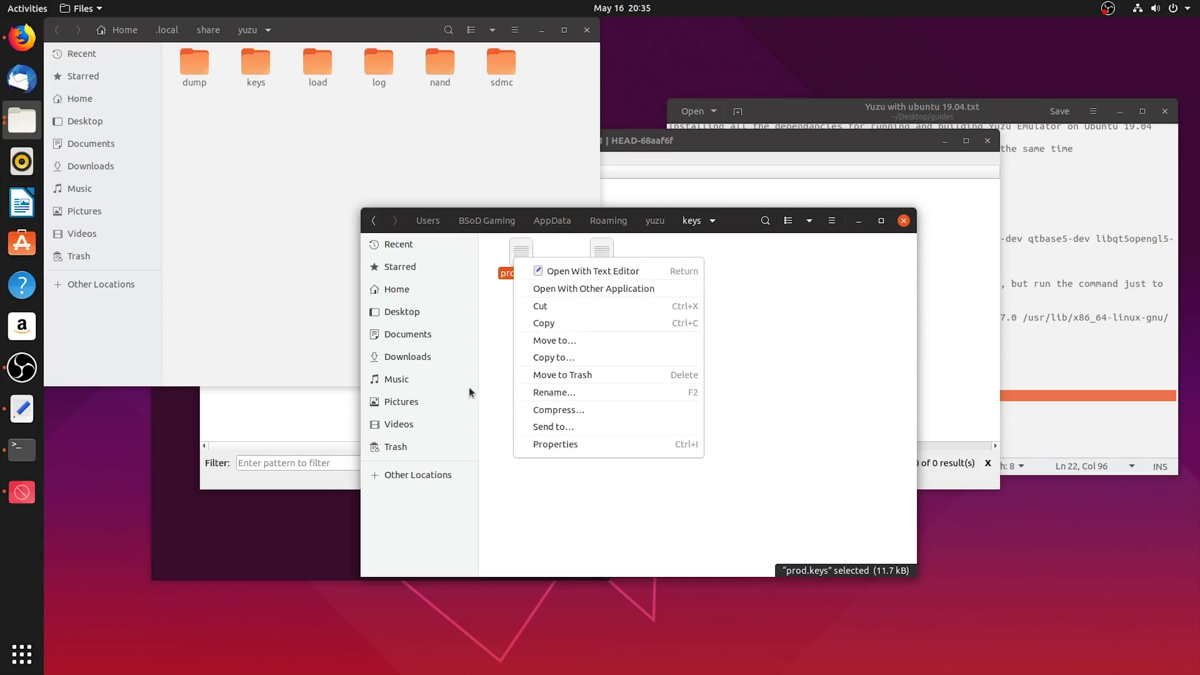
left_click(558, 323)
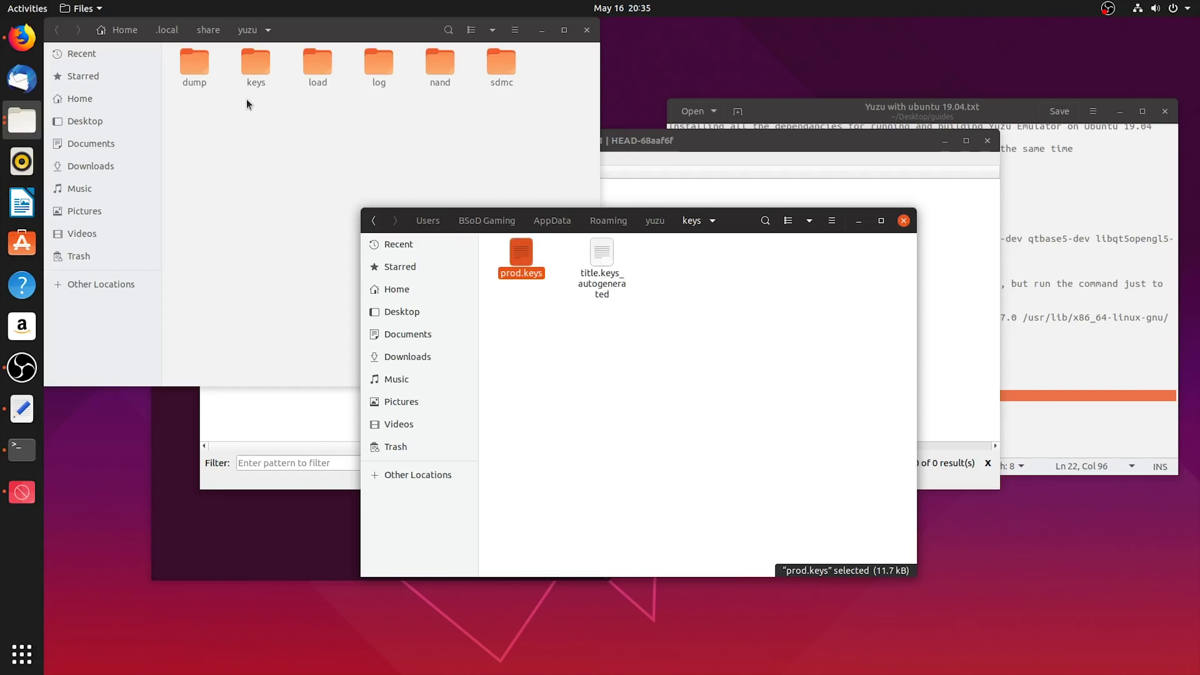
double_click(258, 65)
right_click(298, 163)
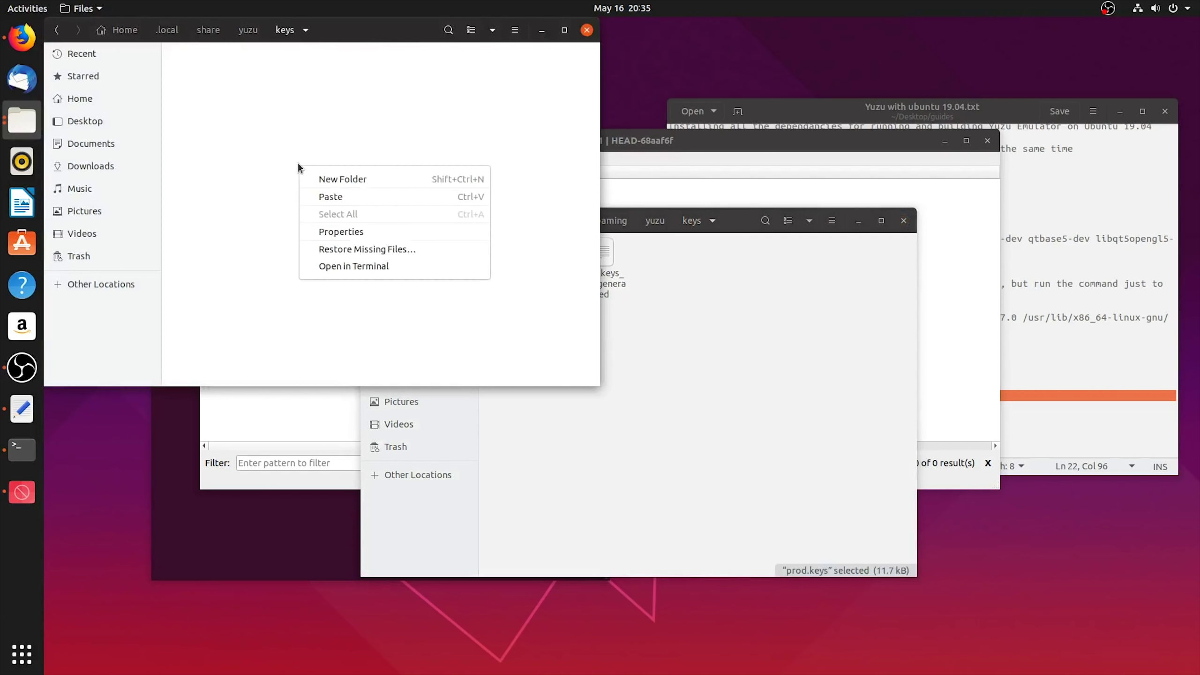
left_click(364, 198)
left_click(322, 256)
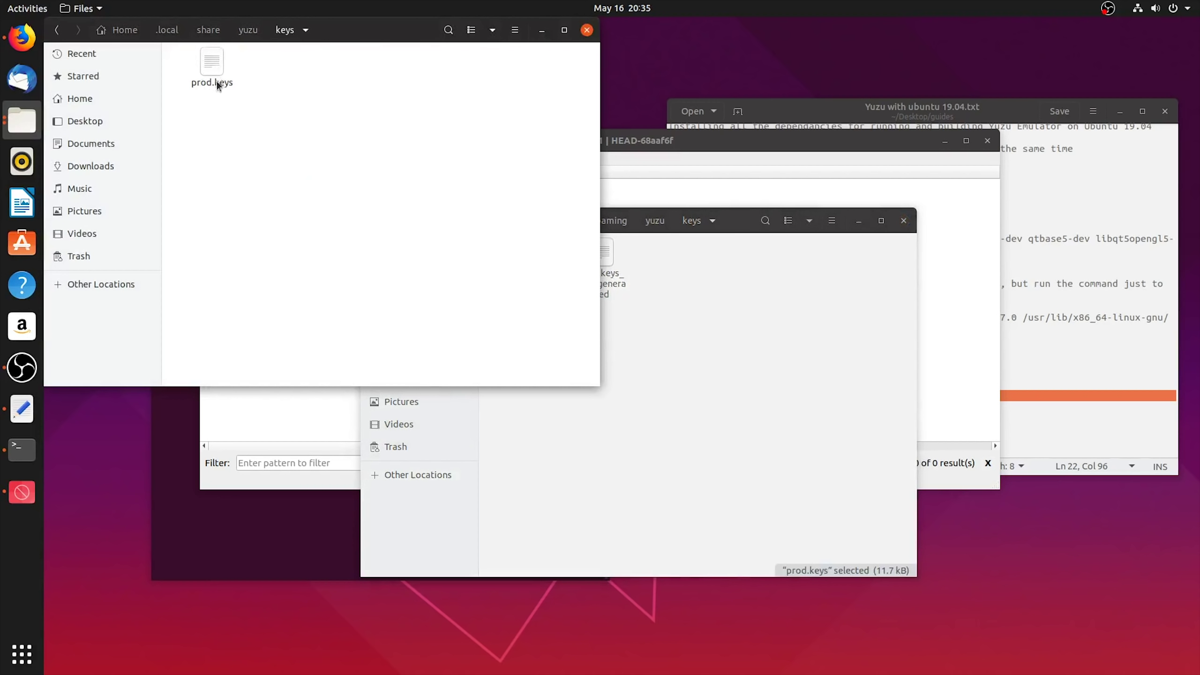
- Leave the source keys folder for its parent and close the file windows, Yuzu and its terminal
left_click(686, 490)
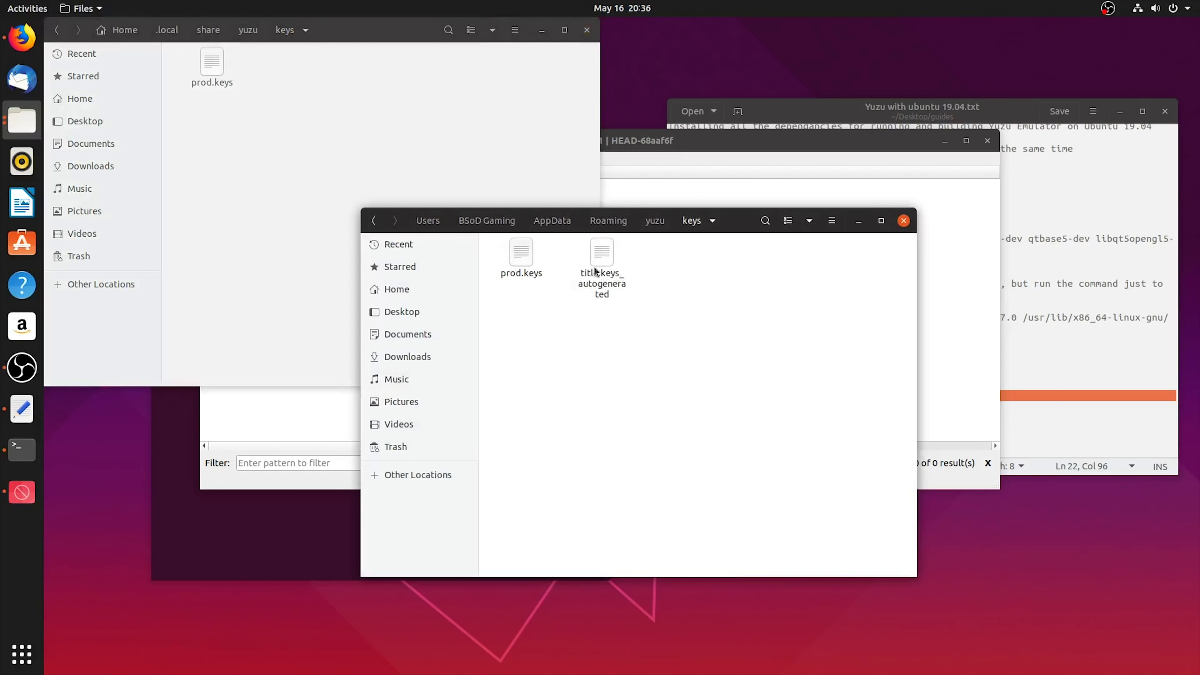
left_click(231, 98)
left_click(739, 401)
left_click(373, 220)
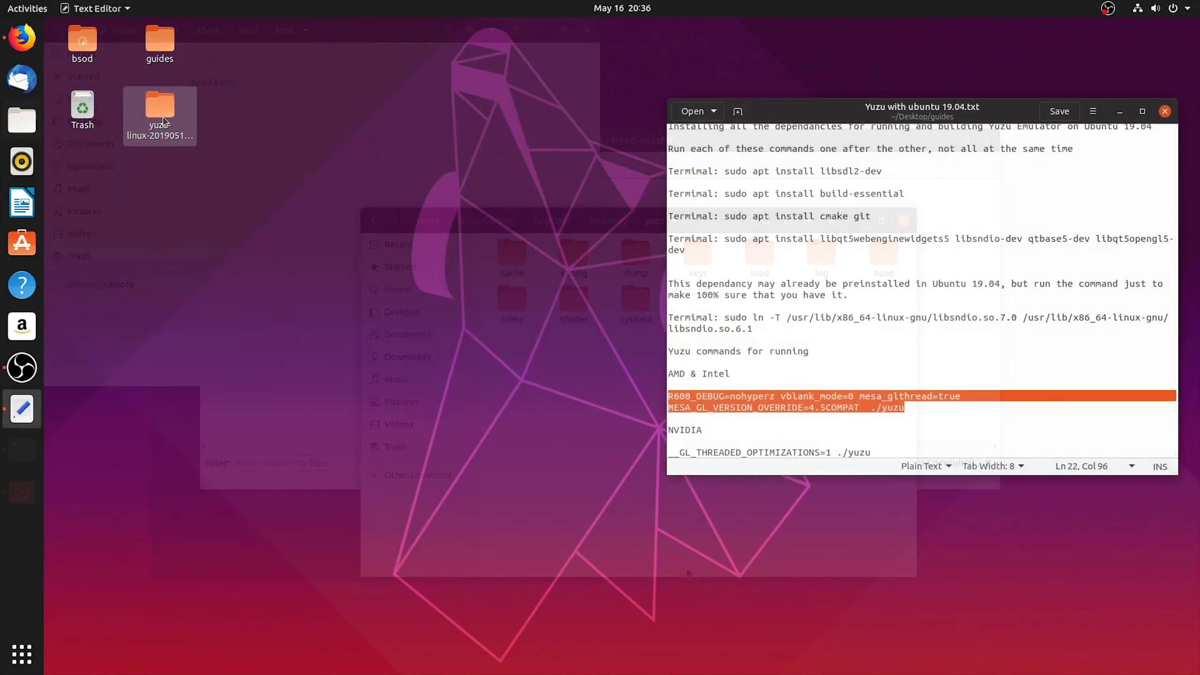
- Open the yuzu-linux folder on the desktop and start a new terminal in it
double_click(163, 121)
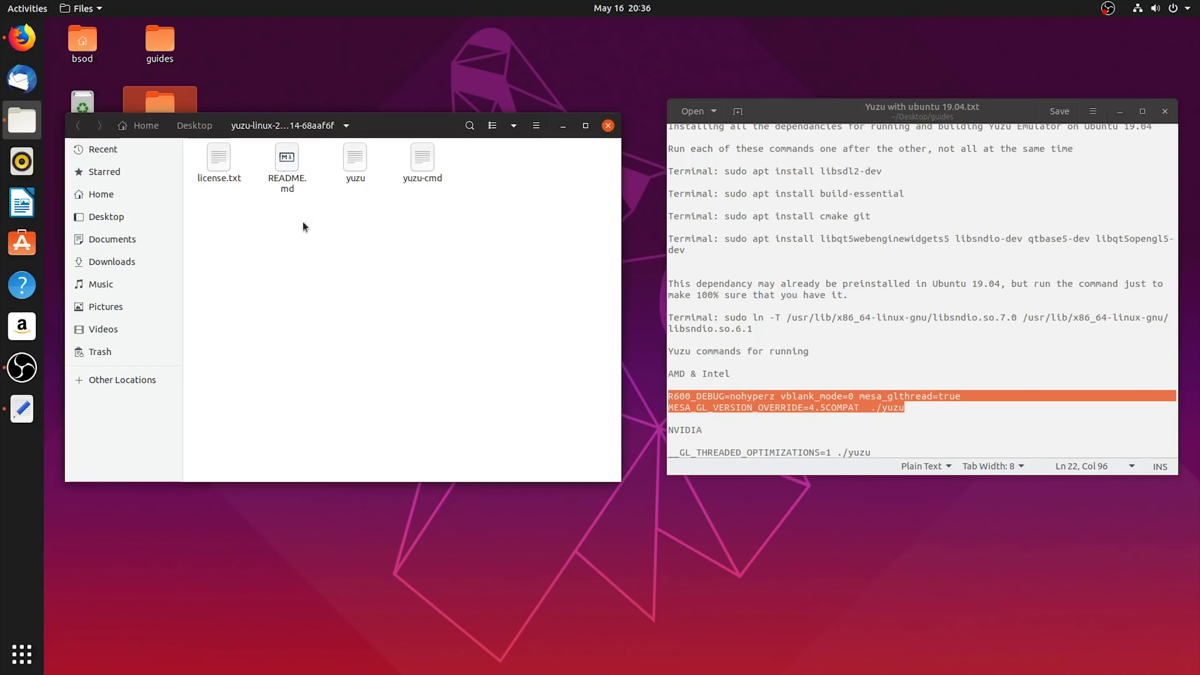
right_click(324, 289)
left_click(401, 392)
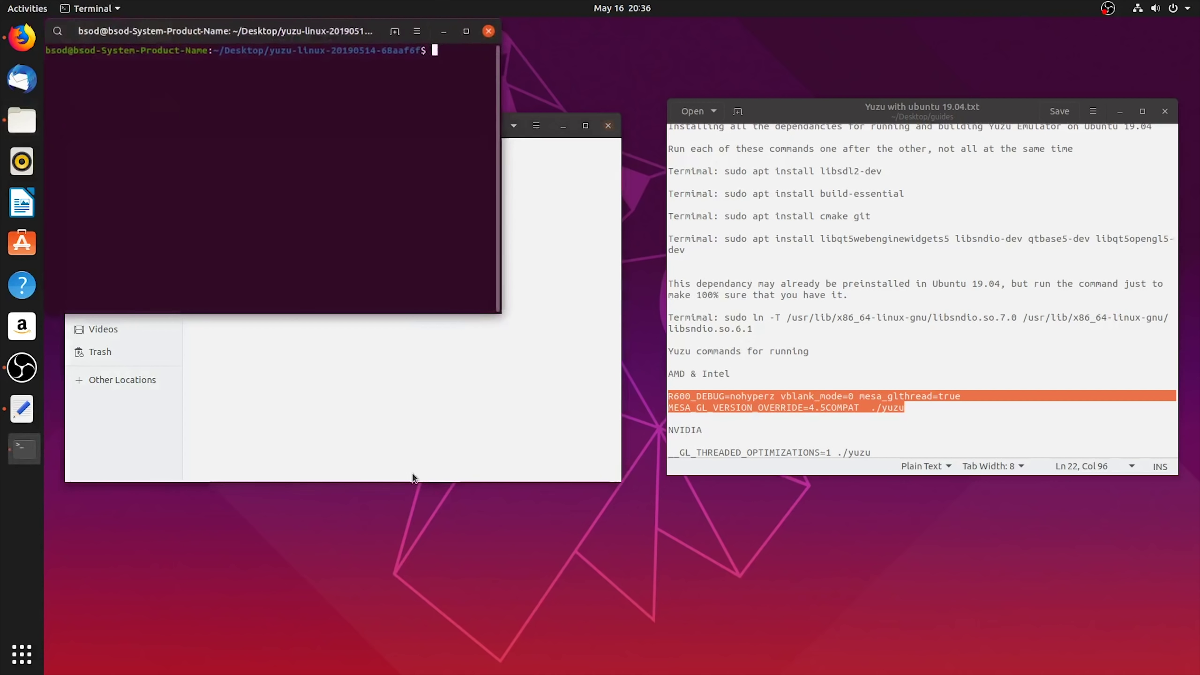
- Relaunch Yuzu by copying the highlighted AMD & Intel command from the guide and running it in the new terminal
right_click(731, 401)
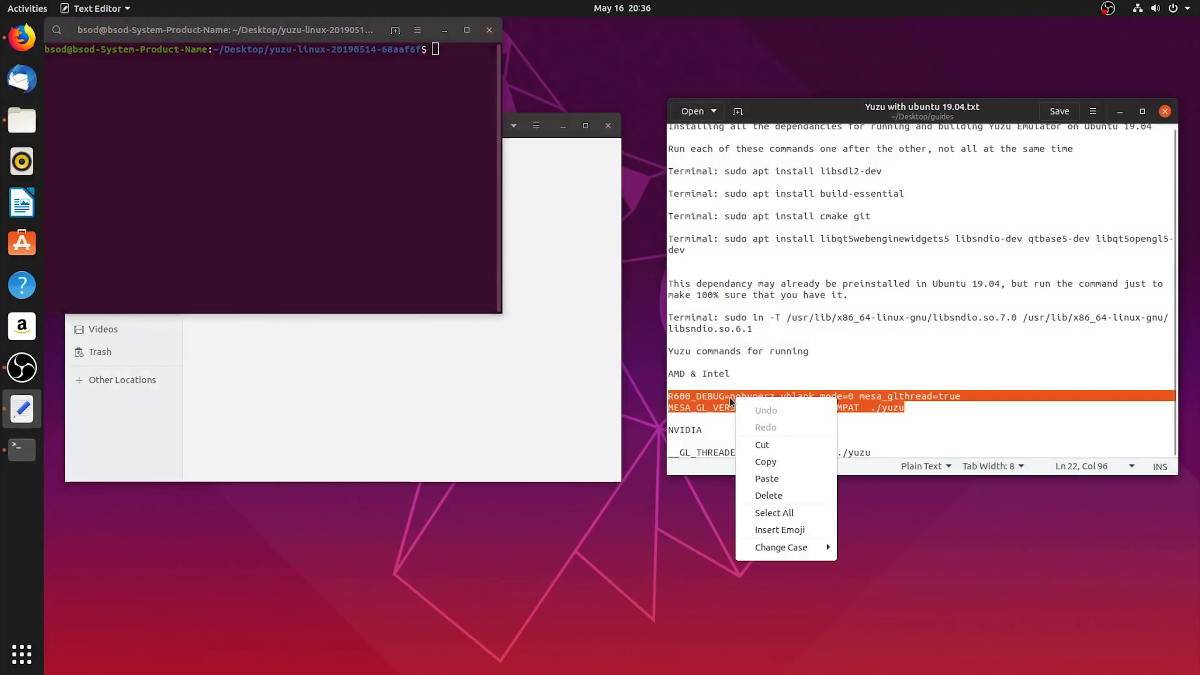
left_click(775, 461)
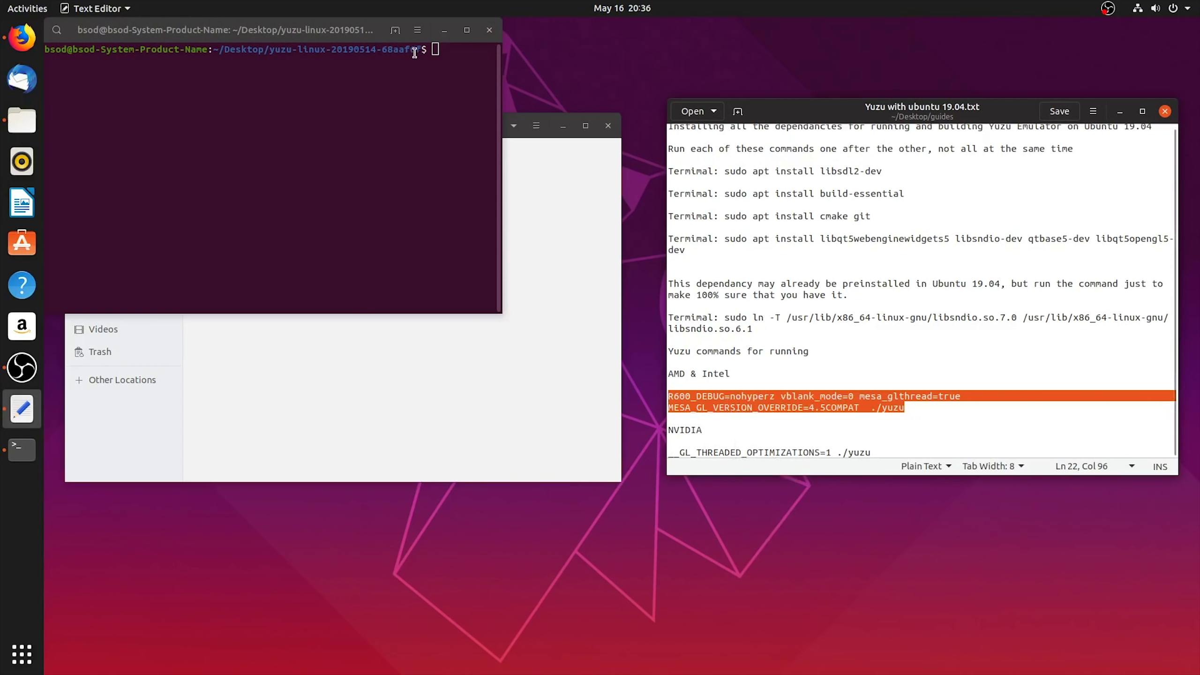
right_click(435, 50)
left_click(469, 98)
key("Return")
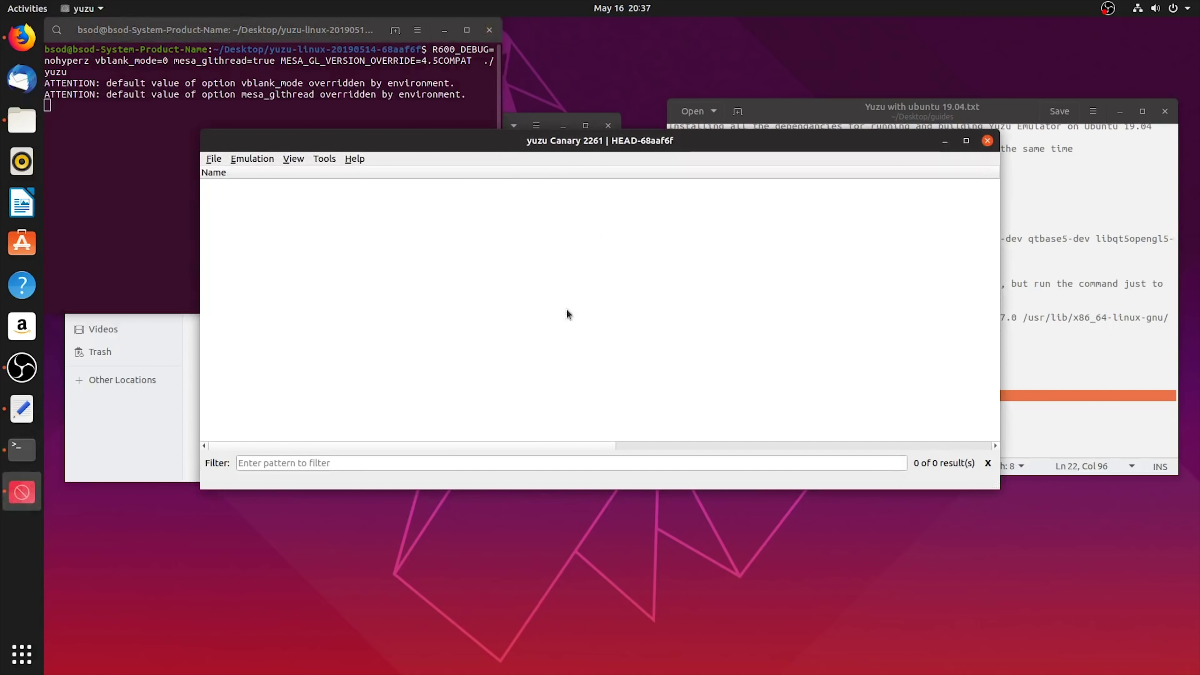
- Make the Yuzu window taller and set the game directory to SWITCH Stuff/Switch Games on the 3.9 TB New Volume
left_click_drag(577, 490, 578, 603)
left_click(213, 160)
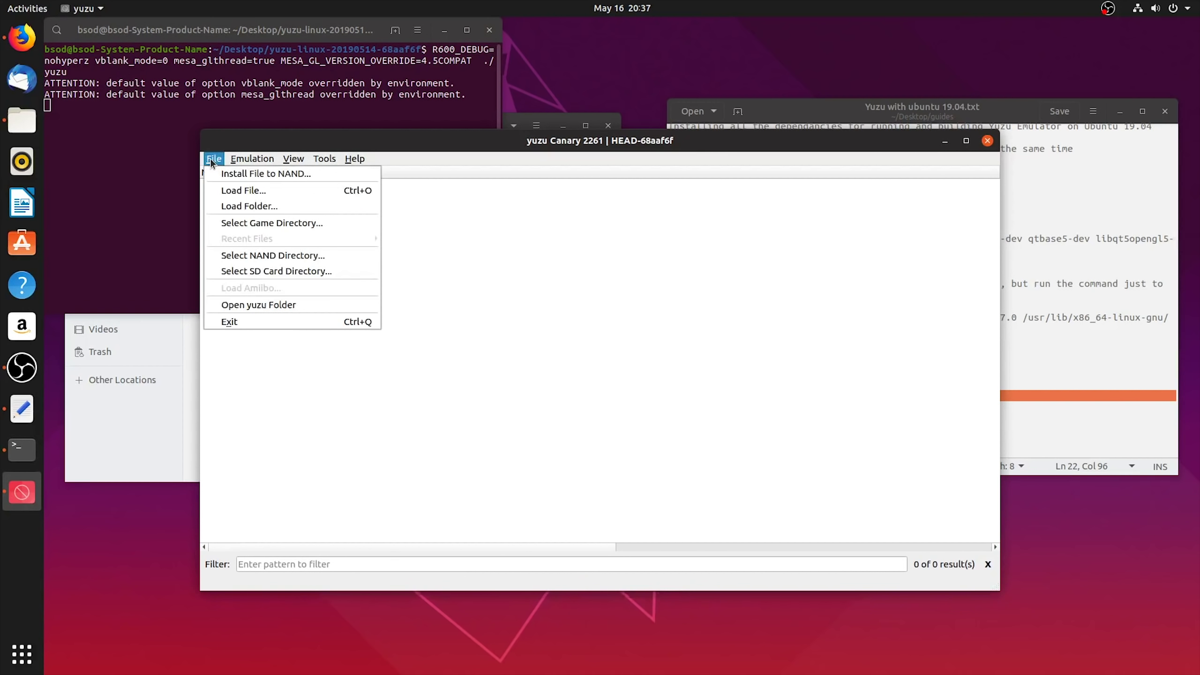
left_click(277, 225)
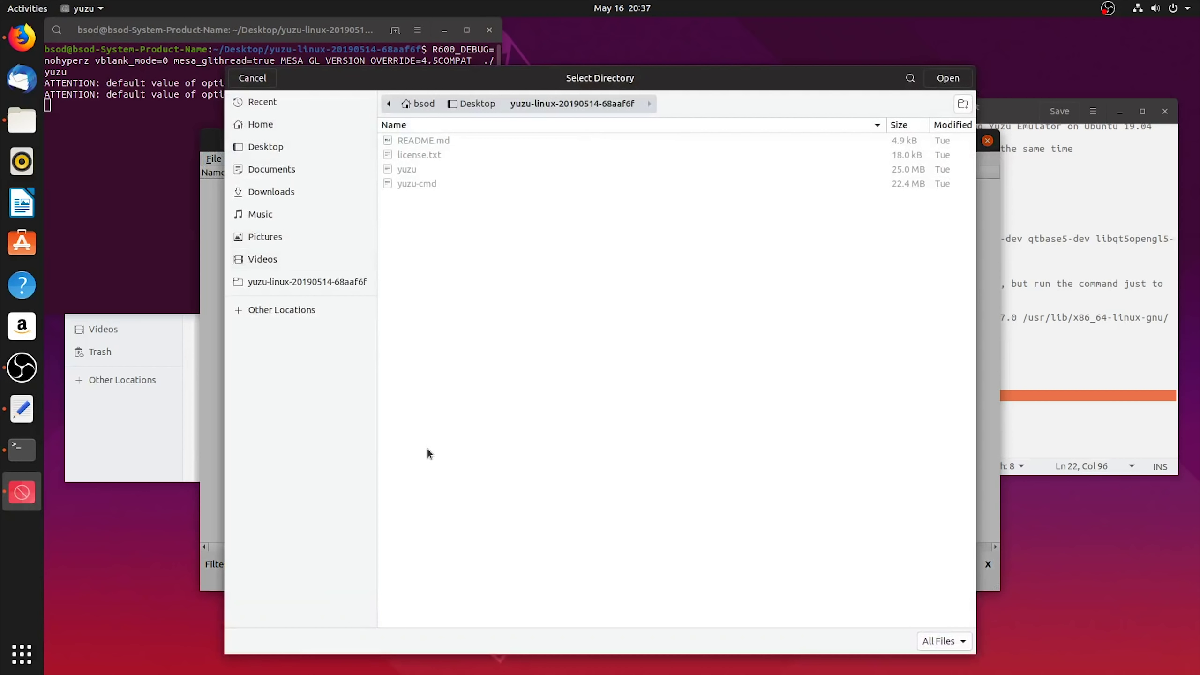
left_click(297, 312)
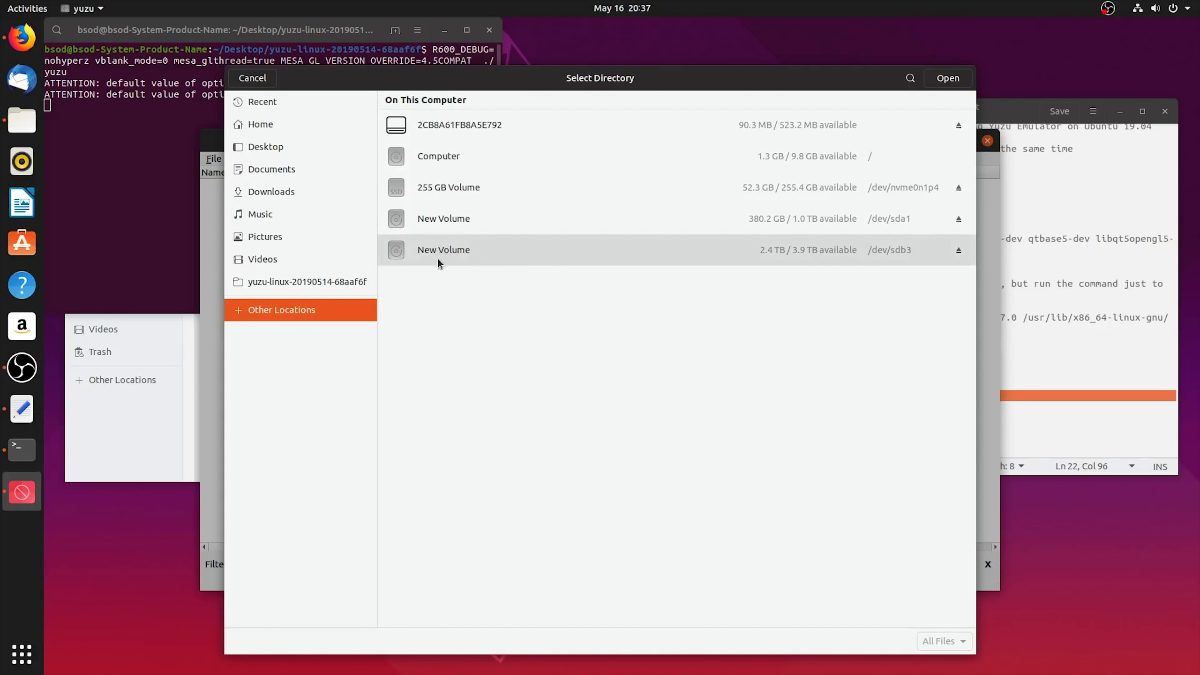
left_click(530, 250)
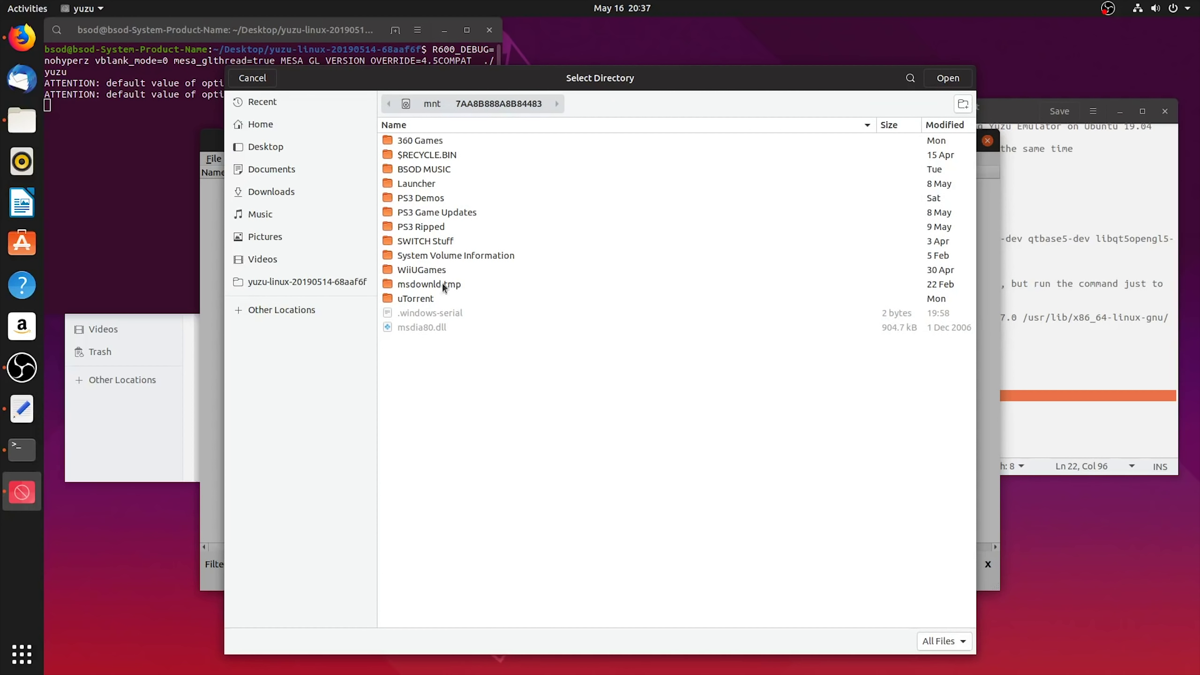
double_click(441, 242)
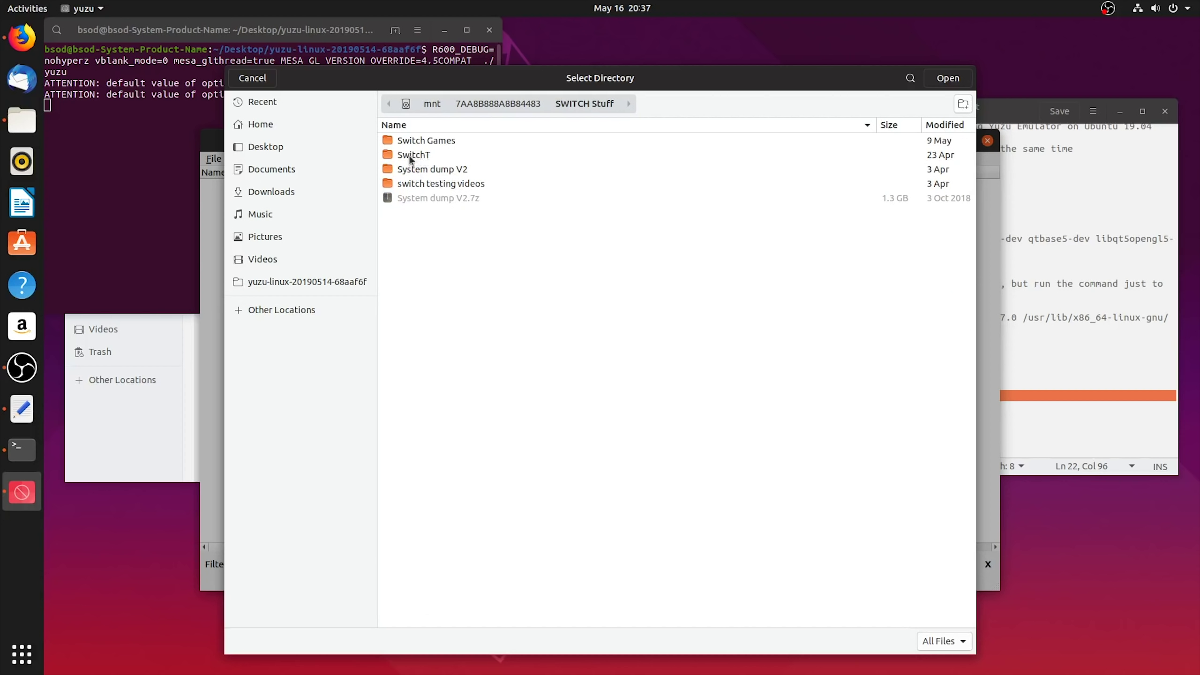
left_click(435, 141)
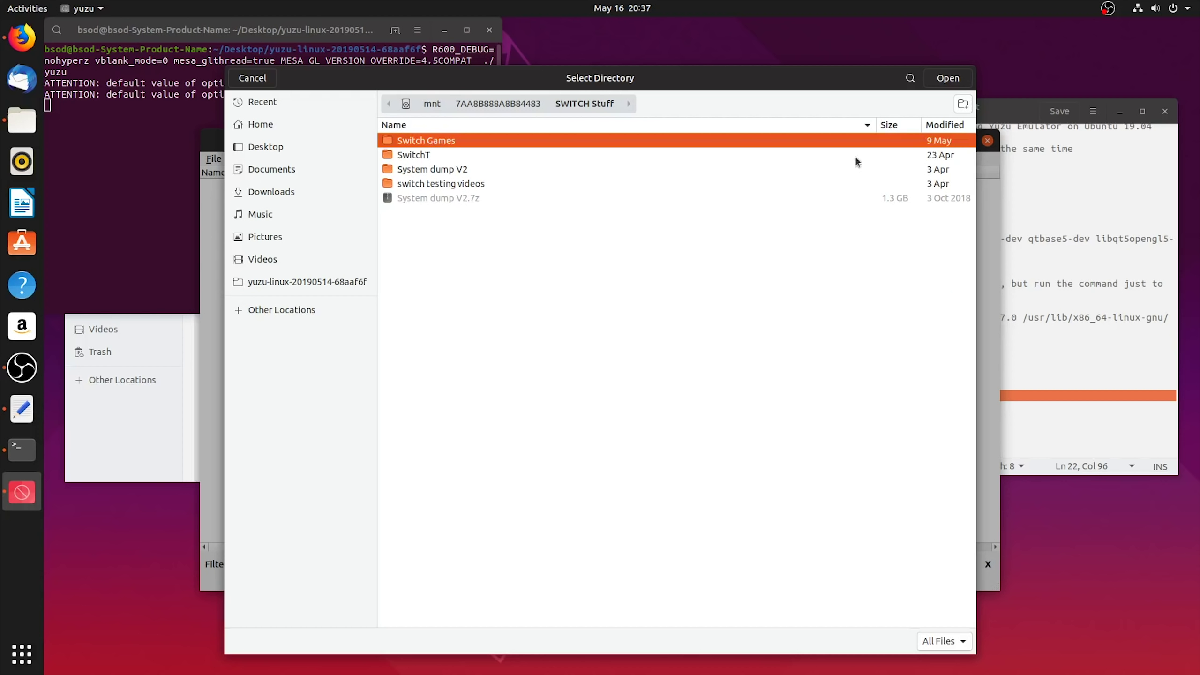
left_click(947, 78)
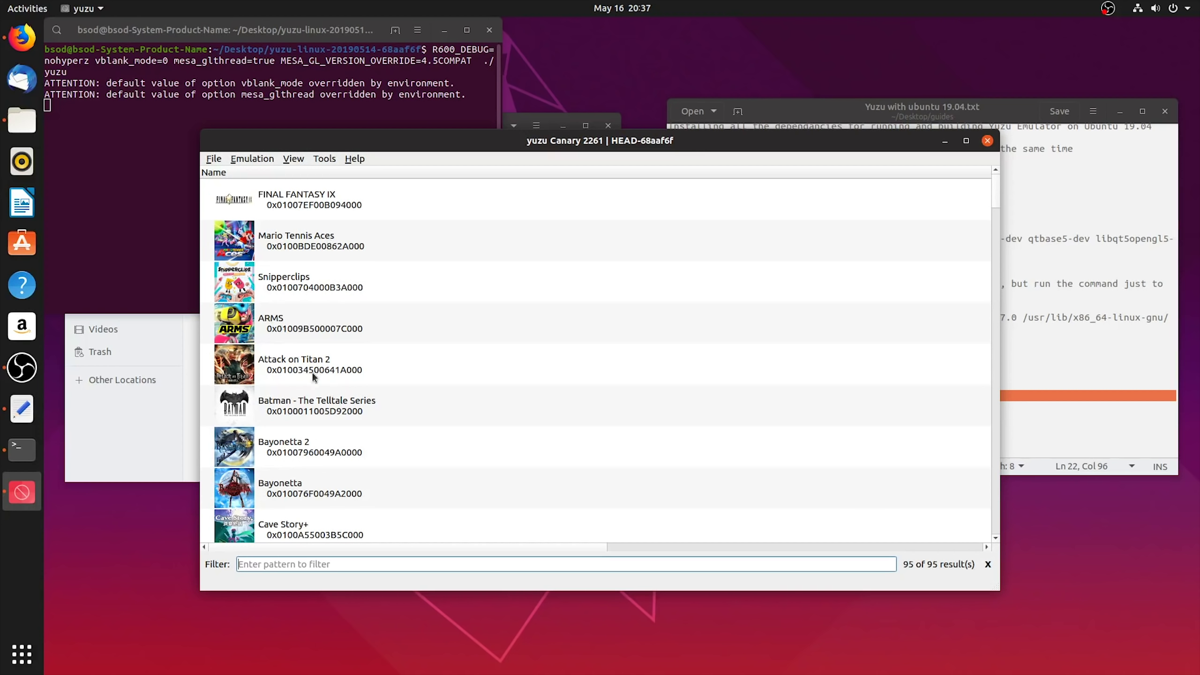
- Set the game list's Row 2 Text to Title Name in the configuration and apply it
left_click(243, 159)
left_click(262, 237)
left_click(650, 183)
left_click(709, 357)
left_click(698, 370)
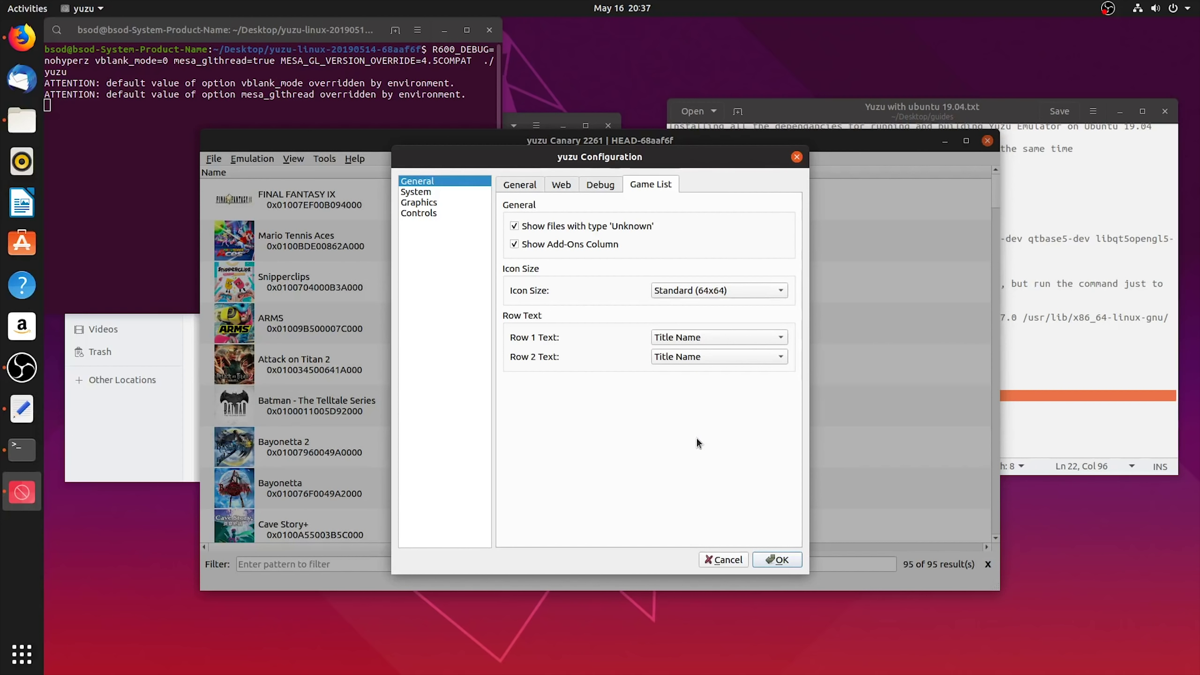
left_click(778, 558)
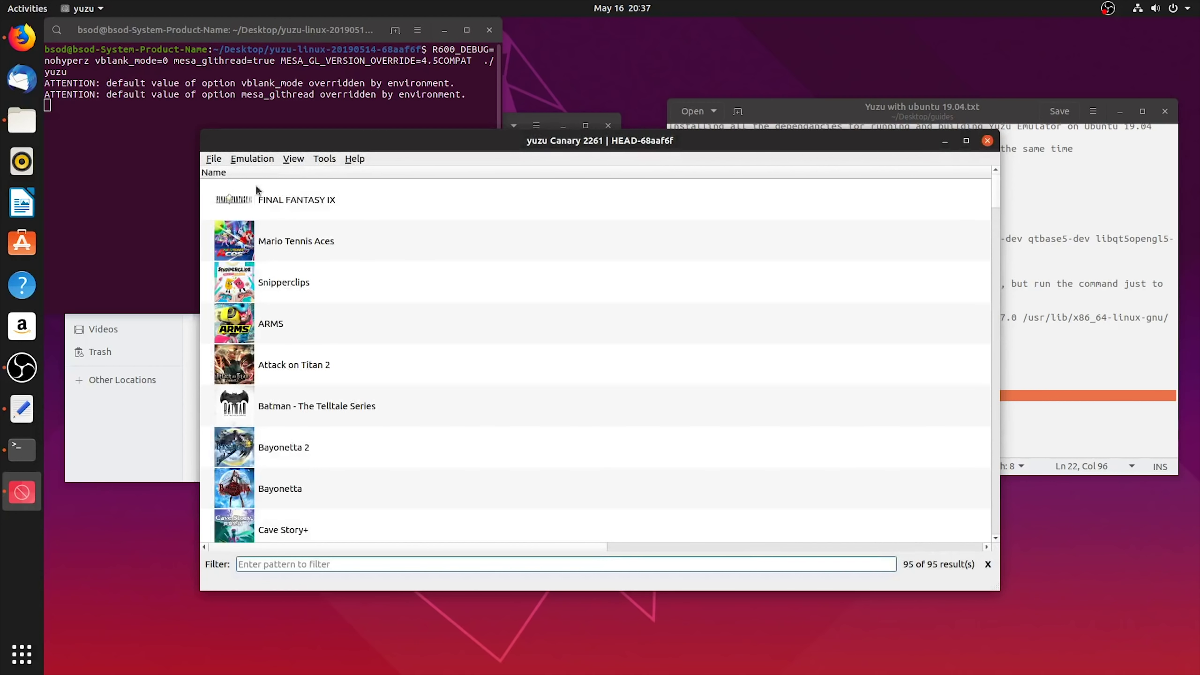
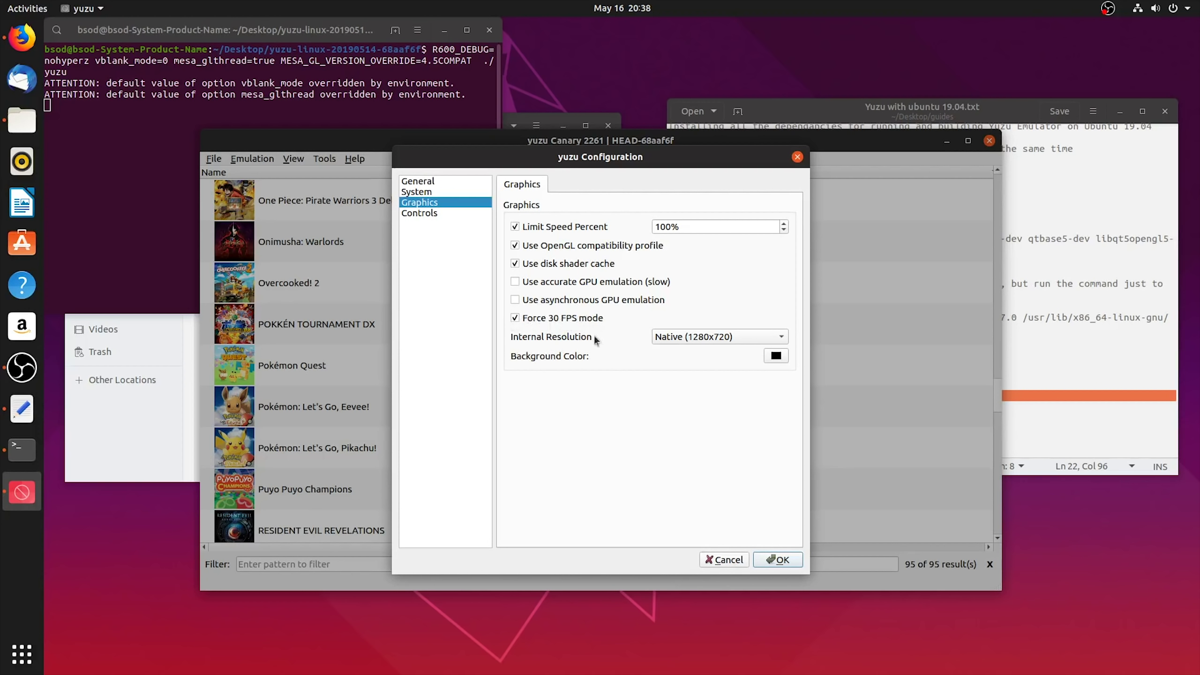
- Set the controller configuration to Custom and open its input settings
left_click(426, 214)
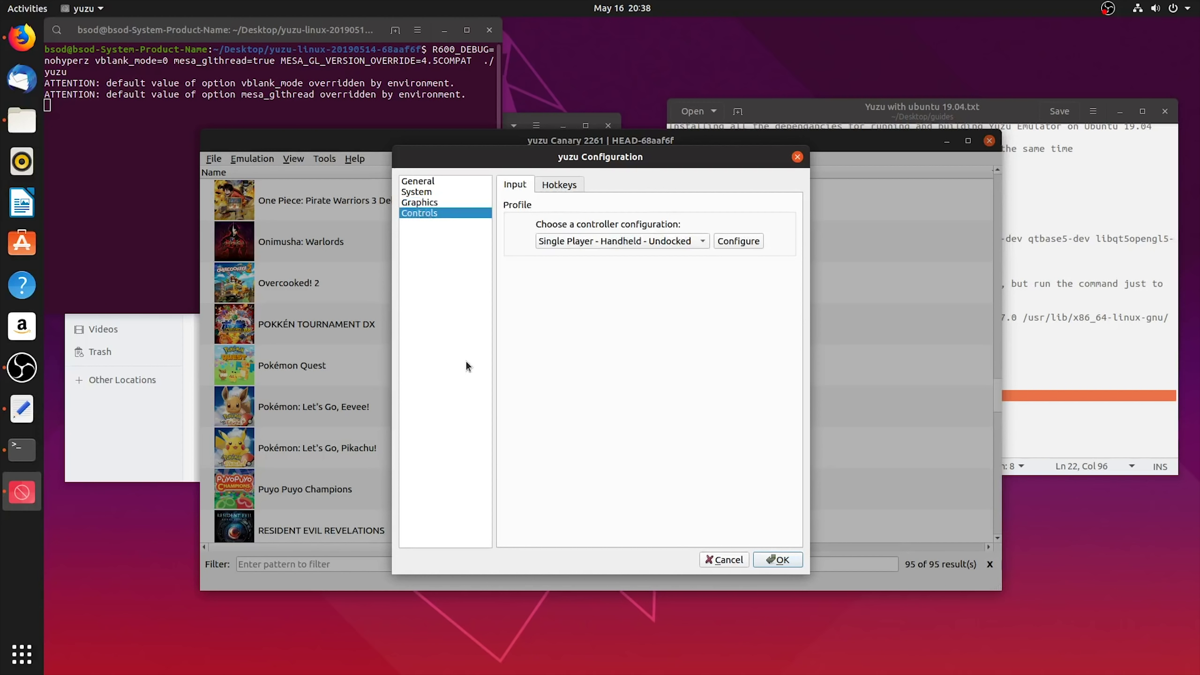
left_click(704, 241)
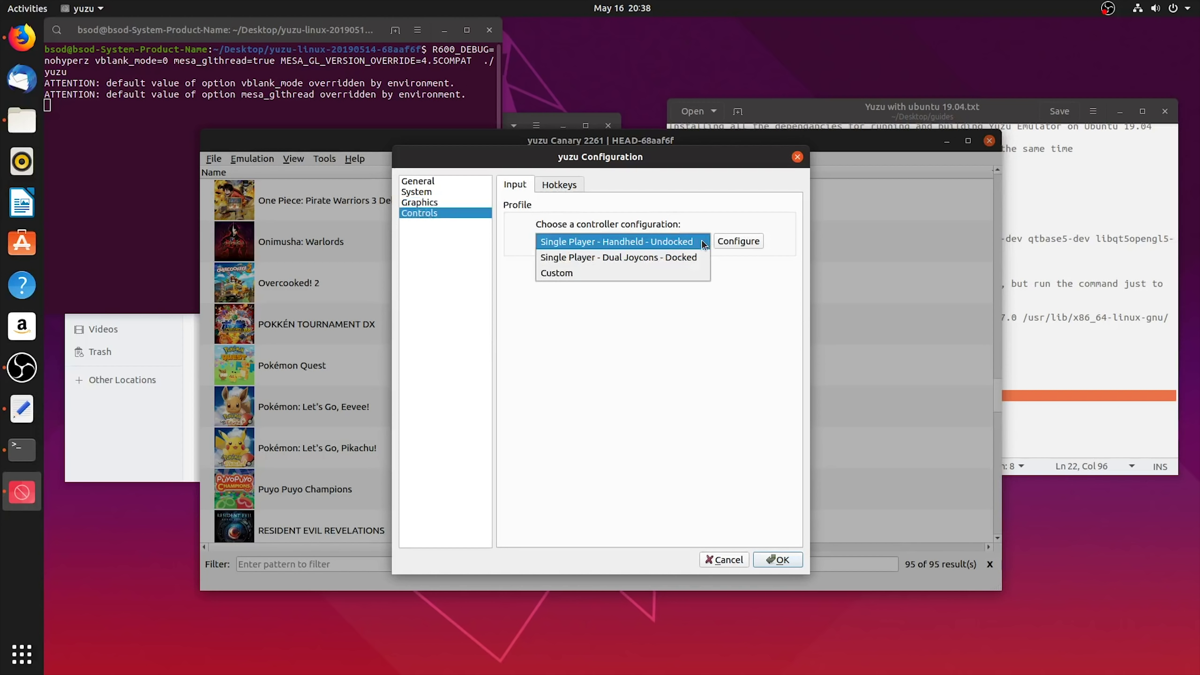
left_click(582, 272)
left_click(744, 241)
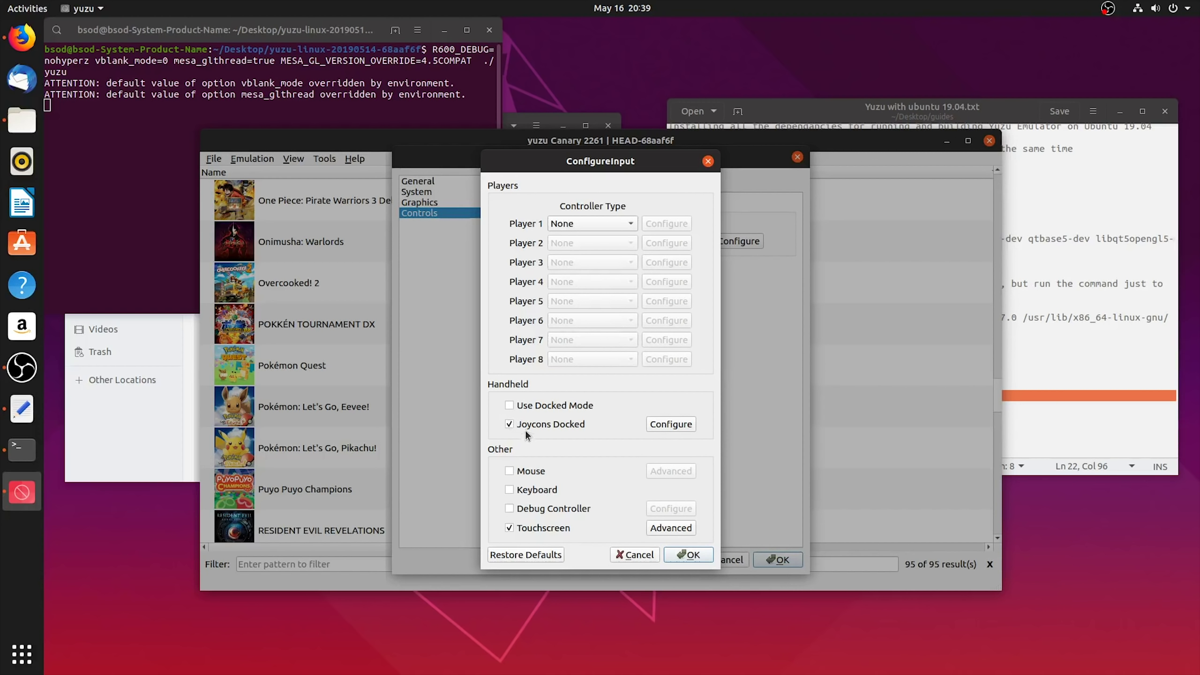
- Disable Joycons Docked, enable Use Docked Mode and set Player 1's controller type to Pro Controller
left_click(511, 422)
left_click(510, 405)
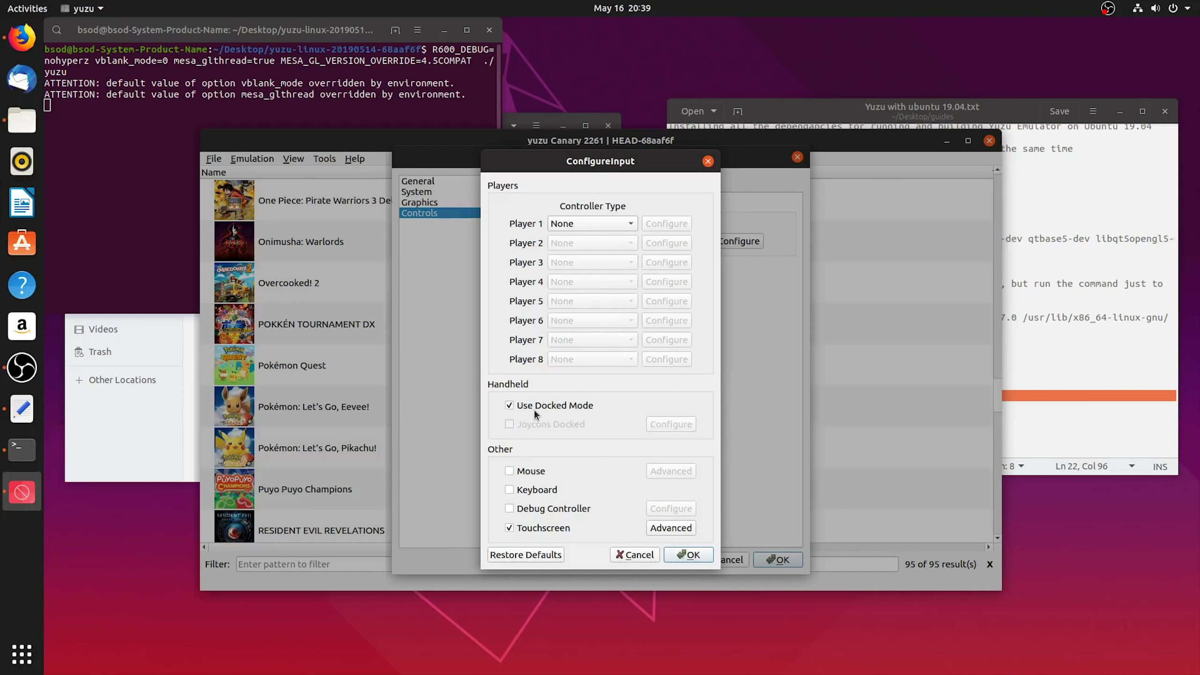
left_click(634, 225)
left_click(602, 242)
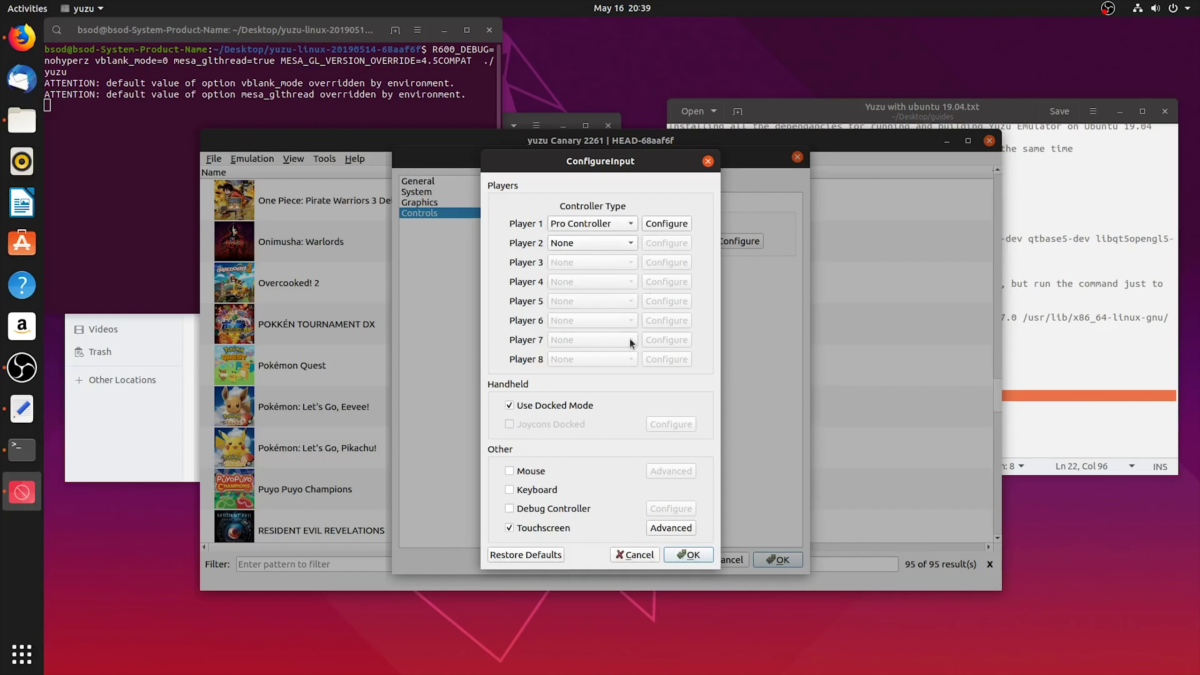
- Open Player 1's controller mapping and assign face buttons A, B, X and Y to gamepad Buttons 1, 0, 2 and 3
left_click(677, 225)
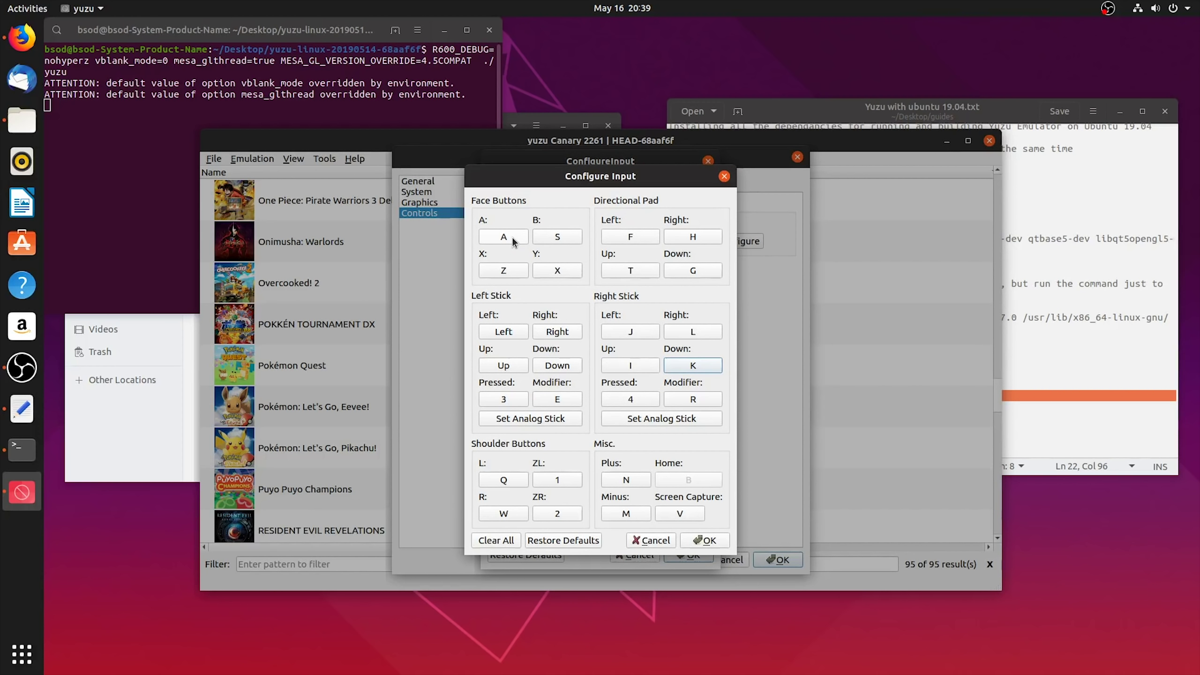
left_click(513, 238)
left_click(545, 237)
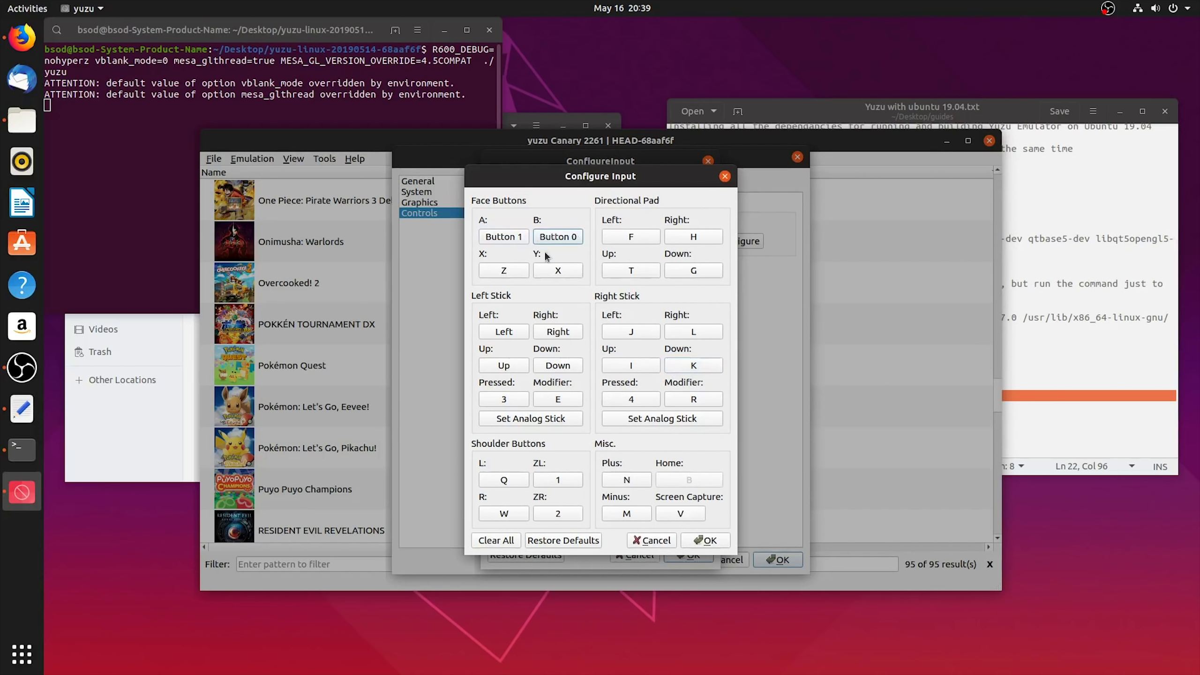
left_click(501, 272)
left_click(557, 271)
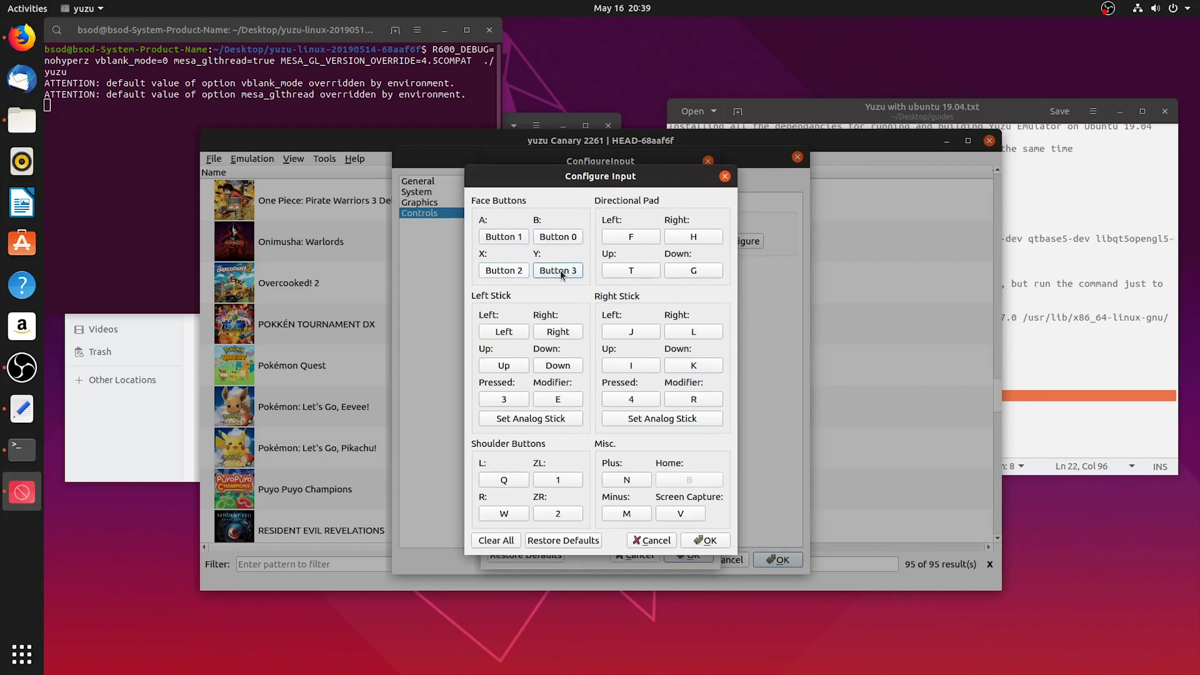
- Map the directional pad's Left, Right, Up and Down to Hat 0 left, right, up and down
left_click(631, 236)
left_click(696, 237)
left_click(631, 272)
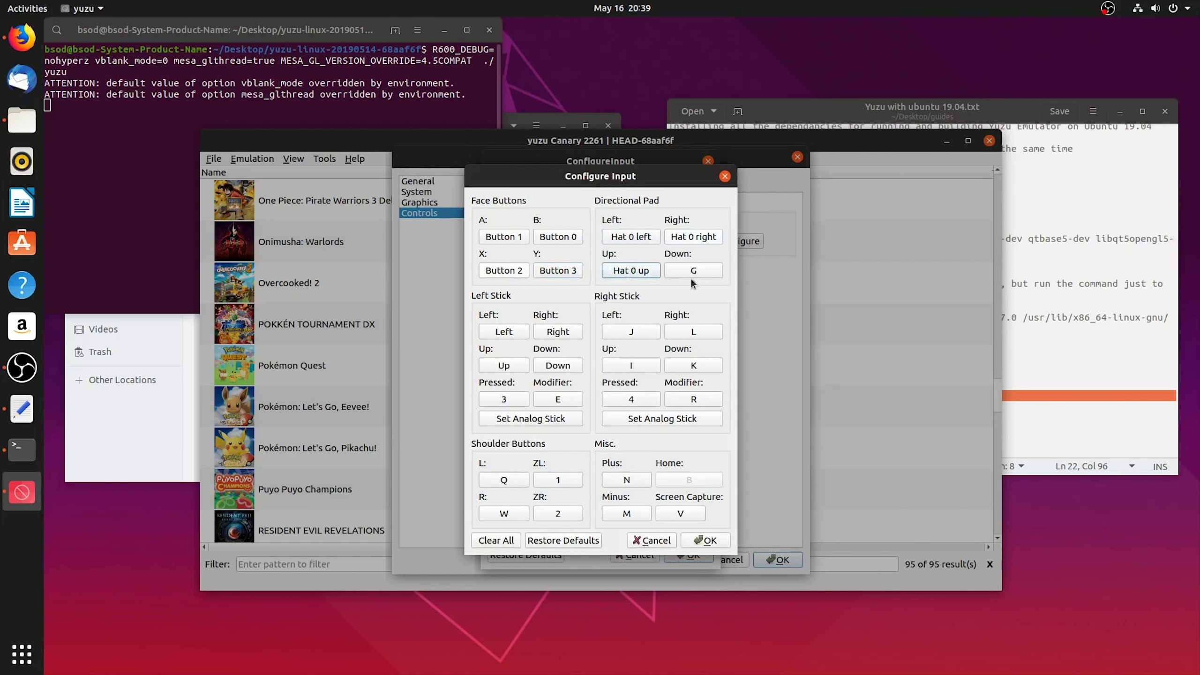
left_click(694, 270)
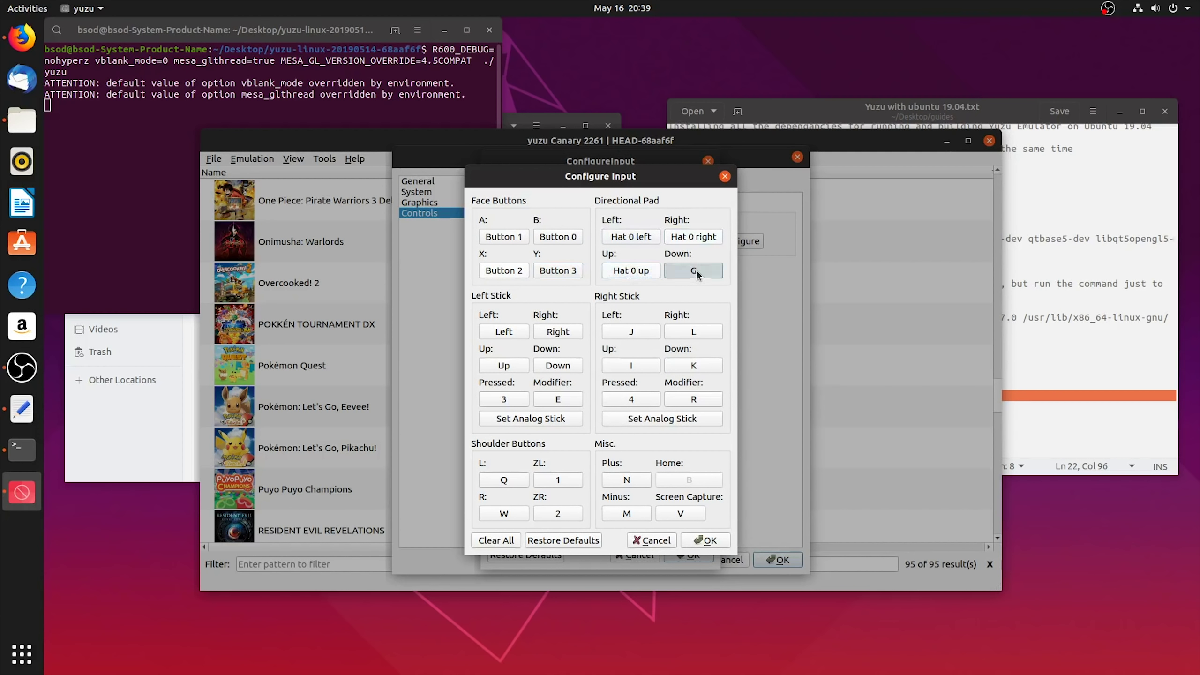
- Map the left analog stick to Axis 0 and Axis 1 and the right analog stick to Axis 3 and Axis 4
left_click(564, 418)
left_click(722, 385)
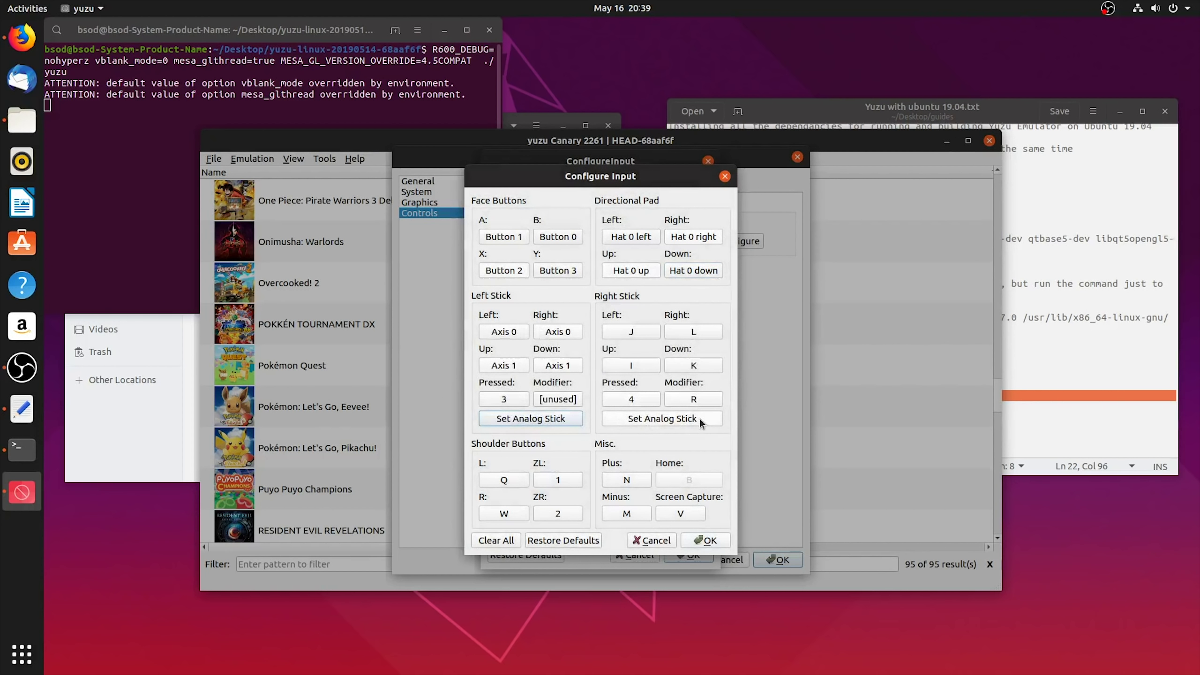
left_click(699, 418)
left_click(731, 385)
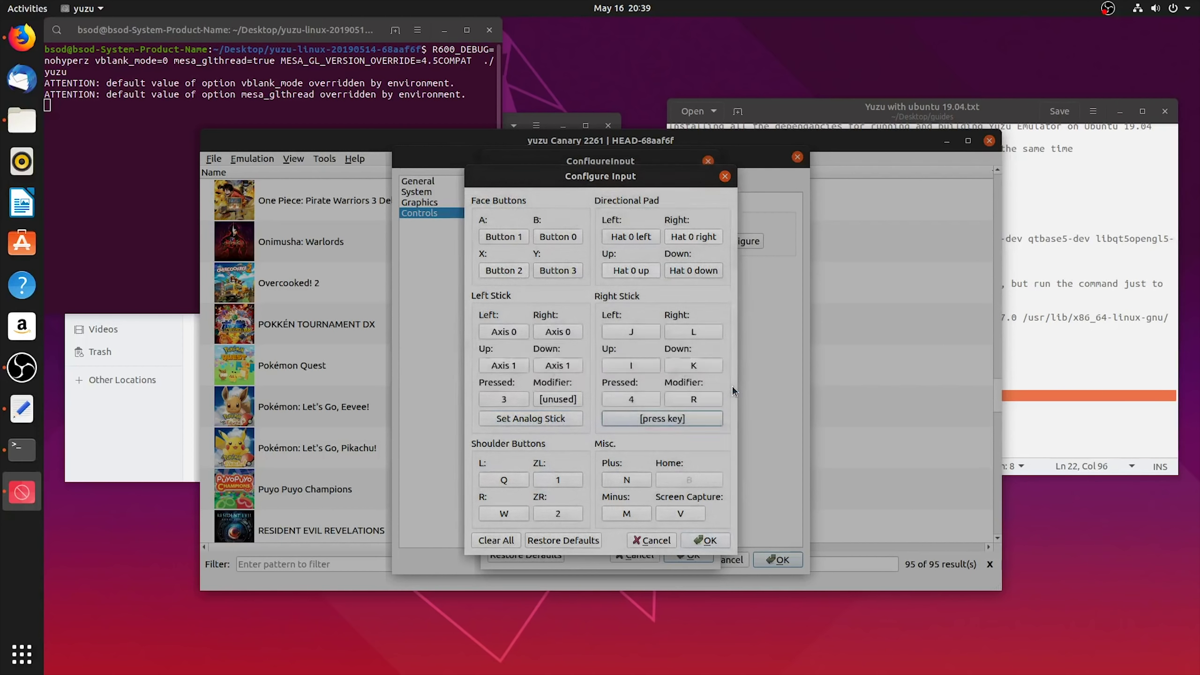
- Map the shoulder buttons: L to Button 4, ZL to Axis 2+, R to Button 5 and ZR to Axis 5+
left_click(508, 479)
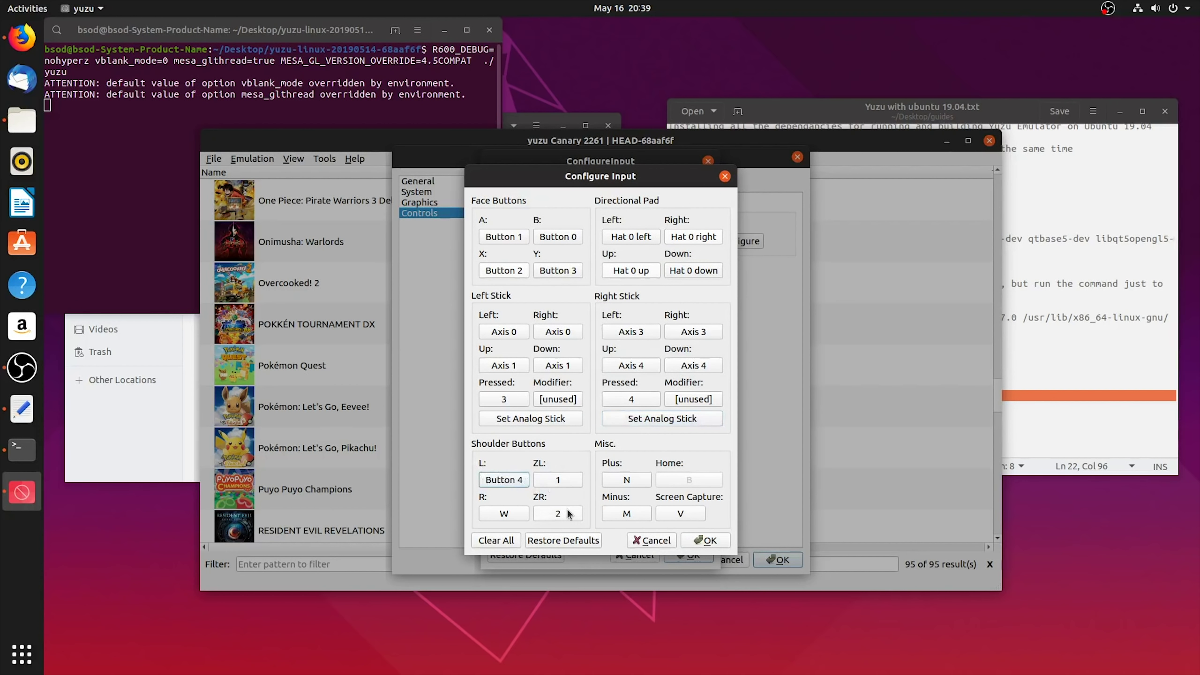
left_click(561, 480)
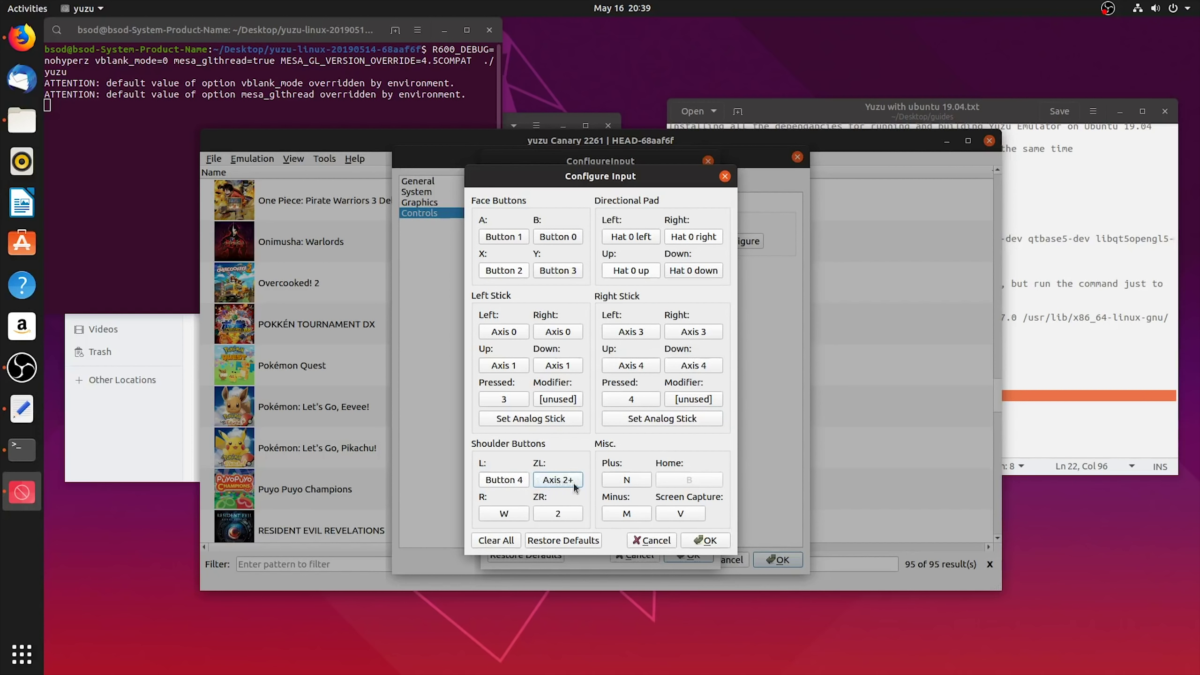
left_click(565, 480)
left_click(562, 481)
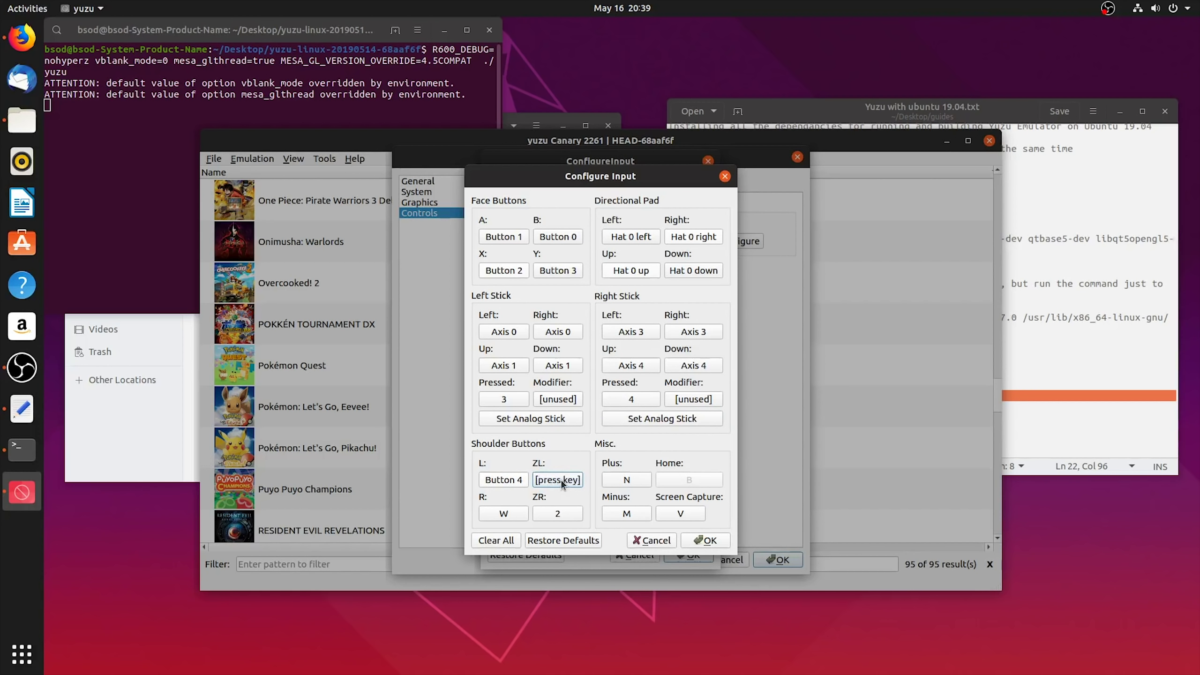
left_click(500, 512)
left_click(563, 514)
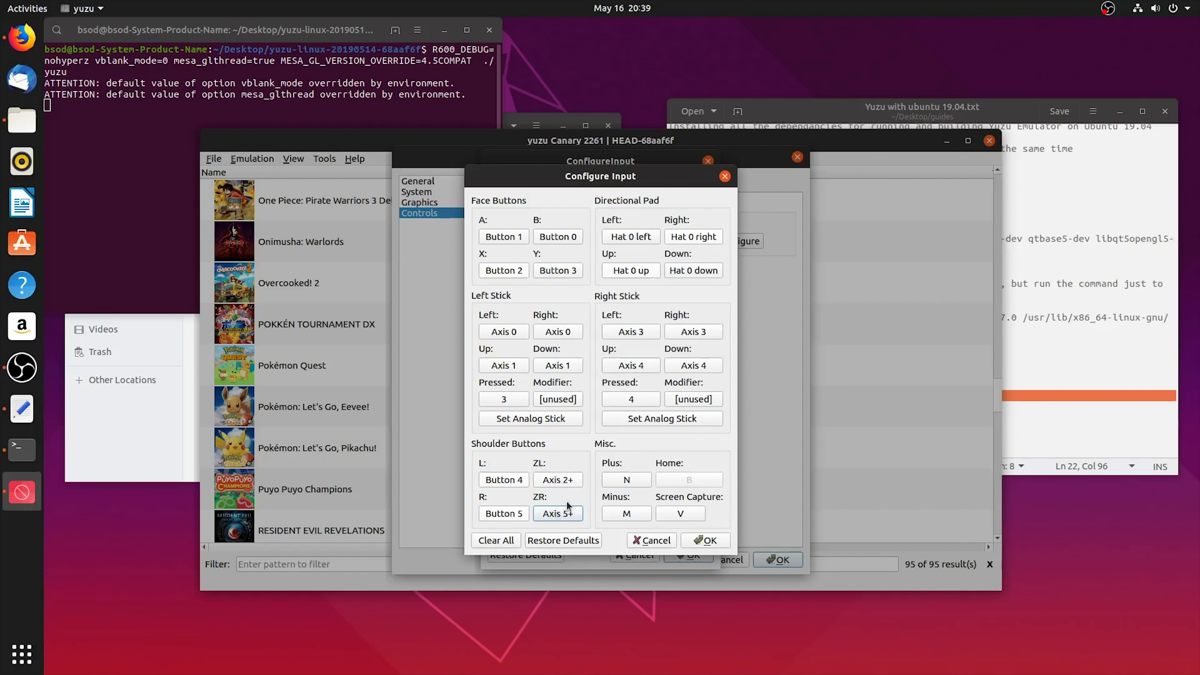
- Map Plus to Button 9 and Minus to Button 8, and accept Player 1's controller mapping
left_click(628, 481)
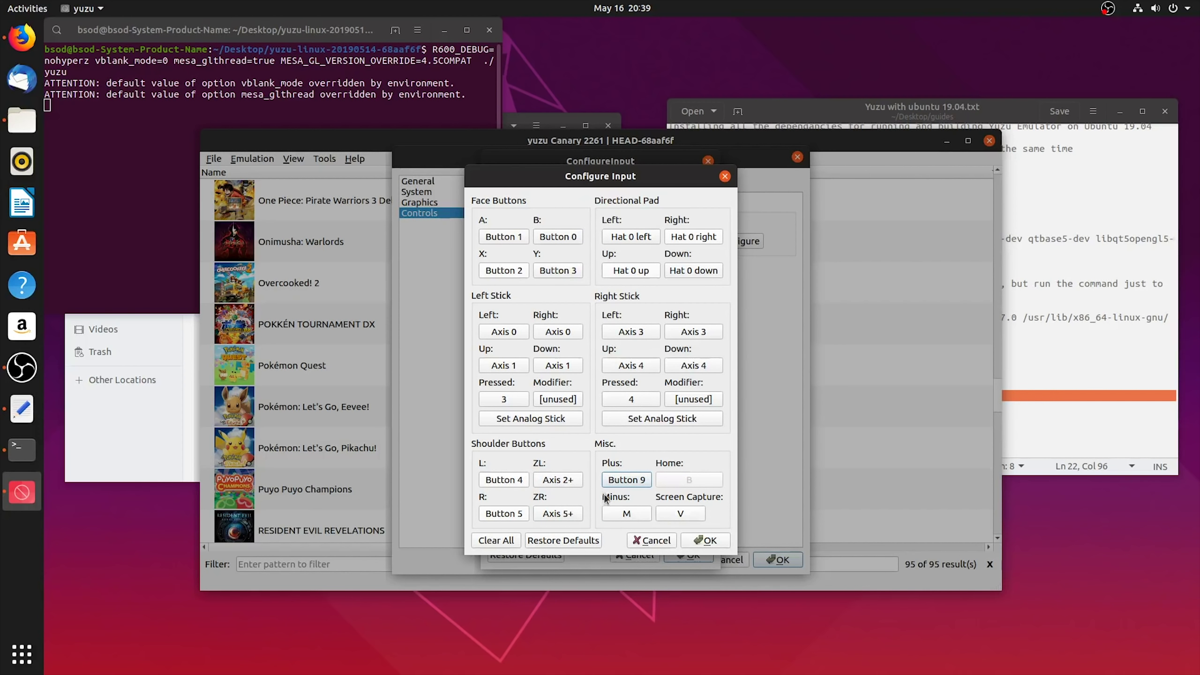
left_click(611, 513)
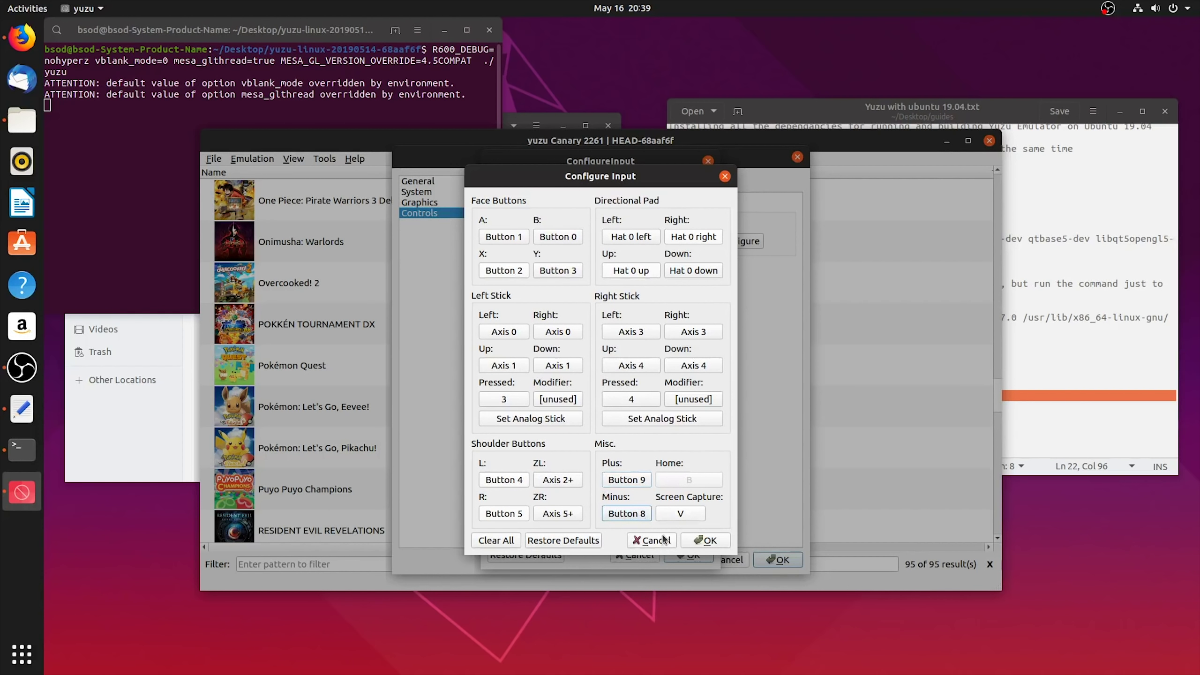
left_click(709, 540)
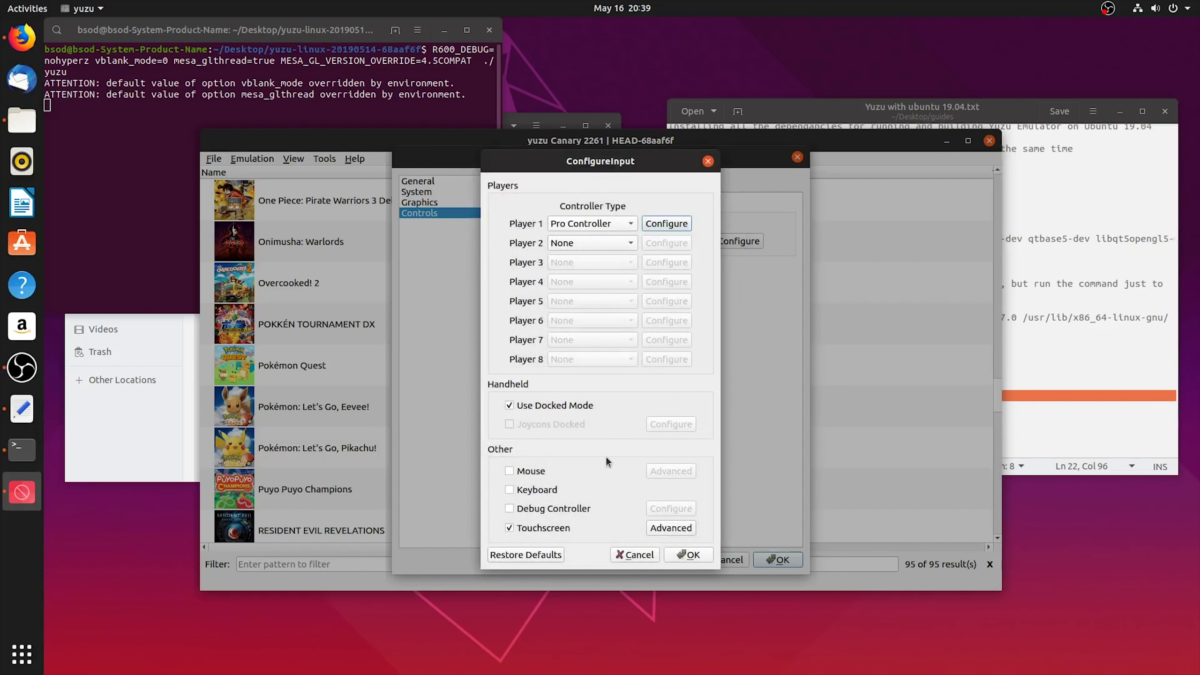
- Disable Use Docked Mode, enable Joycons Docked and open the handheld controller mapping
left_click(509, 405)
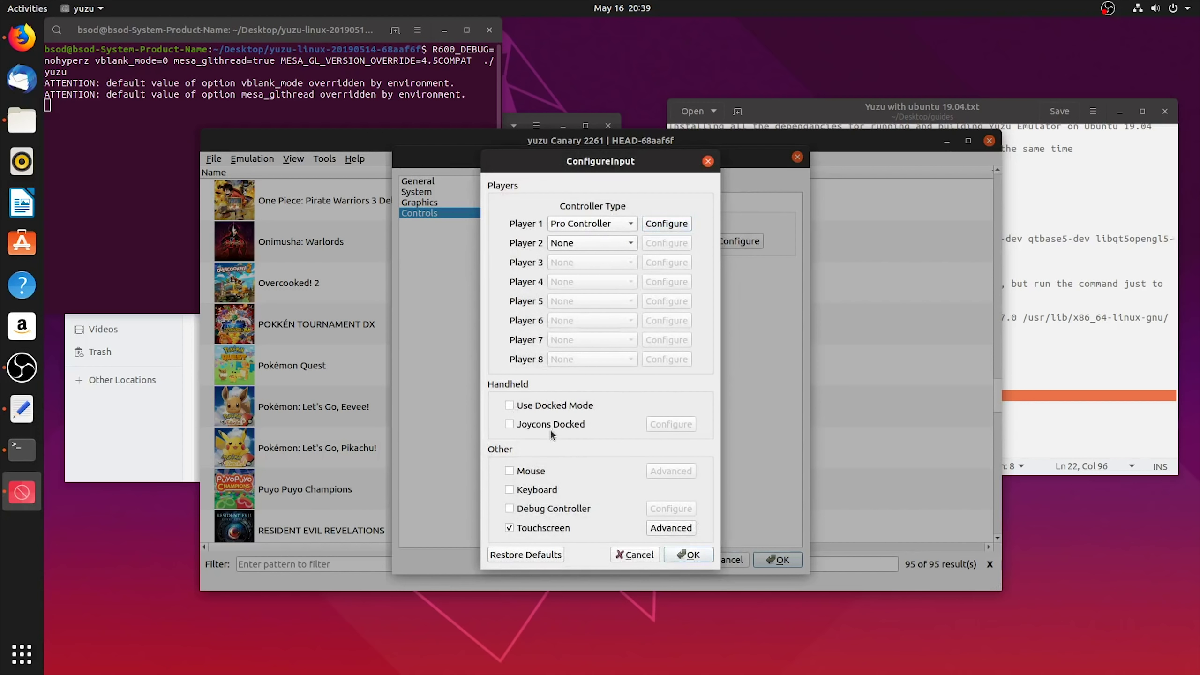
left_click(509, 424)
left_click(648, 425)
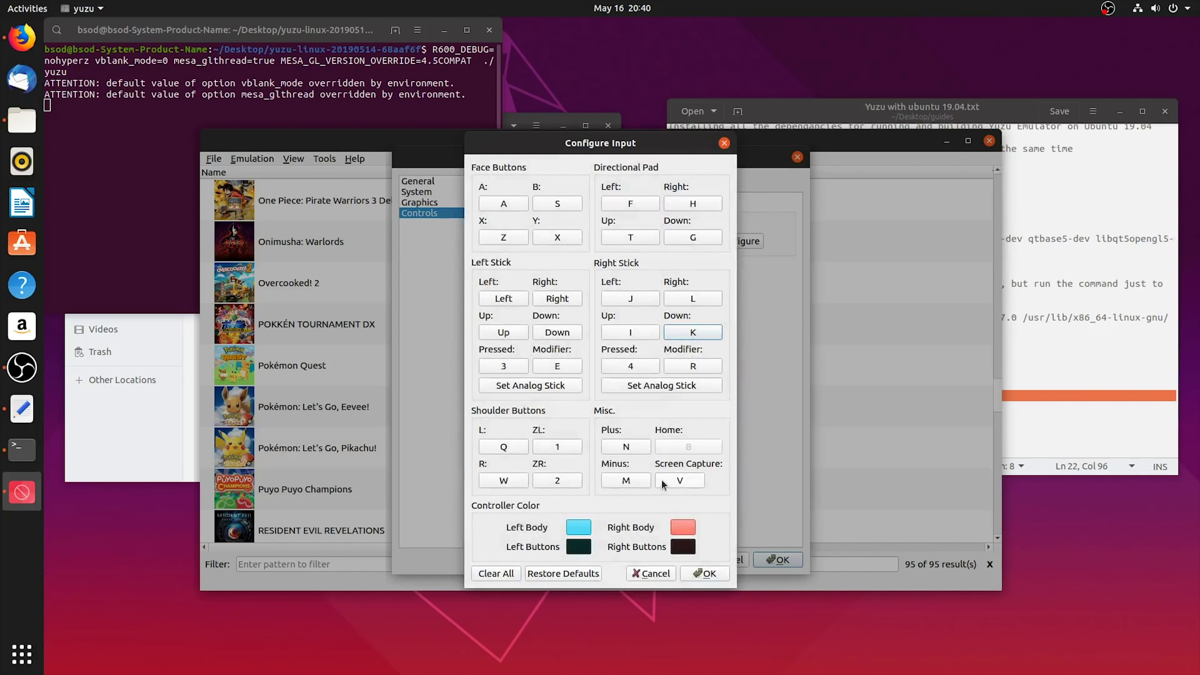
- Map the handheld face buttons to Buttons 1, 0, 2 and 3 and the directional pad to Hat 0, and accept the input settings
left_click(693, 238)
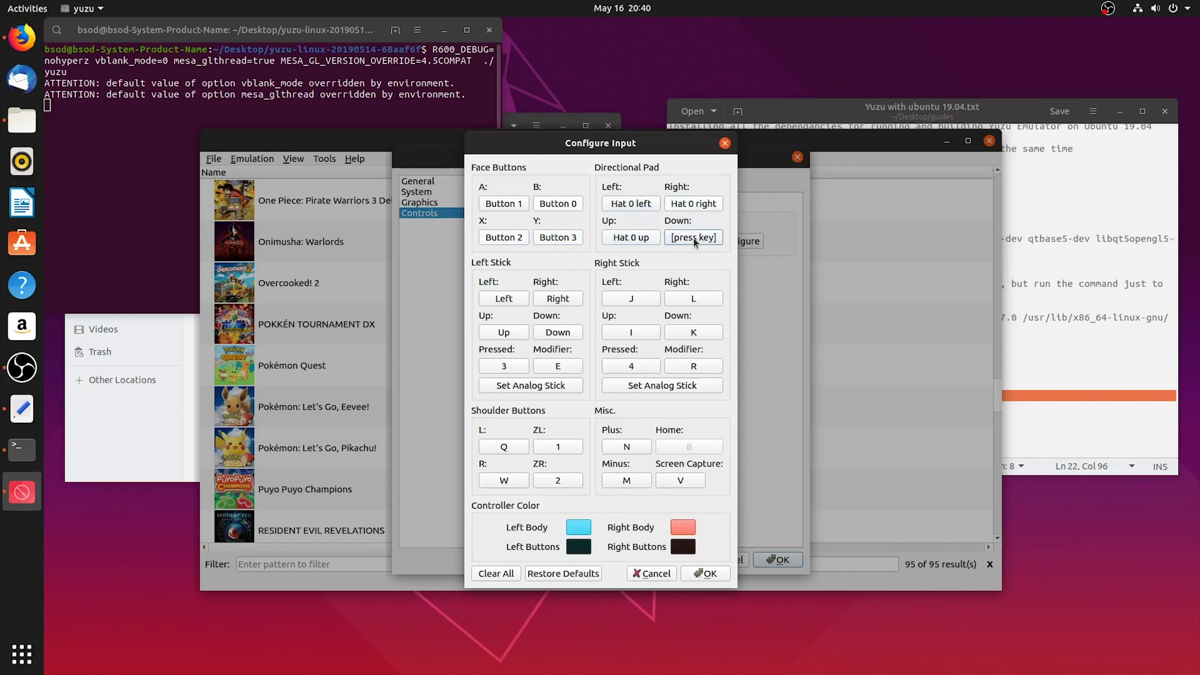
left_click(706, 573)
left_click(687, 555)
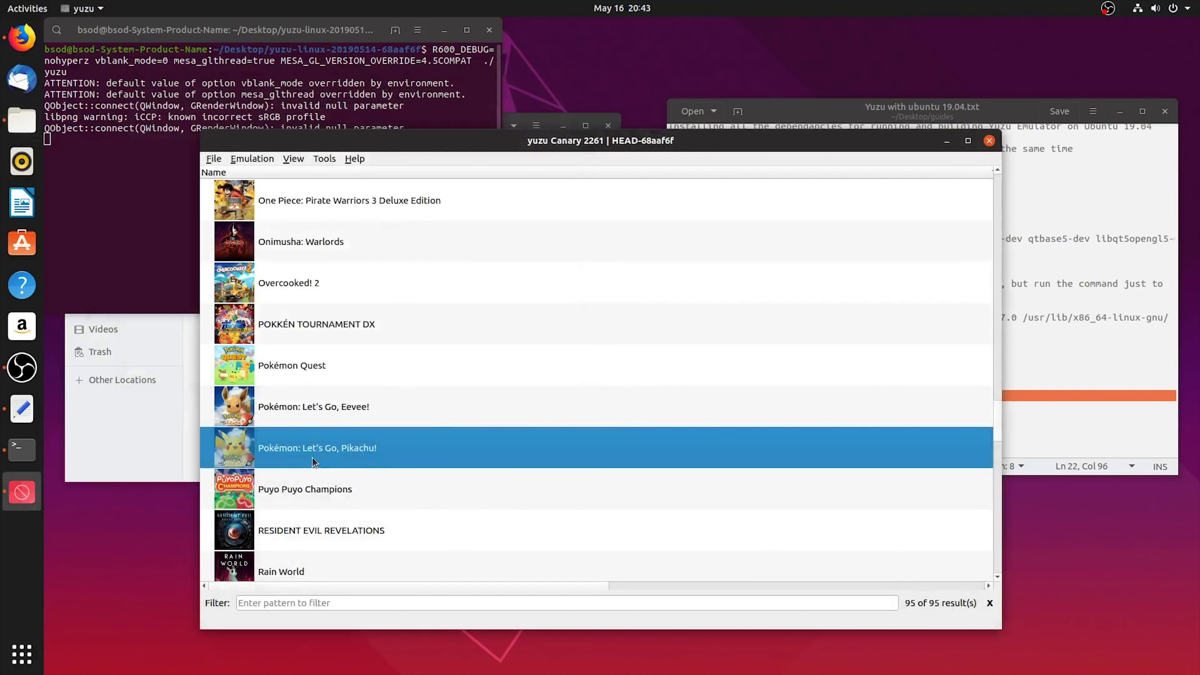
- Paste savedata.bin into the yuzu profile's save data location for Pokémon: Let's Go, Pikachu! and close the folder
right_click(313, 450)
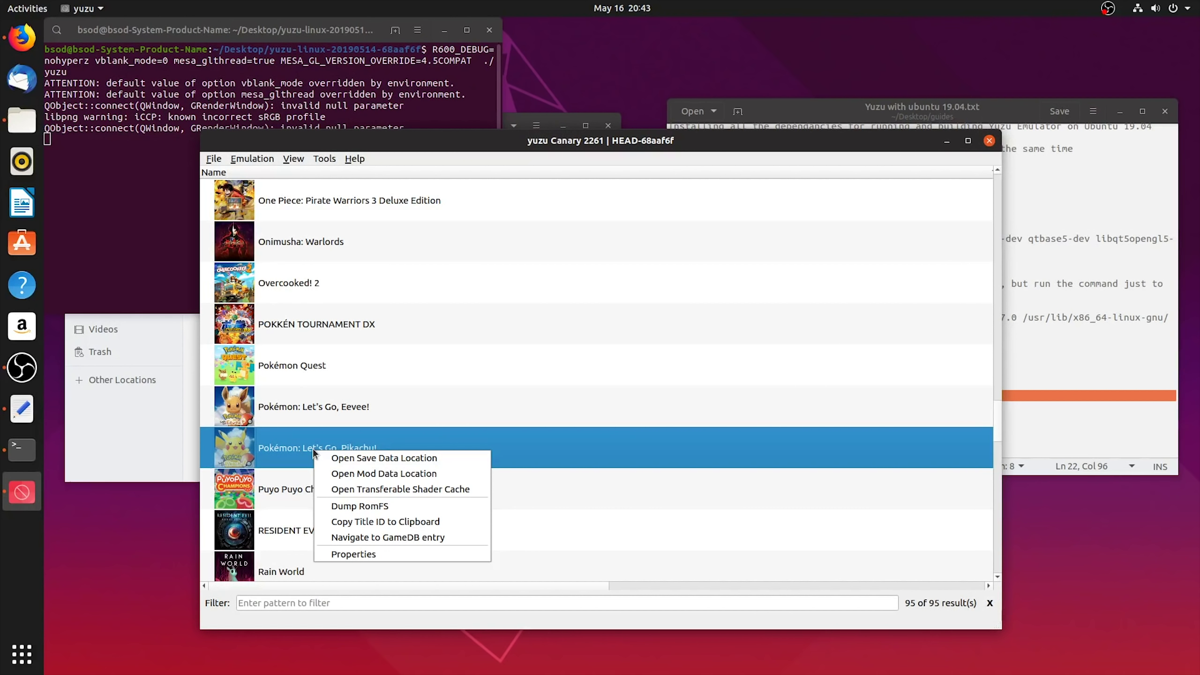
left_click(380, 459)
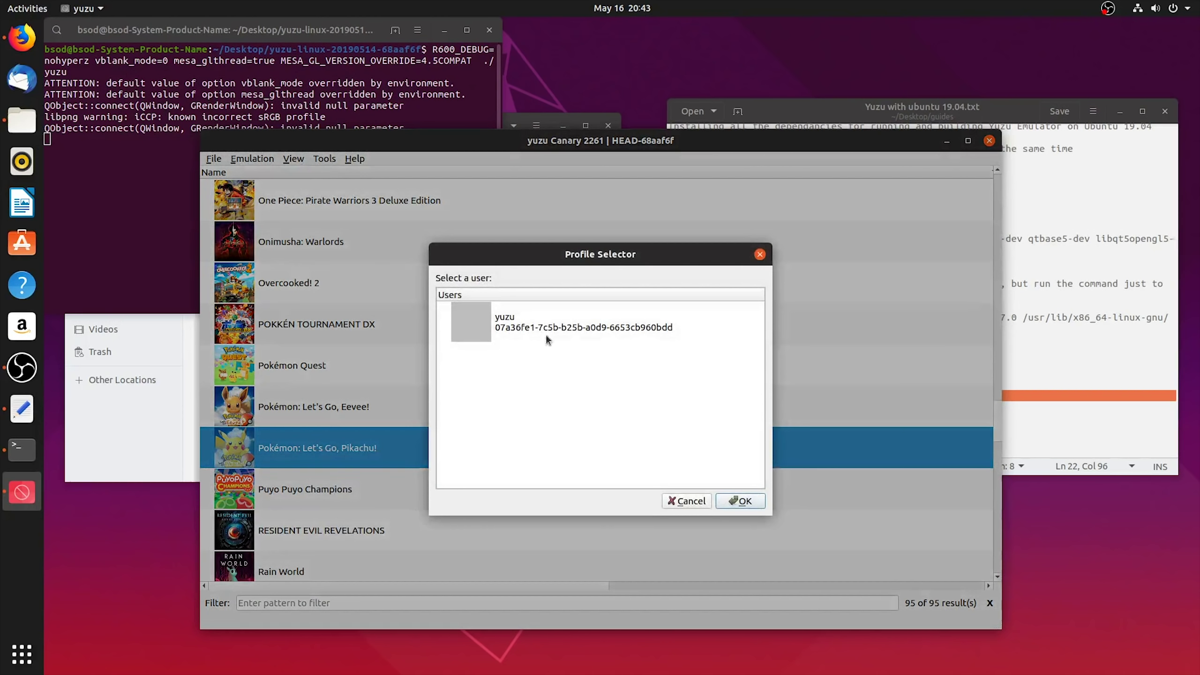
left_click(554, 315)
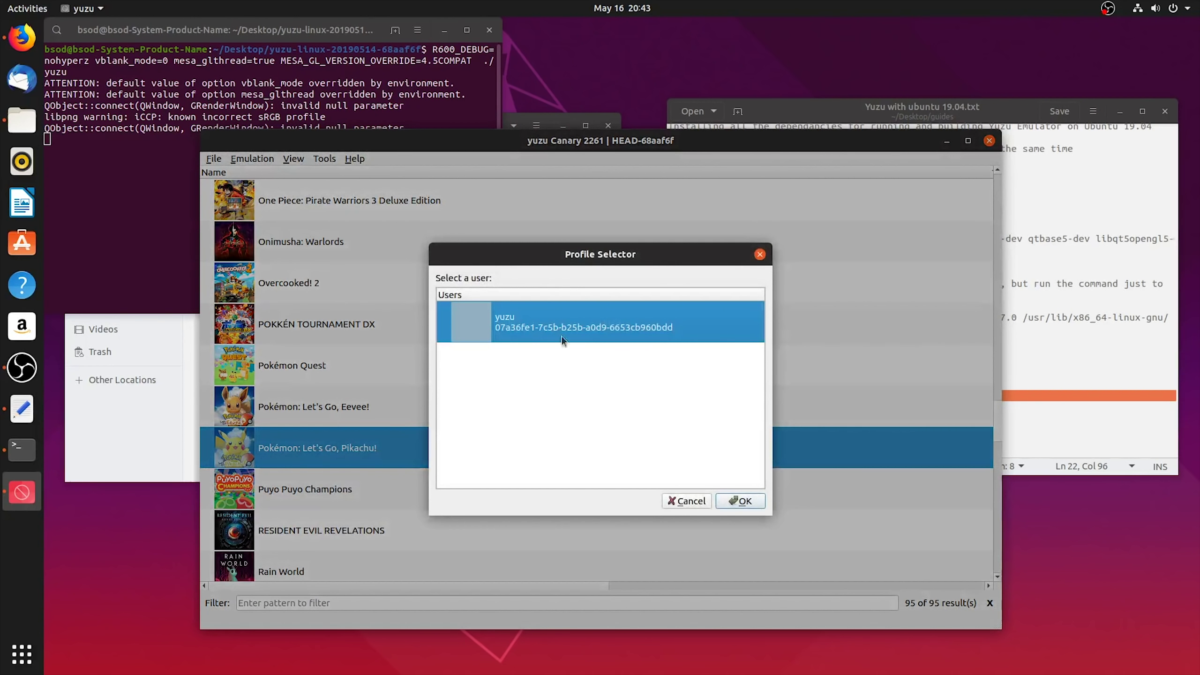
left_click(746, 501)
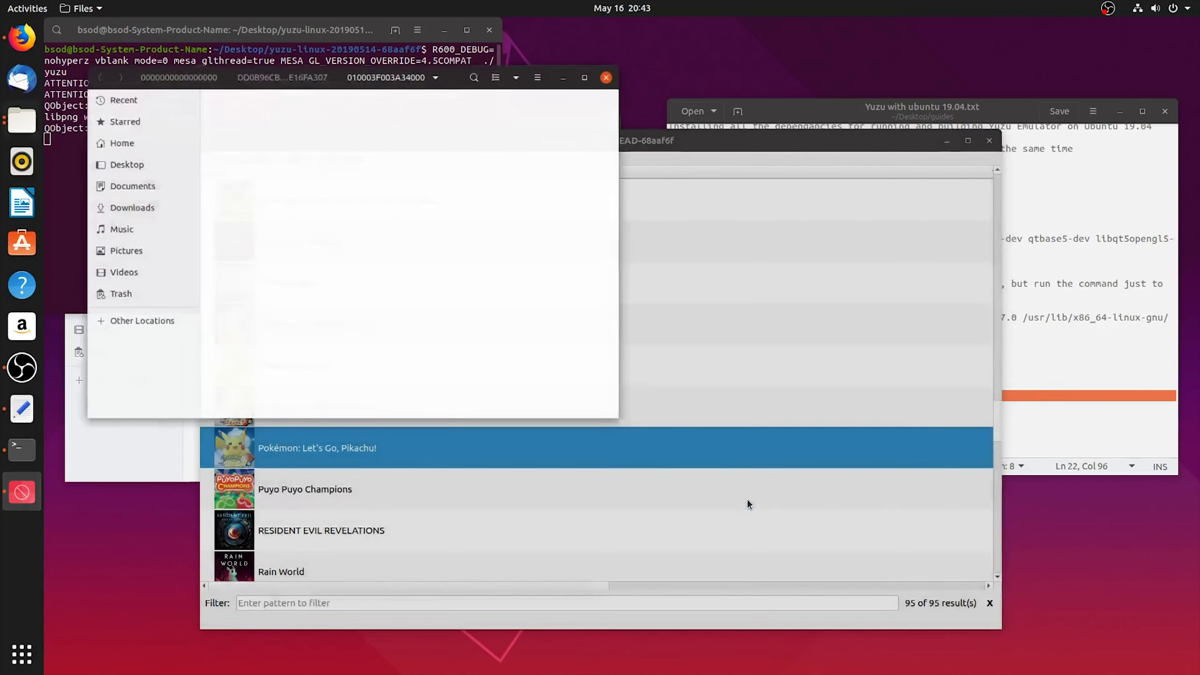
right_click(290, 163)
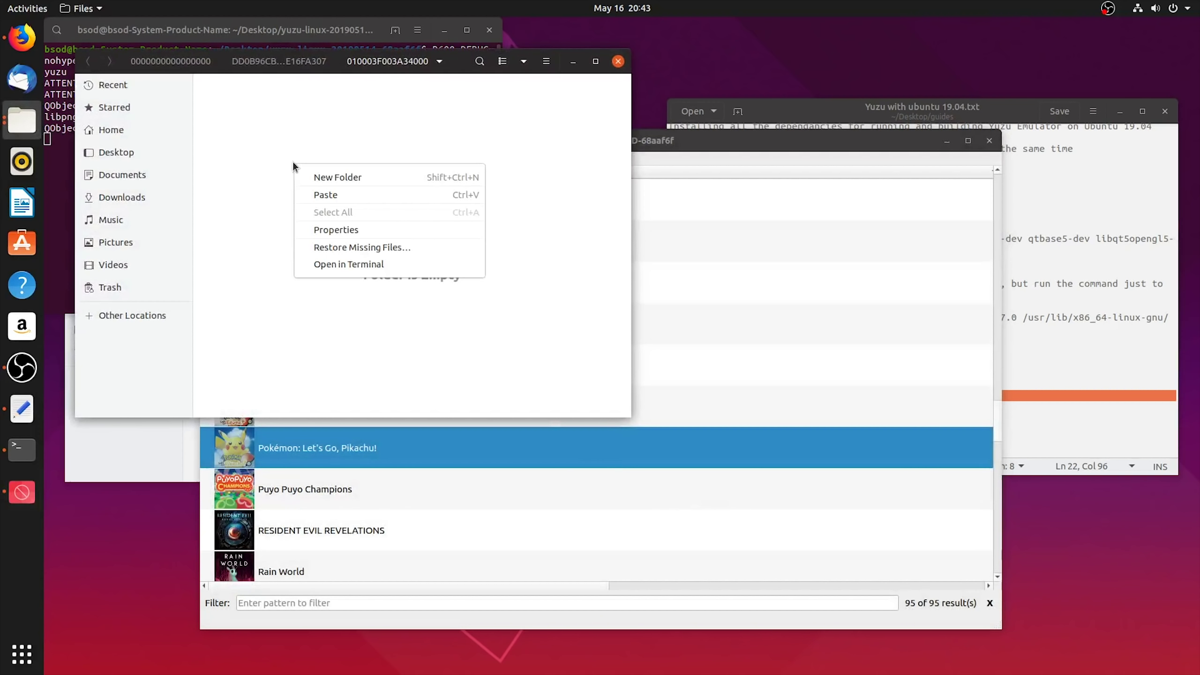
left_click(324, 192)
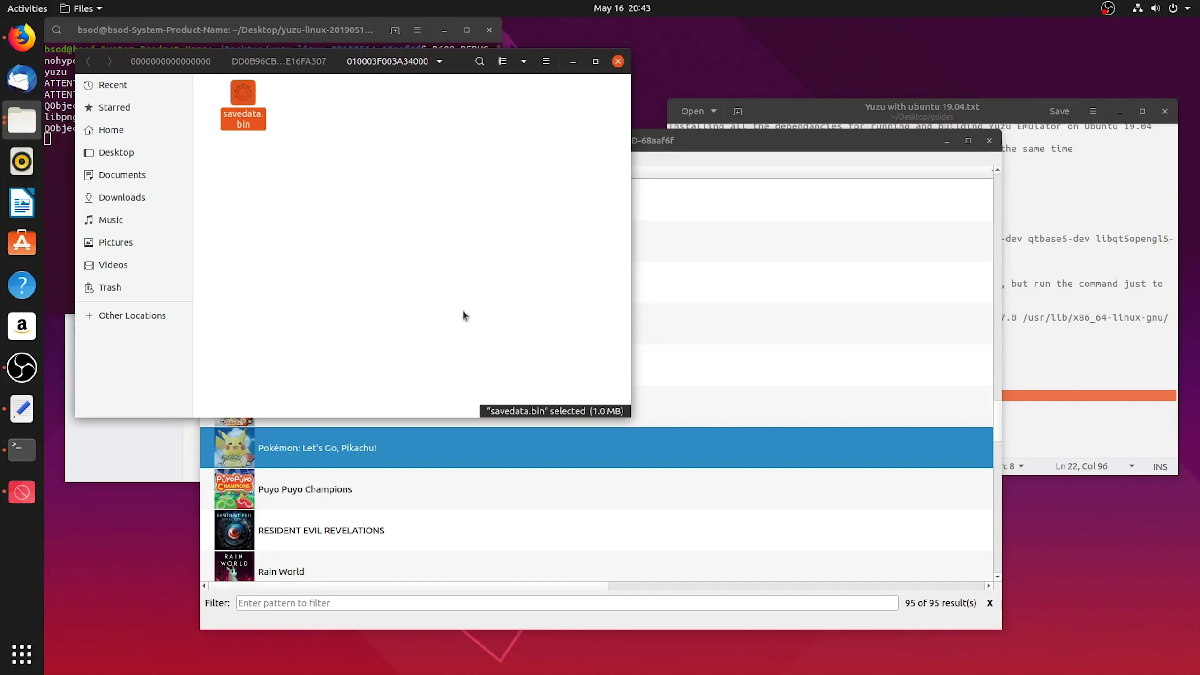
left_click(618, 61)
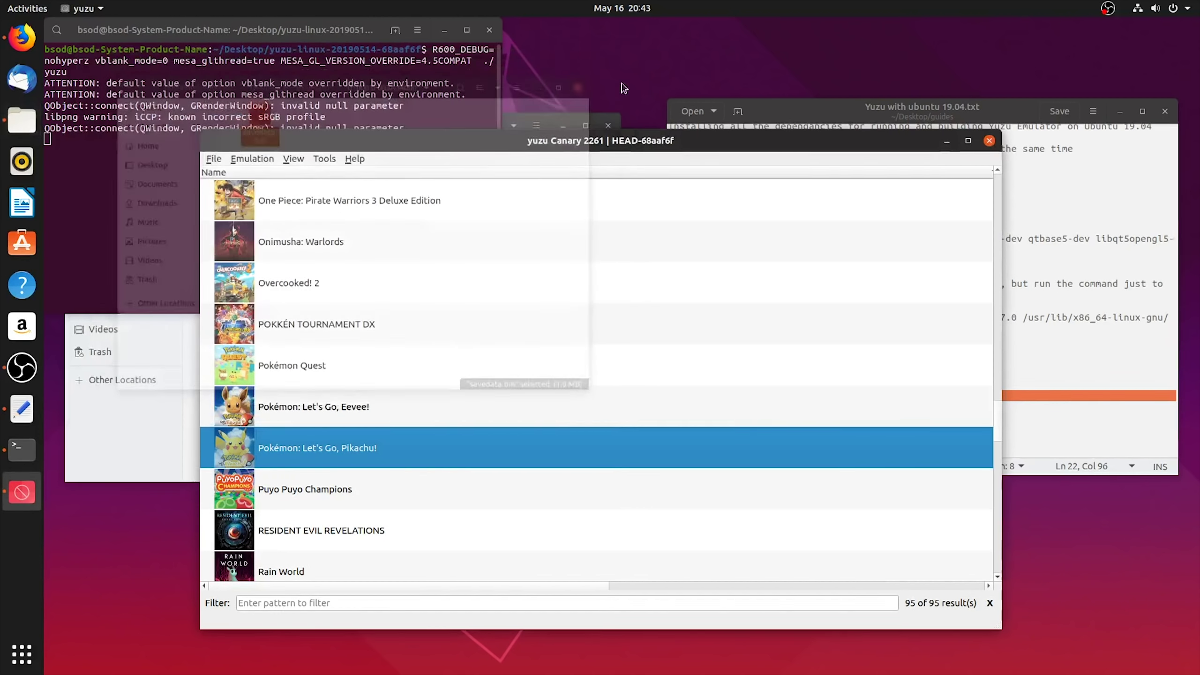
- Launch Pokémon: Let's Go, Pikachu! from the game list
left_click(473, 530)
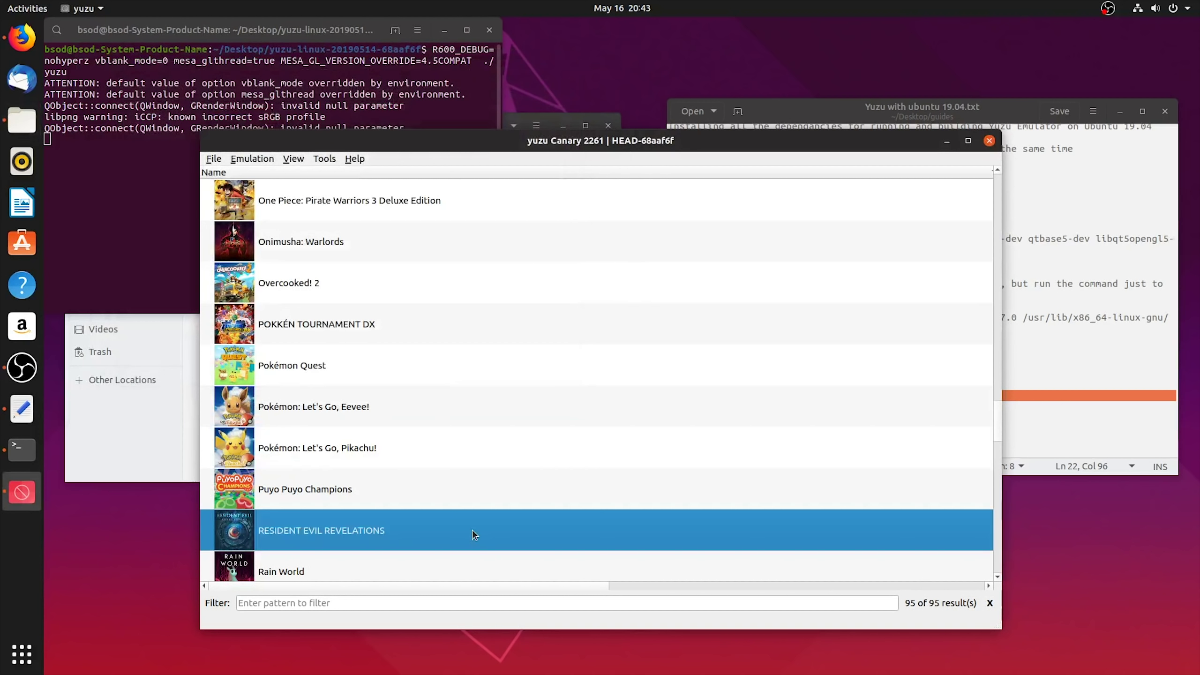
double_click(353, 450)
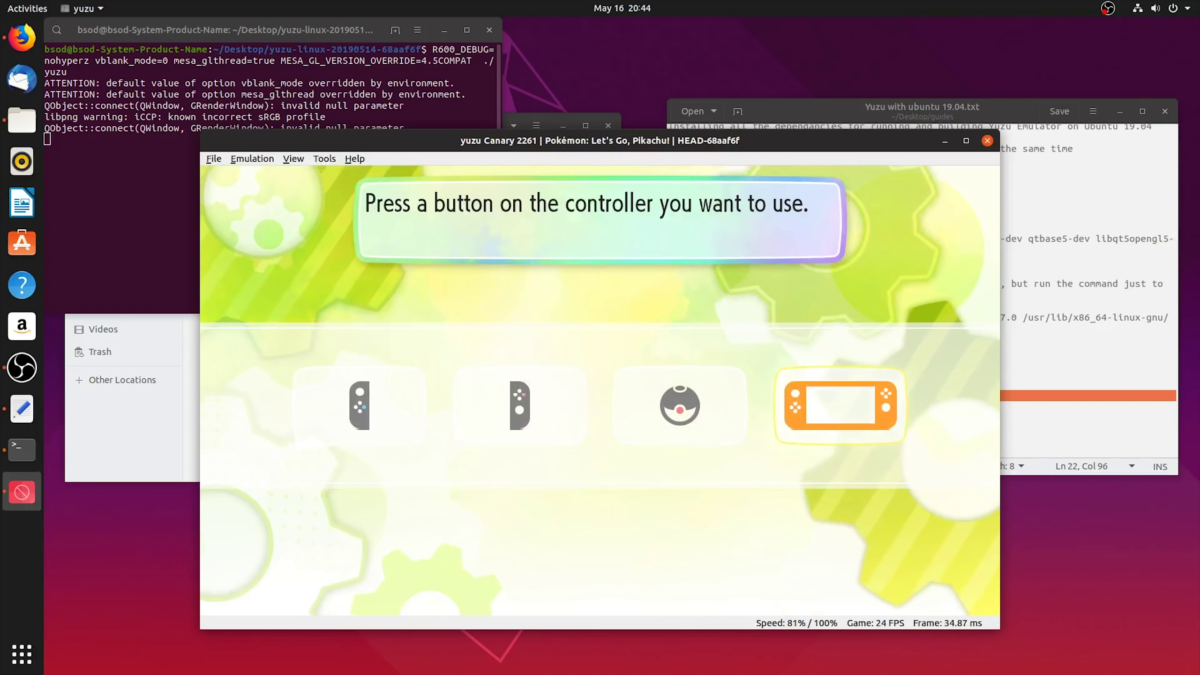
- Choose the handheld controller for Pokémon: Let's Go, Pikachu! and confirm its use
key("a")
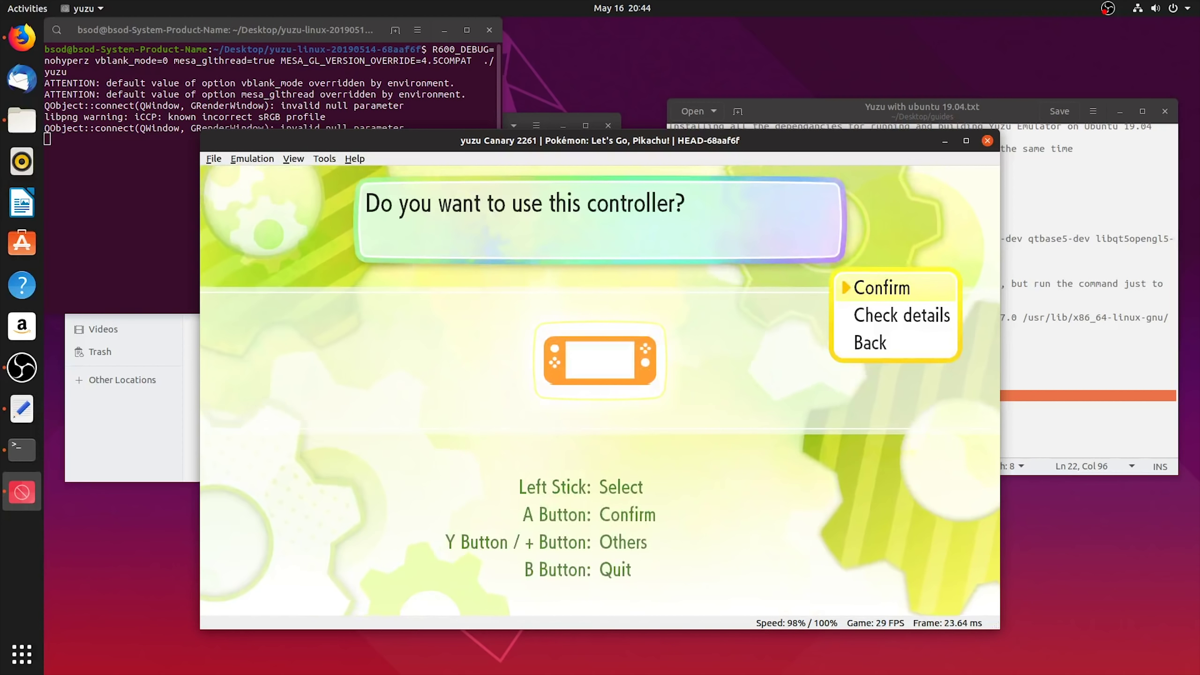
key("a")
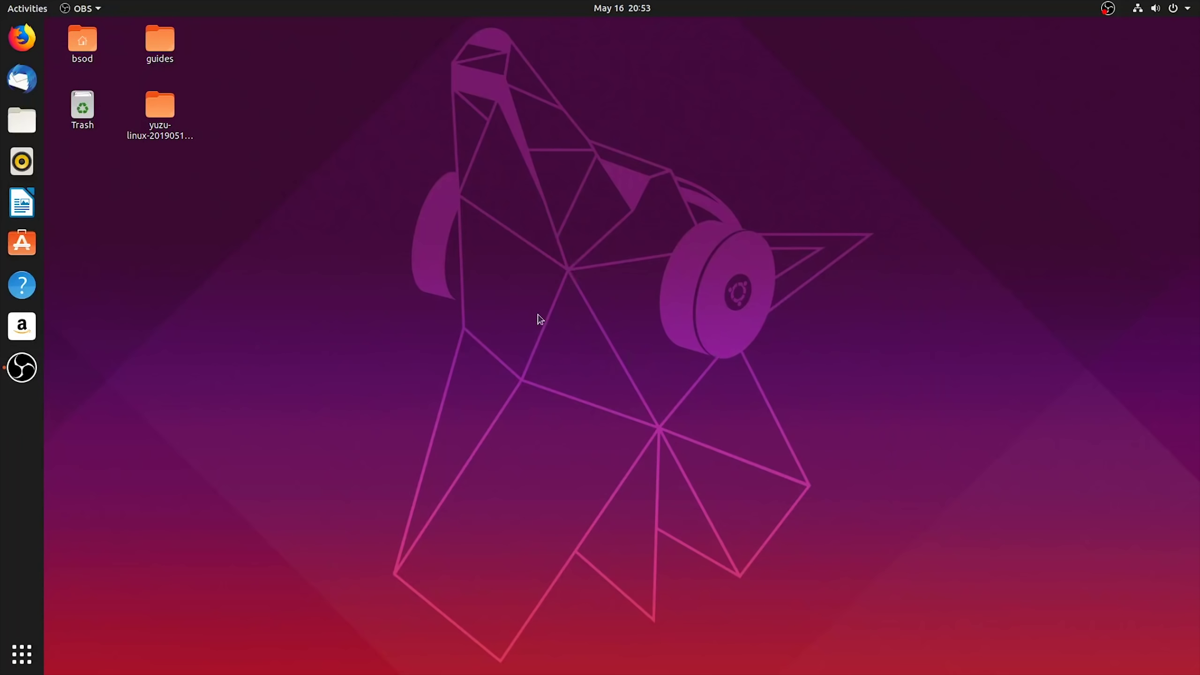
- Check the Ubuntu version, processor and graphics card in the system details, and close the settings
left_click(1184, 8)
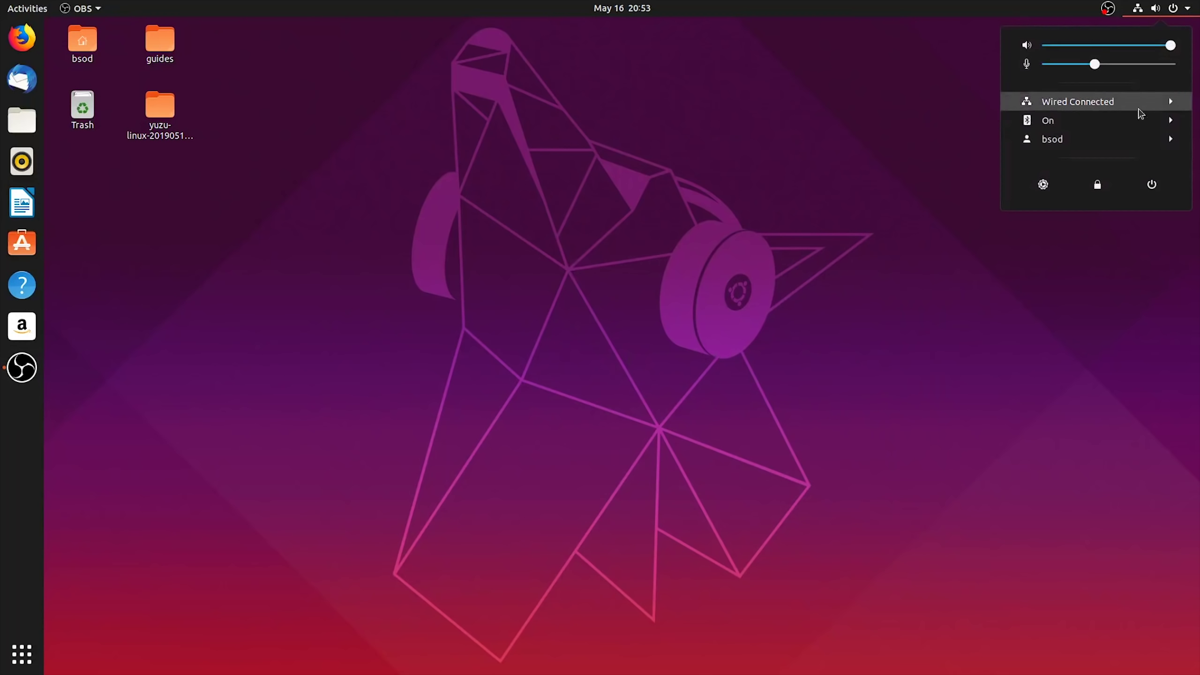
left_click(1042, 186)
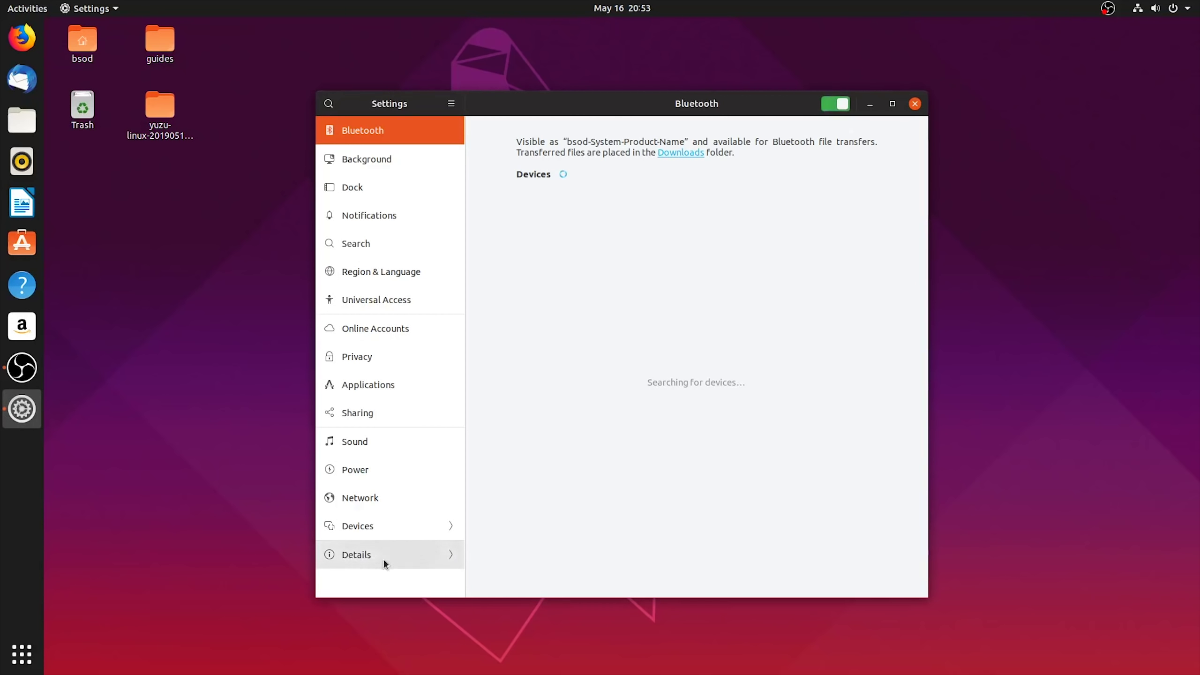
left_click(365, 559)
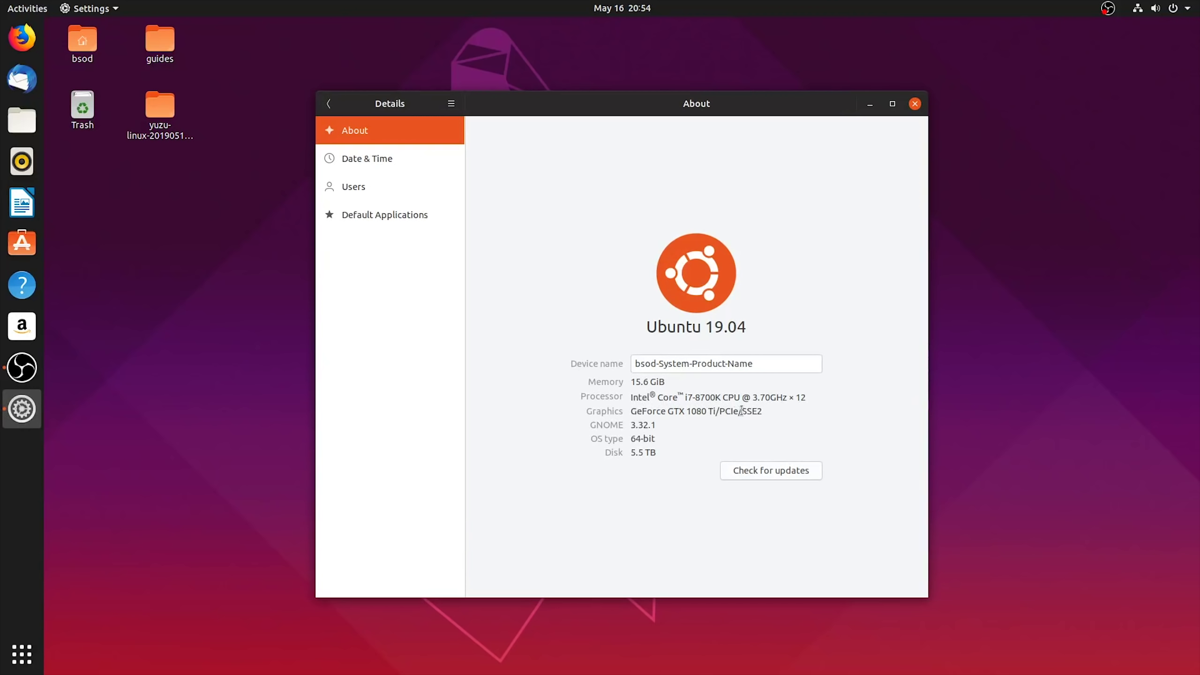
left_click(915, 104)
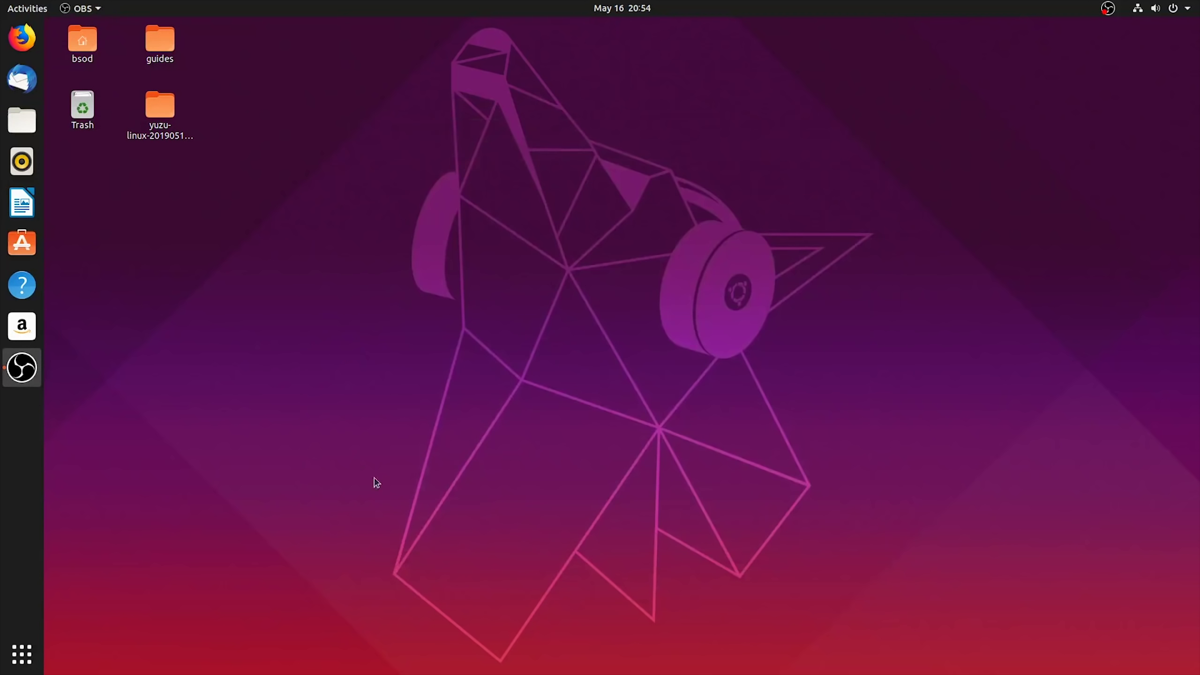
- Find Software Updater by searching for "soft", install all listed updates including the Mesa drivers, and dismiss the updater
left_click(22, 661)
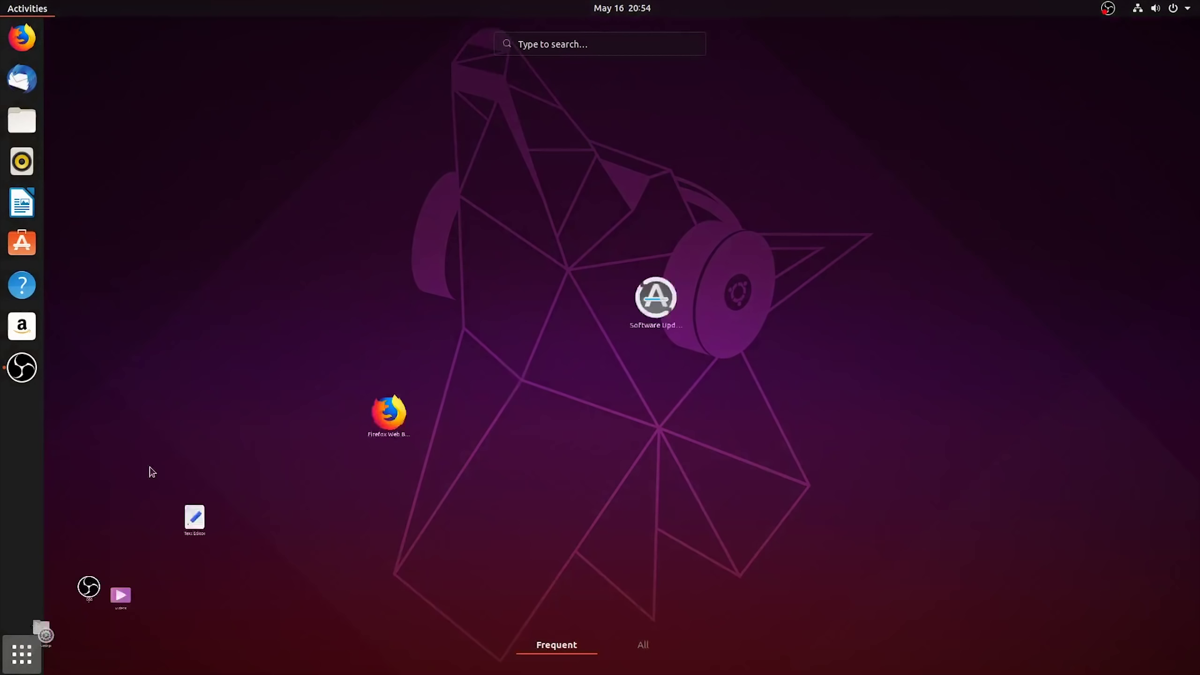
left_click(590, 45)
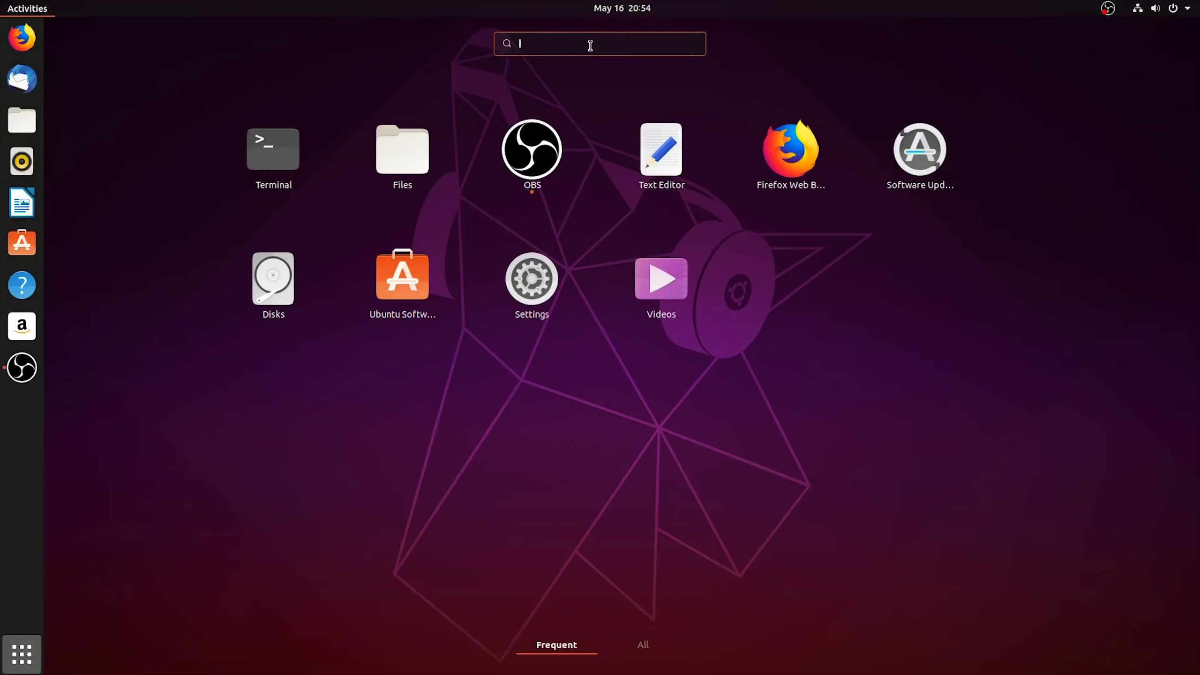
type("soft")
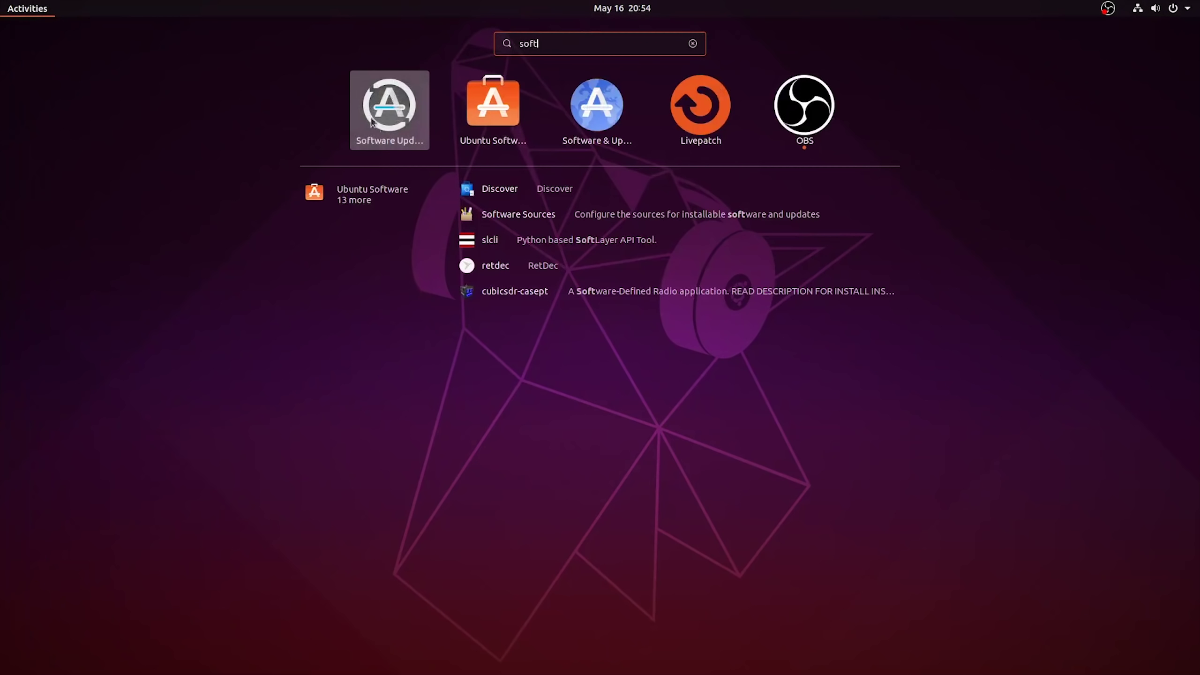
left_click(372, 122)
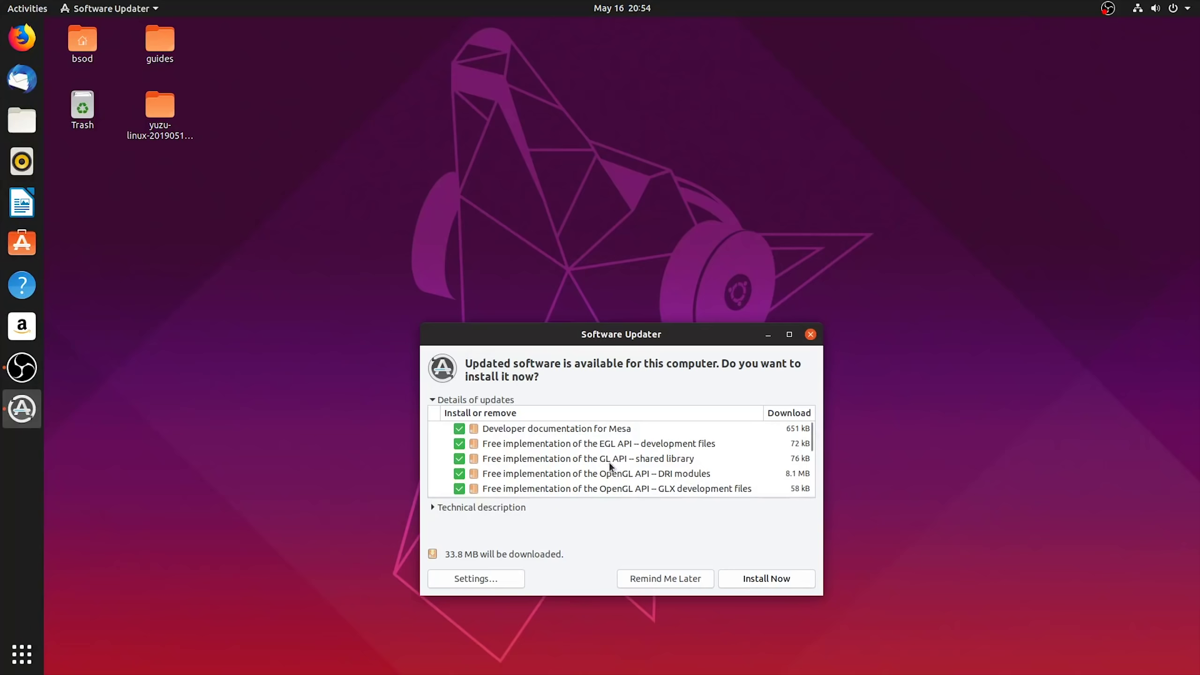
scroll(609, 467, "down", 3)
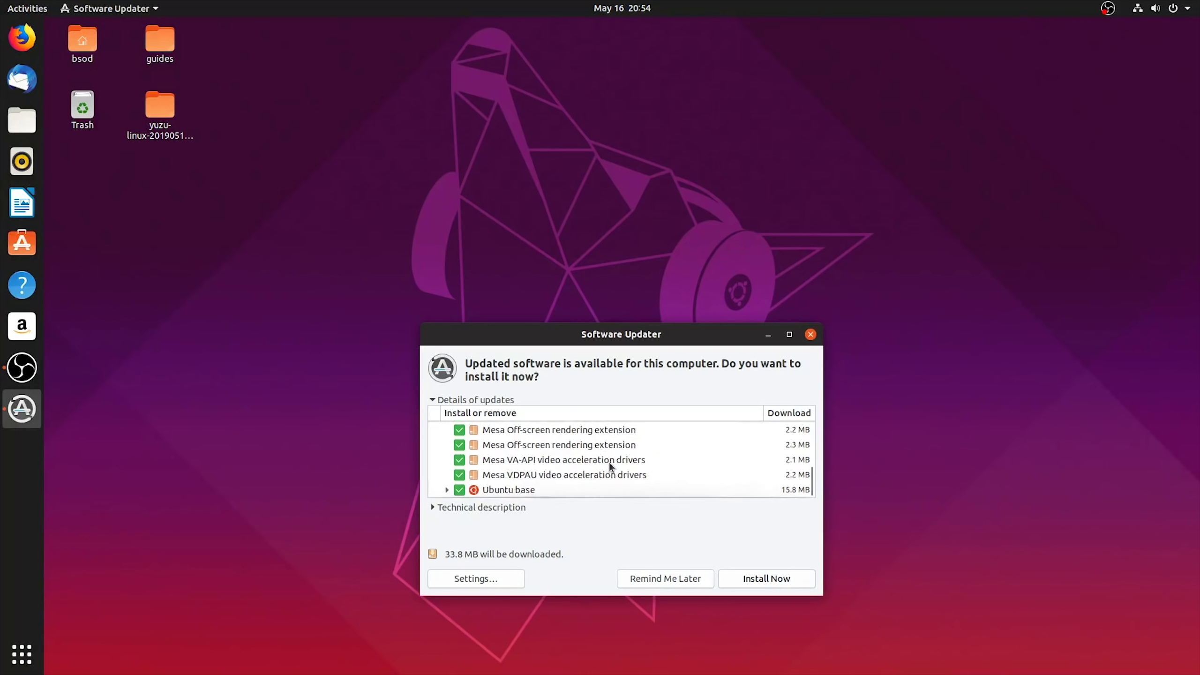
left_click(783, 579)
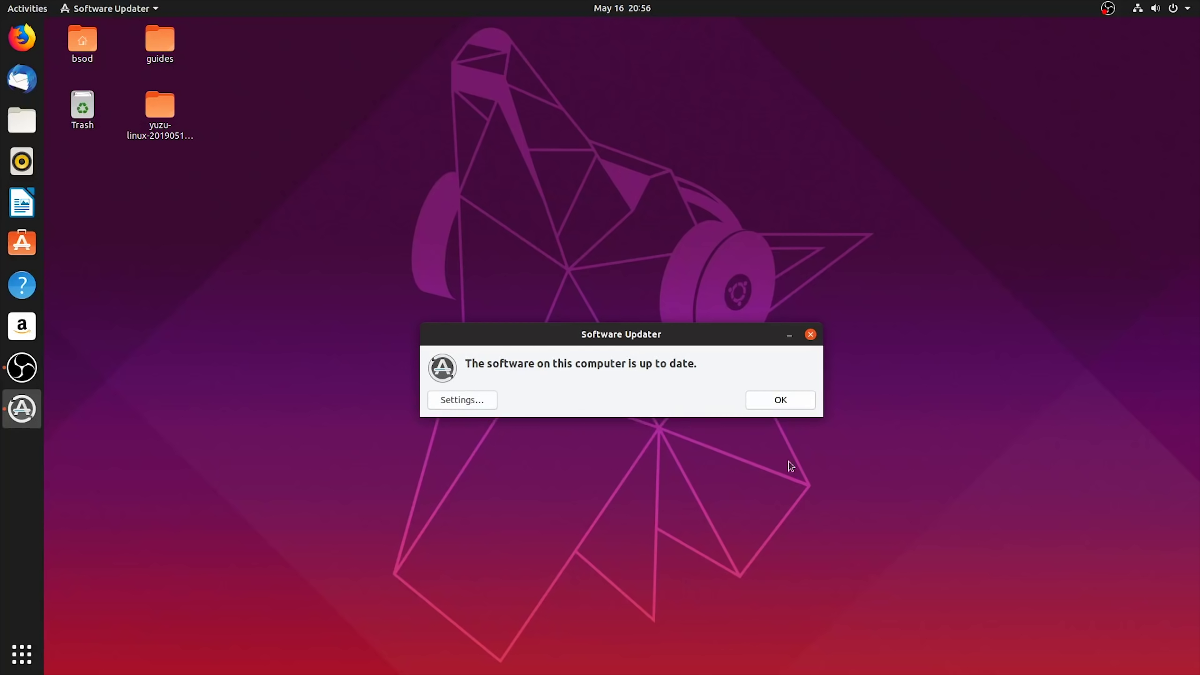
left_click(780, 402)
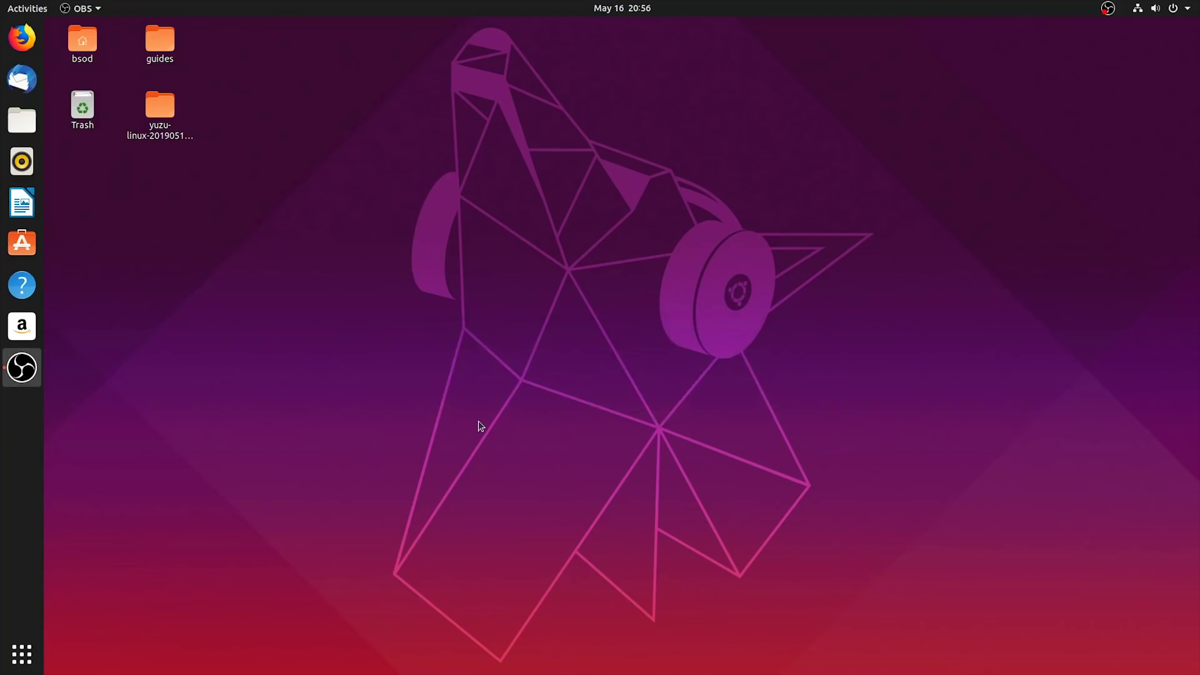
- Reopen Software Updater and bring up the additional drivers available for the NVIDIA graphics card in its settings
left_click(38, 664)
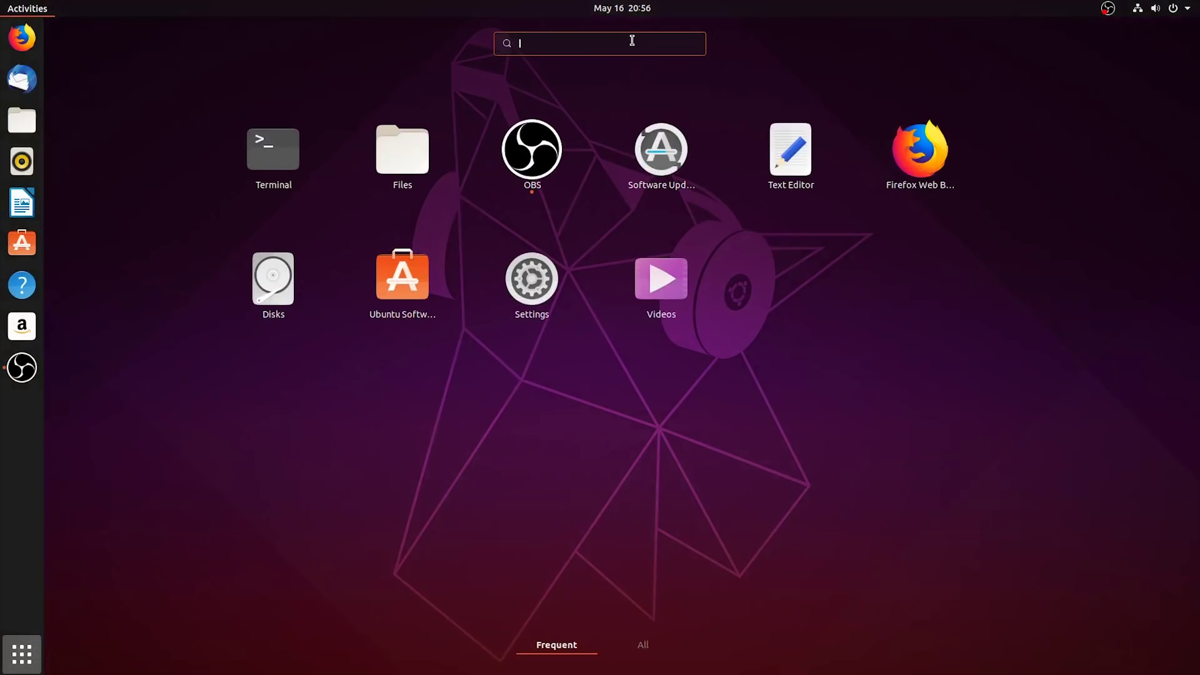
type("soft")
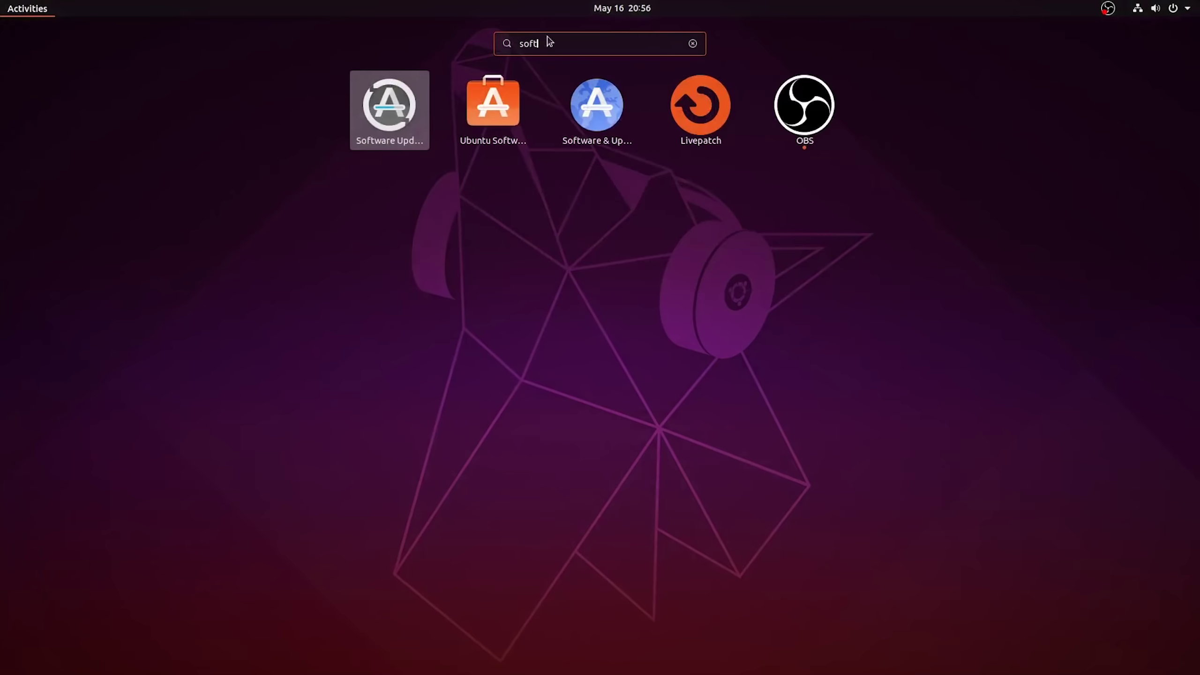
left_click(384, 121)
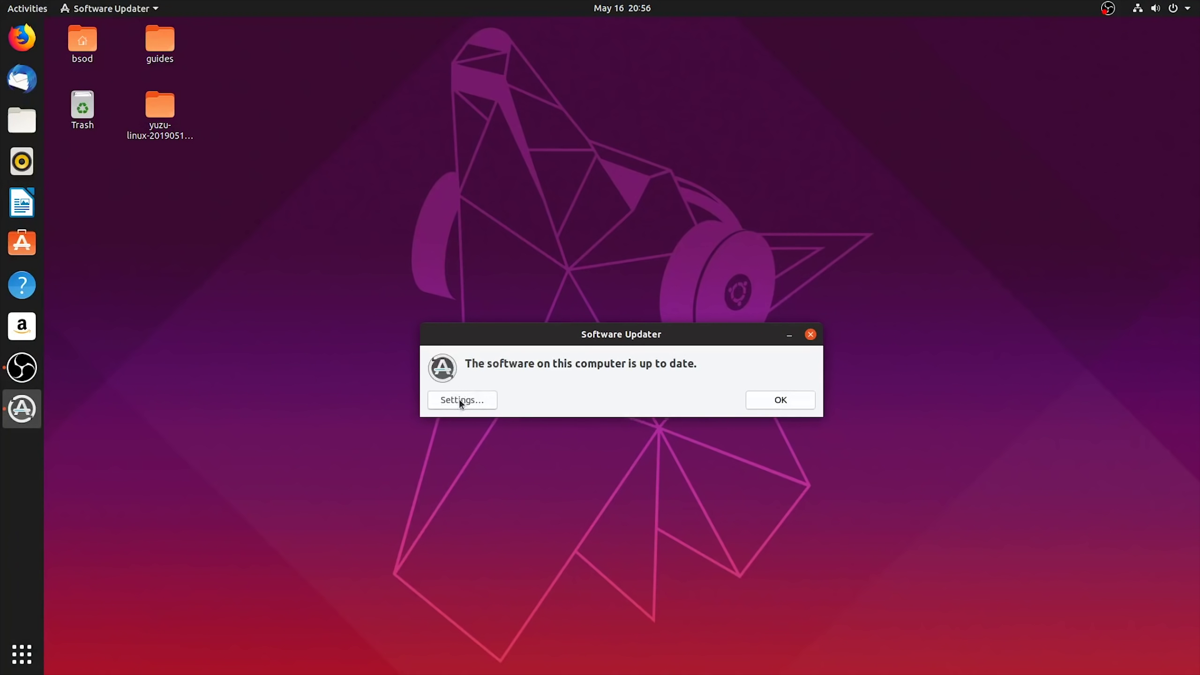
left_click(461, 400)
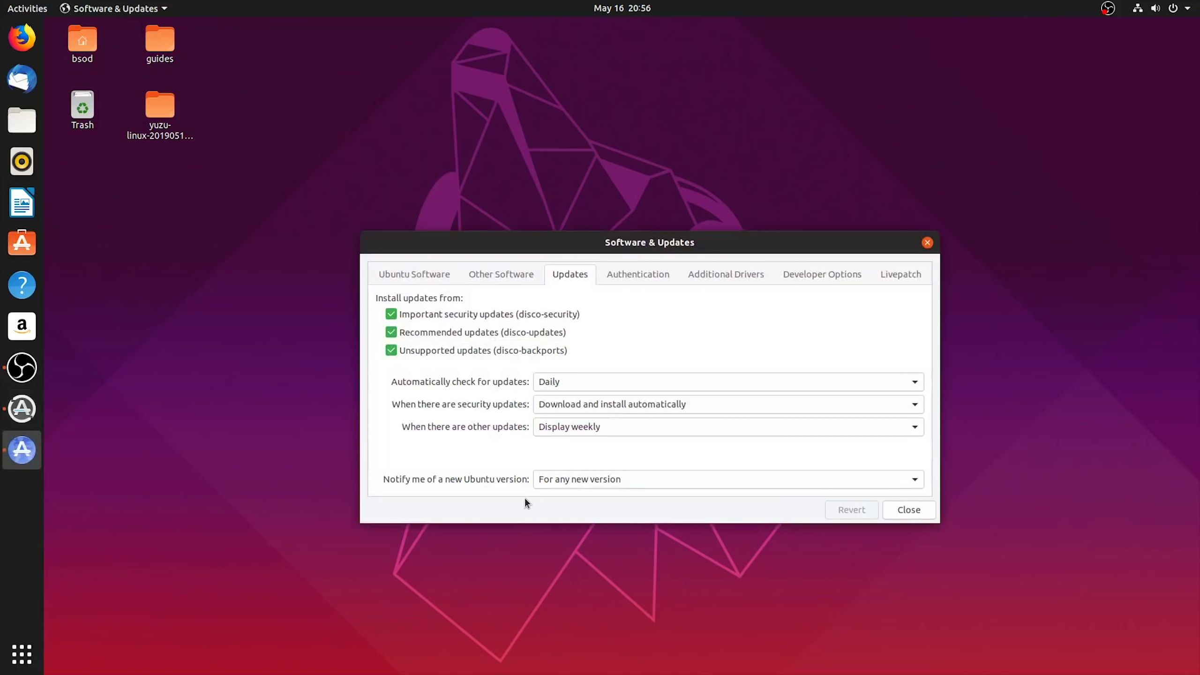
left_click(740, 278)
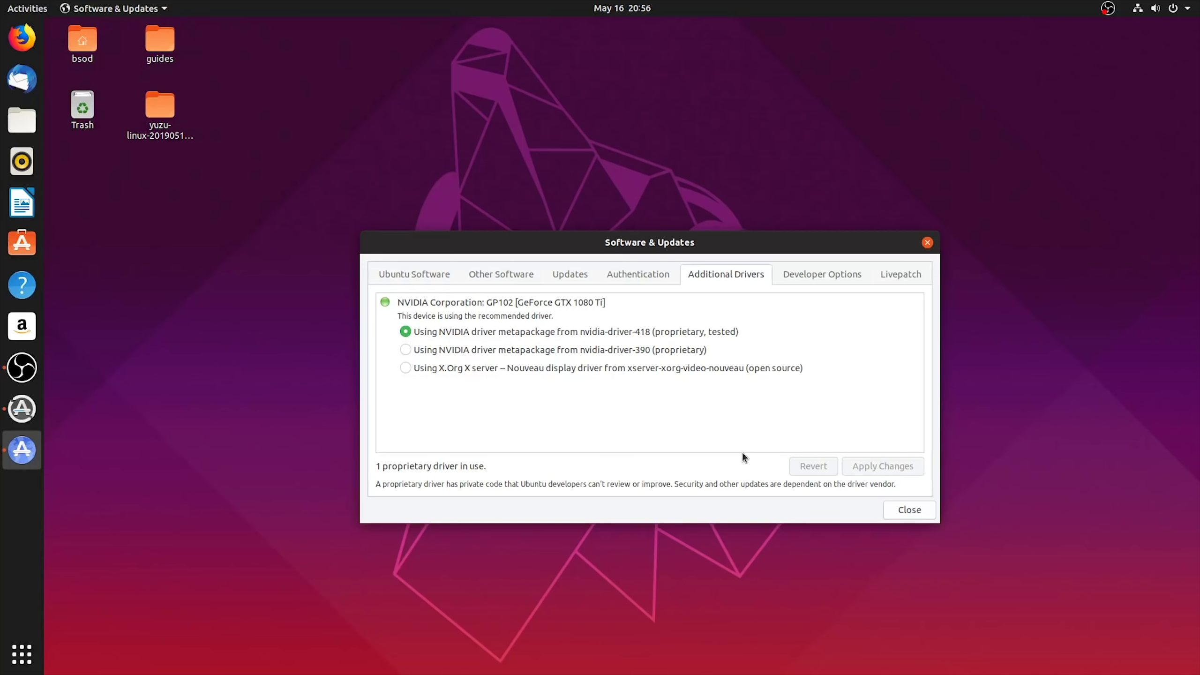
- Open "Ubuntu driver install.txt" from the guides folder and compare its NVIDIA instructions with the available Nouveau driver option
double_click(165, 39)
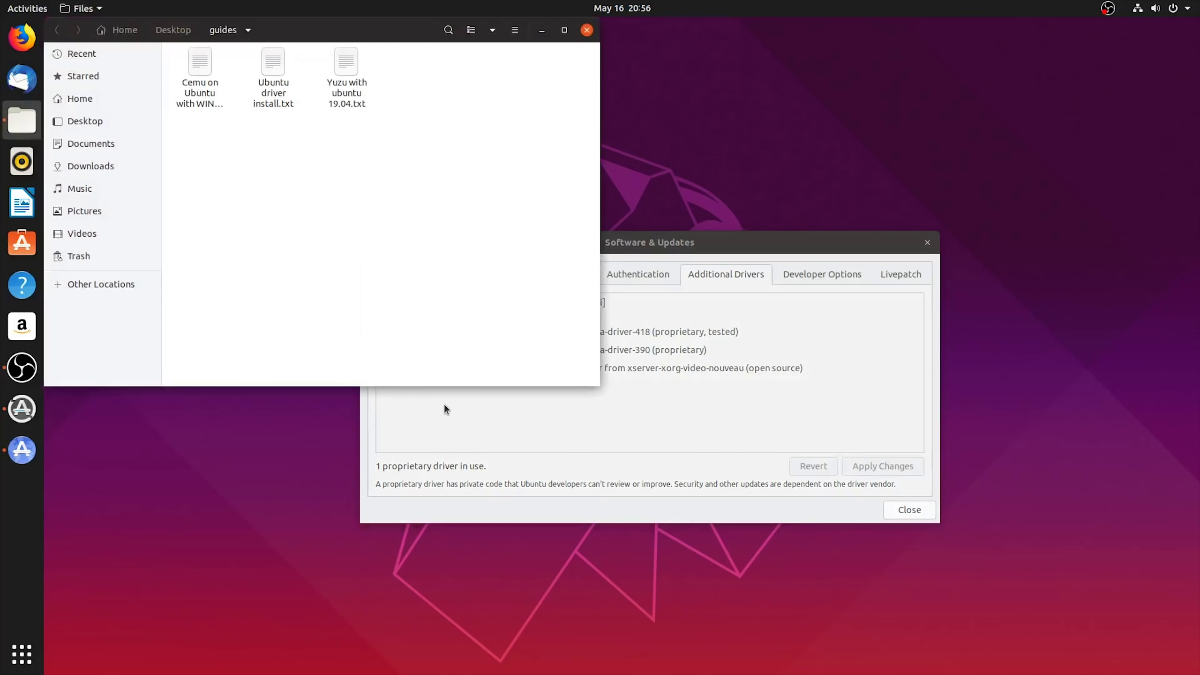
double_click(273, 71)
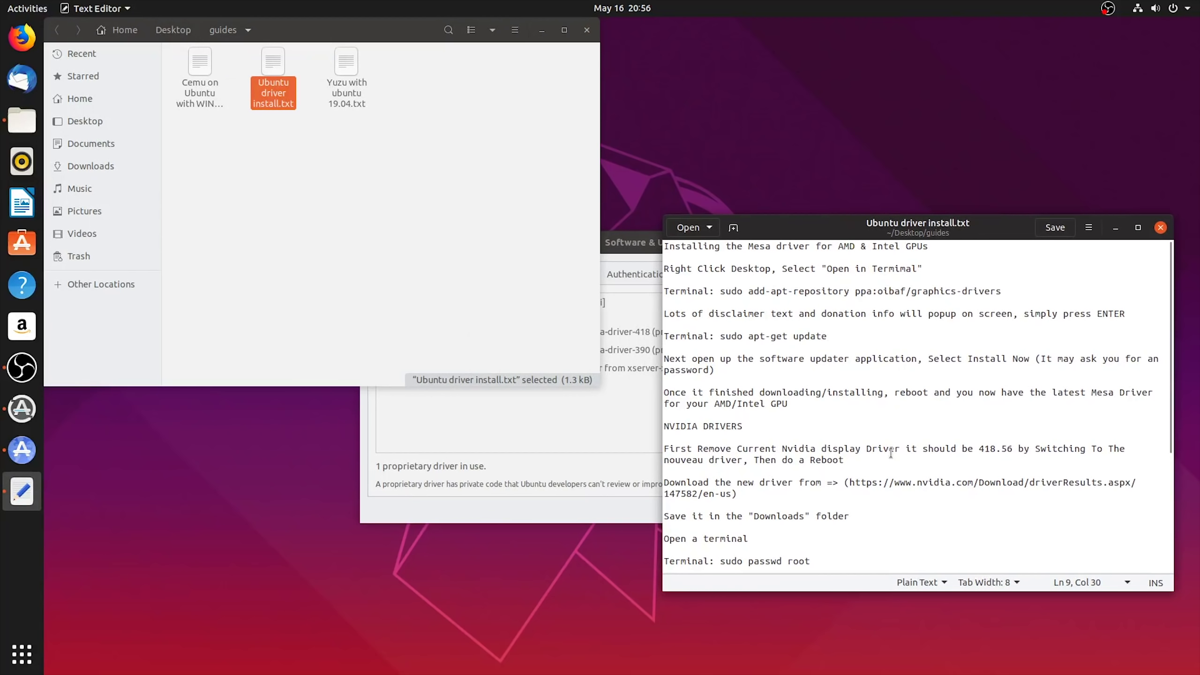
scroll(890, 453, "down", 5)
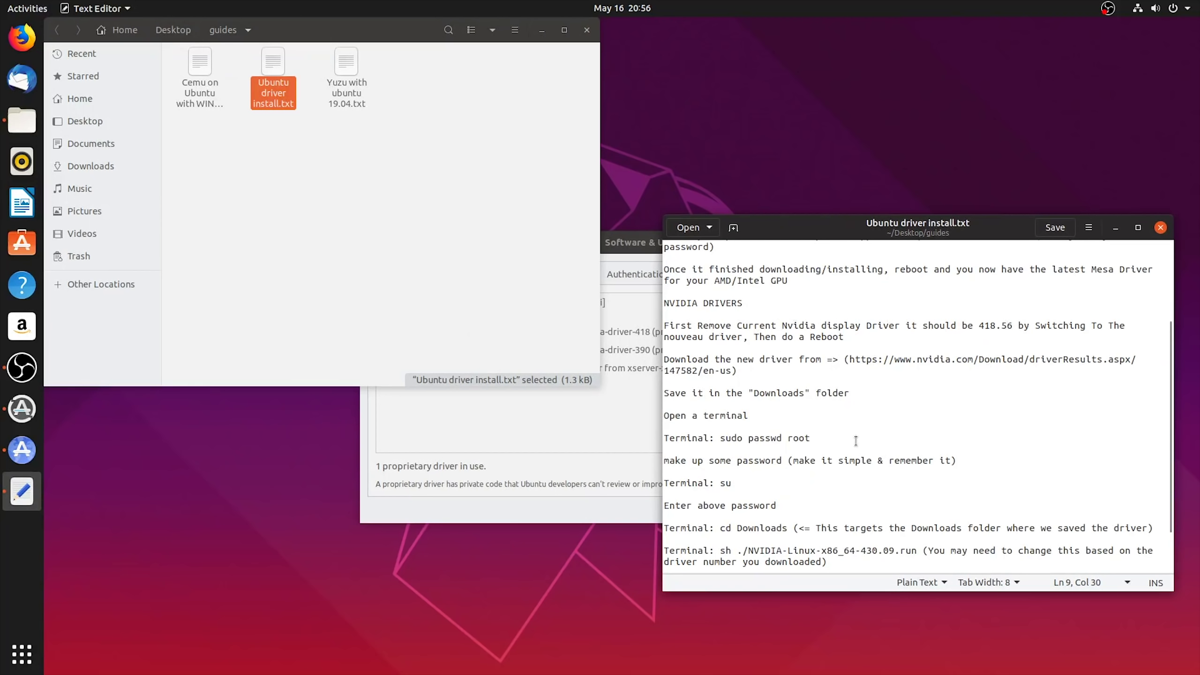
left_click(553, 412)
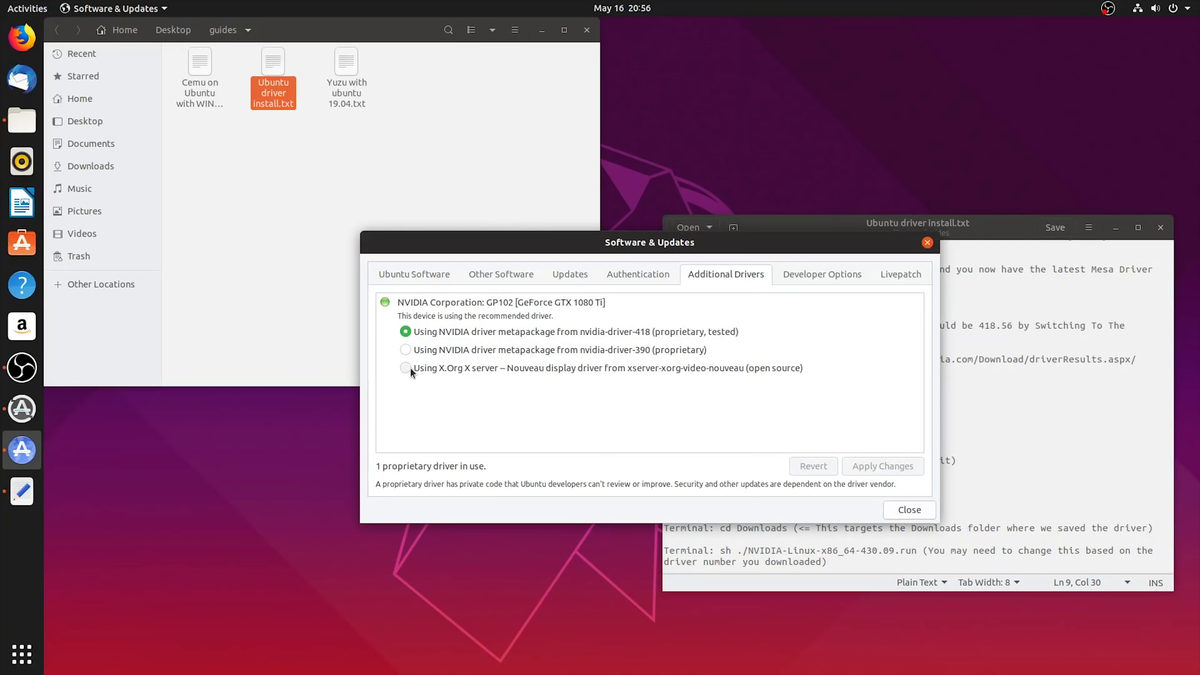
left_click(989, 229)
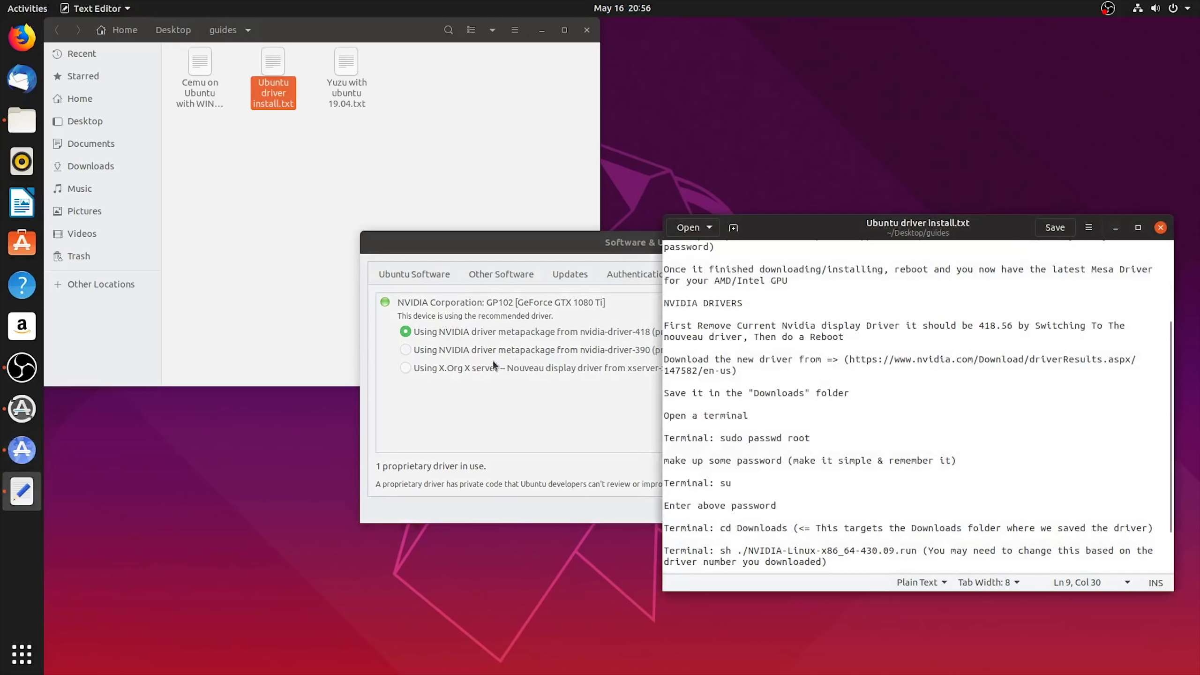
left_click(1177, 8)
left_click(1153, 185)
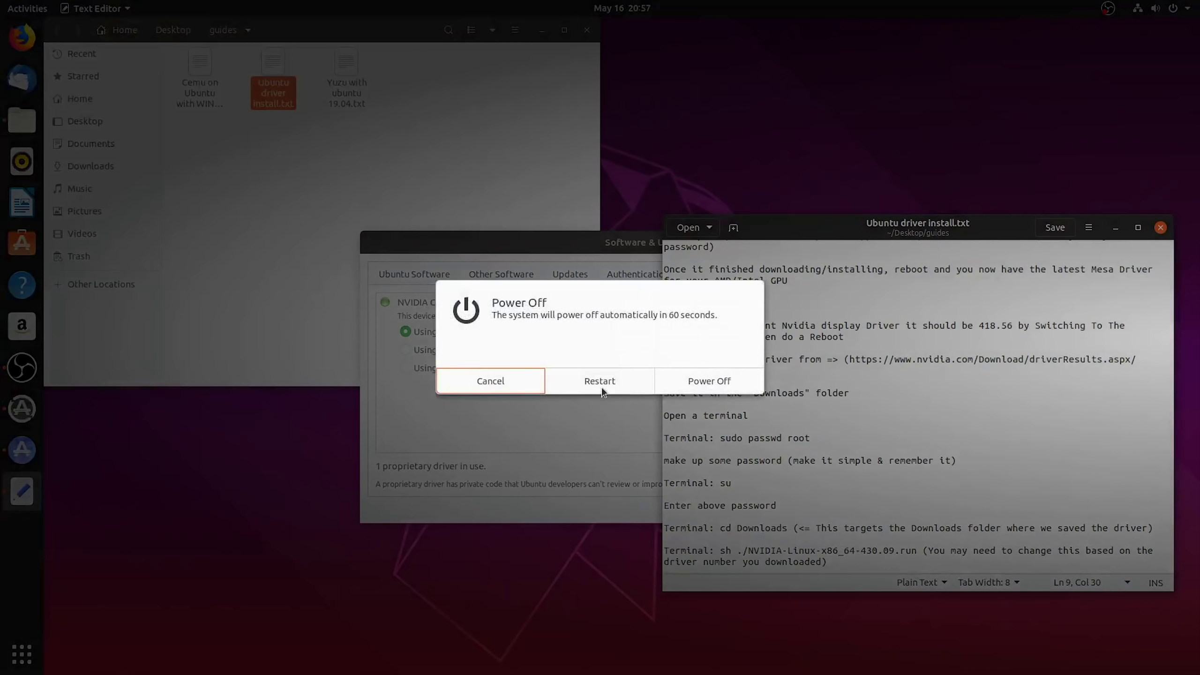
left_click(497, 381)
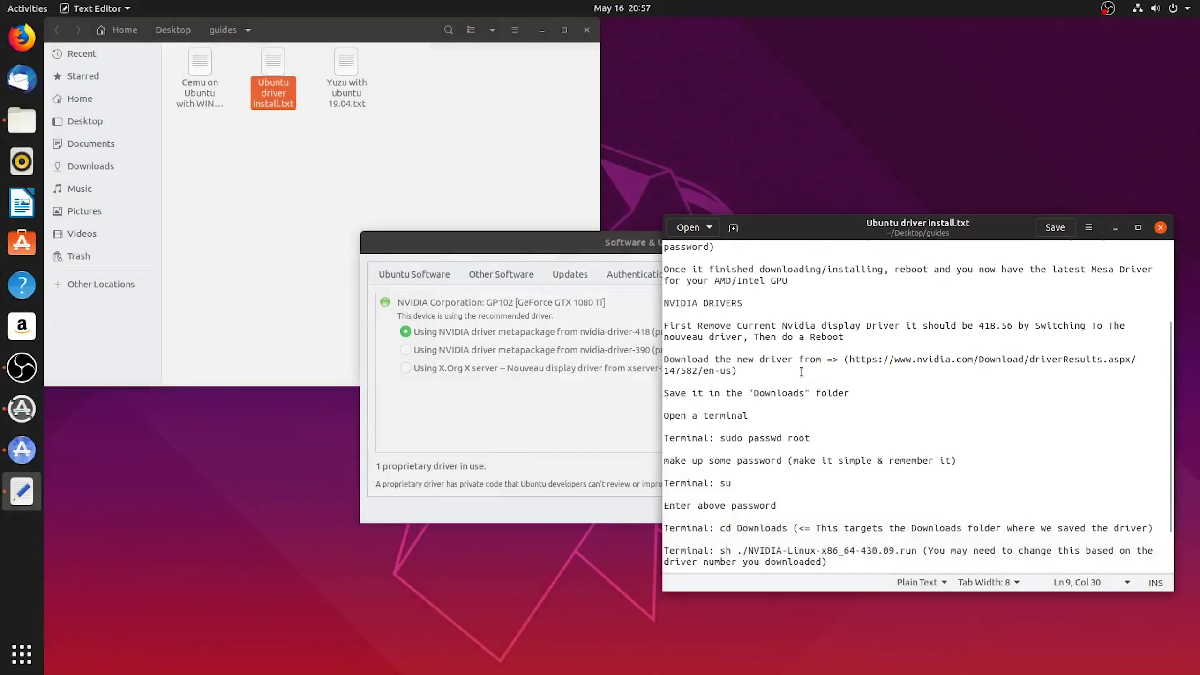
- Read the rest of the NVIDIA driver guide, and close the guide, Software & Updates, the guides folder and Software Updater
scroll(807, 381, "down", 3)
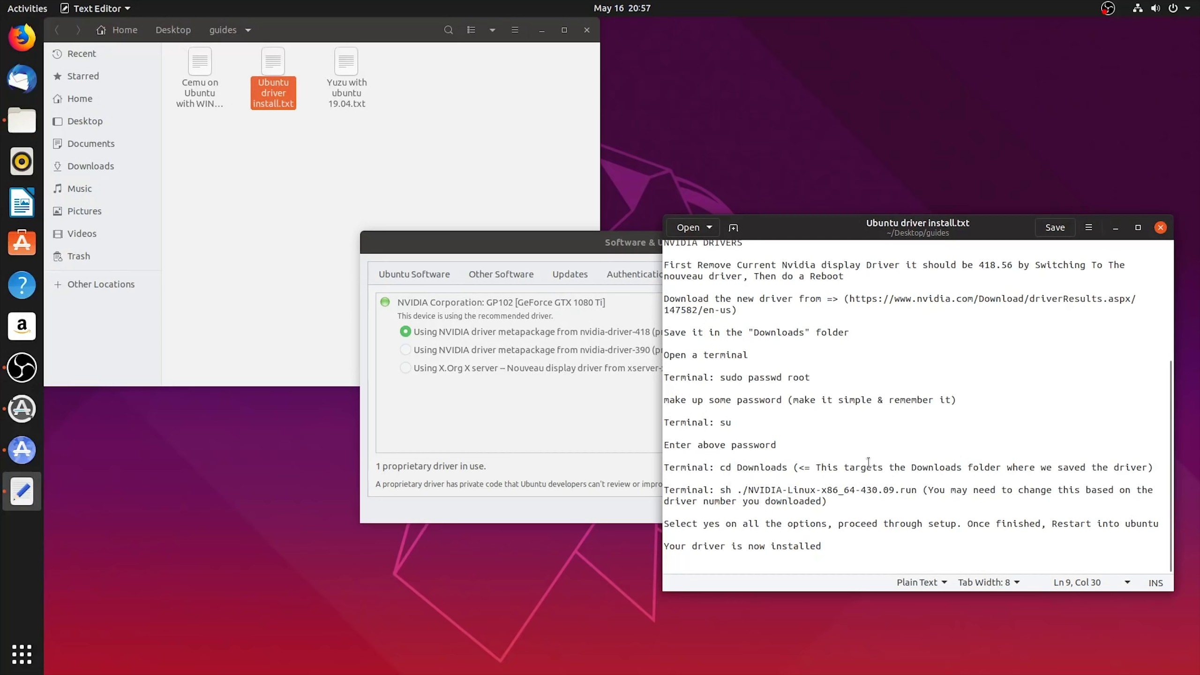
left_click(1160, 228)
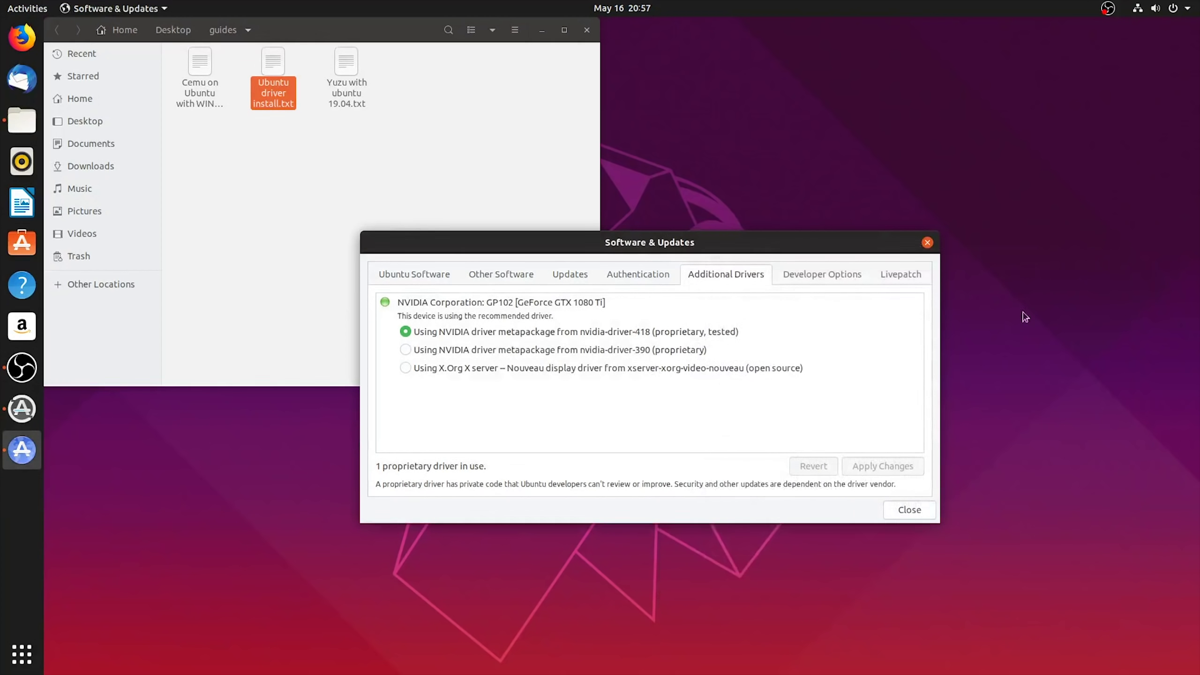
left_click(927, 244)
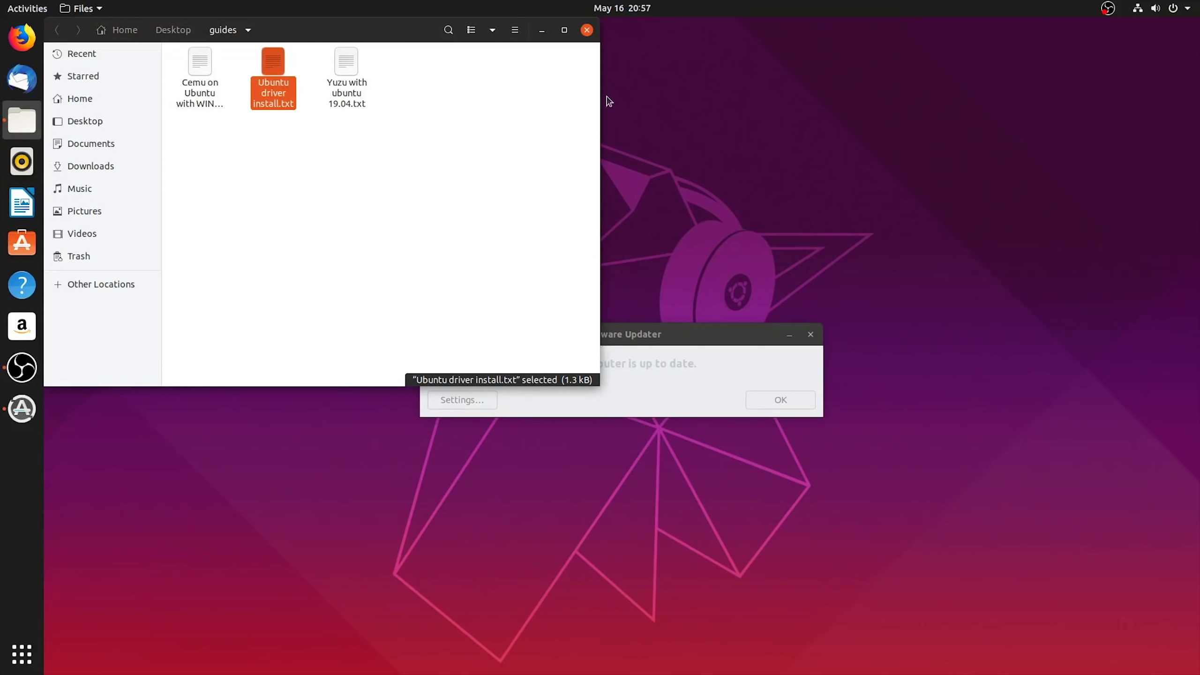
key("ctrl+w")
left_click(780, 406)
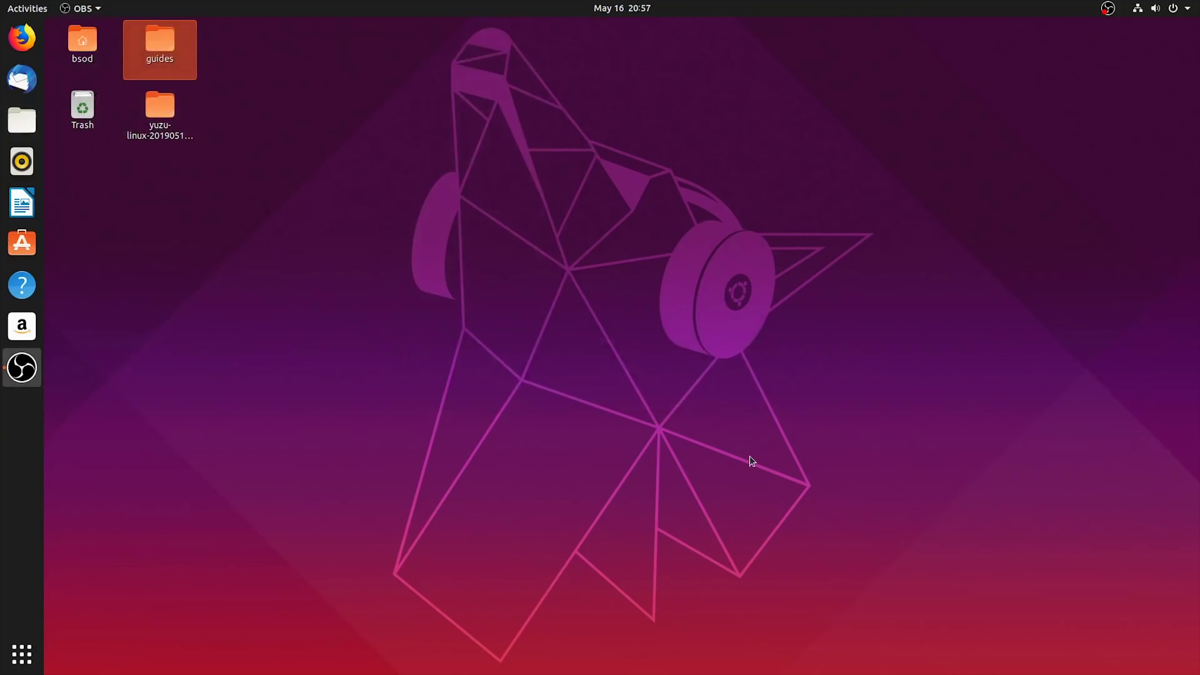
double_click(160, 110)
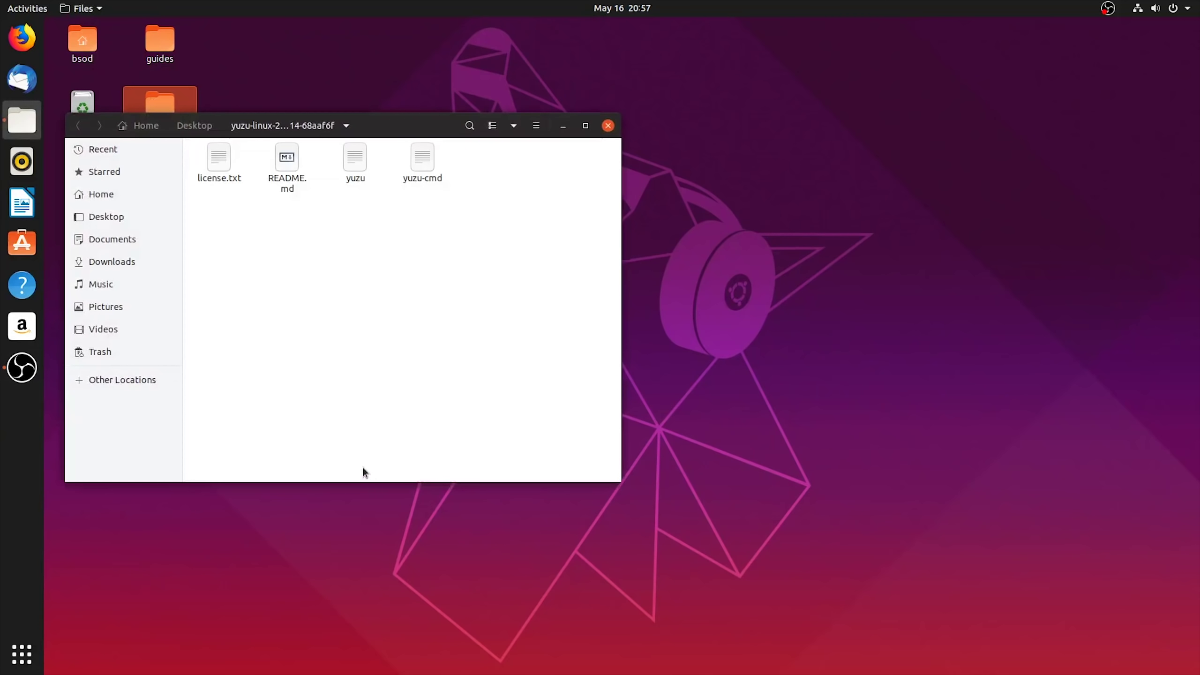
right_click(292, 307)
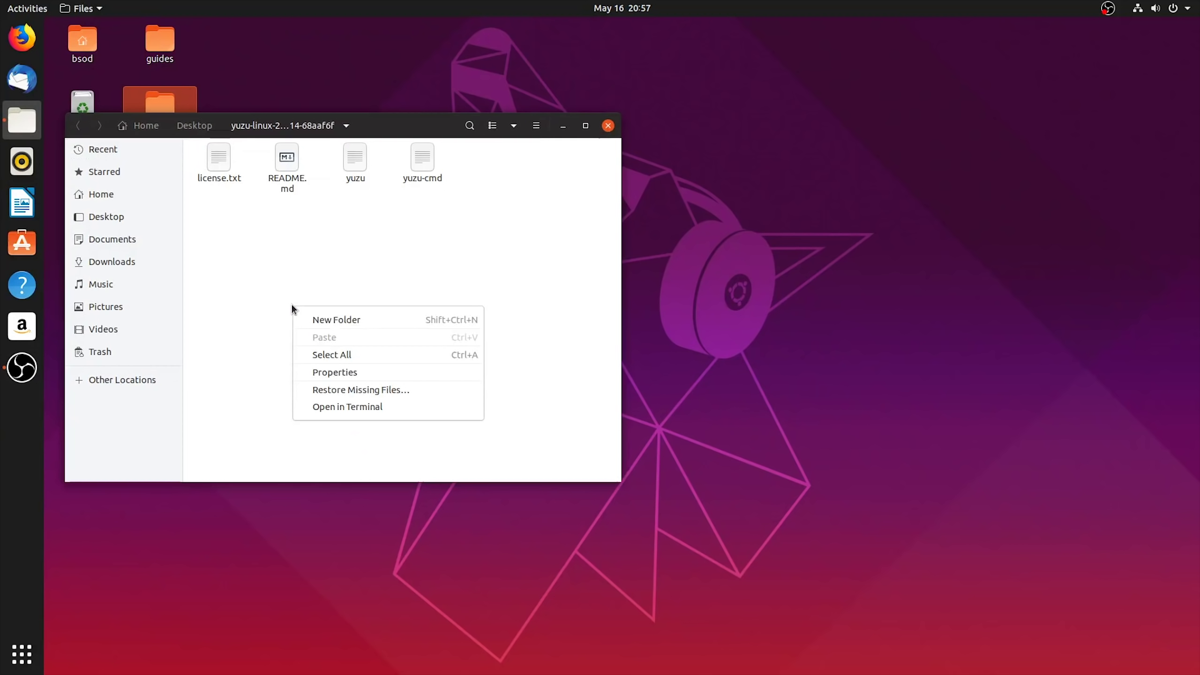
left_click(348, 406)
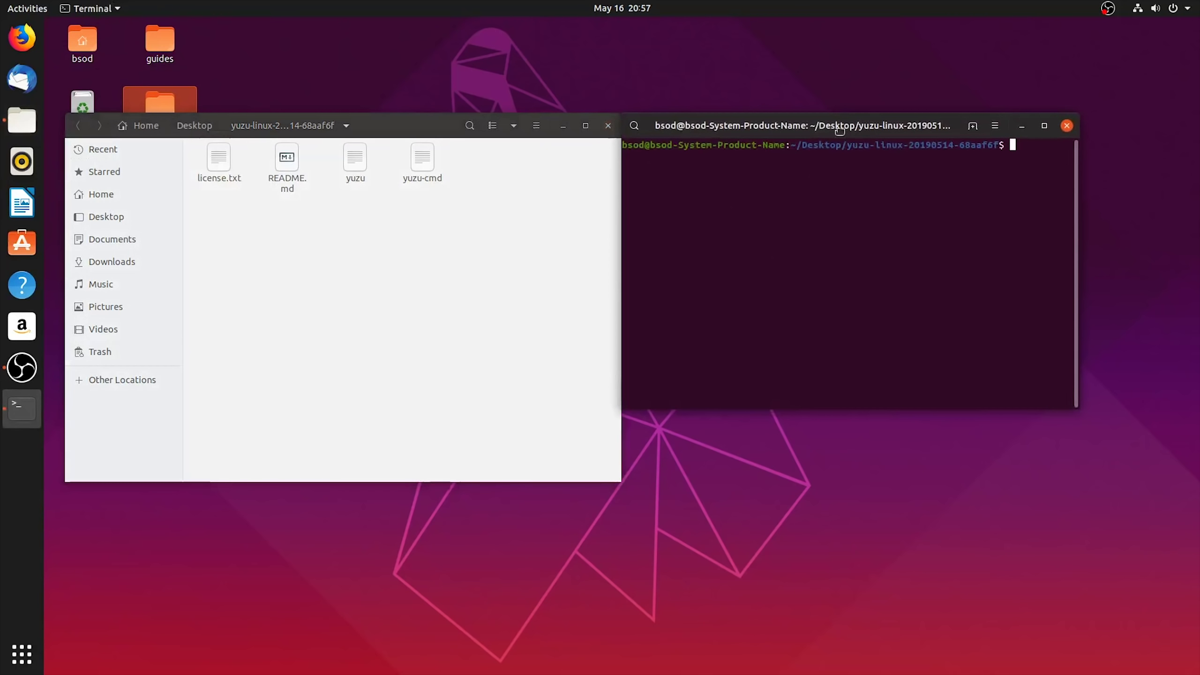
left_click_drag(860, 124, 386, 244)
- Open "Yuzu with ubuntu 19.04.txt" from the guides folder and place it beside the terminal
double_click(173, 46)
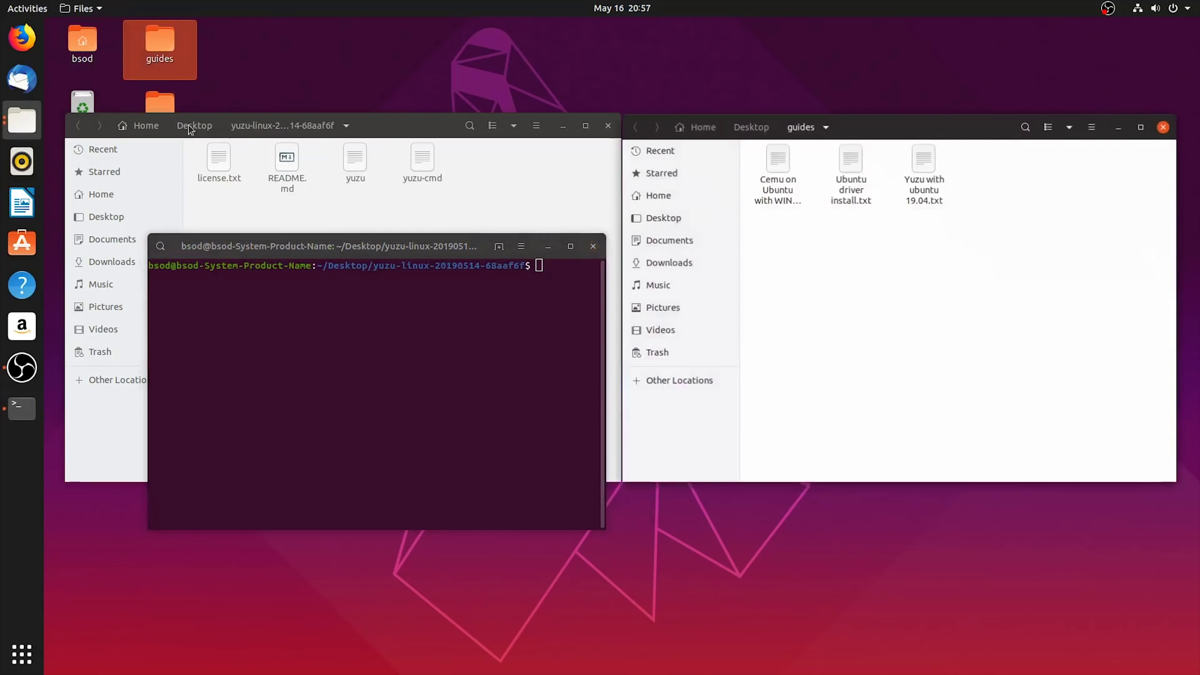
double_click(924, 186)
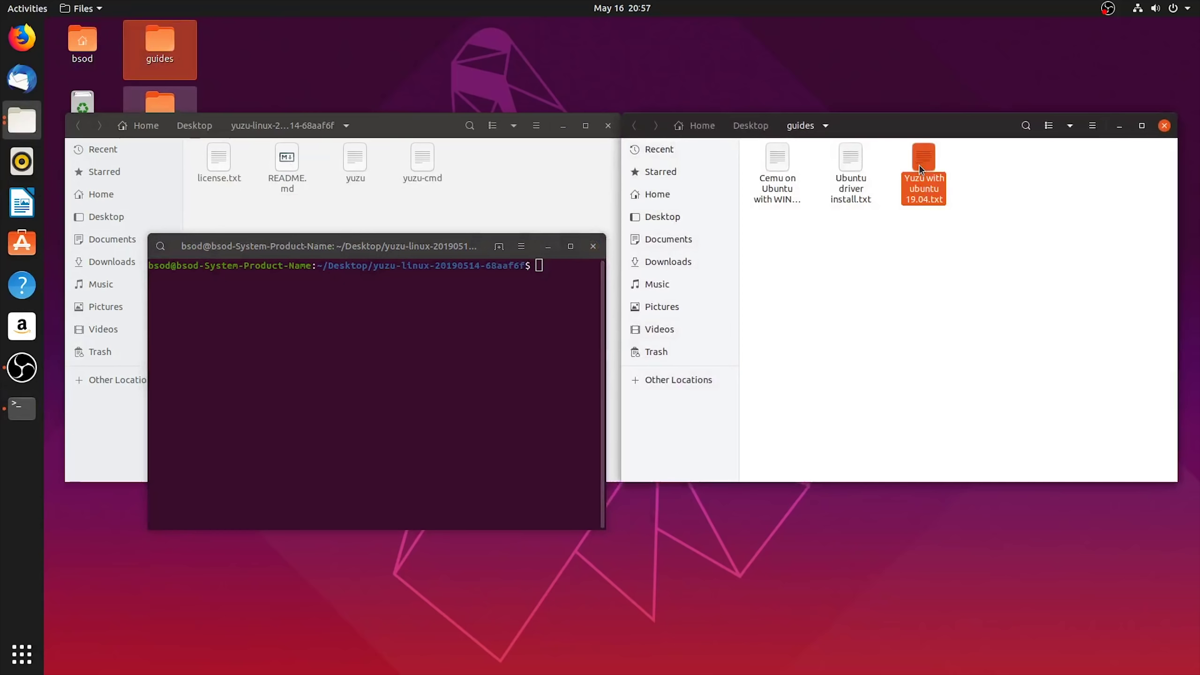
left_click_drag(292, 35, 888, 70)
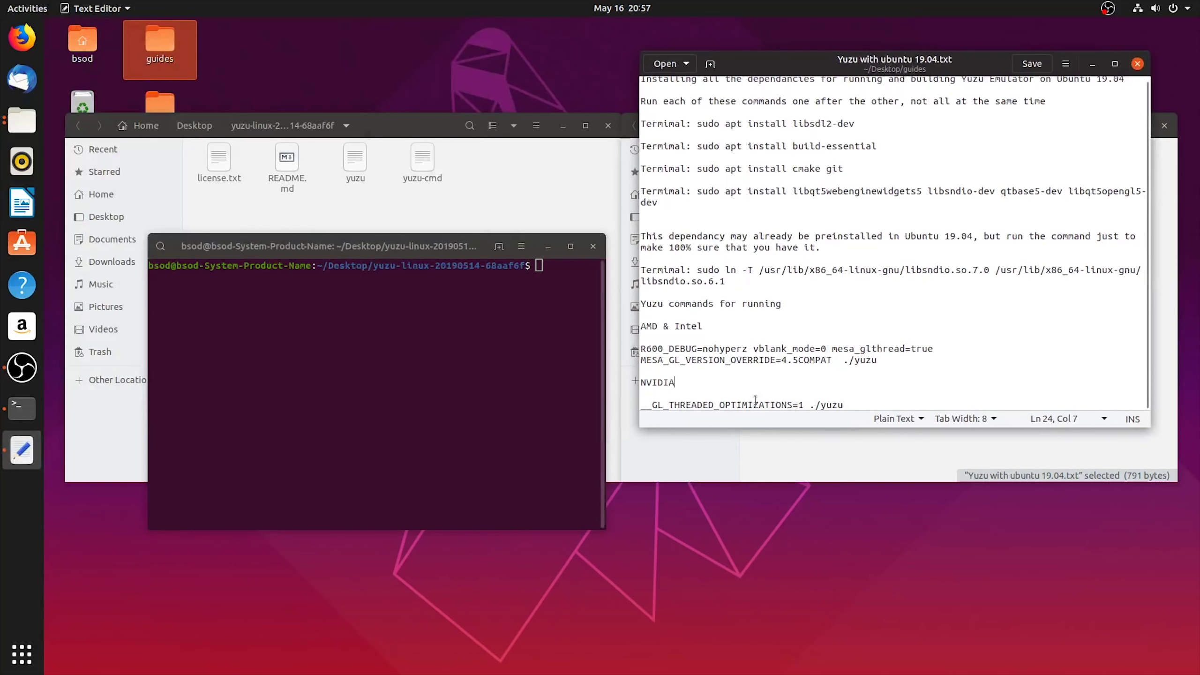
- Copy the NVIDIA launch command "__GL_THREADED_OPTIMIZATIONS=1 ./yuzu" from the end of the Yuzu guide
left_click(844, 405)
left_click_drag(844, 404, 791, 406)
left_click(844, 405)
left_click(643, 405, "shift")
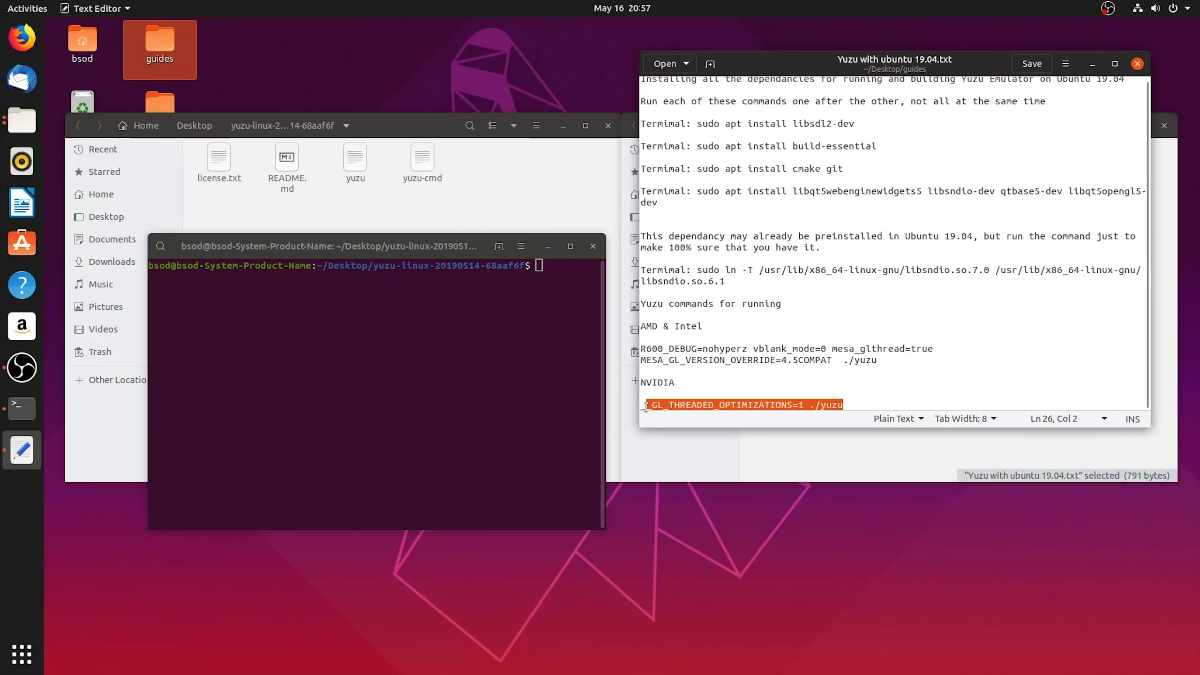
right_click(647, 405)
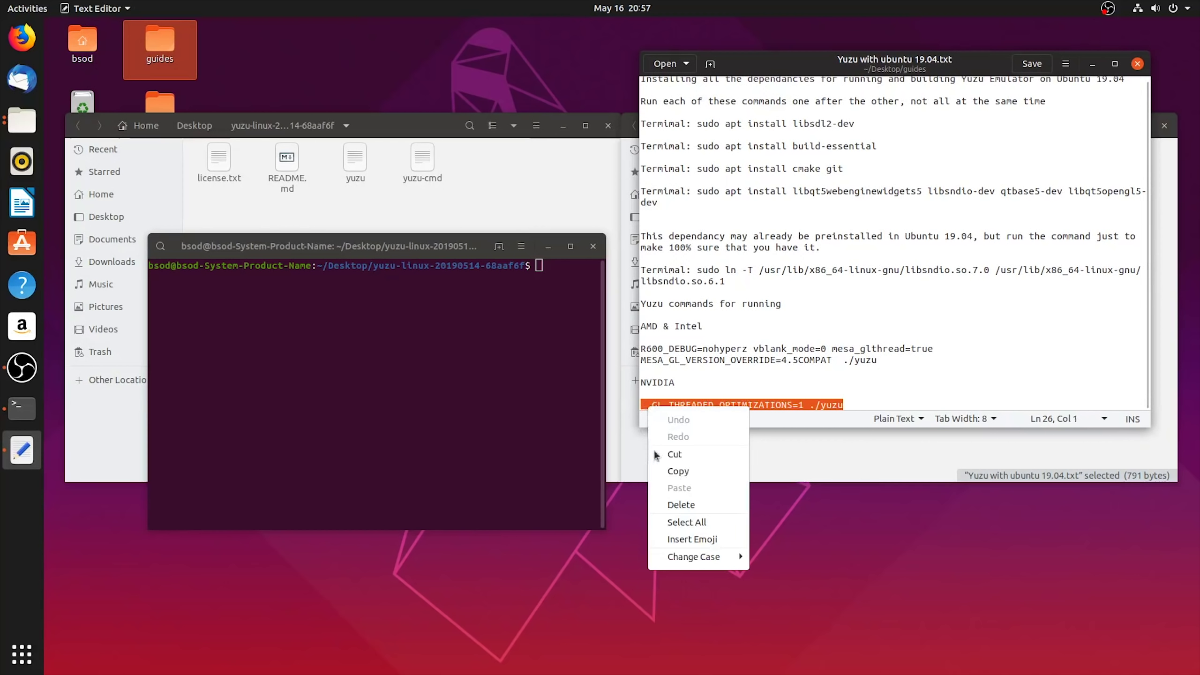
left_click(688, 470)
- Paste the copied NVIDIA command into the terminal at the yuzu folder and run it to launch Yuzu
right_click(540, 266)
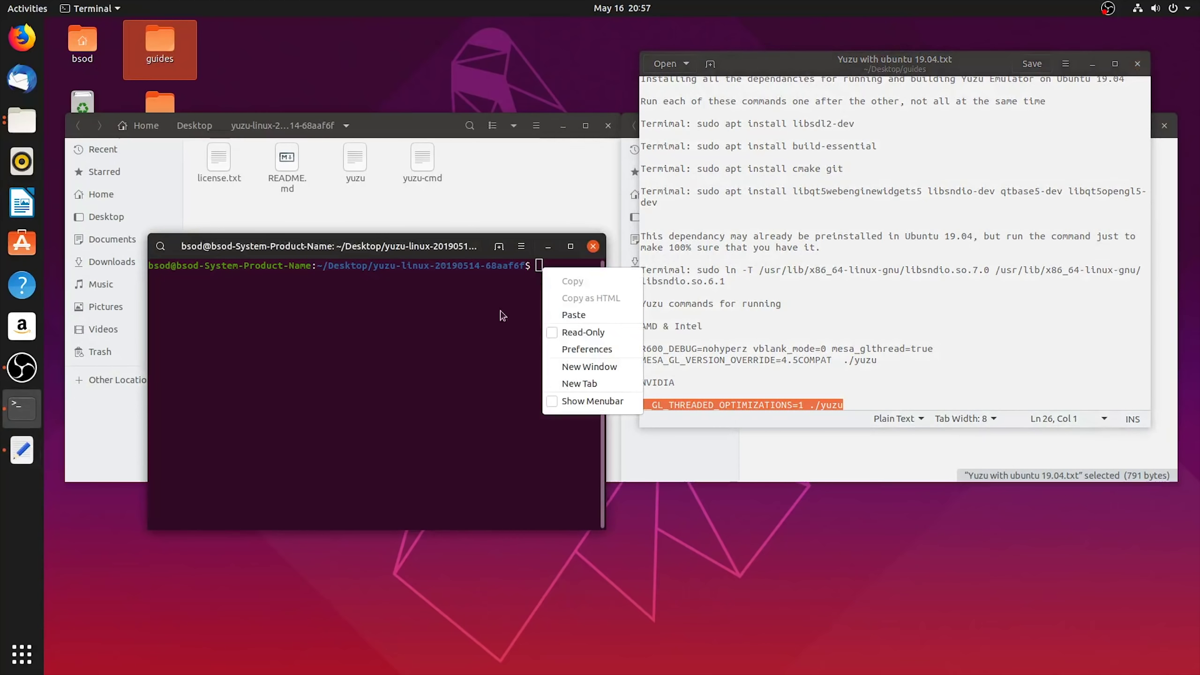
left_click(581, 315)
key("Return")
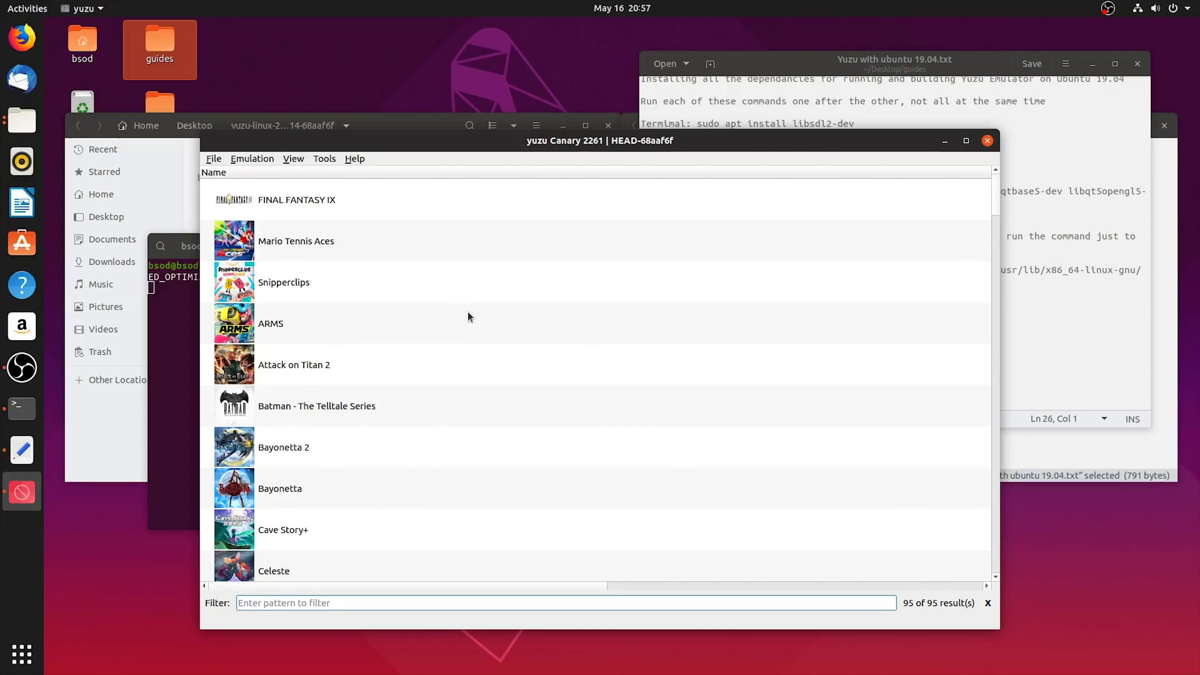
- Turn off Force 30 FPS mode, enable asynchronous GPU emulation in Yuzu's graphics configuration, and accept the settings
left_click(248, 160)
left_click(262, 239)
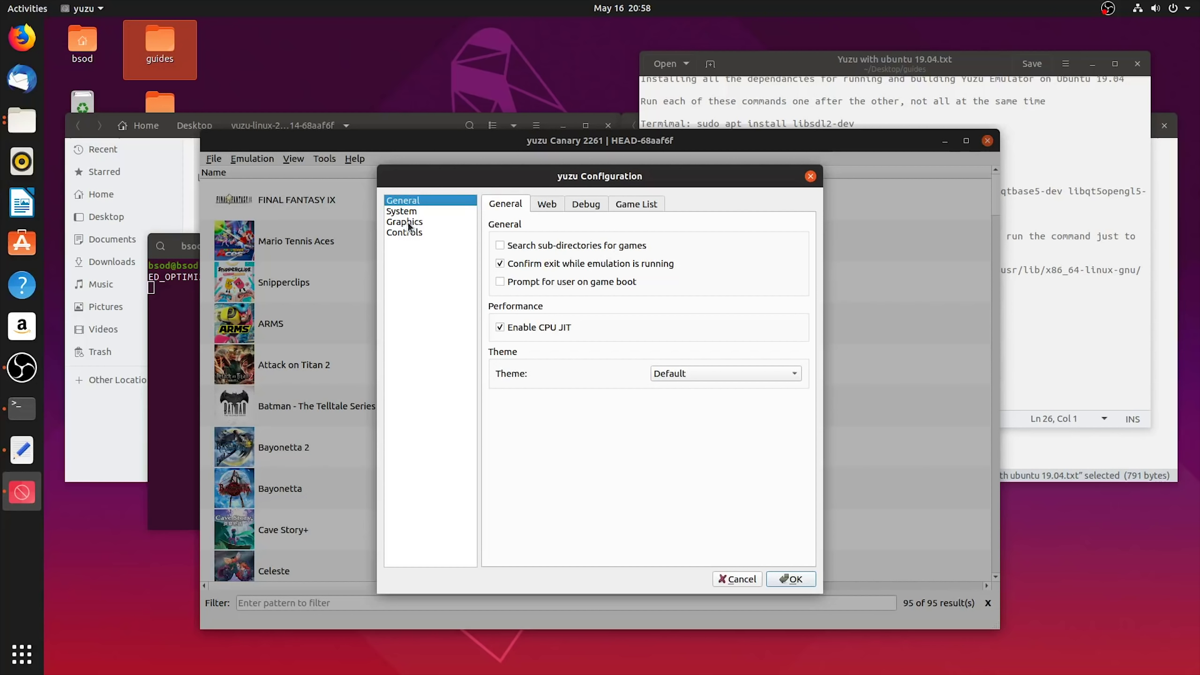
left_click(409, 227)
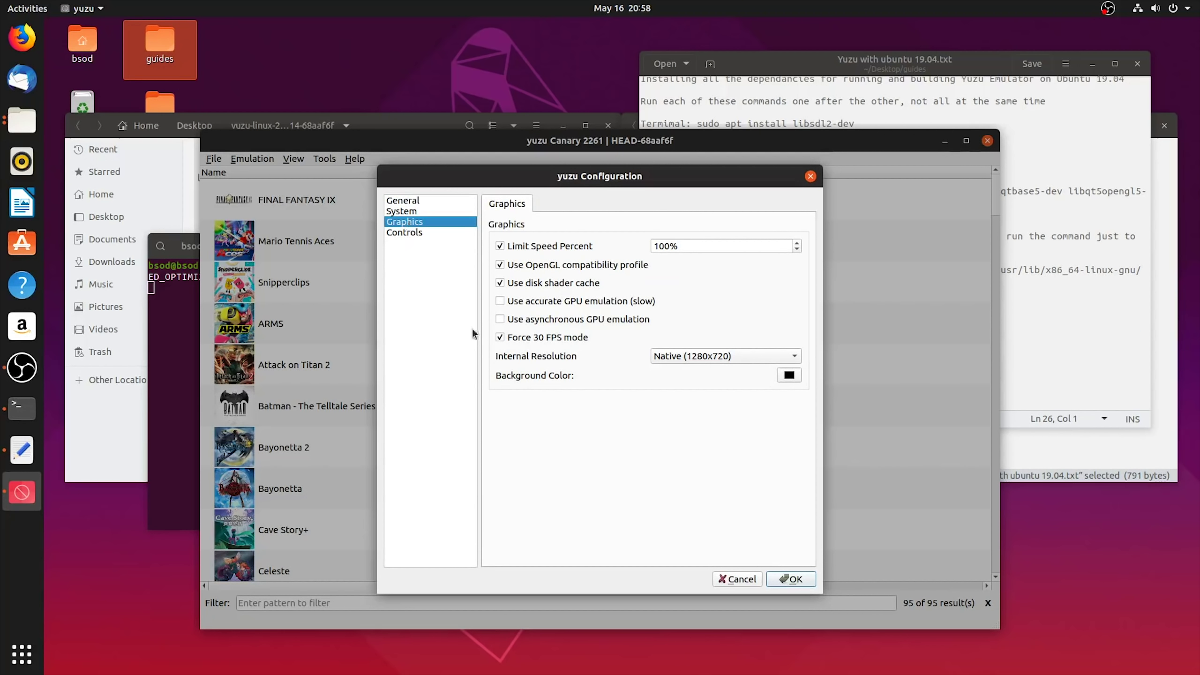
left_click(499, 338)
left_click(500, 321)
left_click(796, 580)
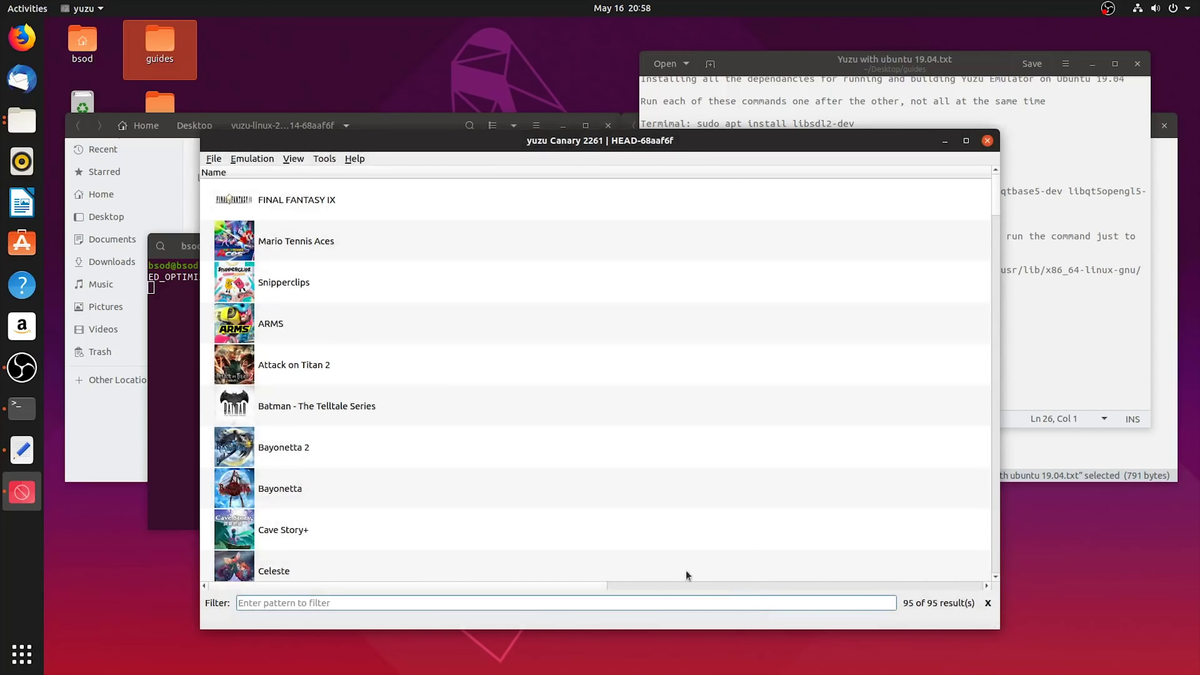
- Browse through the game list to the SUPER MARIO ODYSSEY entry
scroll(487, 511, "down", 8)
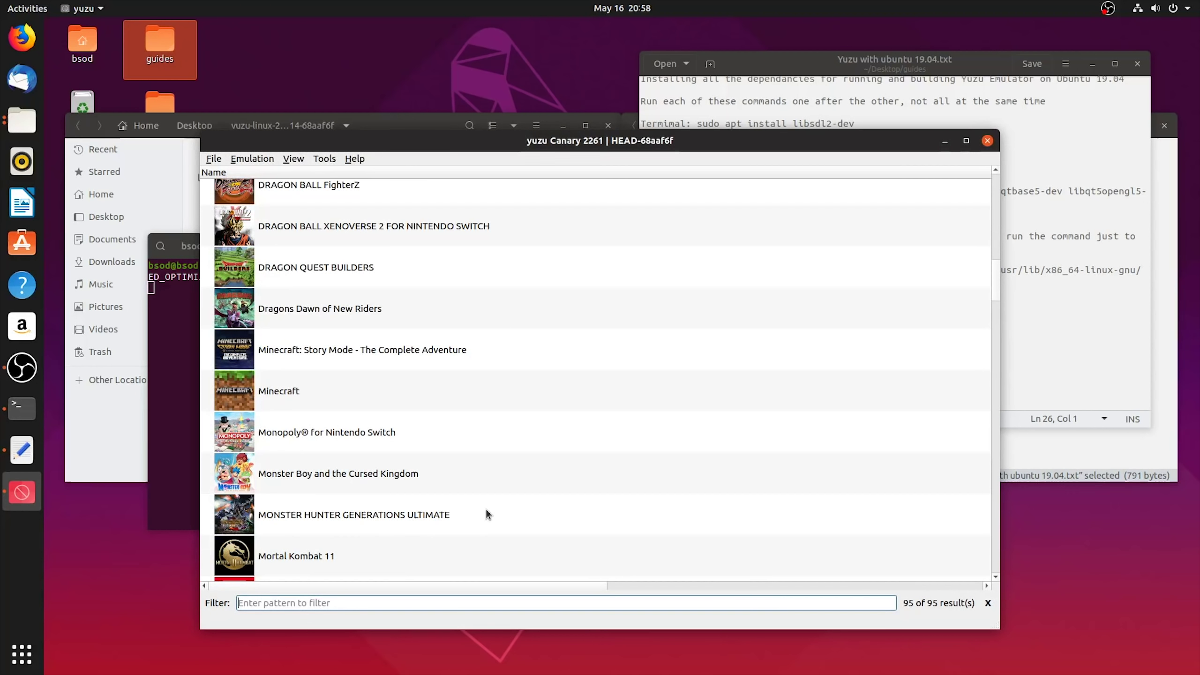
scroll(487, 513, "down", 2)
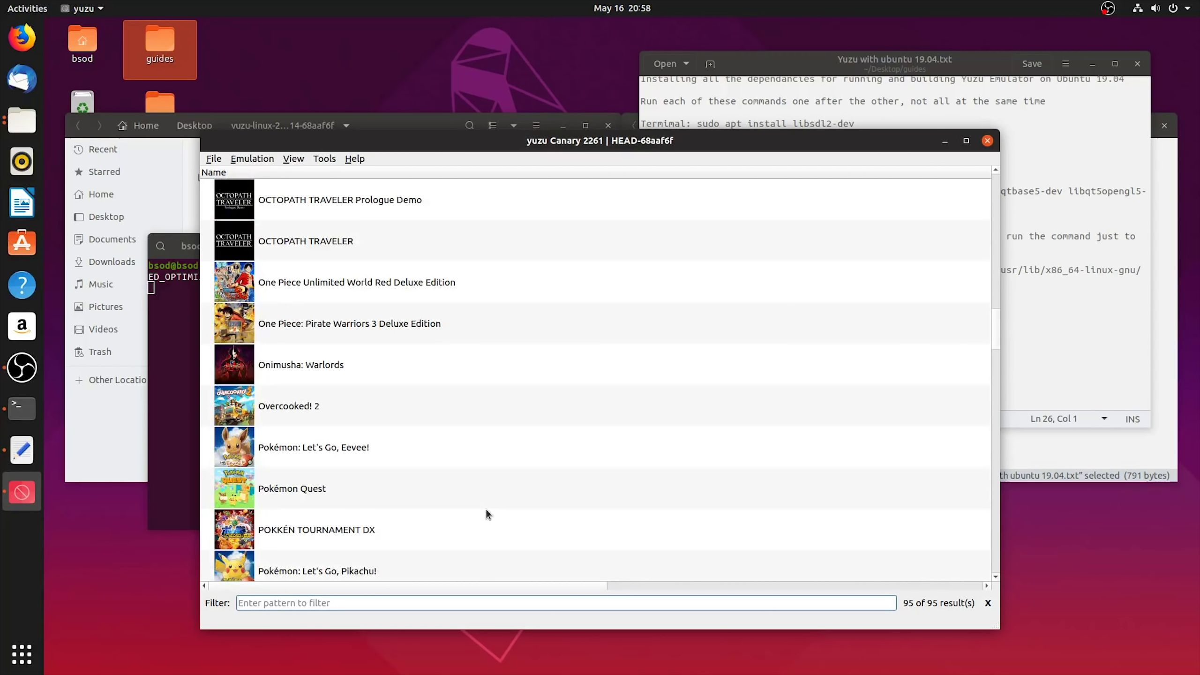
scroll(487, 513, "down", 3)
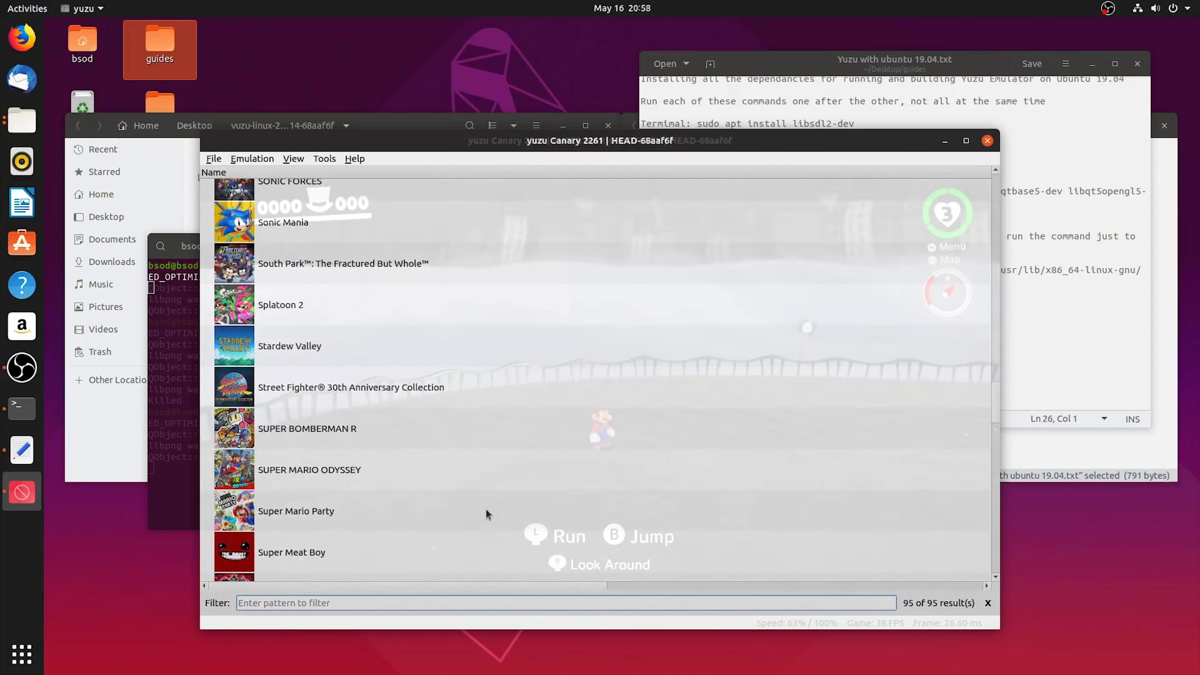